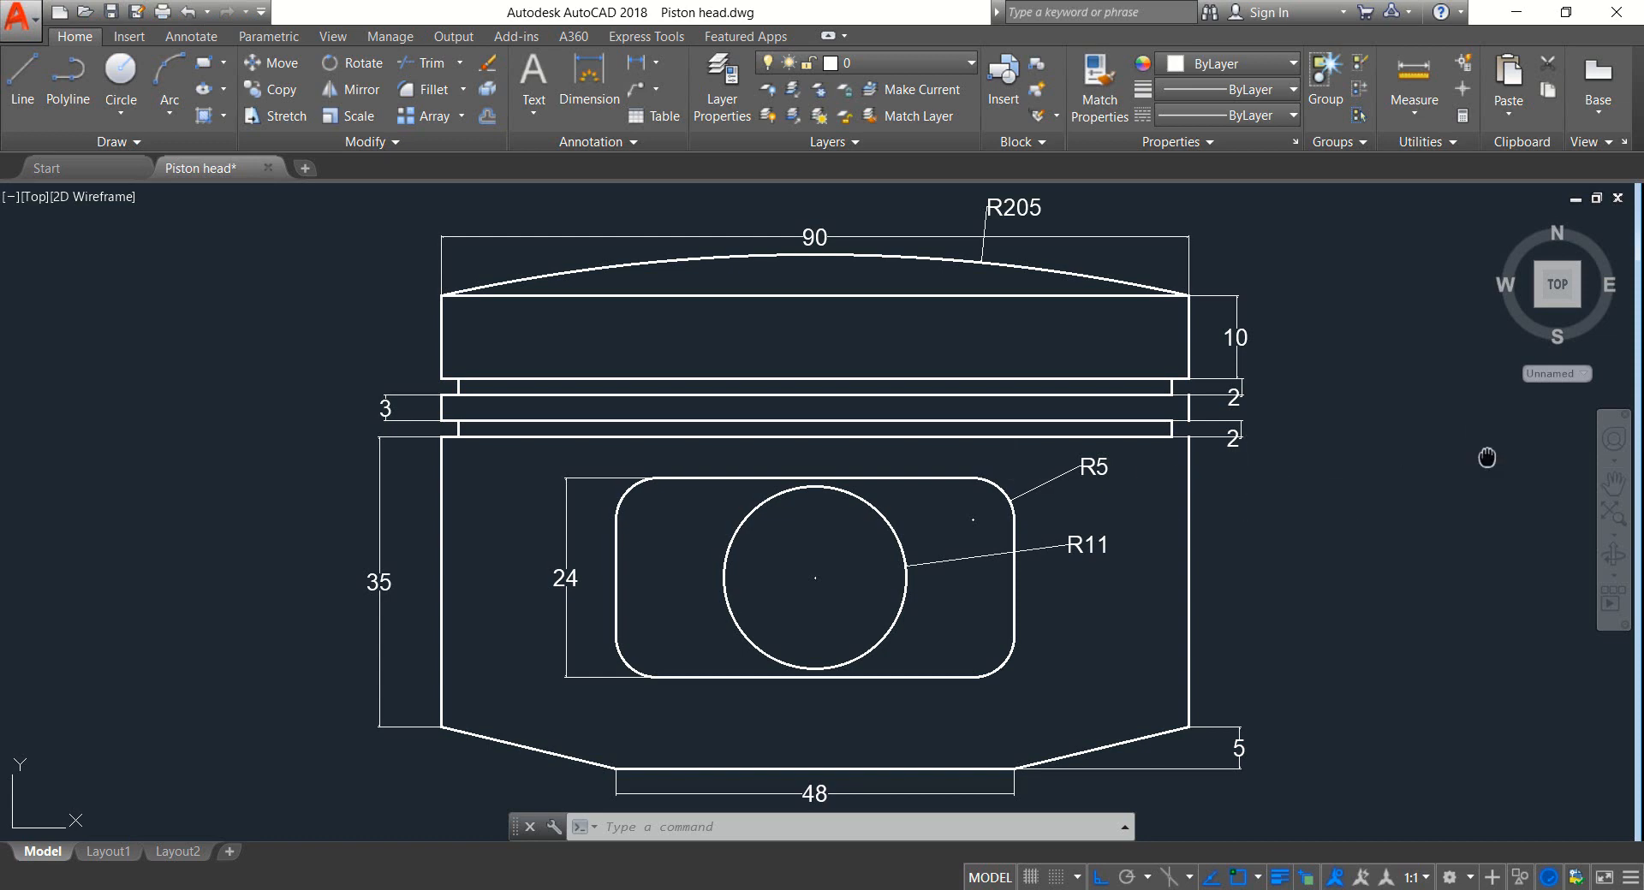
Step: Draw a horizontal line 90 units long in an empty area beside the finished reference drawing
middle_click_drag(1482, 459, 467, 479)
middle_click_drag(1355, 492, 386, 464)
middle_click_drag(1378, 454, 447, 458)
middle_click_drag(1461, 524, 1202, 522)
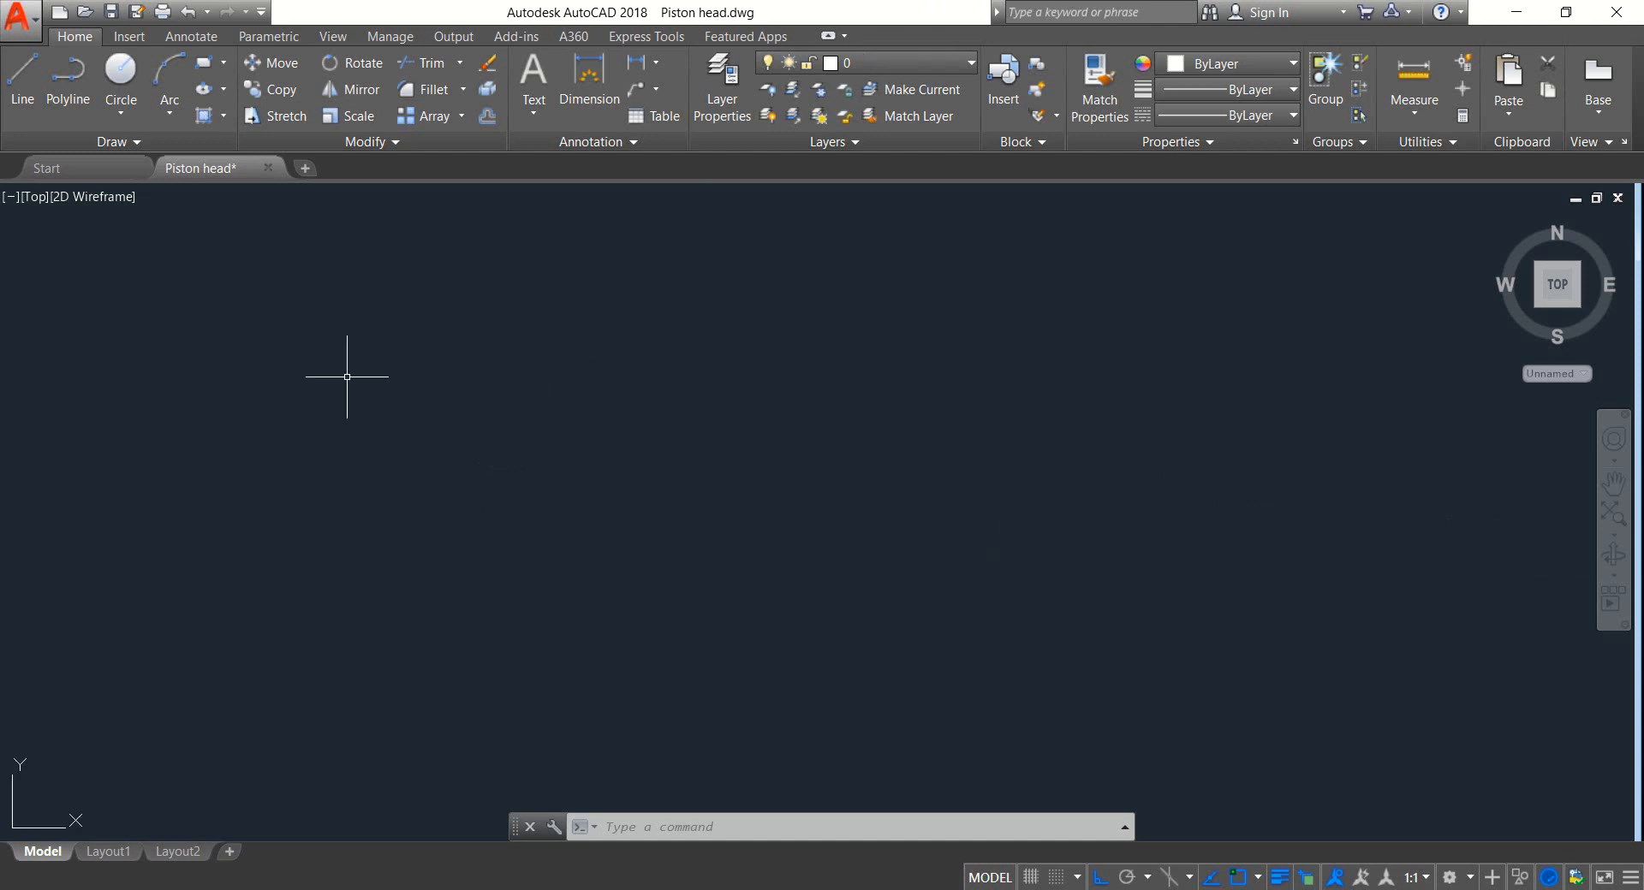
key("l")
key("Return")
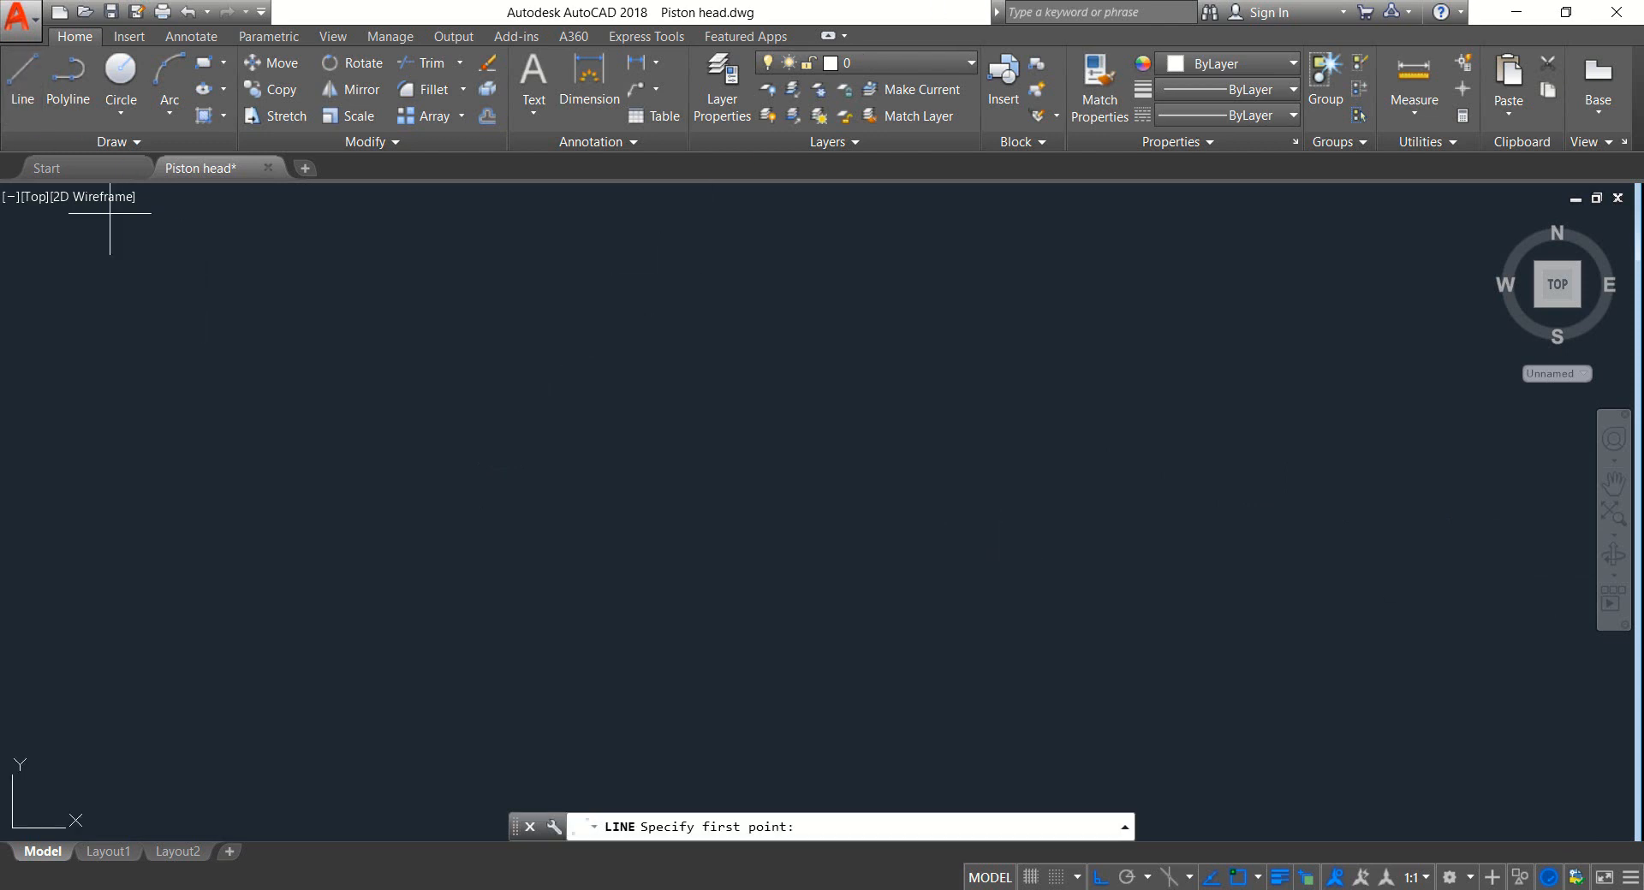
left_click(485, 374)
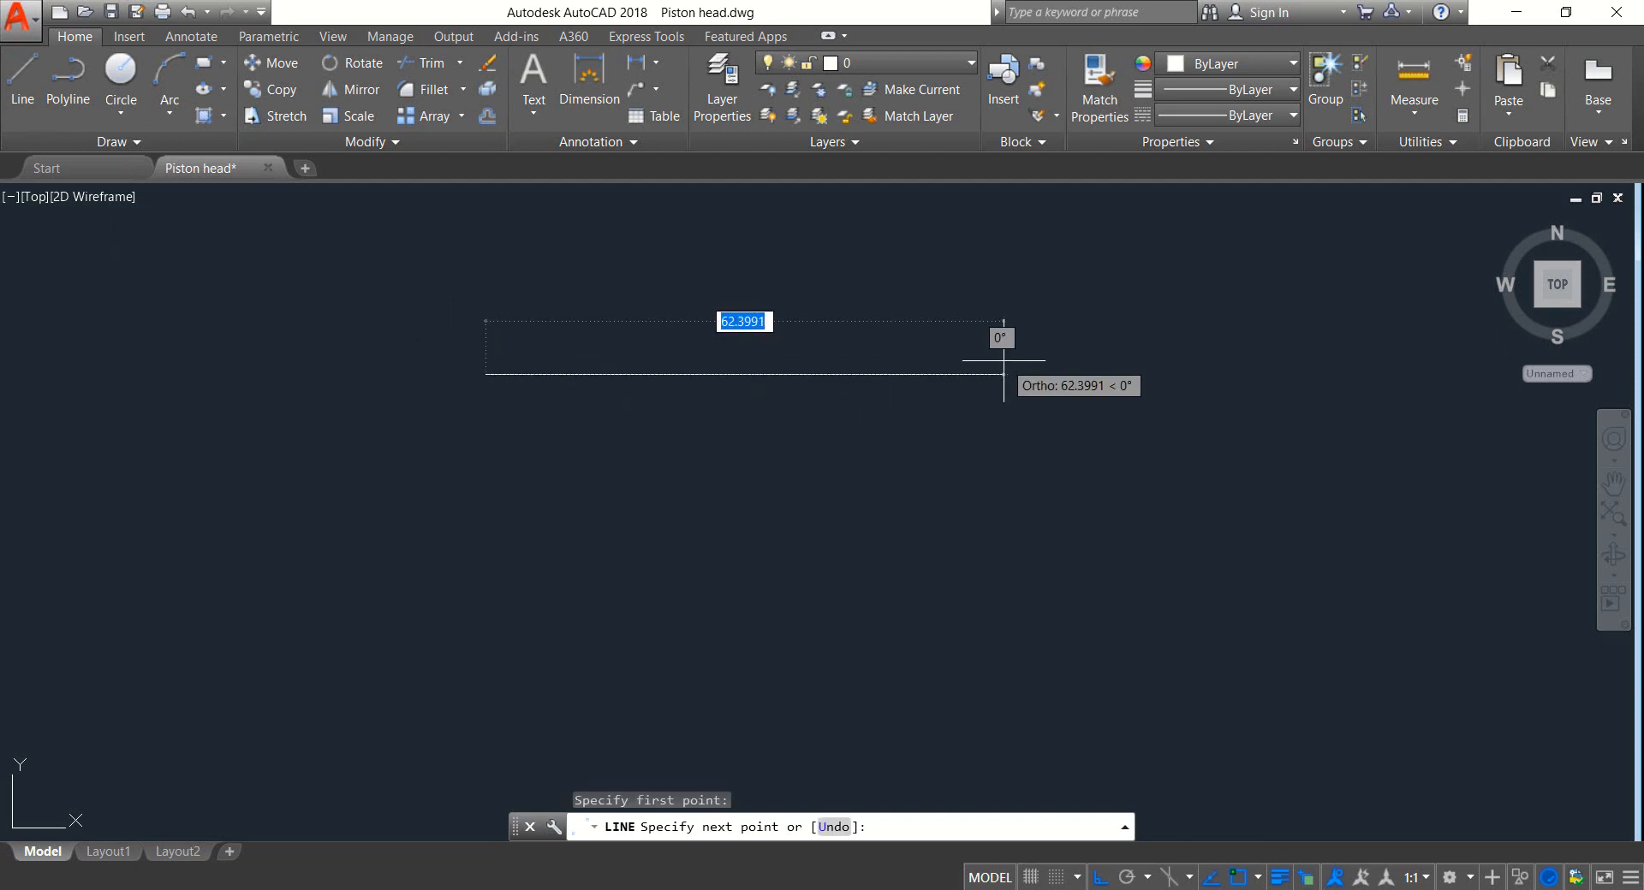
type("90")
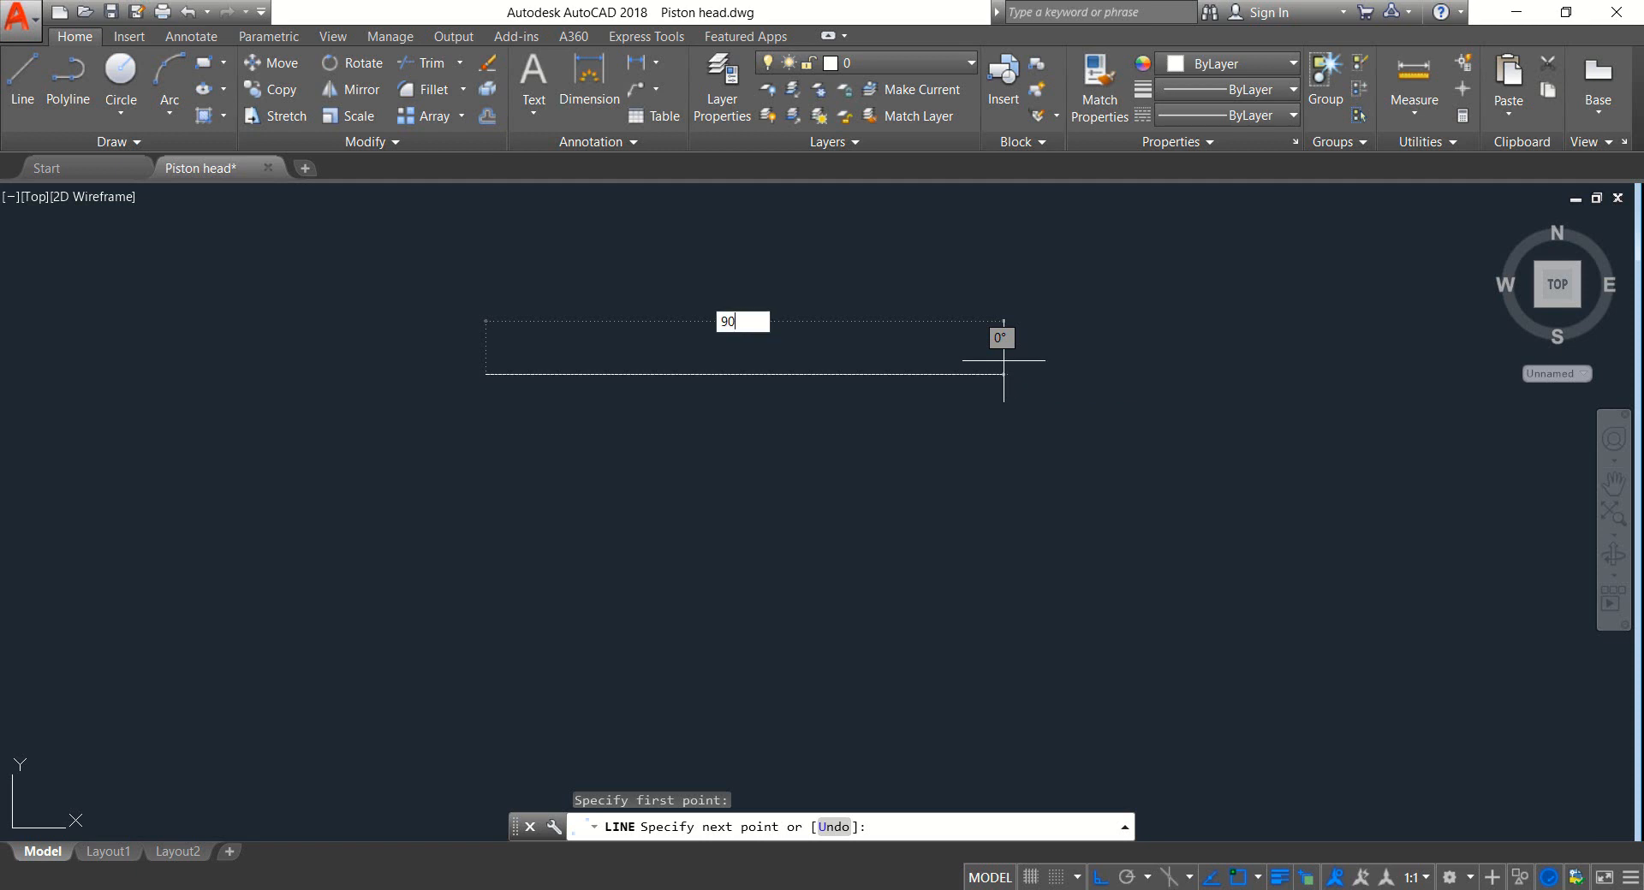
key("Return")
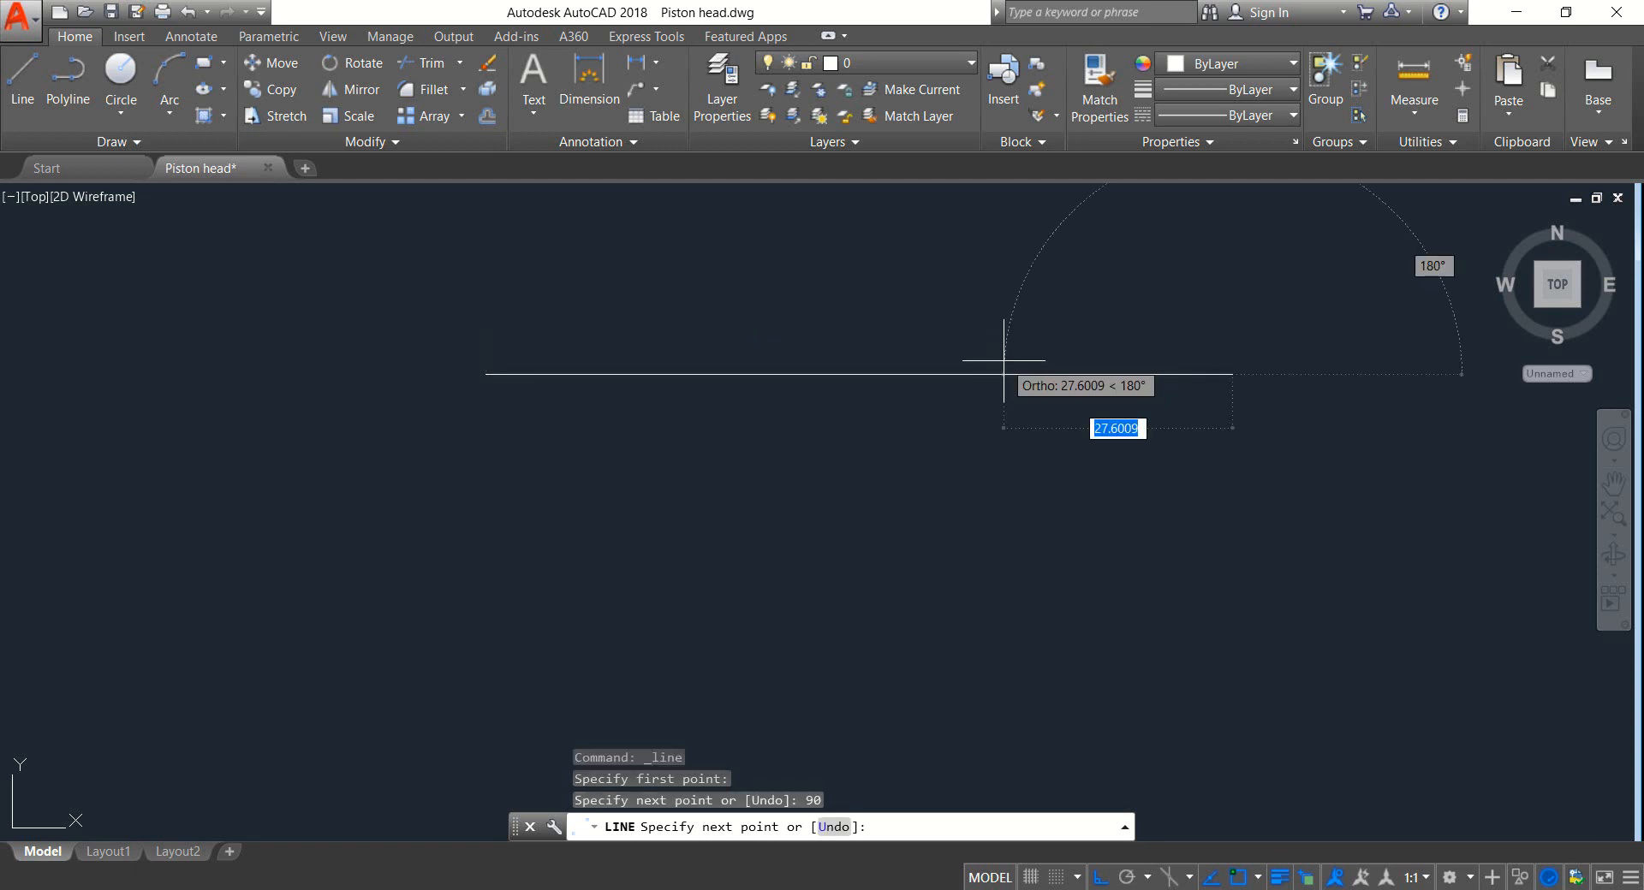
key("Return")
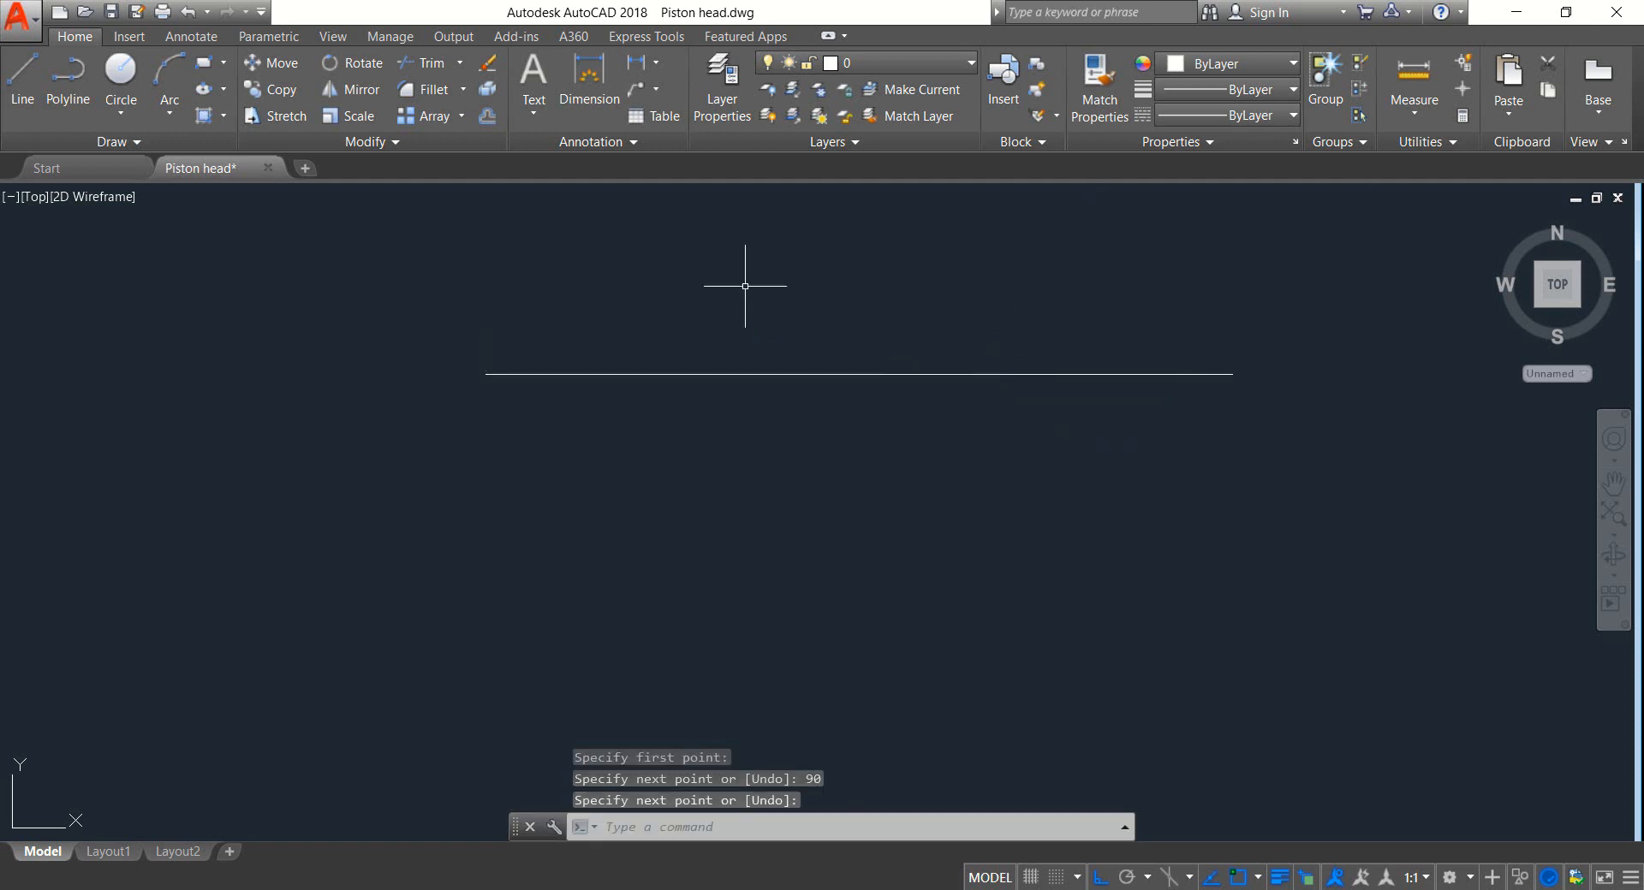
Step: Draw a start-end-radius arc of radius 205 from the line's right end to its left end, bulging upward
left_click(168, 113)
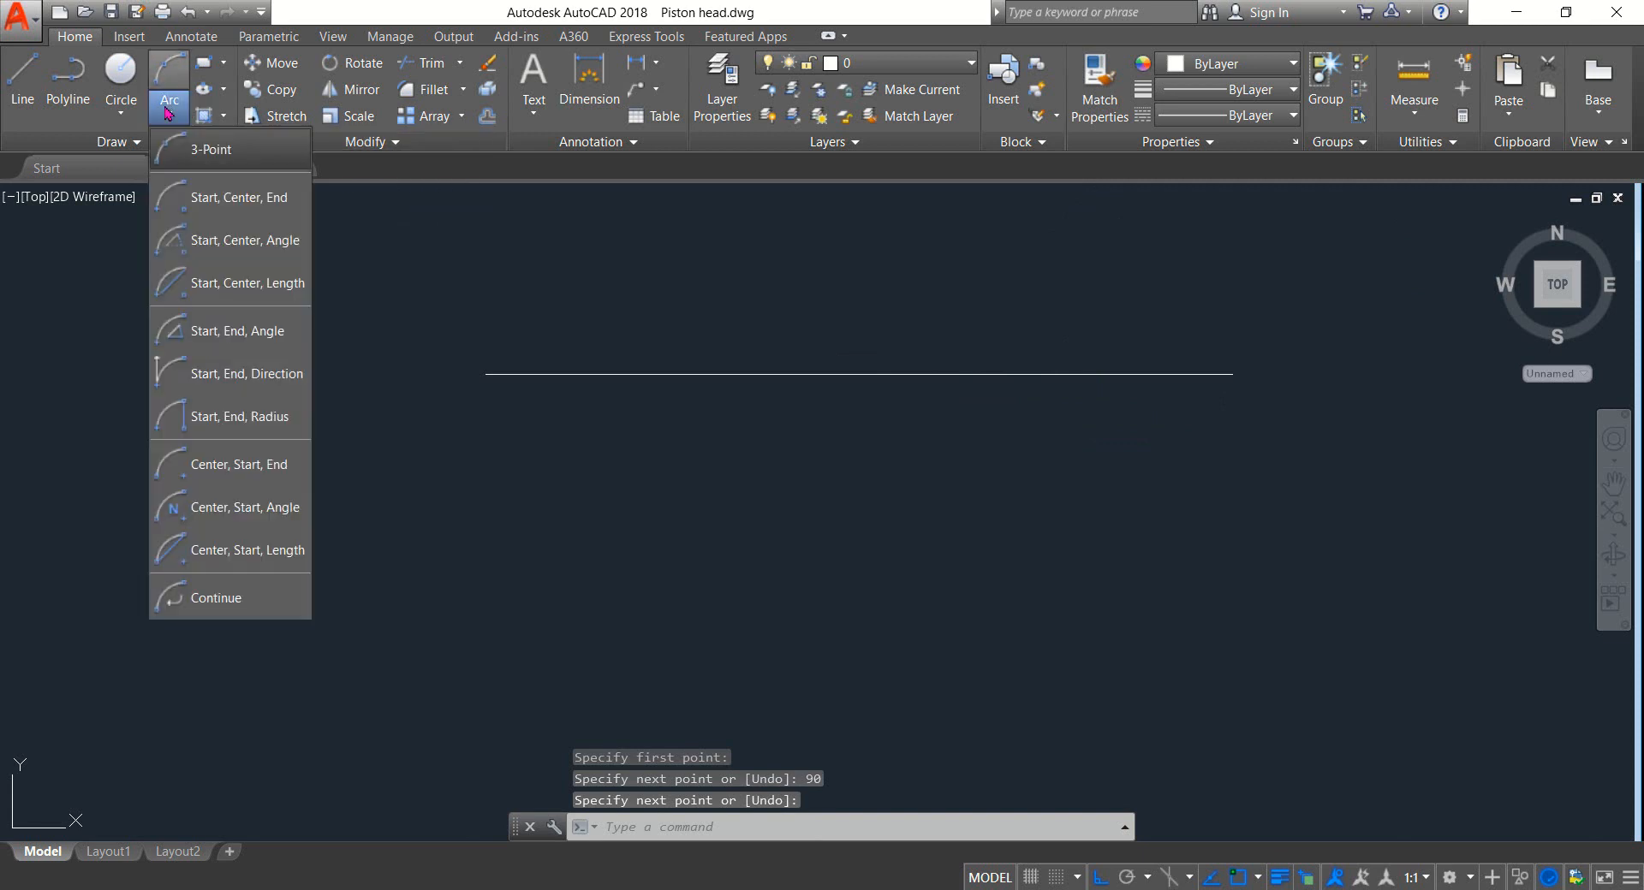
left_click(235, 428)
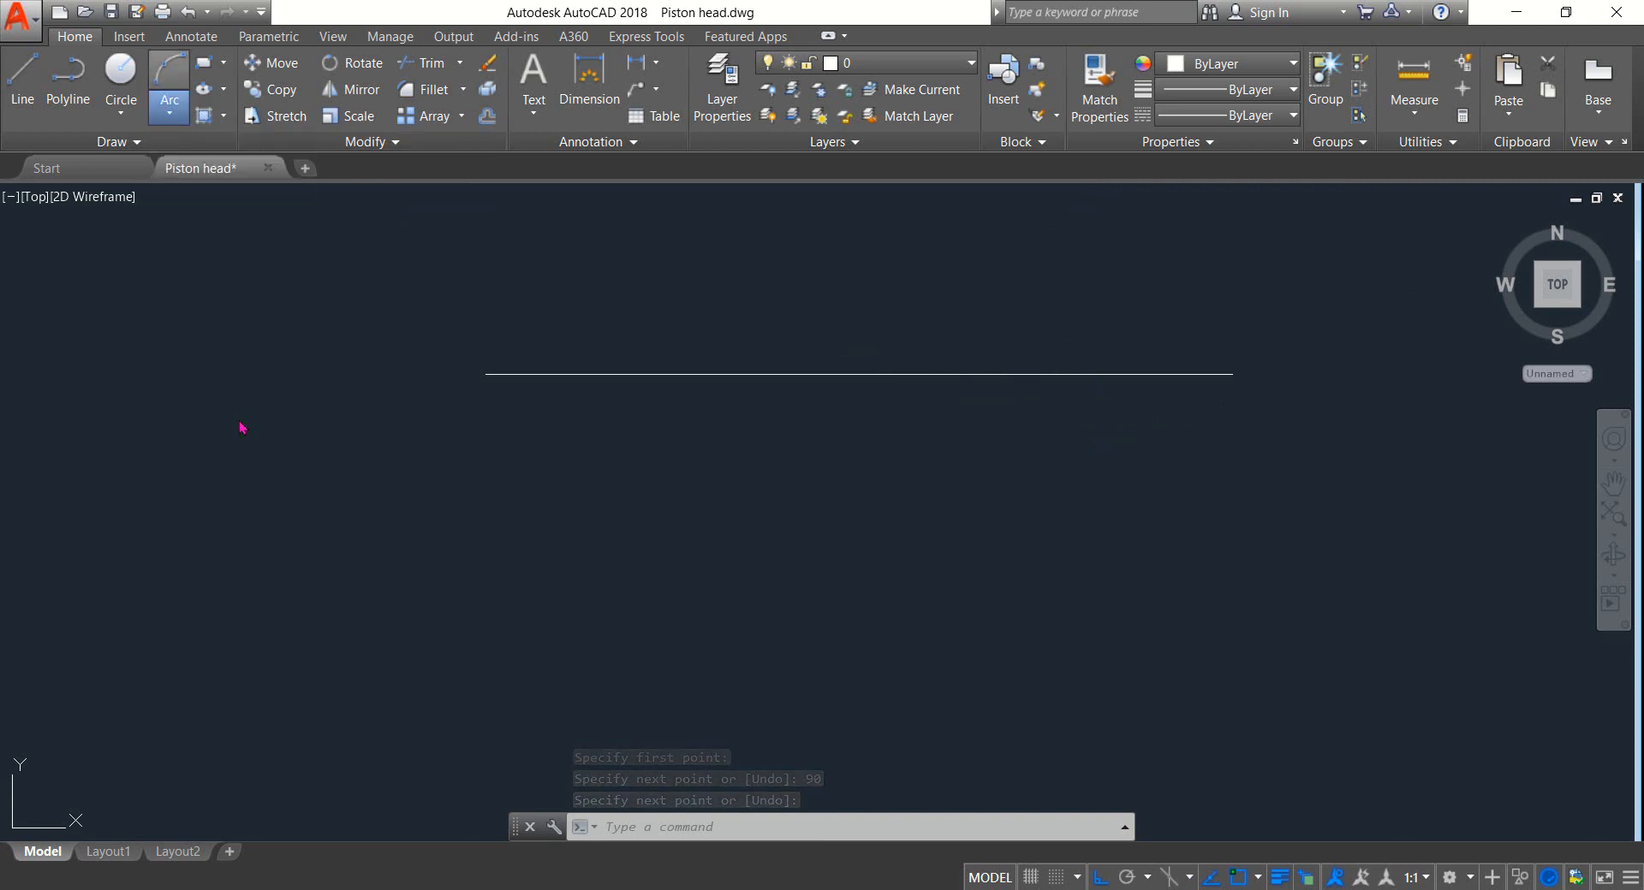
left_click(1232, 378)
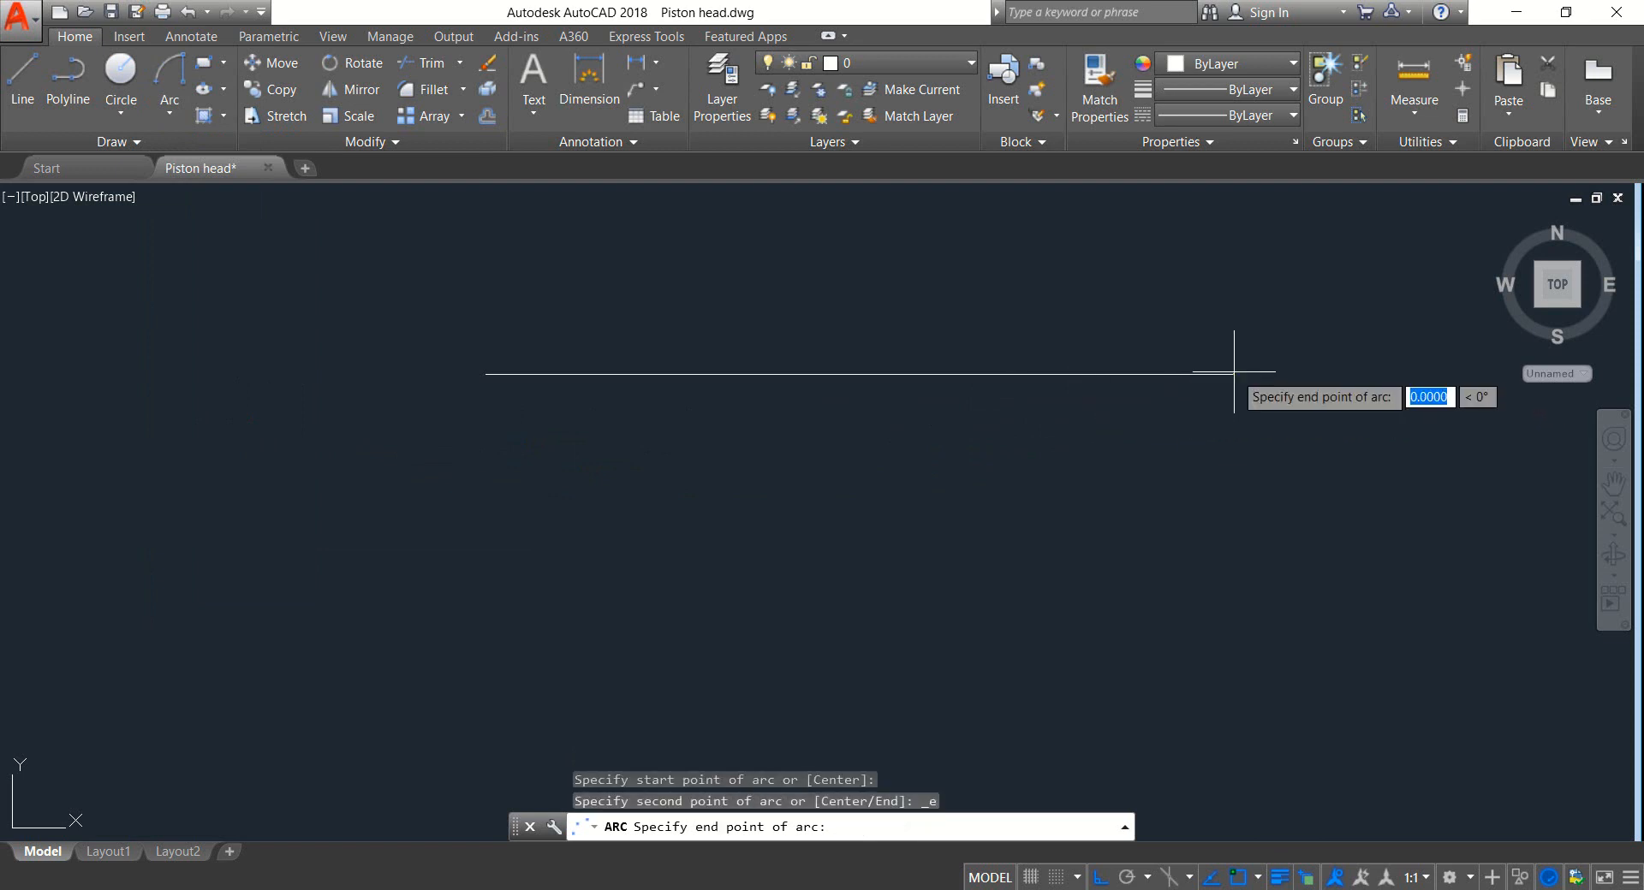
left_click(484, 374)
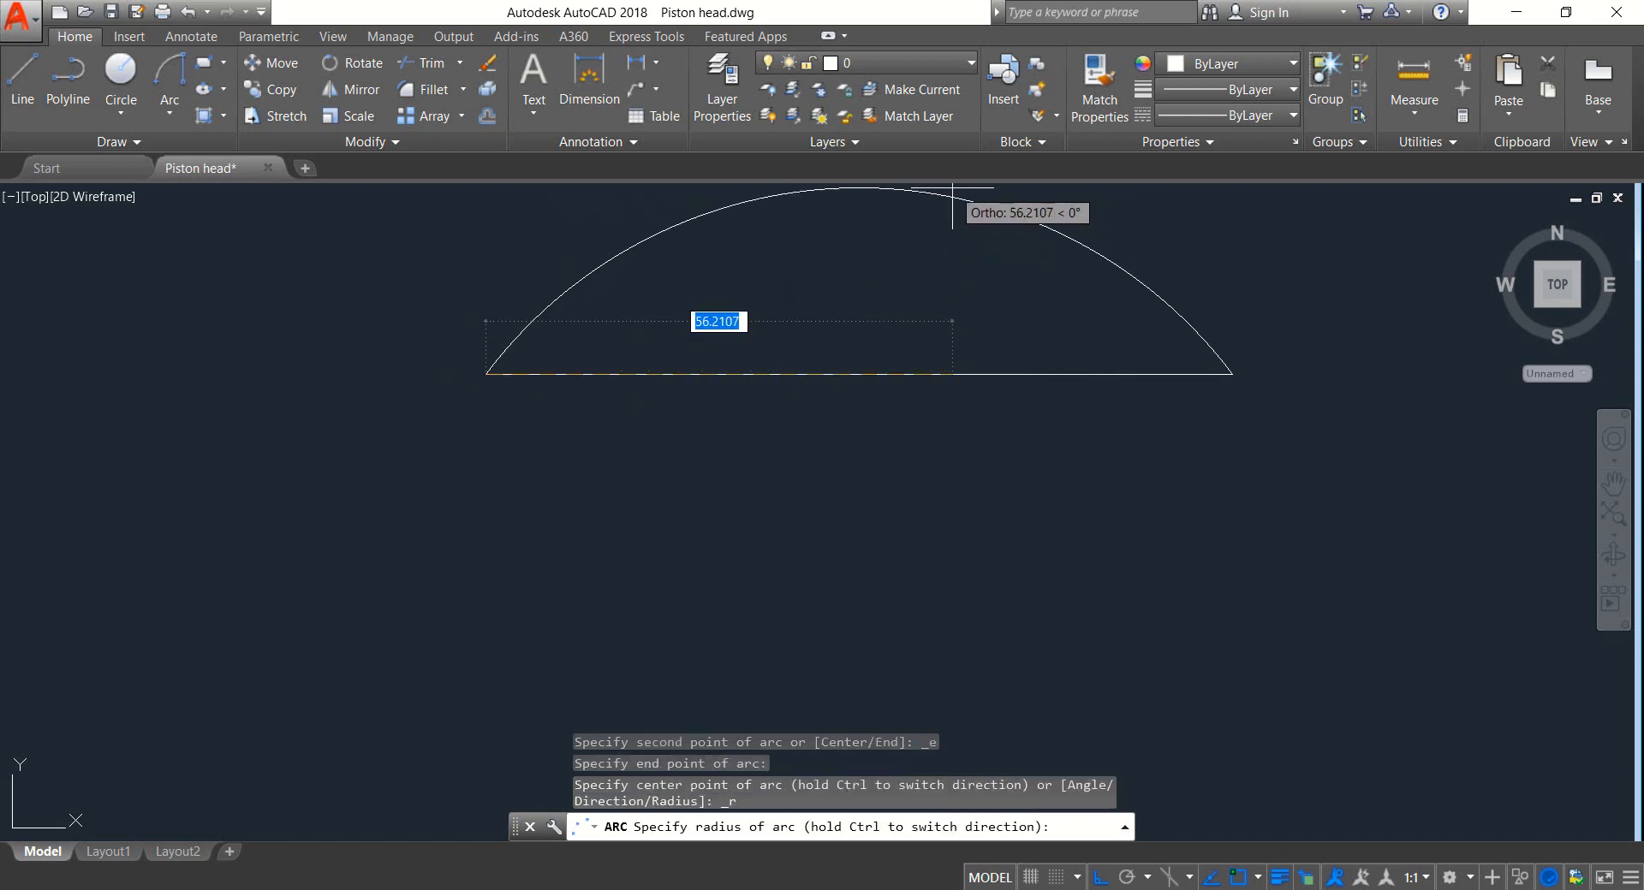
type("205")
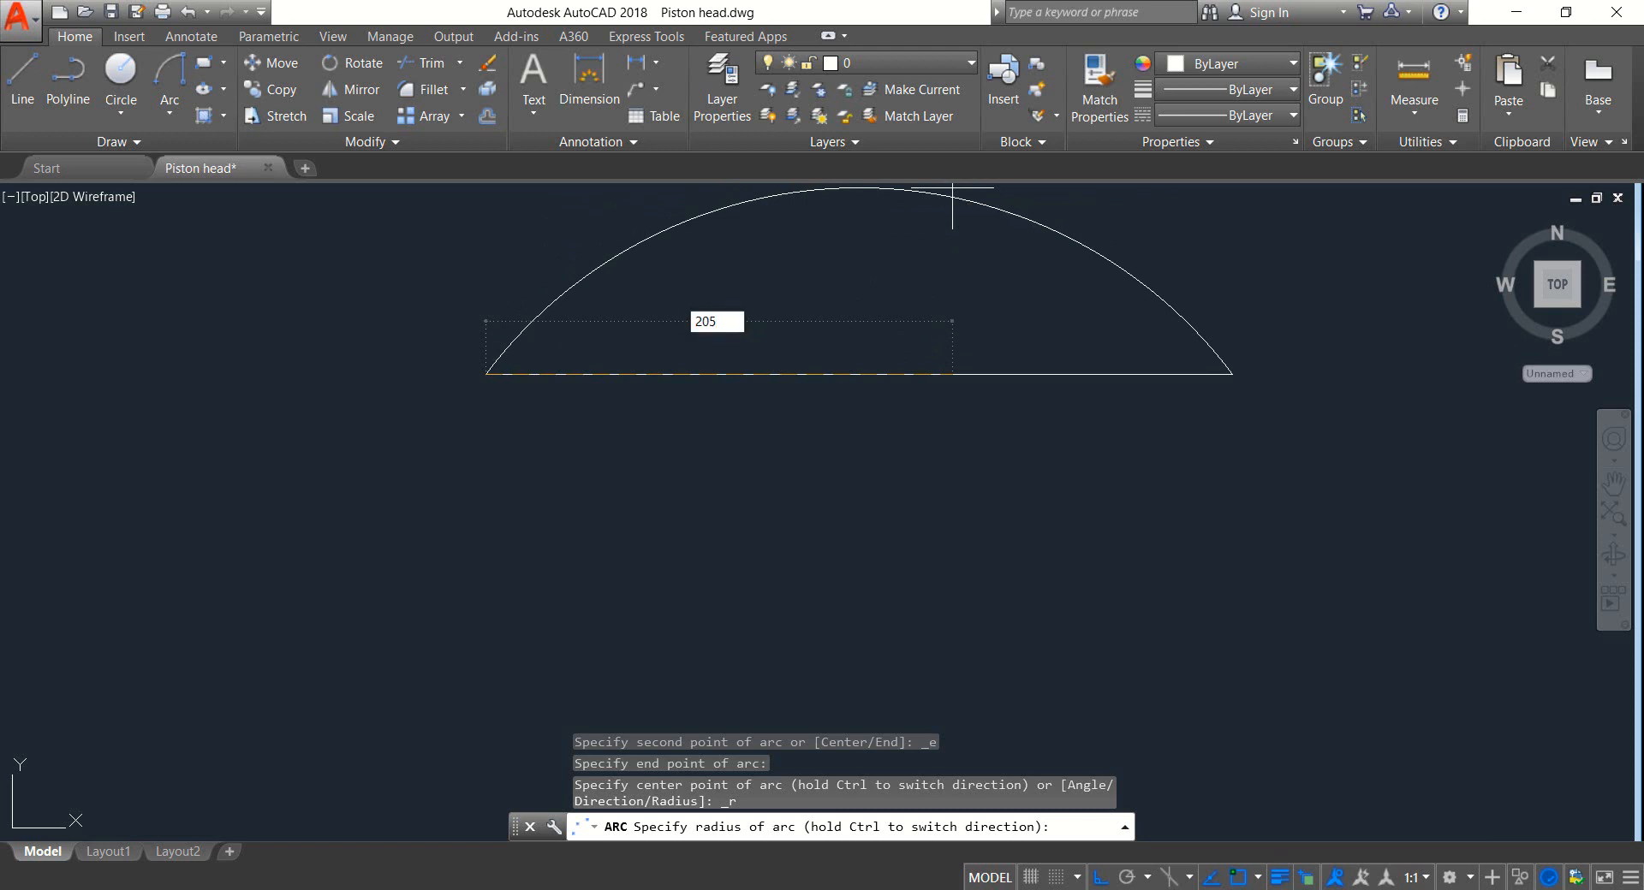
key("Return")
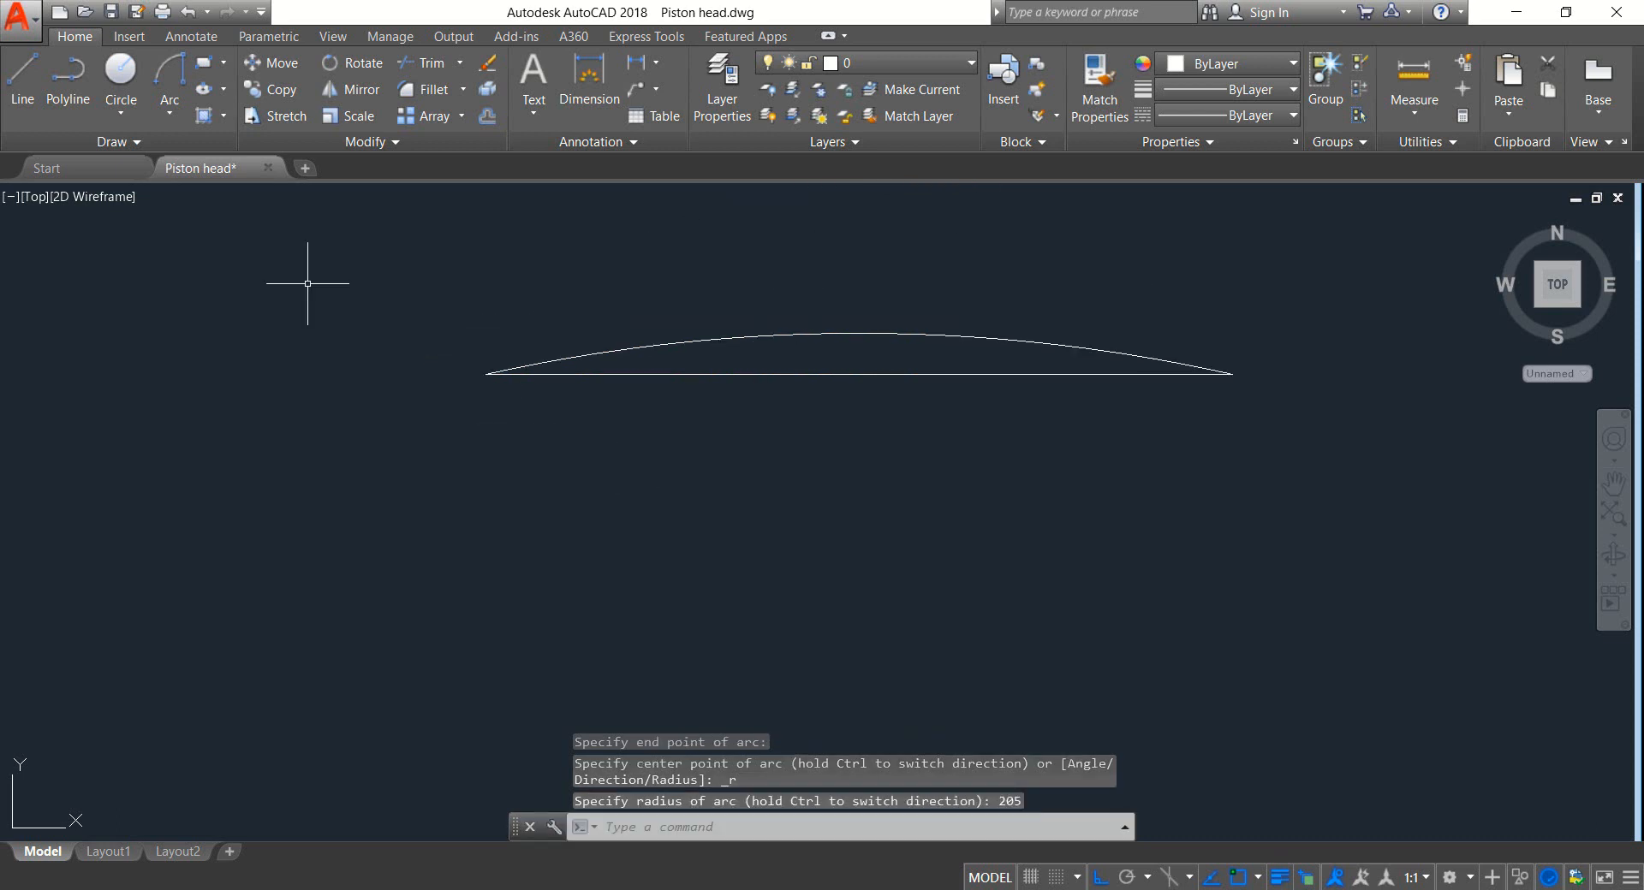
Step: From the horizontal line's left end, draw the side edge 10 units down, followed by an inward groove 2 units deep and 2 high
left_click(23, 85)
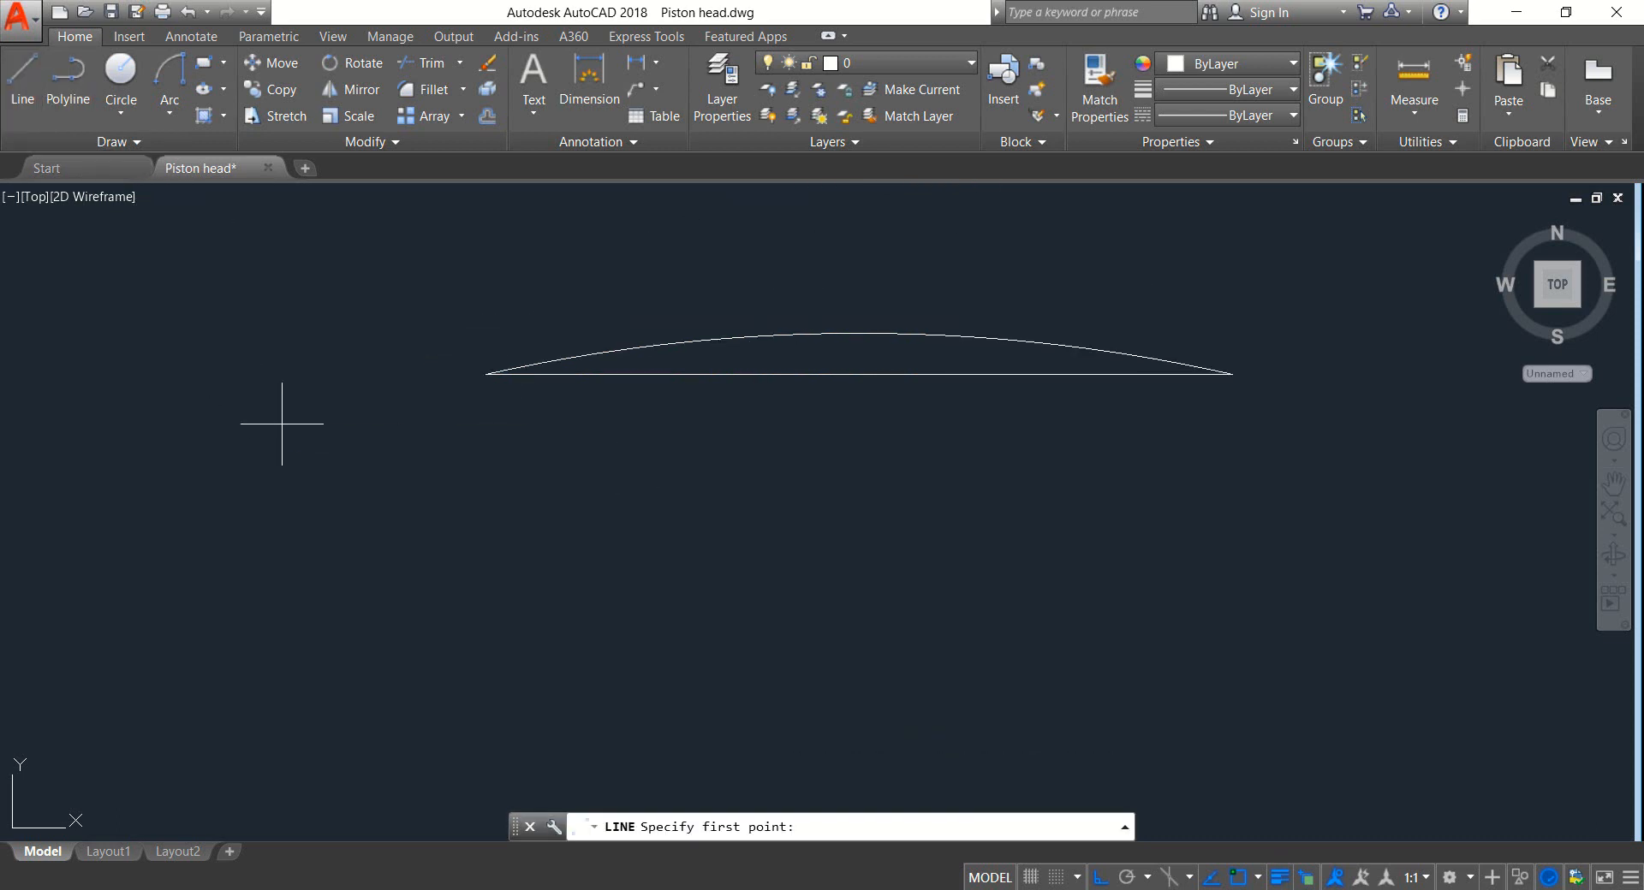
left_click(485, 374)
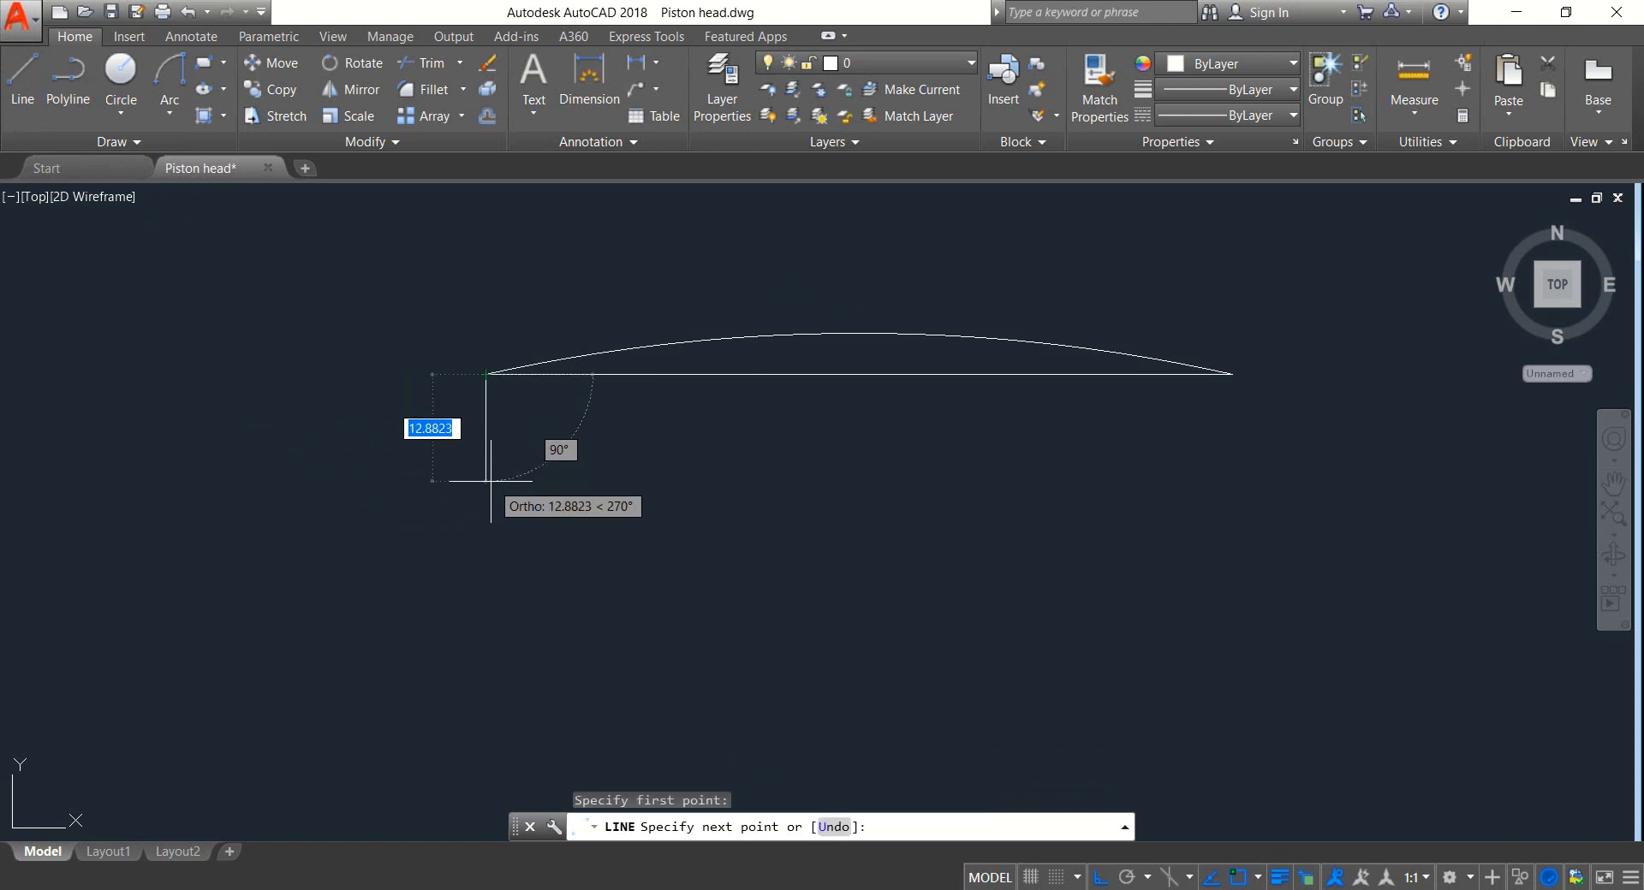
type("10")
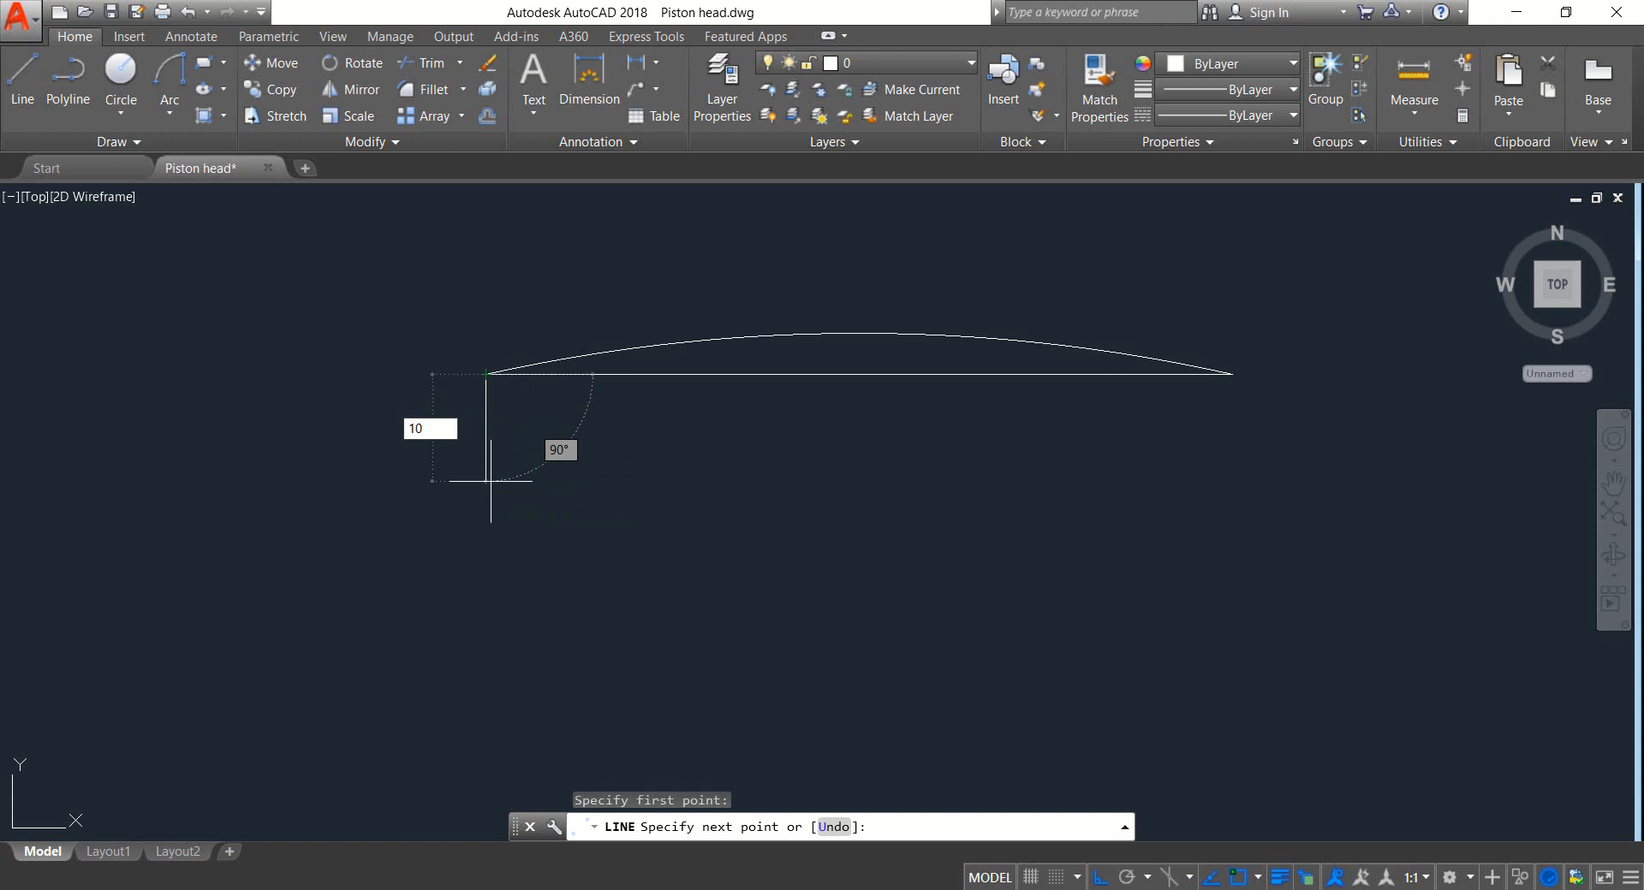
key("Return")
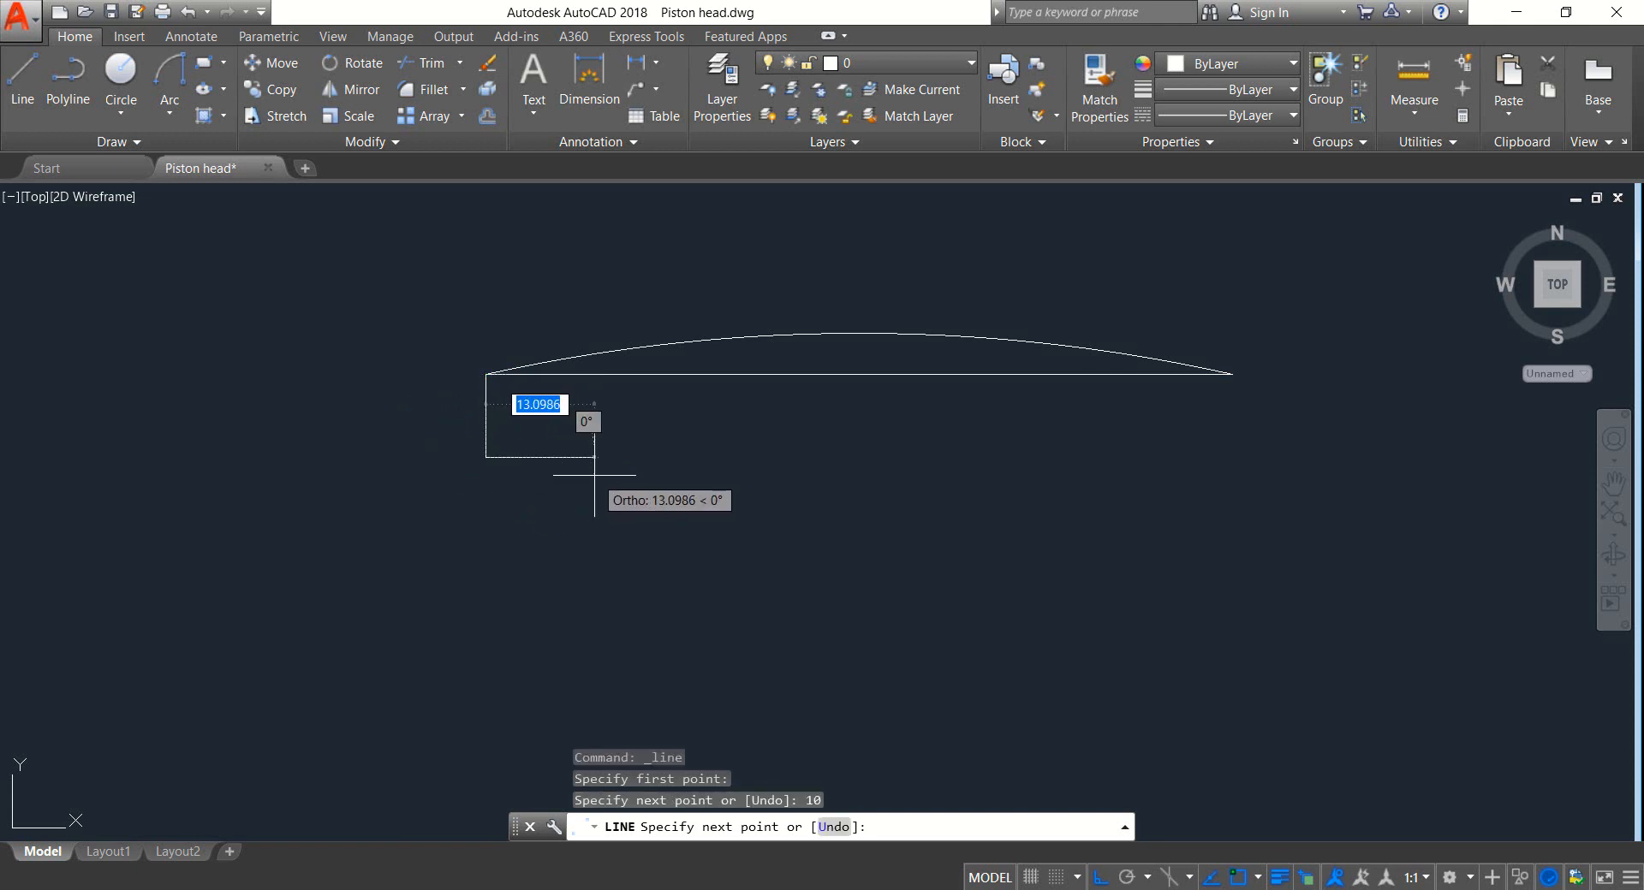
type("2")
key("Return")
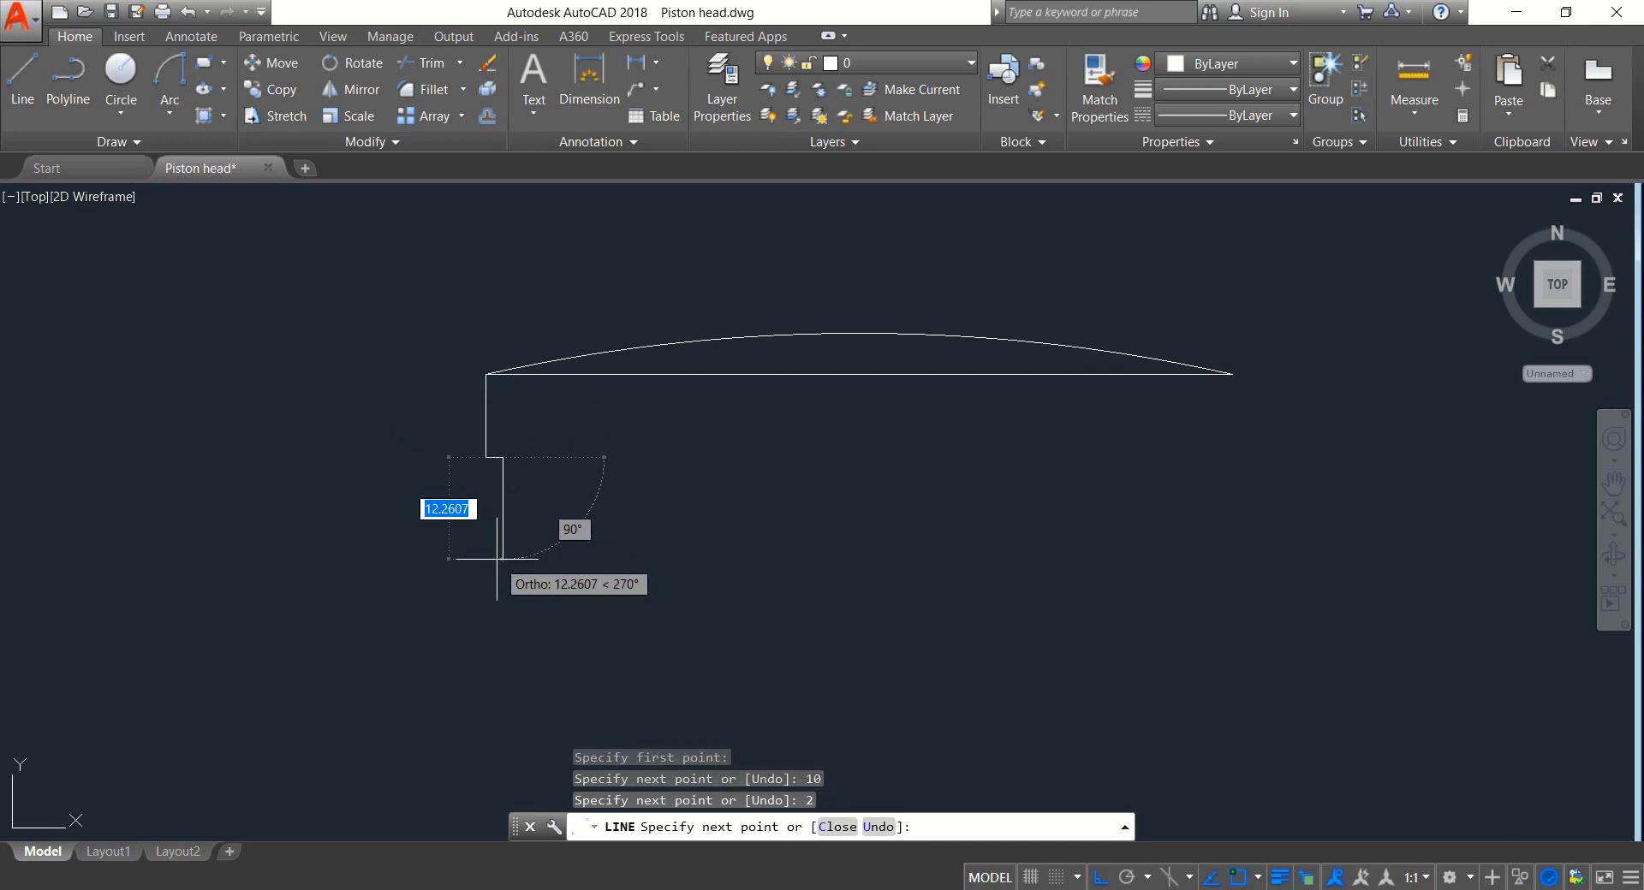
type("2")
key("Return")
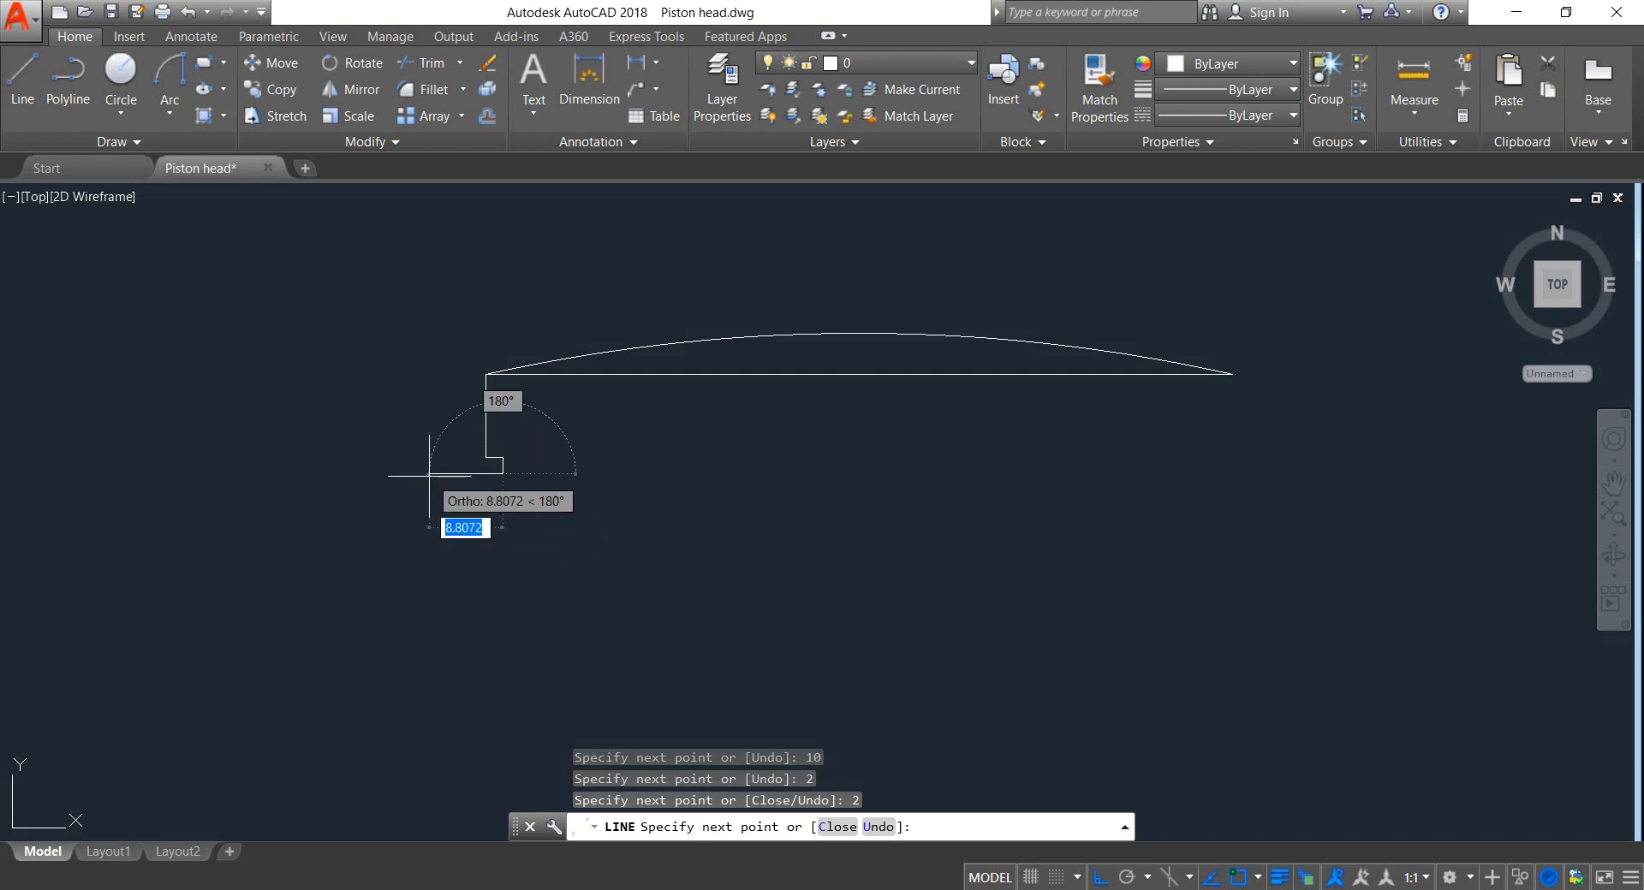
type("2")
key("Return")
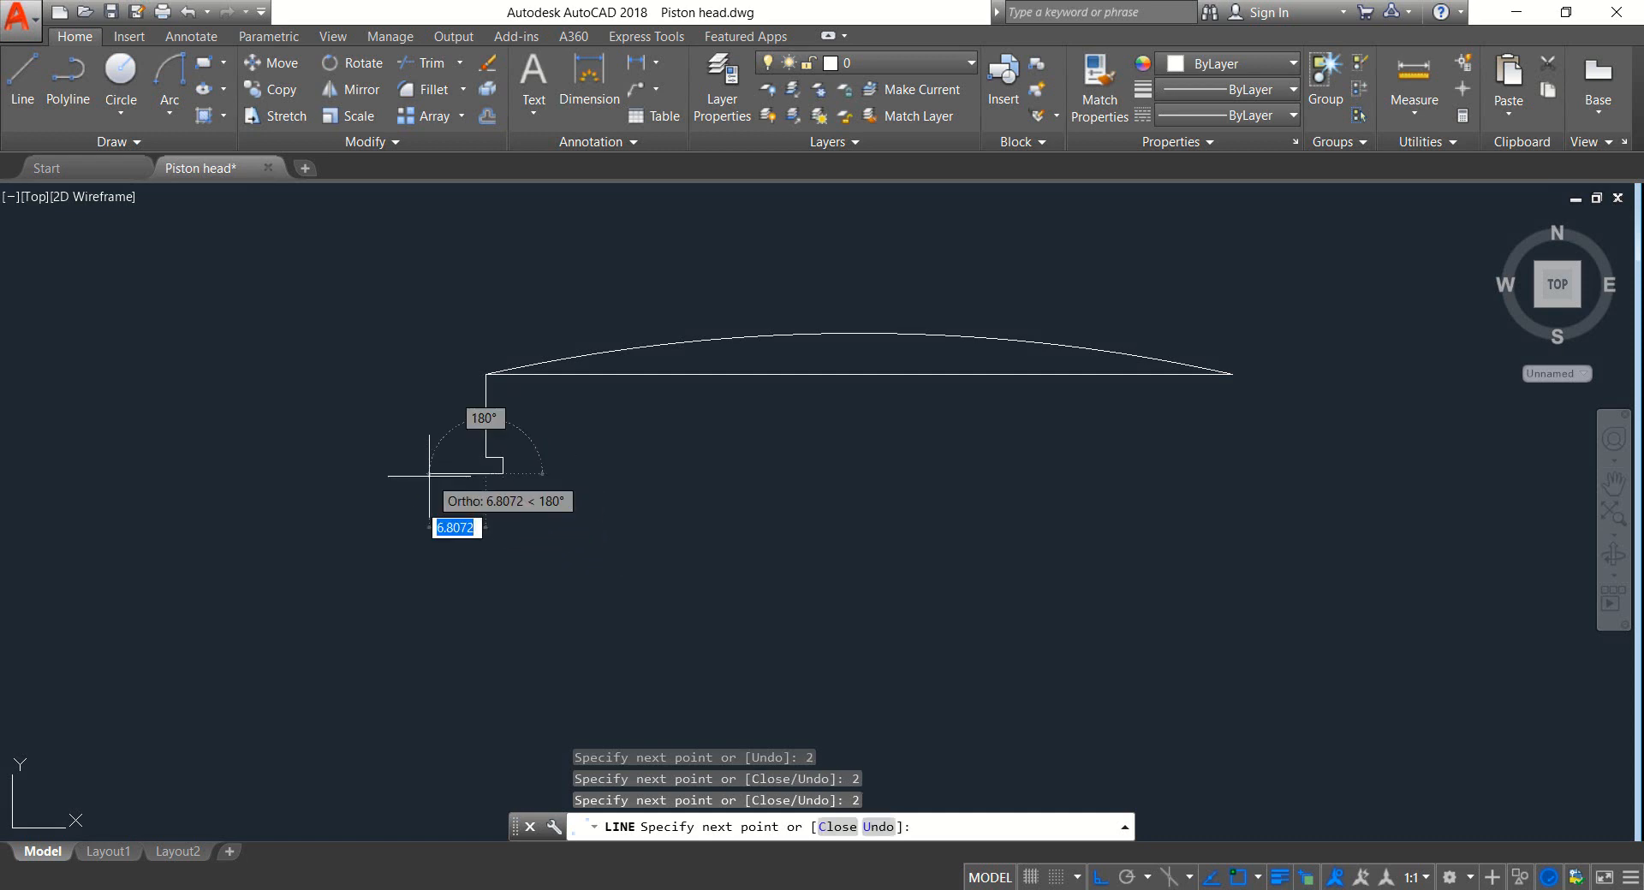
Step: Continue the left edge 3 units down and add a second inward groove 2 units deep and 2 high
type("3")
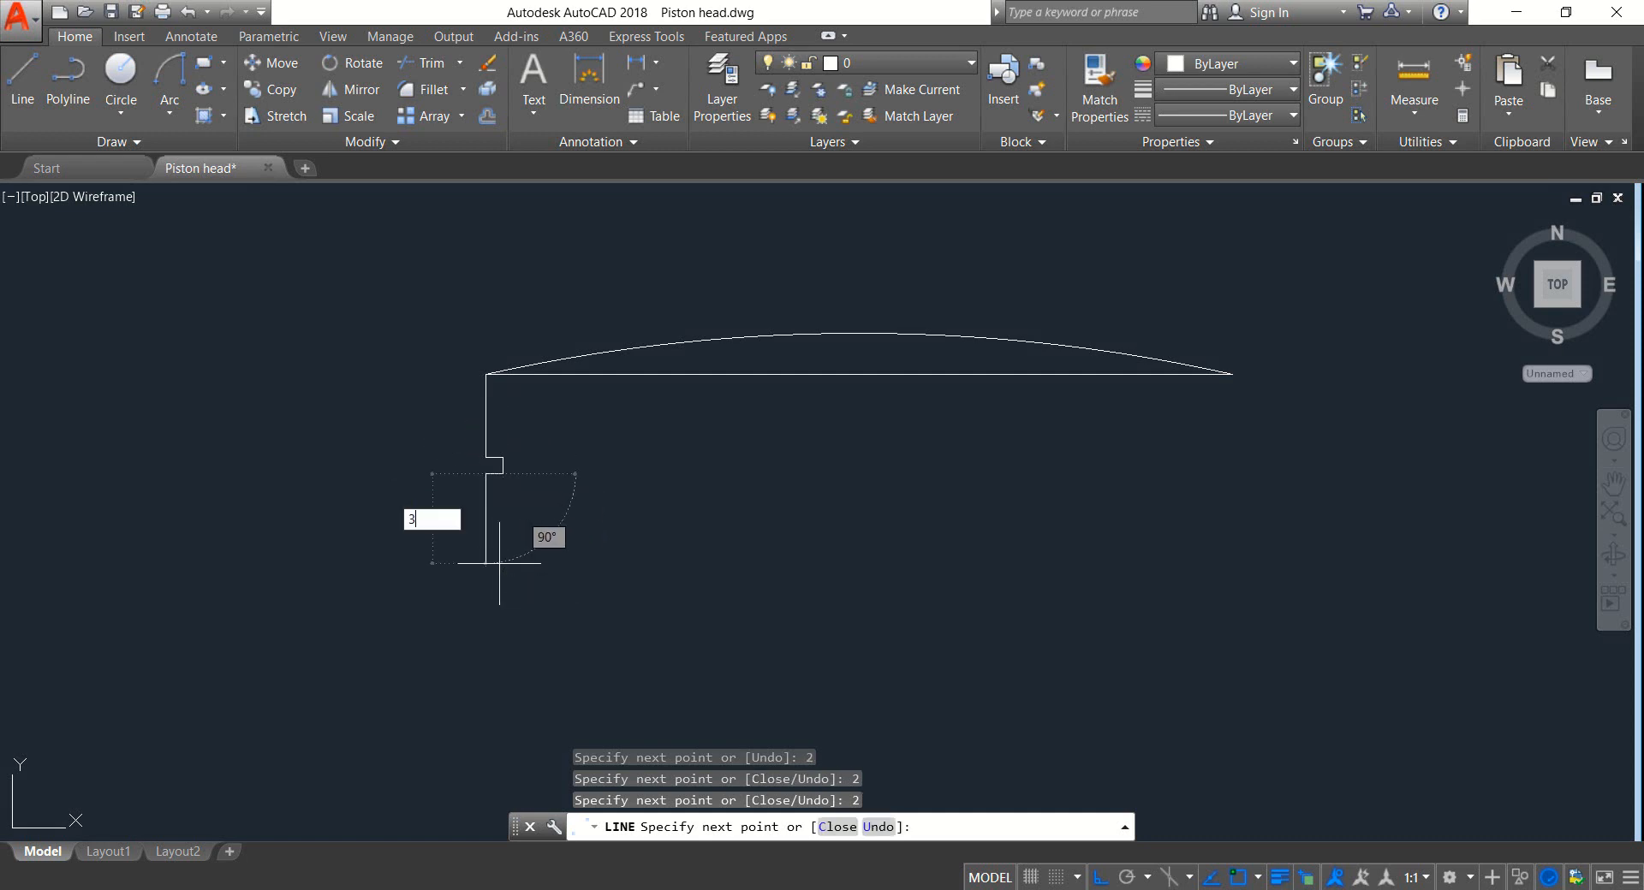
key("Return")
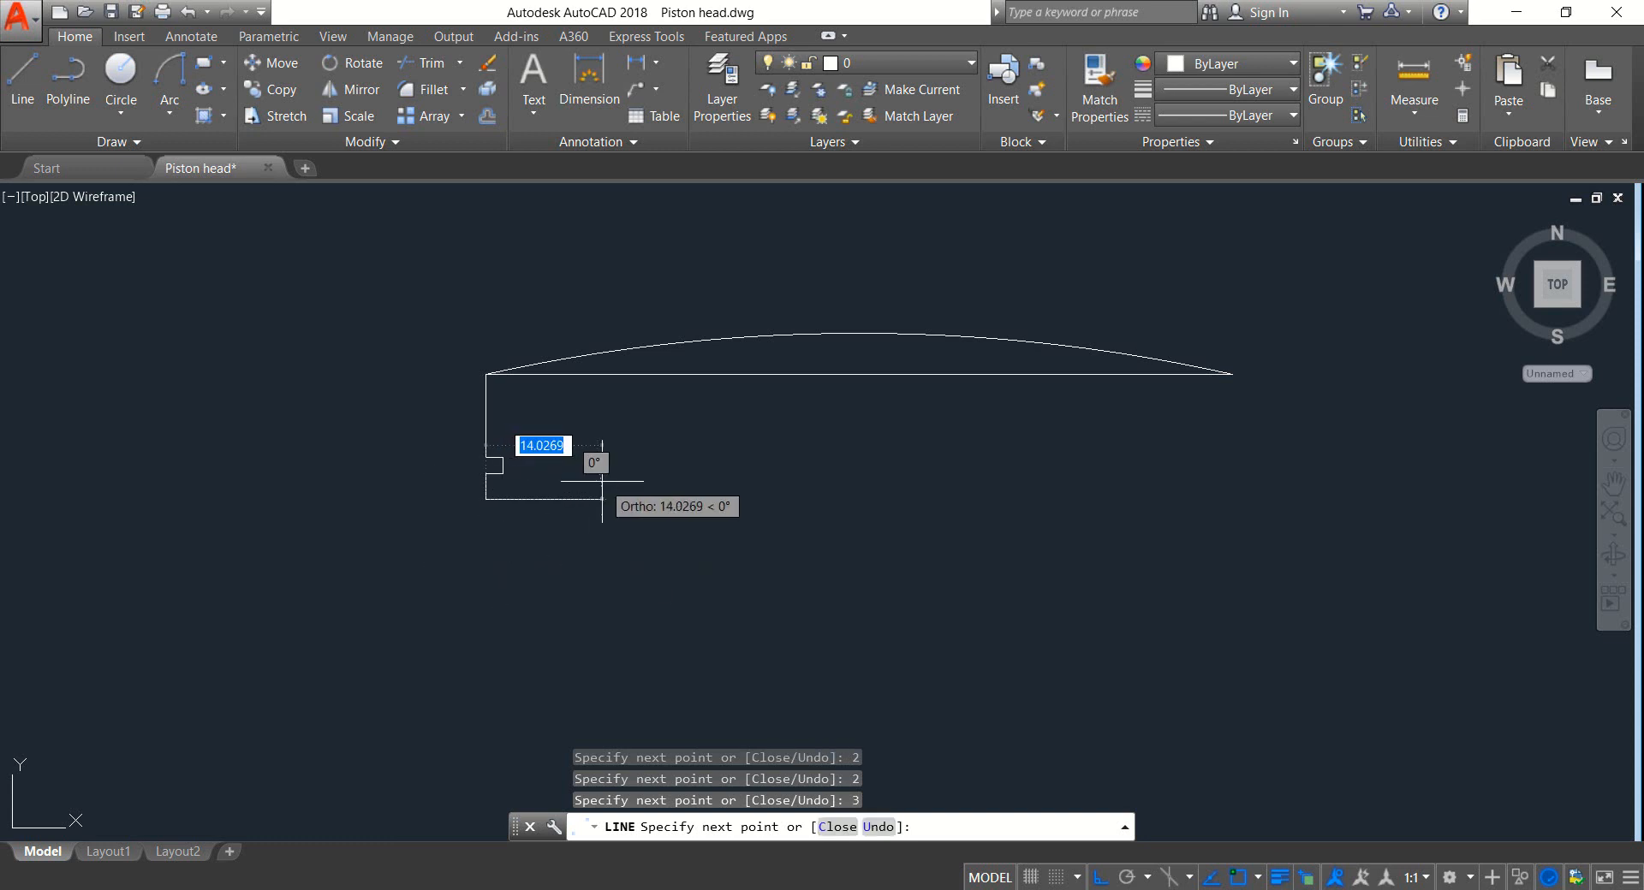
type("2")
key("Return")
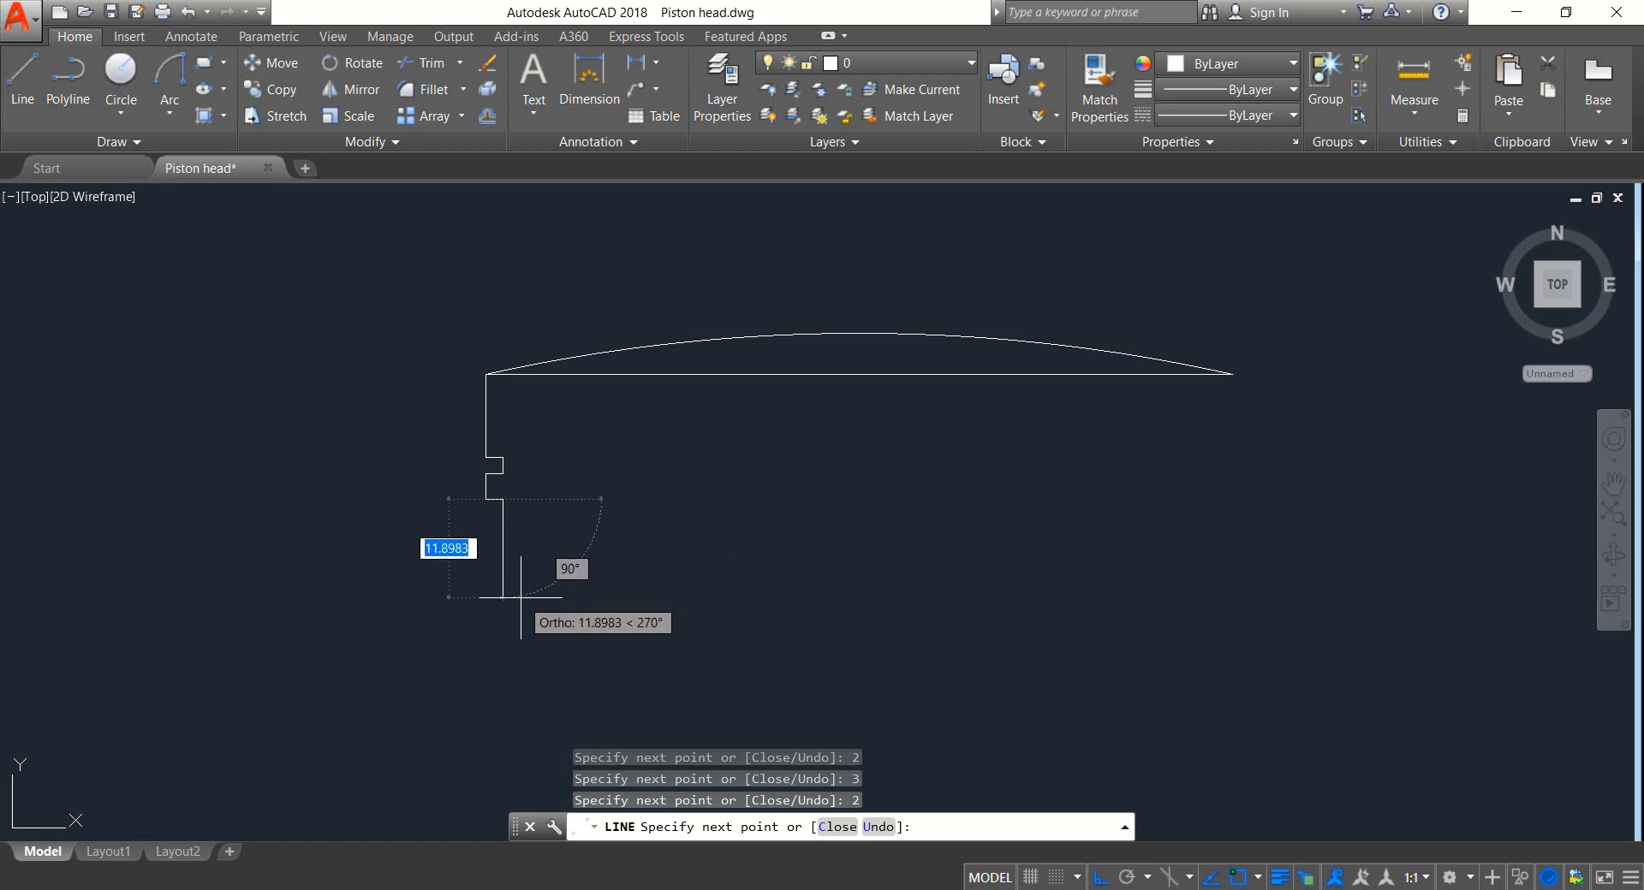
type("2")
key("Return")
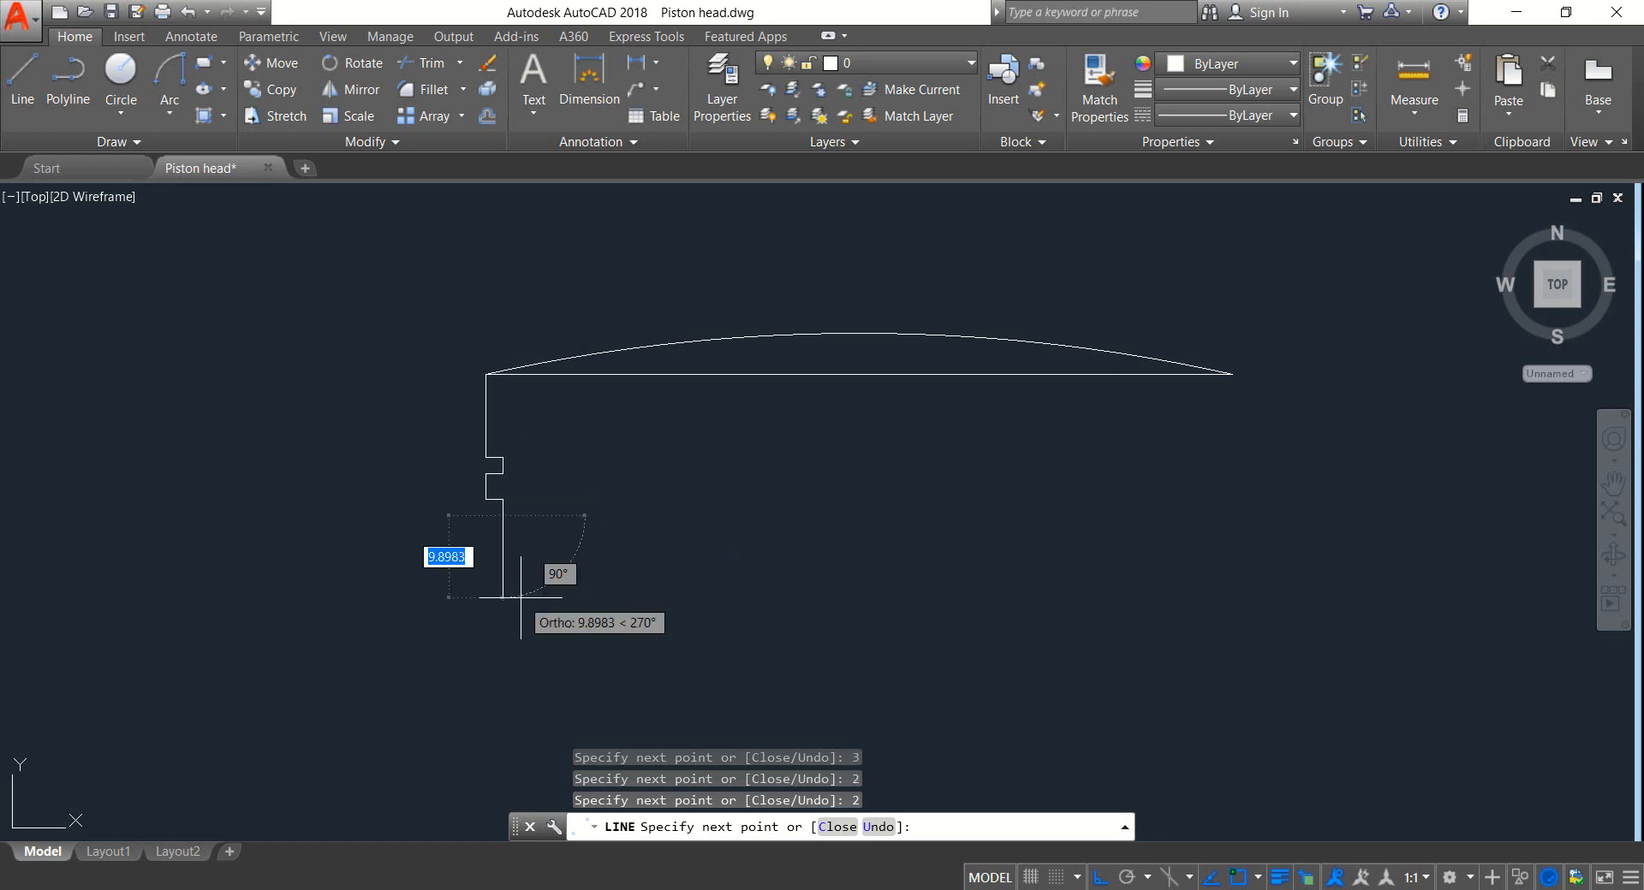
type("2")
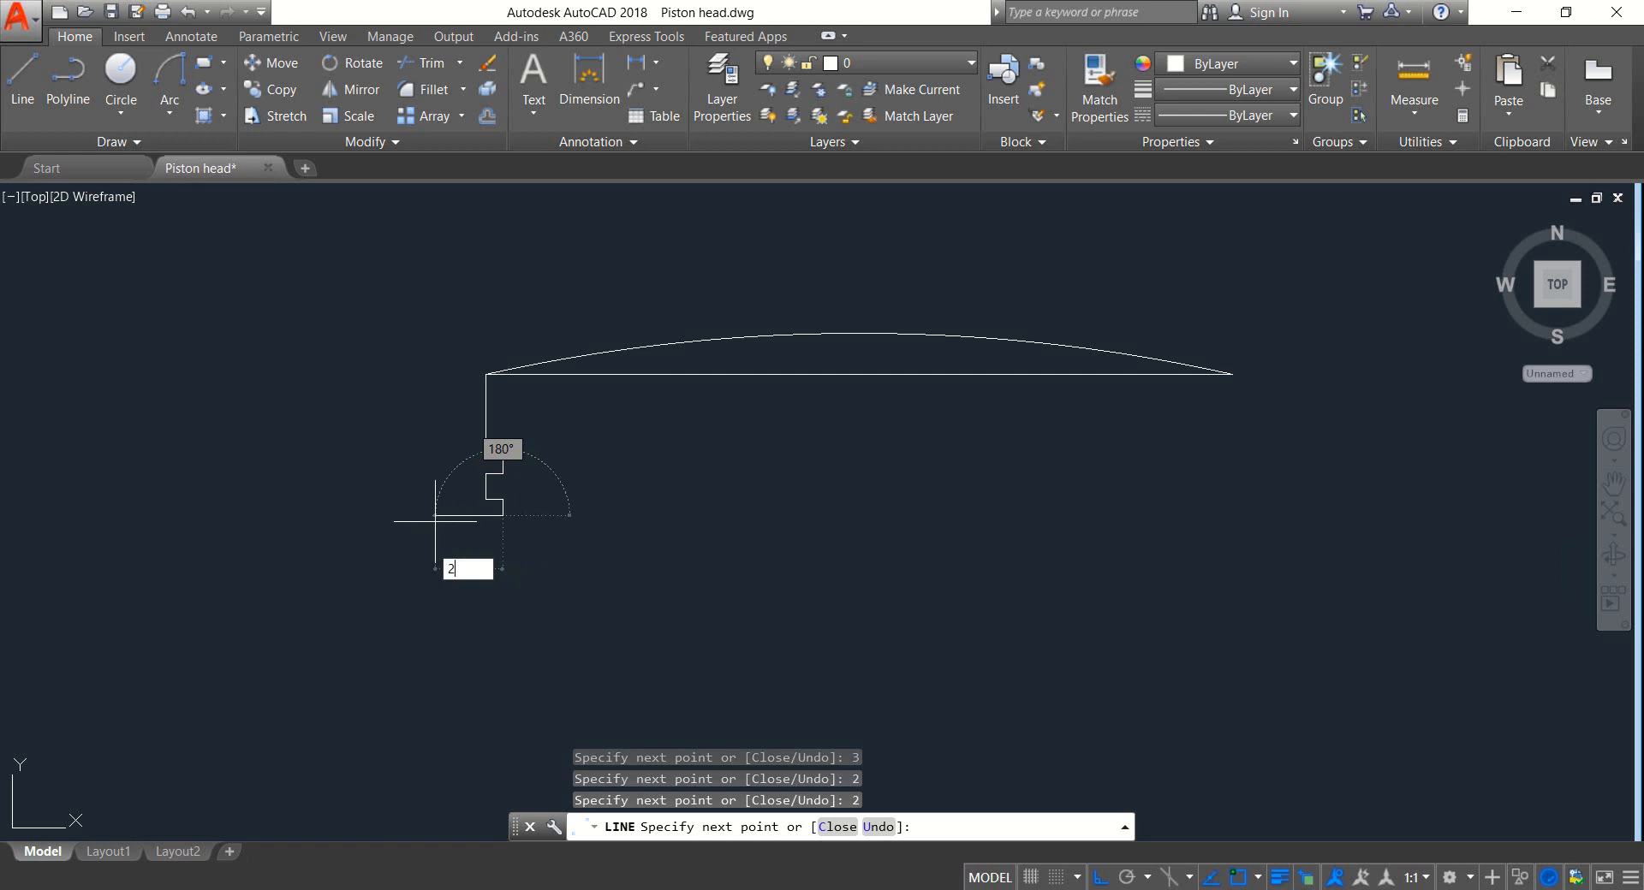
key("Return")
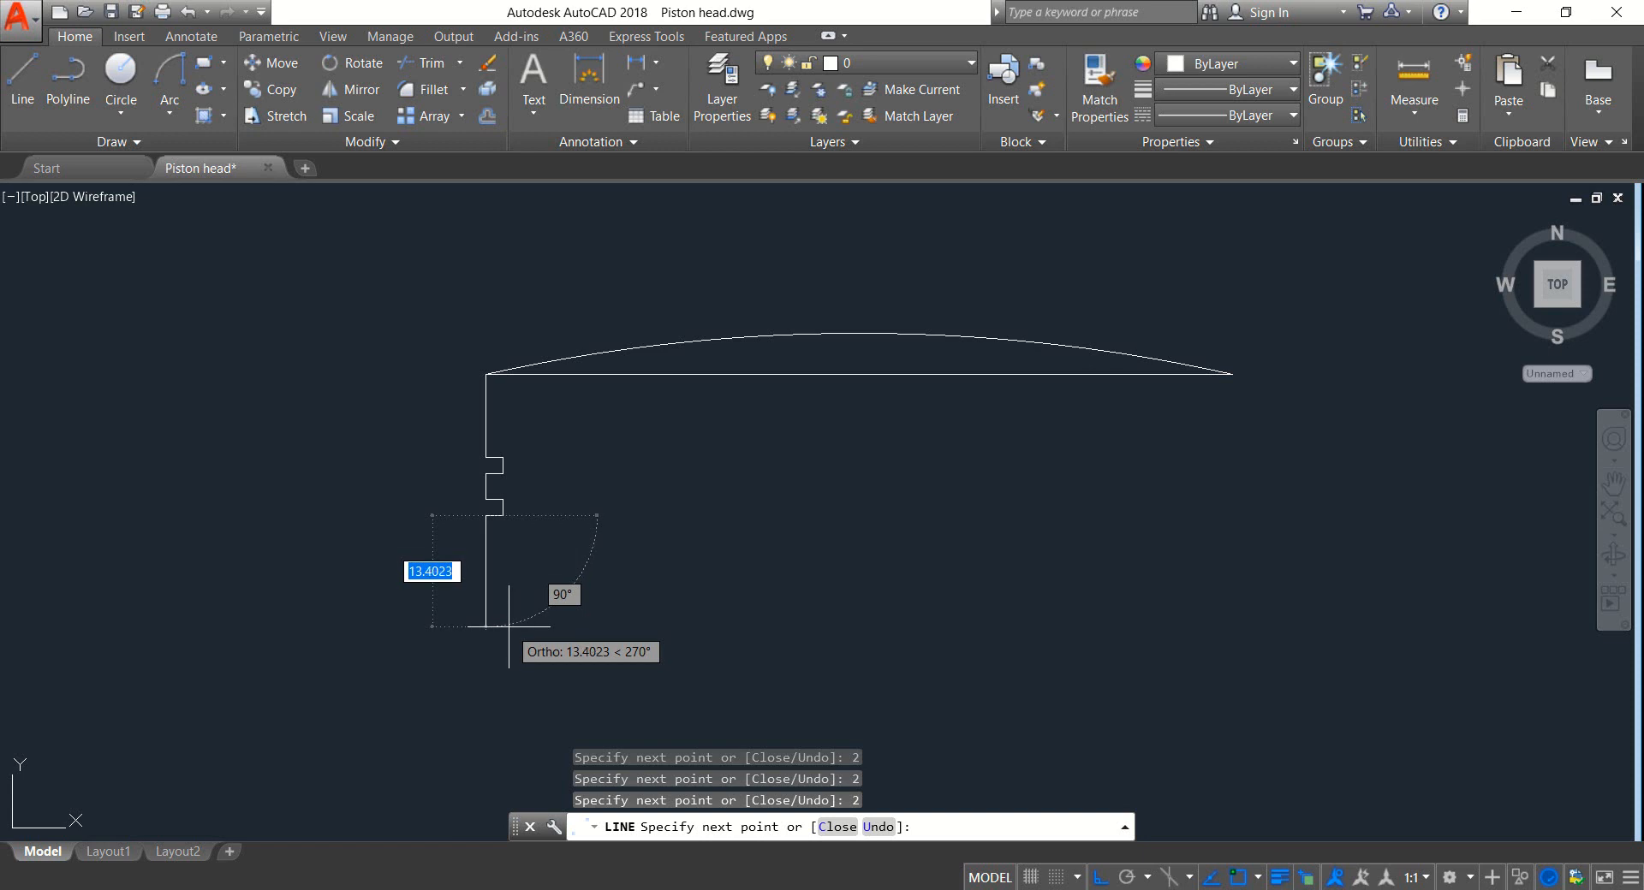
Step: Finish the left edge below the second groove with a 35-unit and a 5-unit vertical segment downward
type("35")
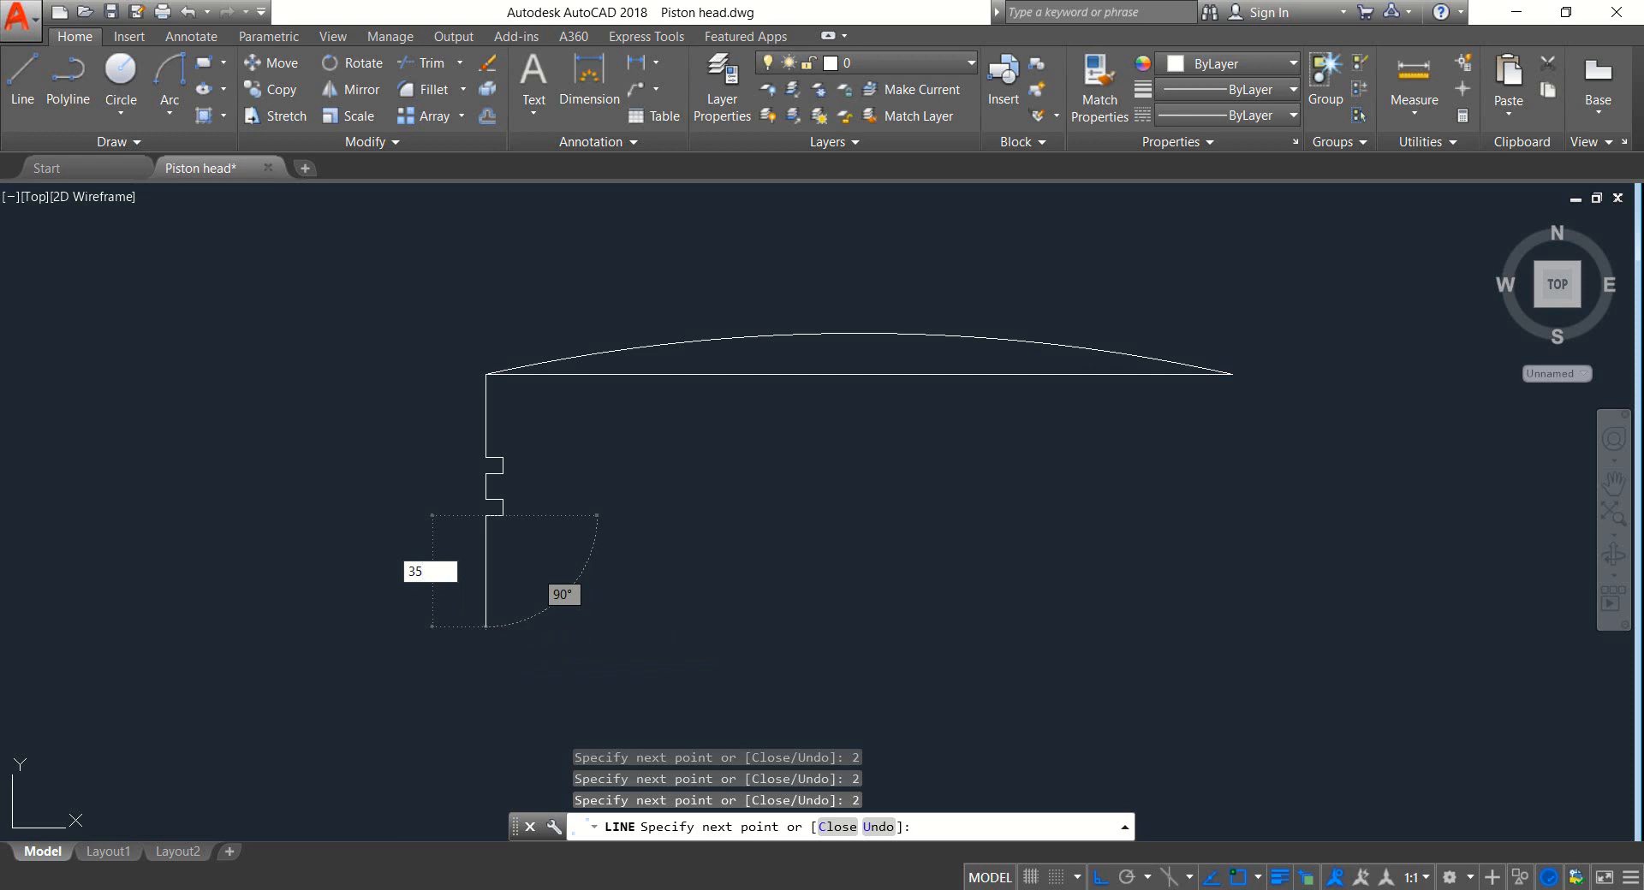
key("Return")
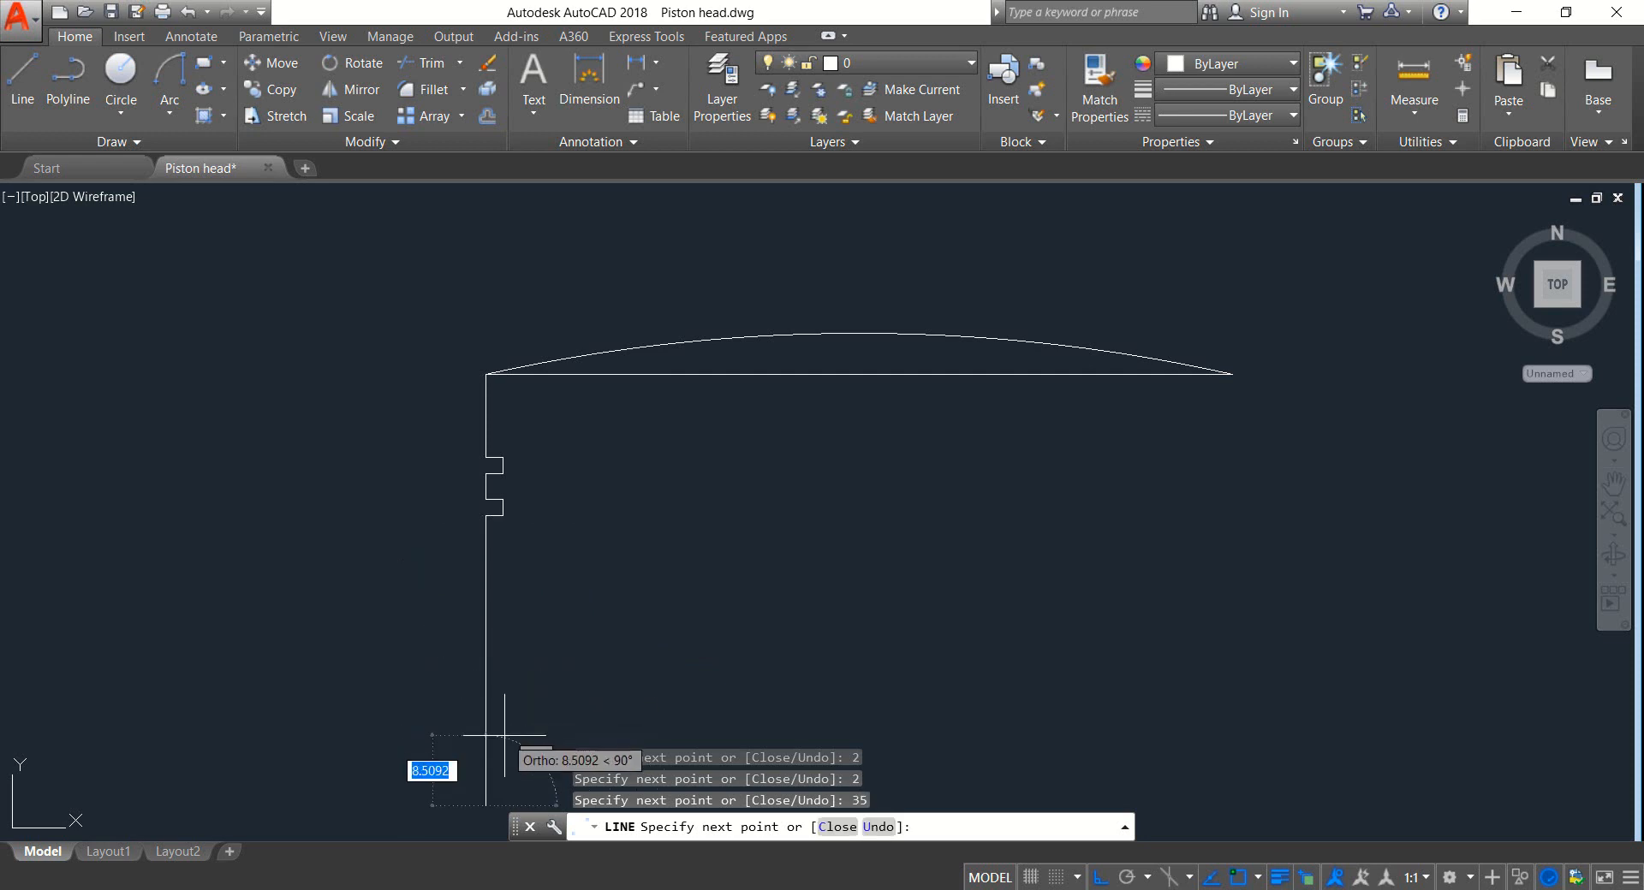
middle_click_drag(504, 735, 501, 610)
scroll(487, 698, "up", 2)
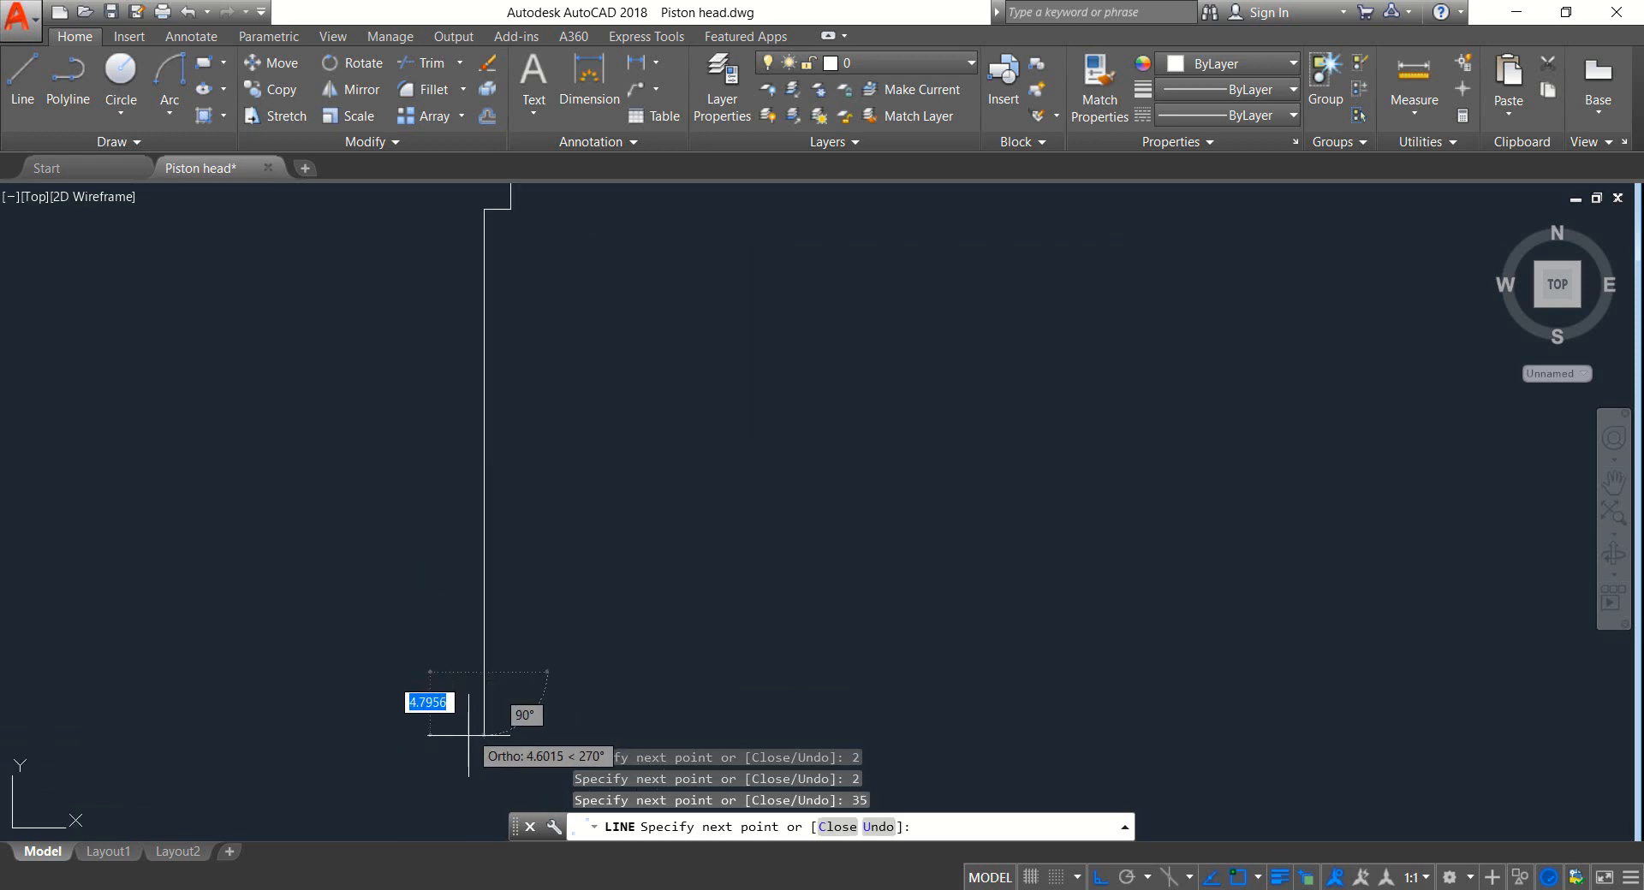
type("5")
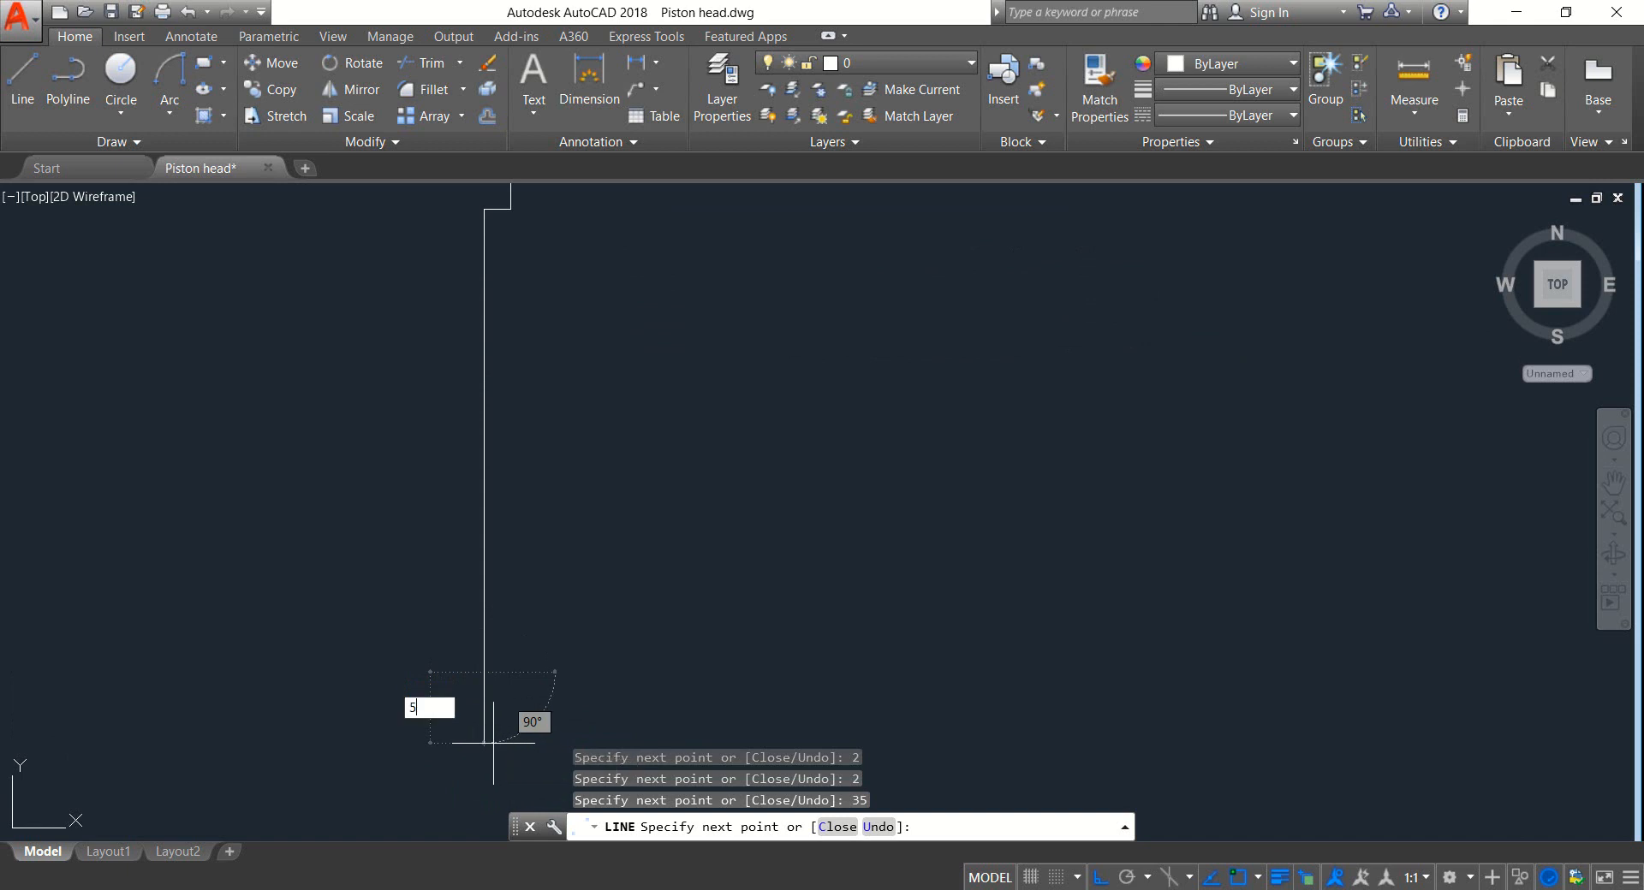
key("Return")
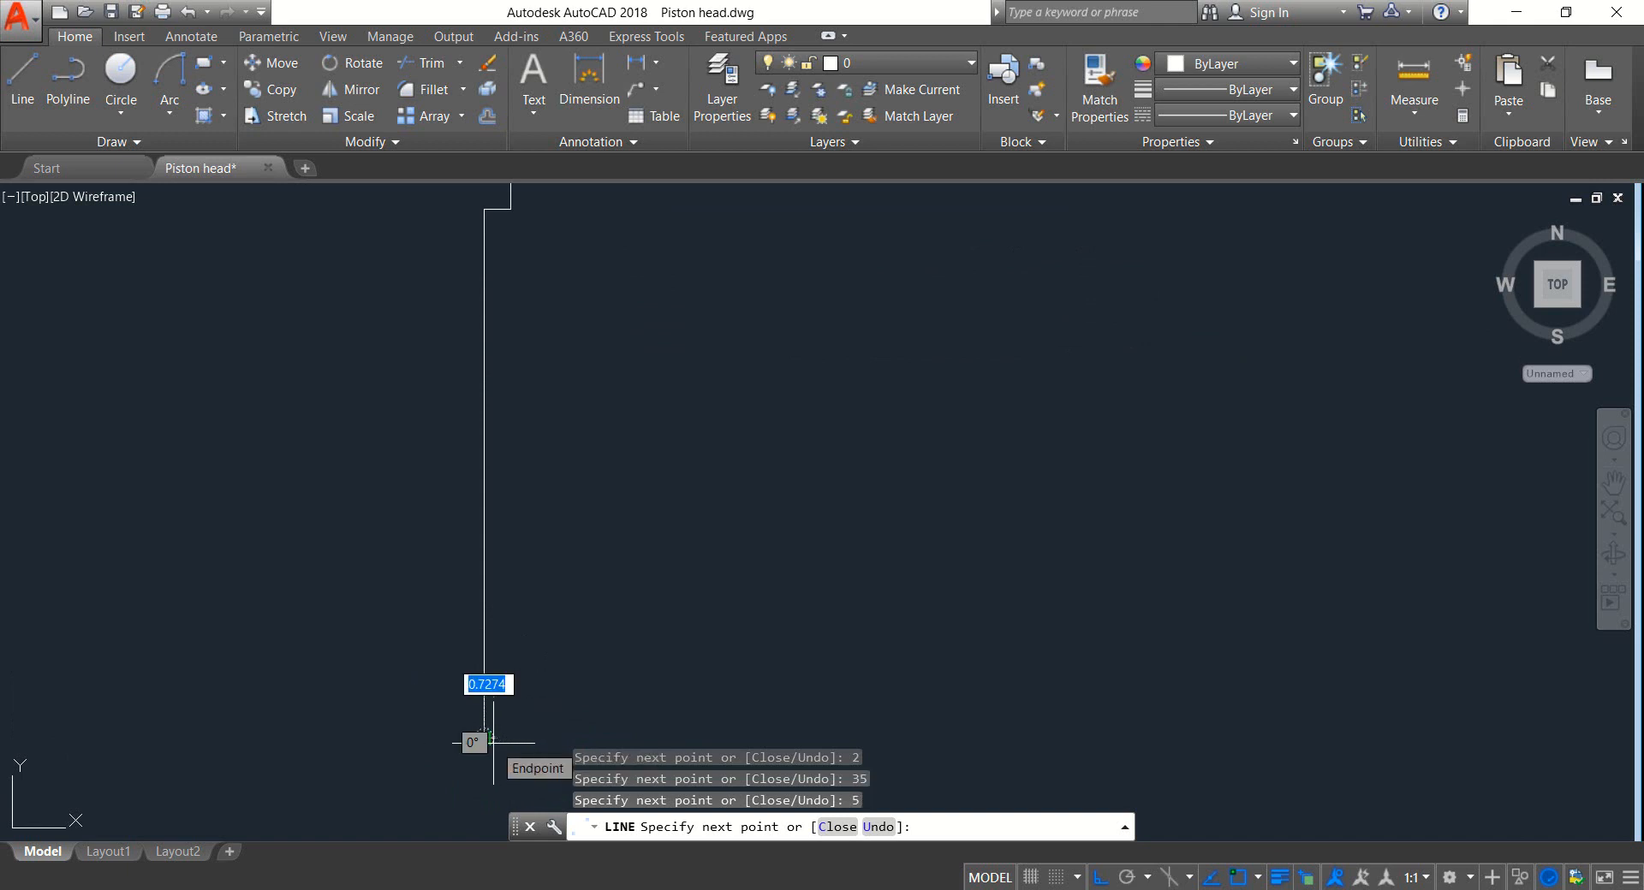
key("Return")
scroll(601, 460, "down", 1)
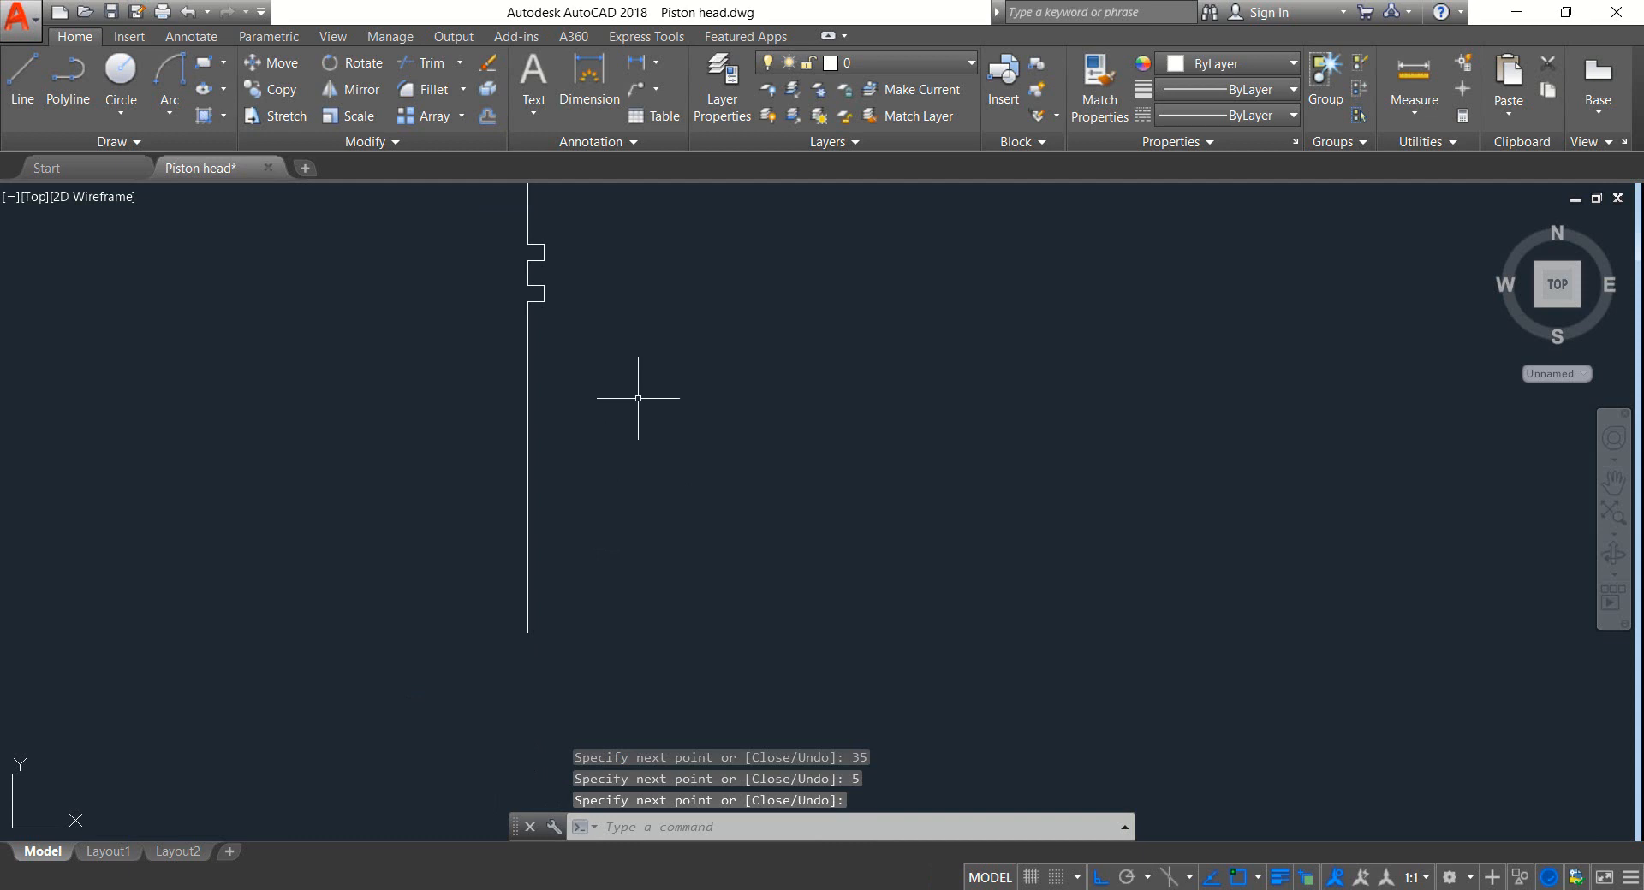
Step: Mirror the left grooved profile, without its lowest 5-unit segment, about a vertical axis through the top line's midpoint, keeping the source objects
middle_click_drag(642, 396, 604, 492)
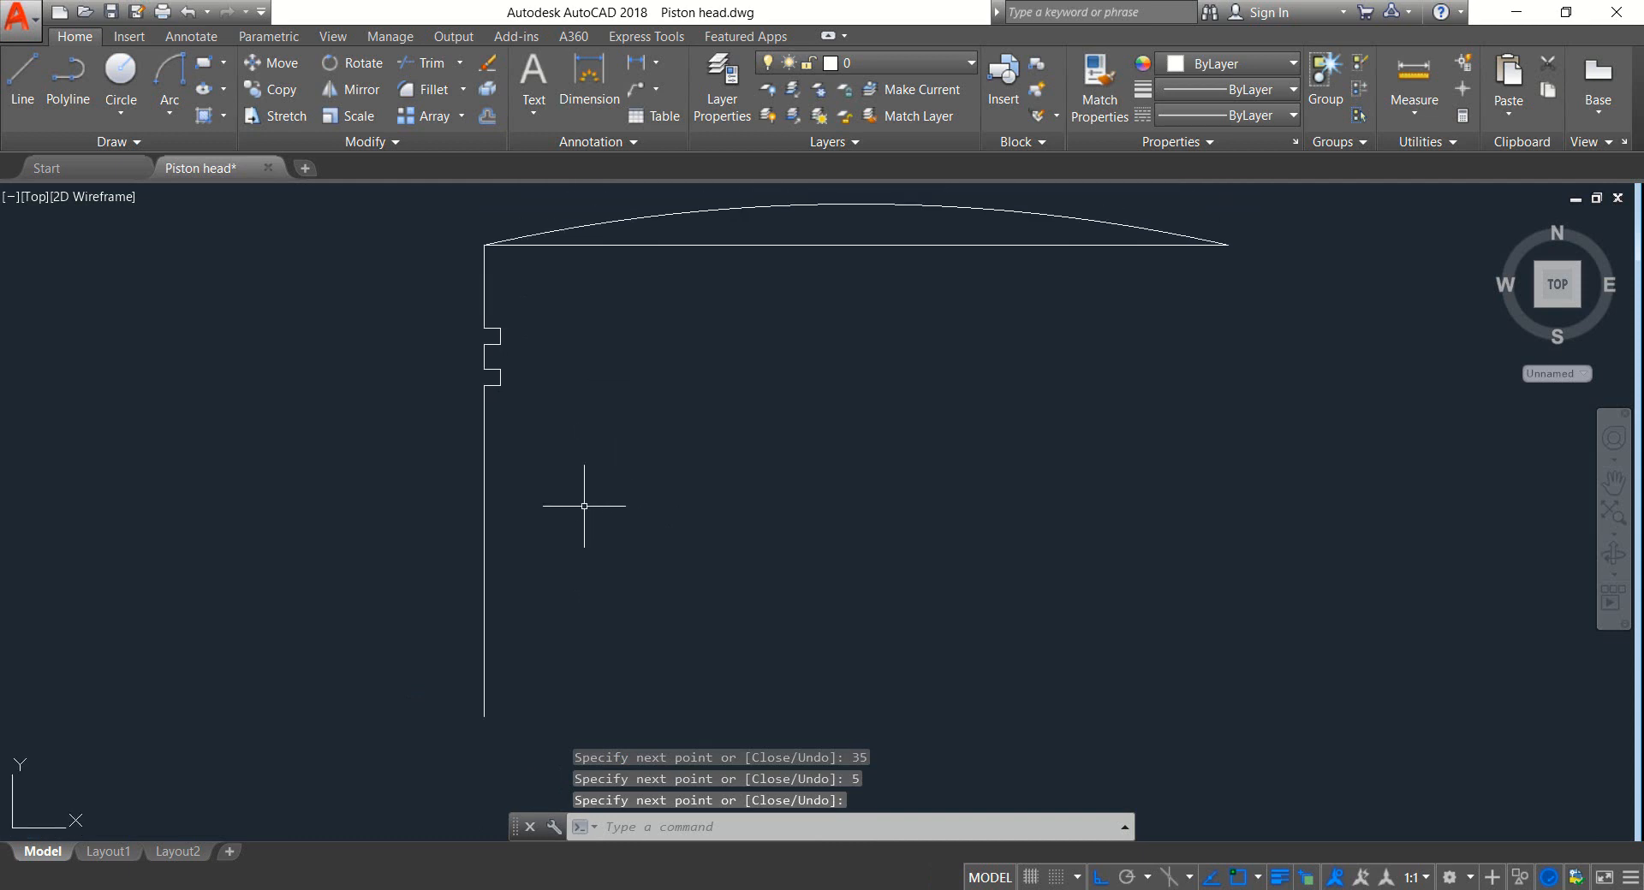
left_click(559, 459)
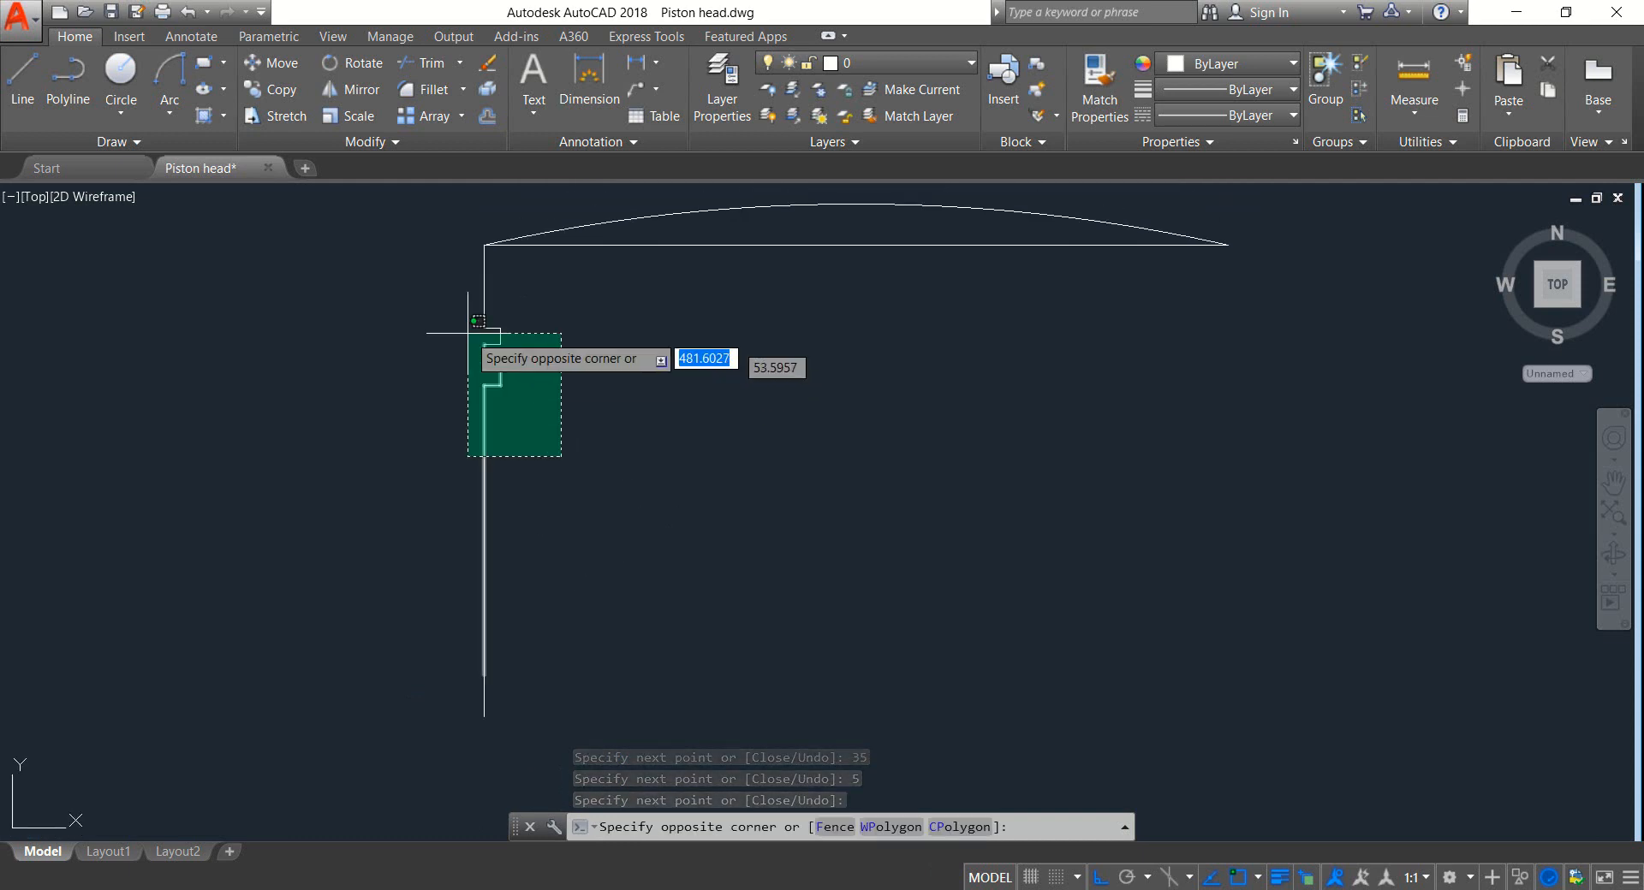
left_click(446, 292)
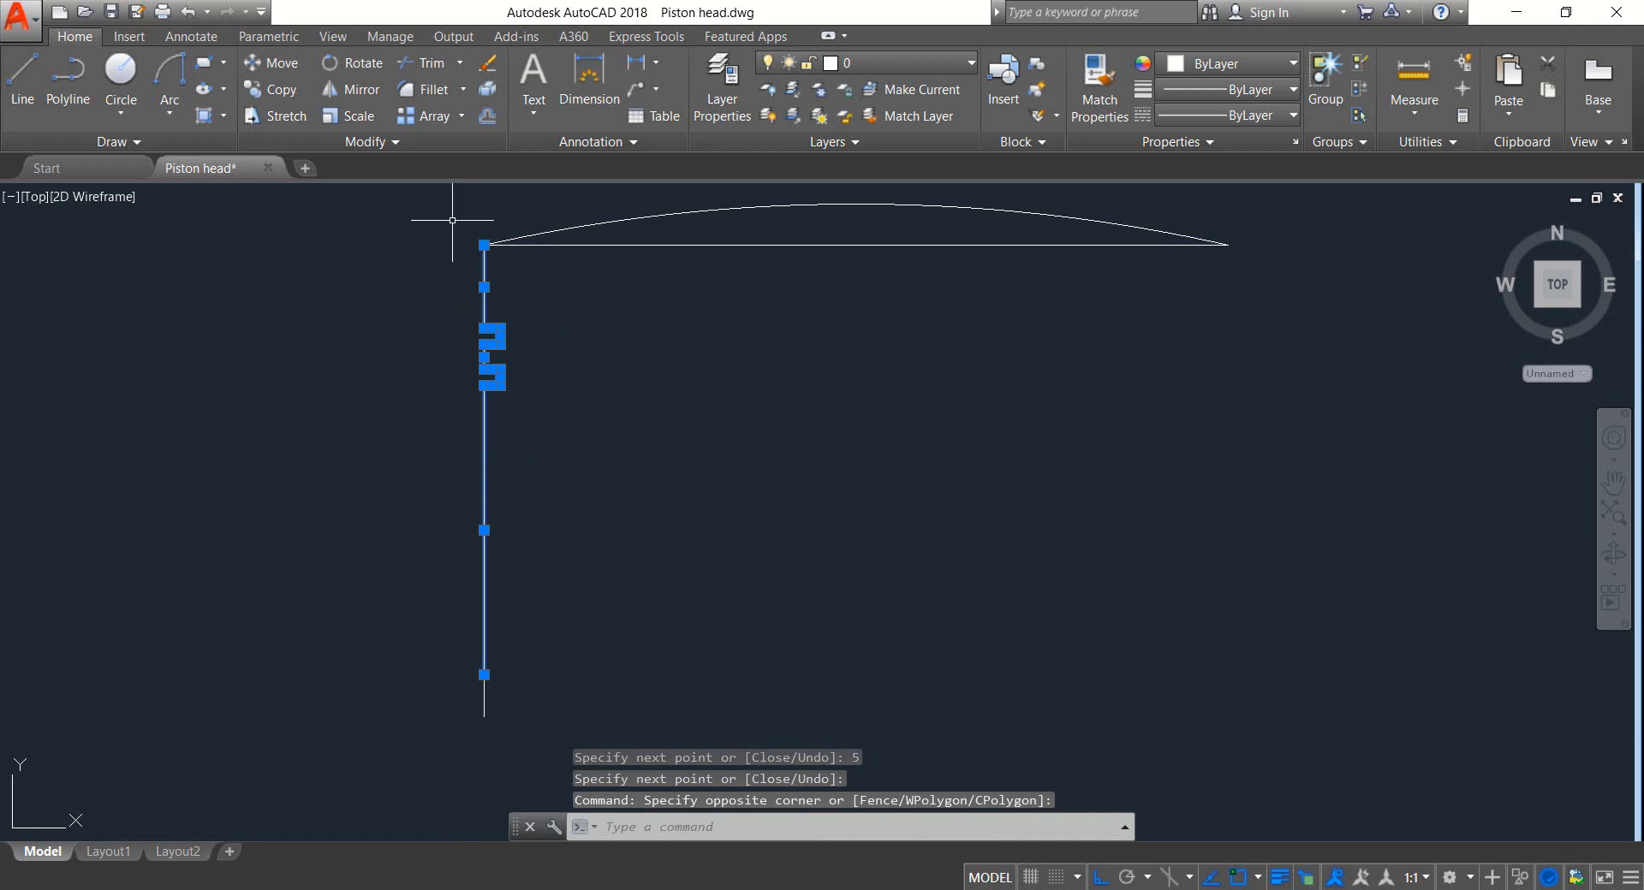
left_click(360, 90)
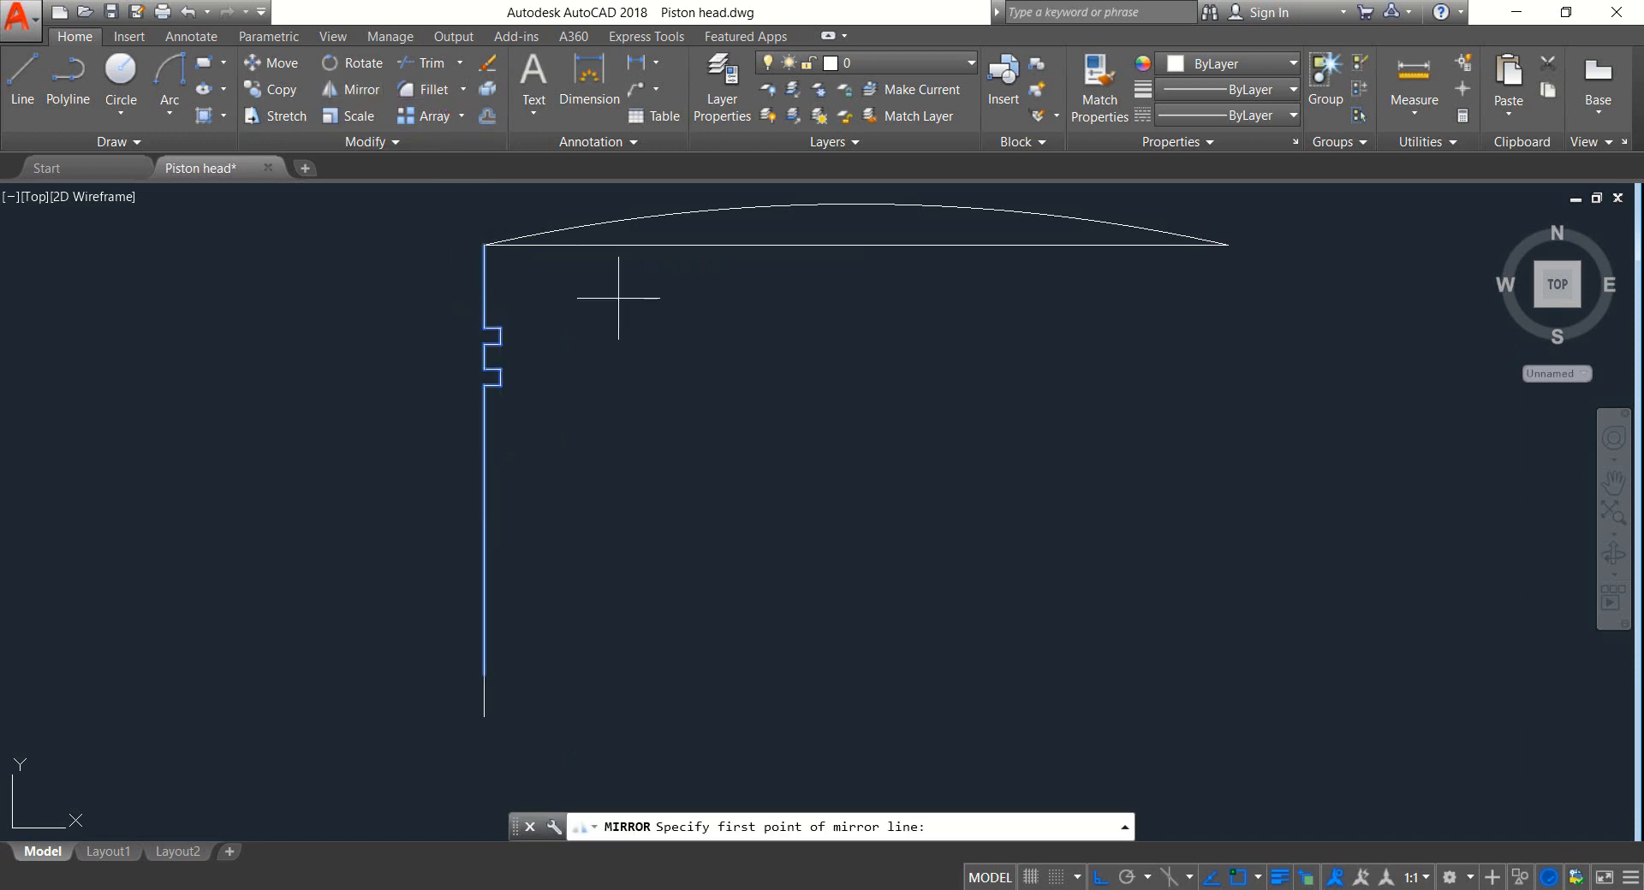
left_click(856, 245)
left_click(870, 506)
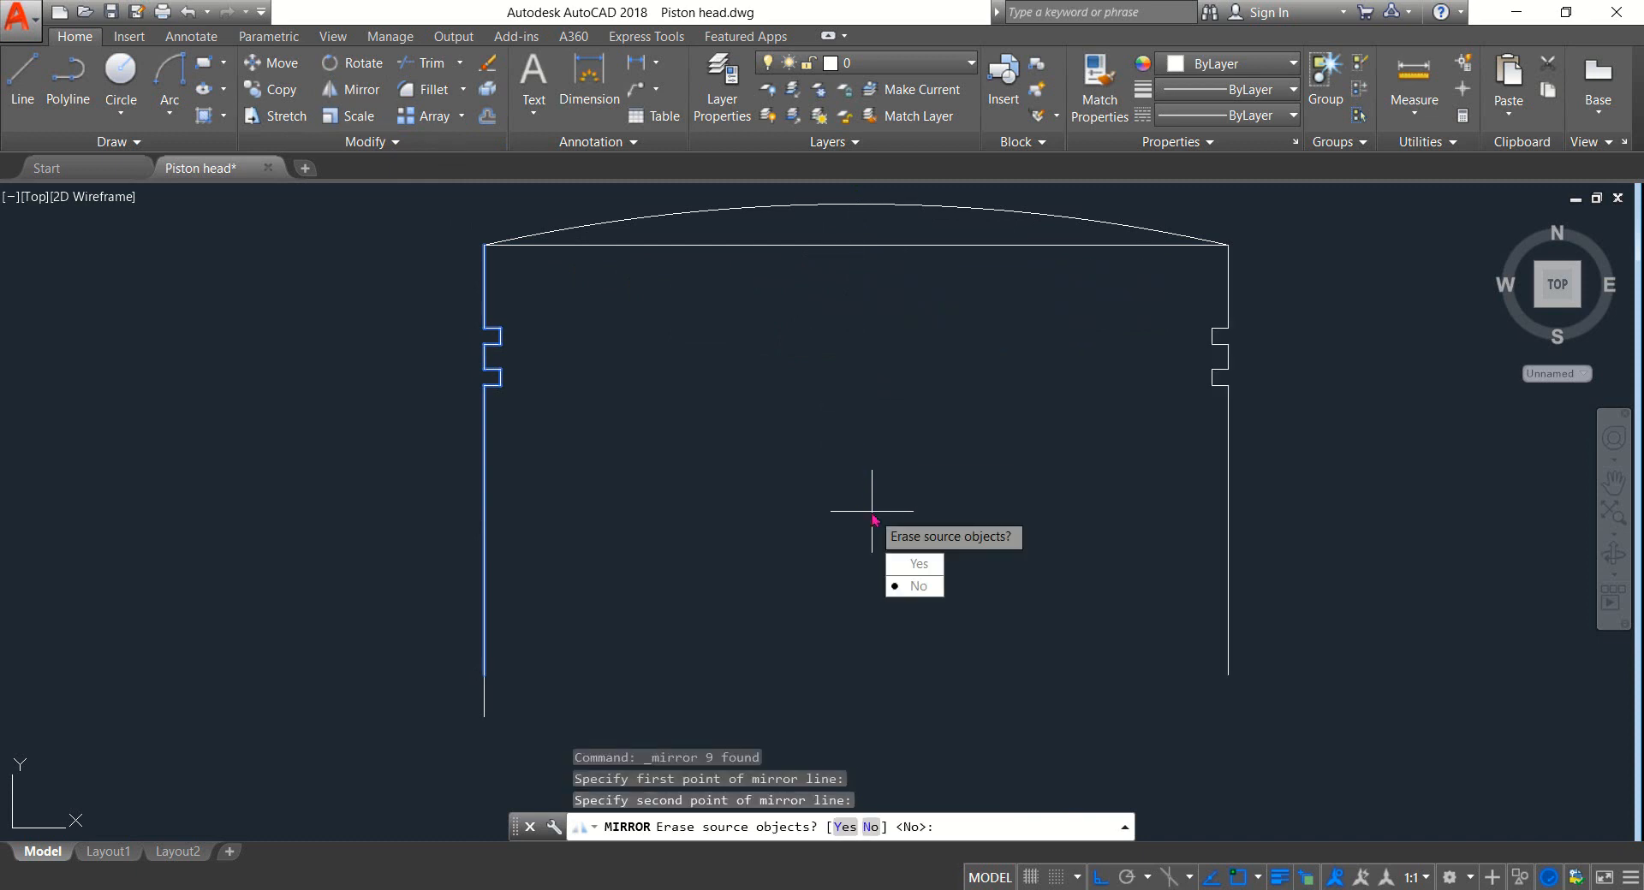
key("Return")
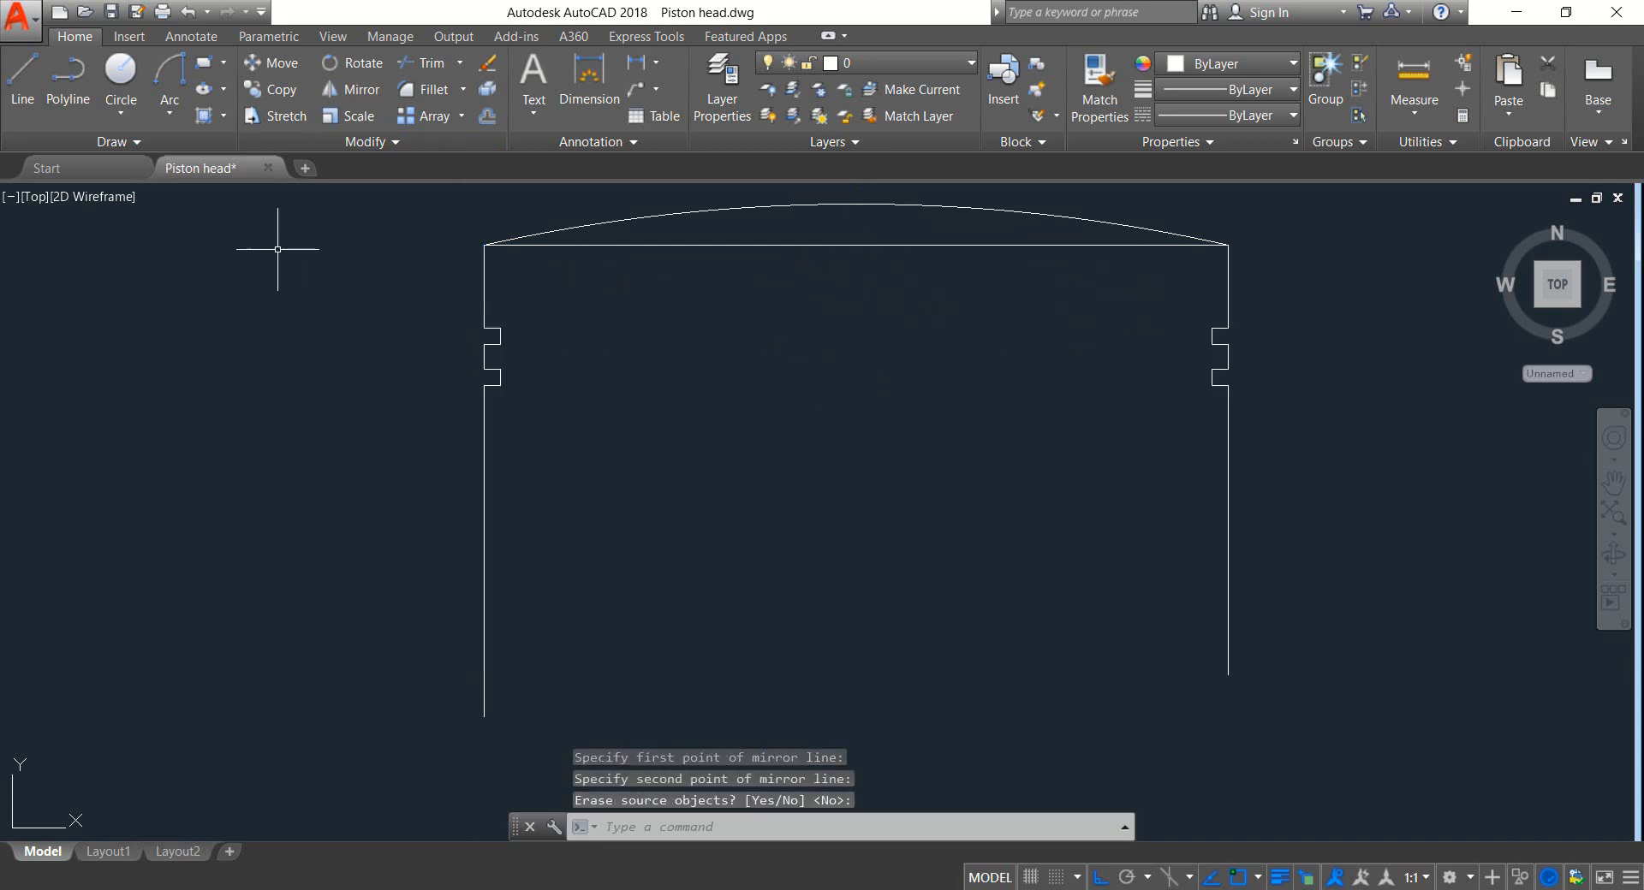
Step: Draw a horizontal line joining the inner top corners of the upper grooves on both sides
left_click(22, 79)
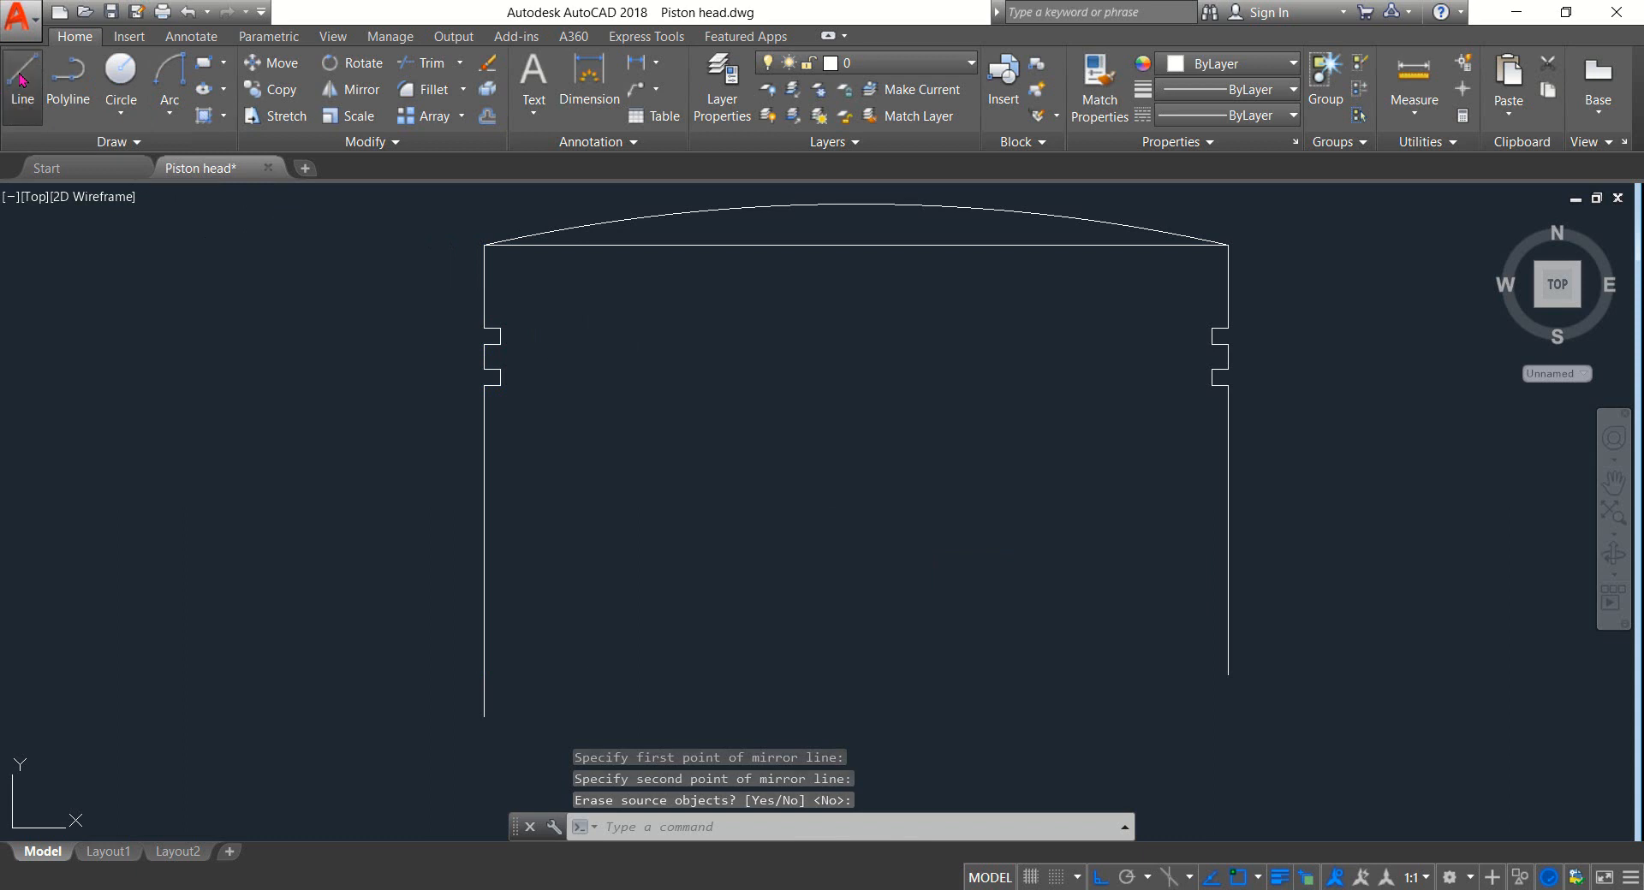
left_click(500, 328)
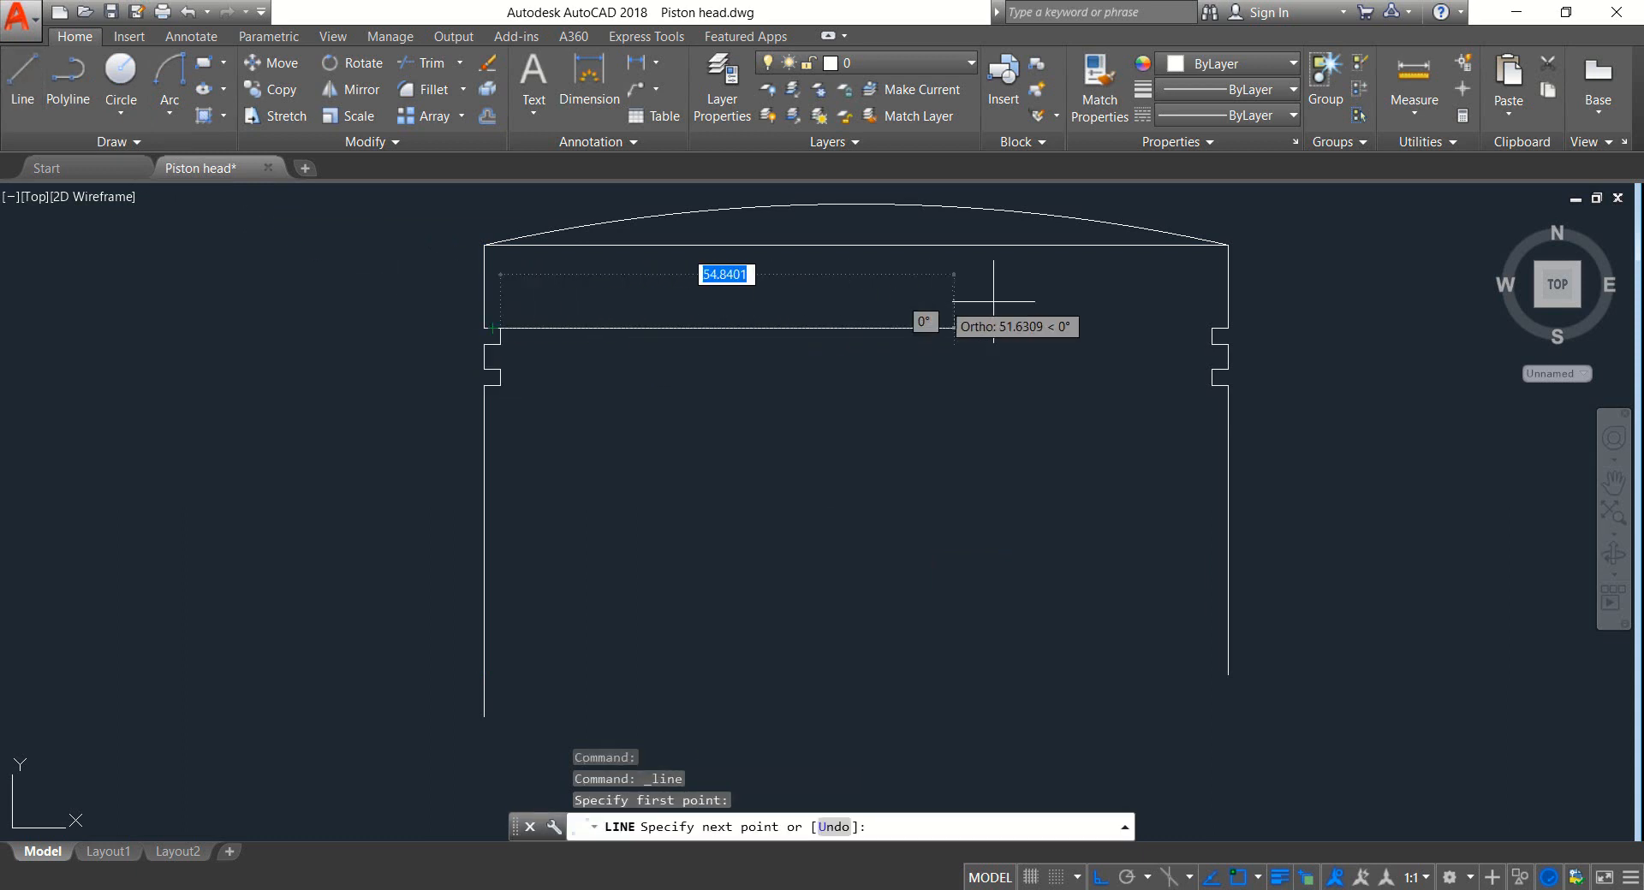
left_click(1211, 328)
right_click(1257, 353)
left_click(1259, 355)
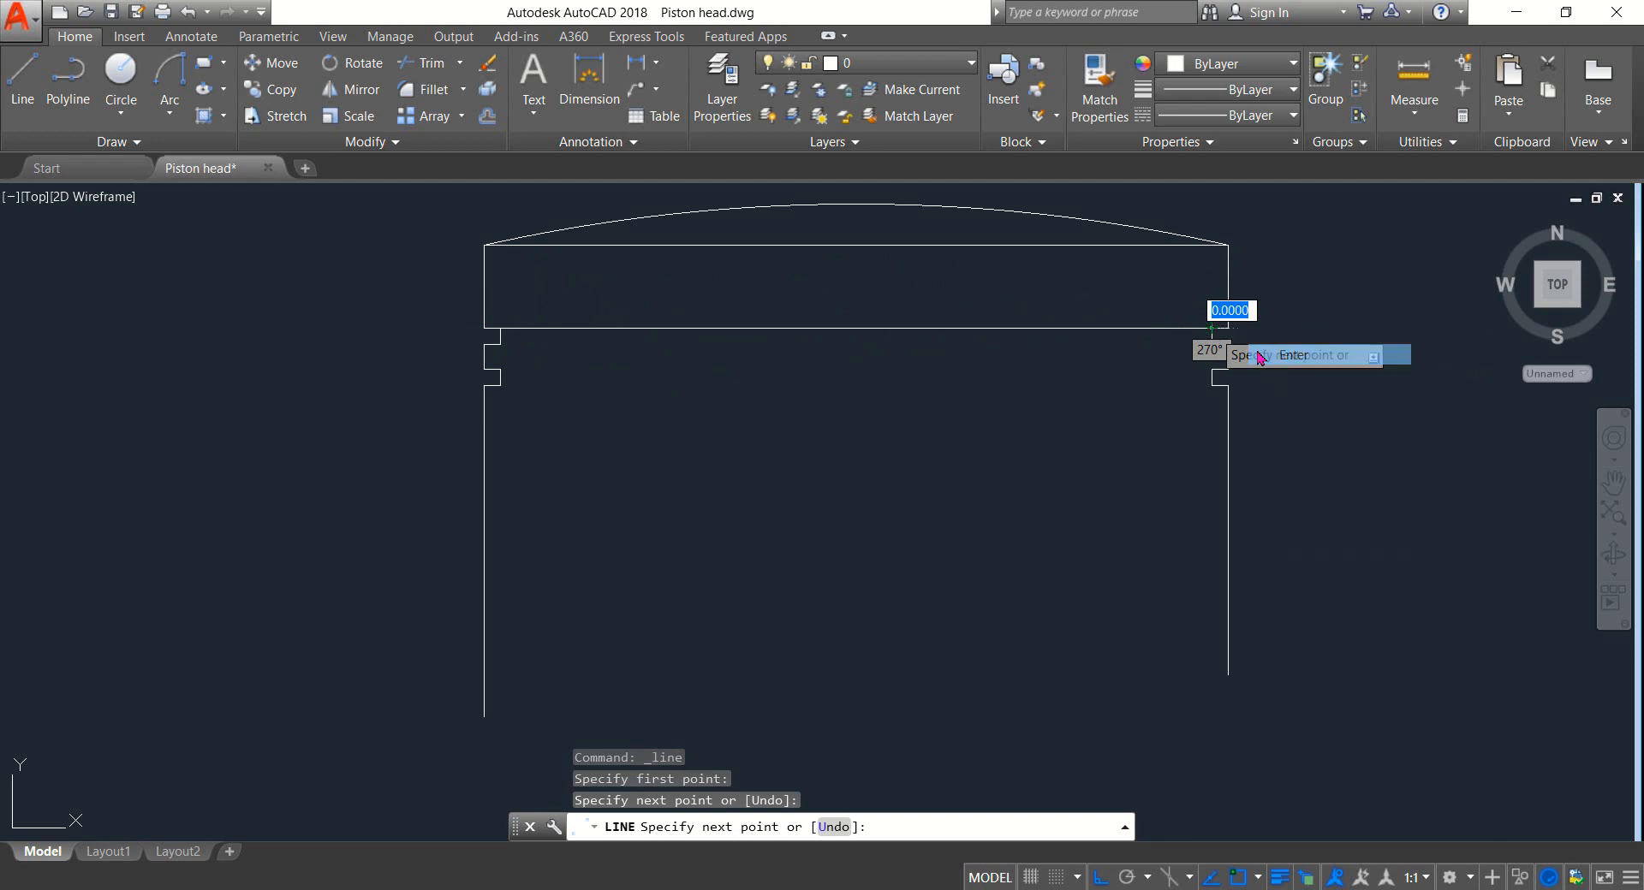
Step: Draw a horizontal line joining the inner bottom corners of the upper grooves on both sides
left_click(38, 93)
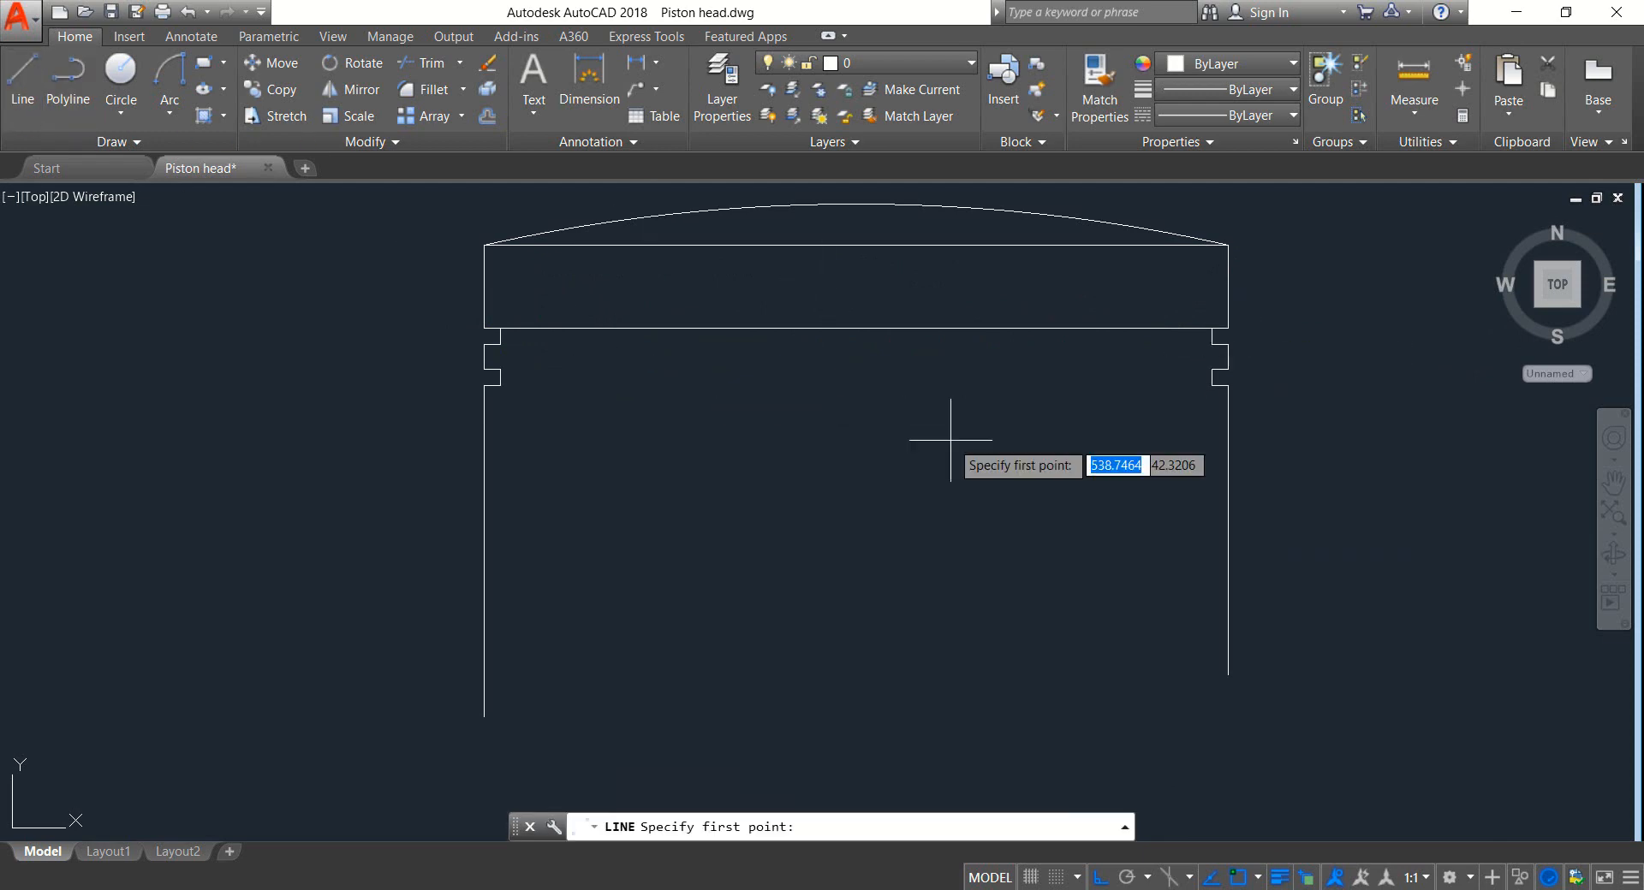
left_click(1212, 344)
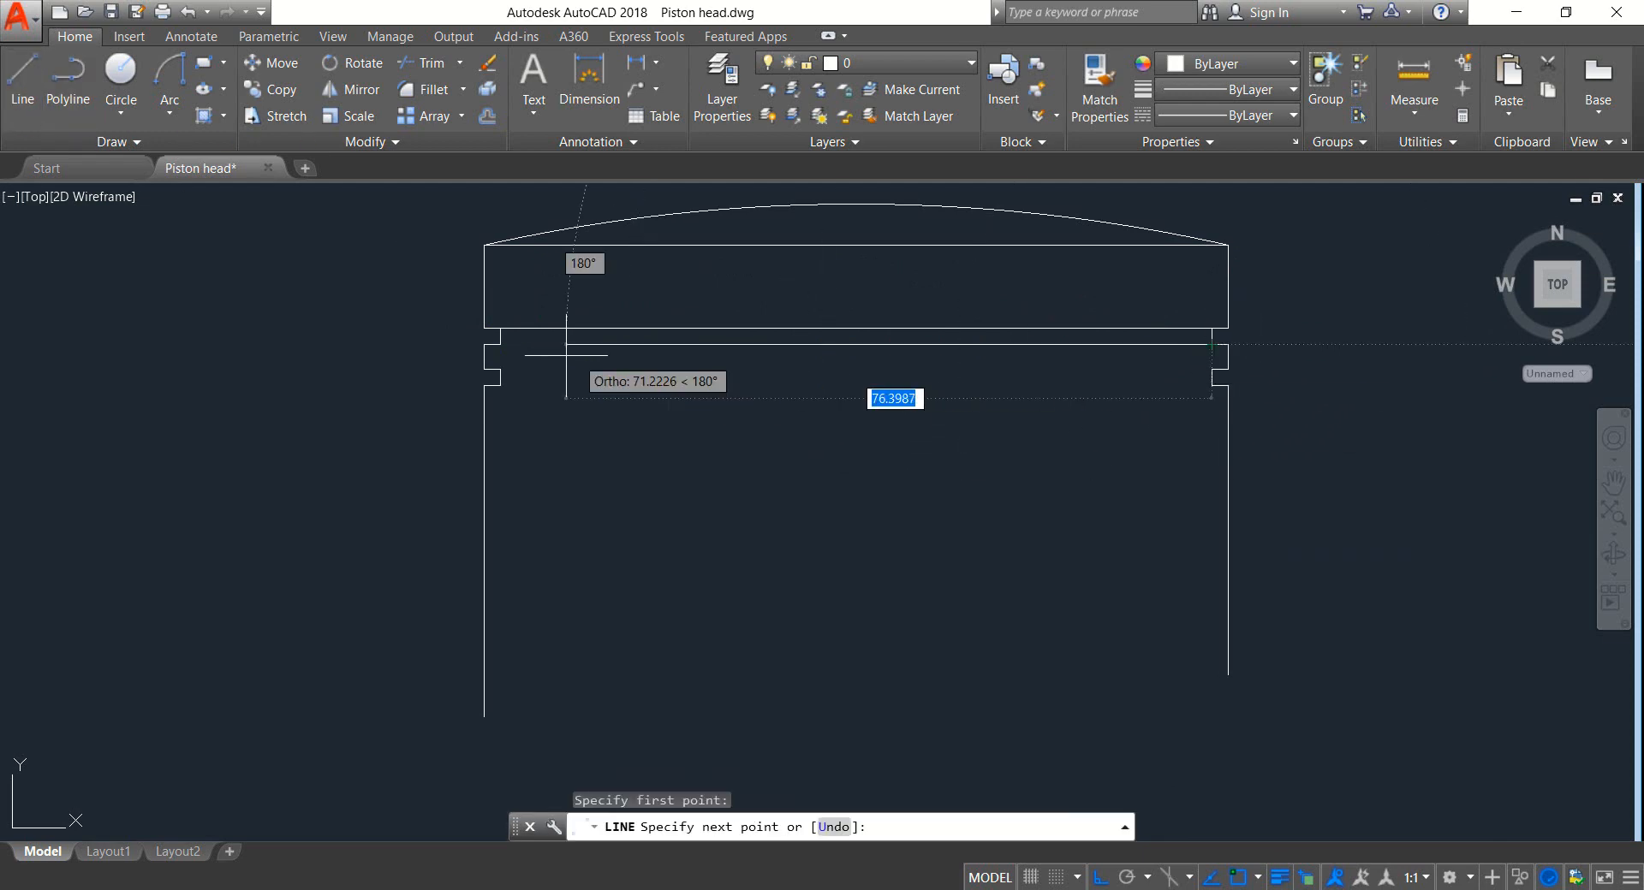
left_click(500, 344)
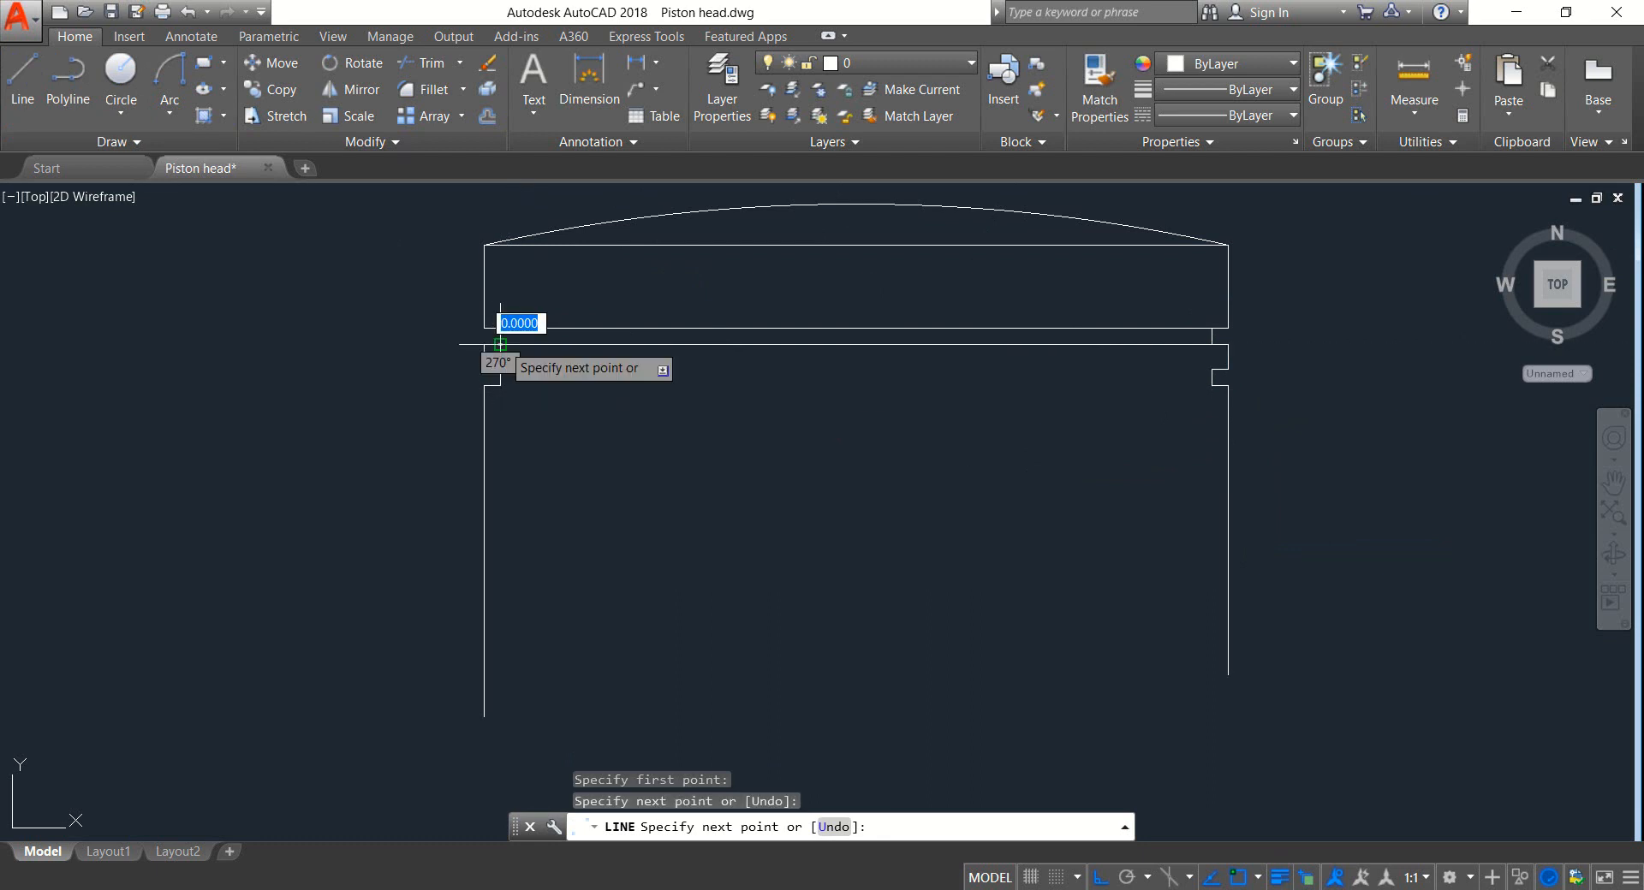
right_click(500, 344)
left_click(631, 371)
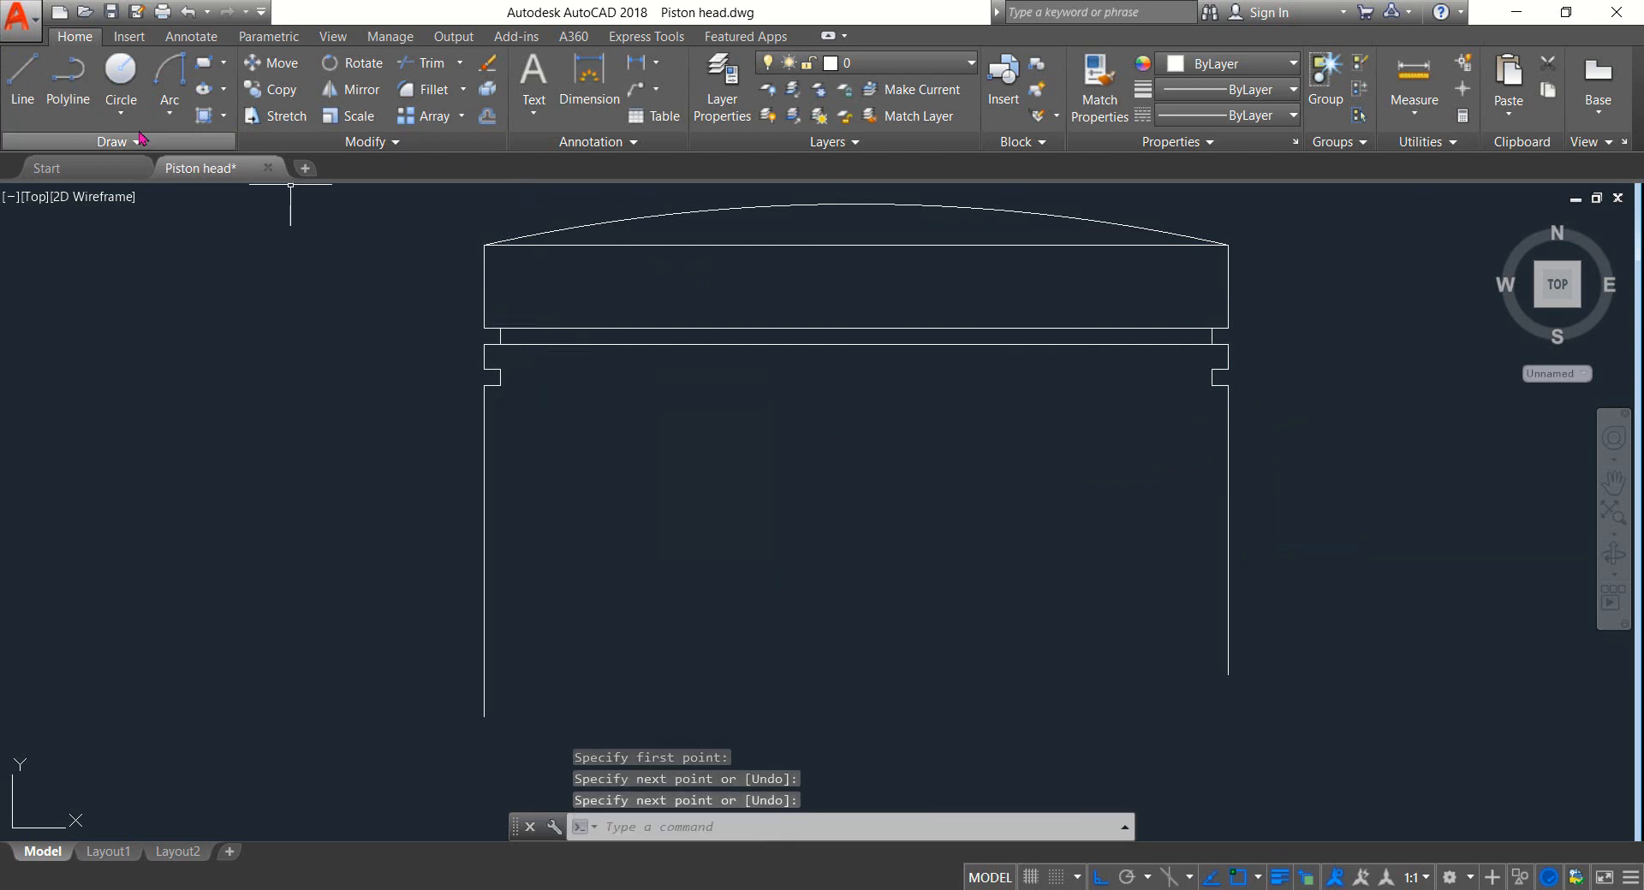
Step: Draw a horizontal line joining the inner top corners of the lower grooves on both sides
left_click(23, 73)
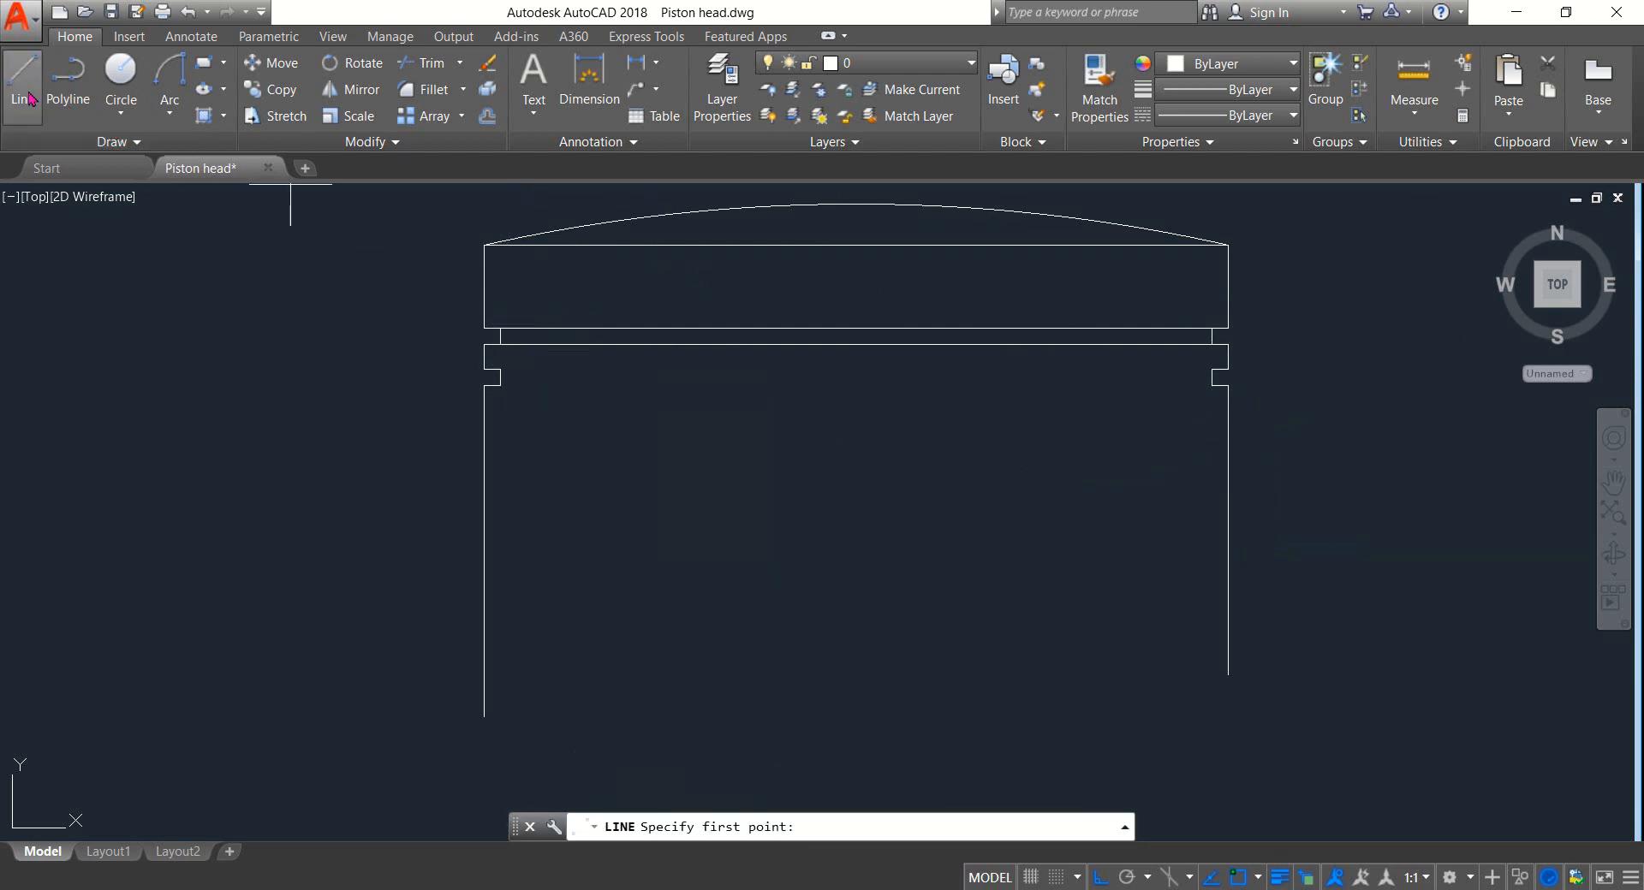
left_click(500, 370)
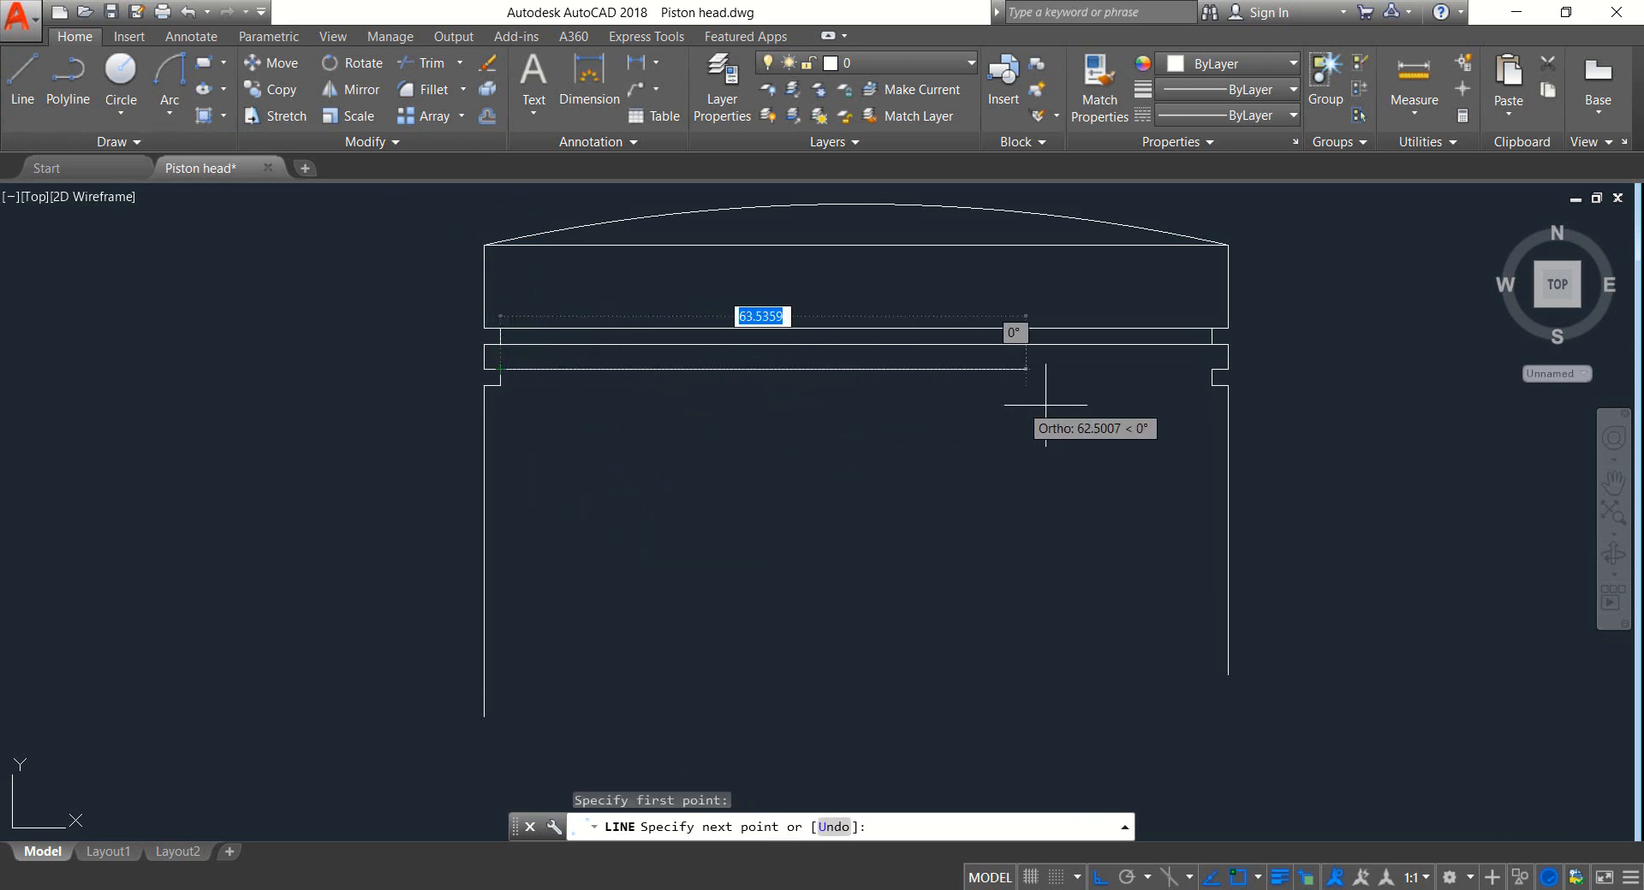
left_click(1212, 369)
right_click(1210, 369)
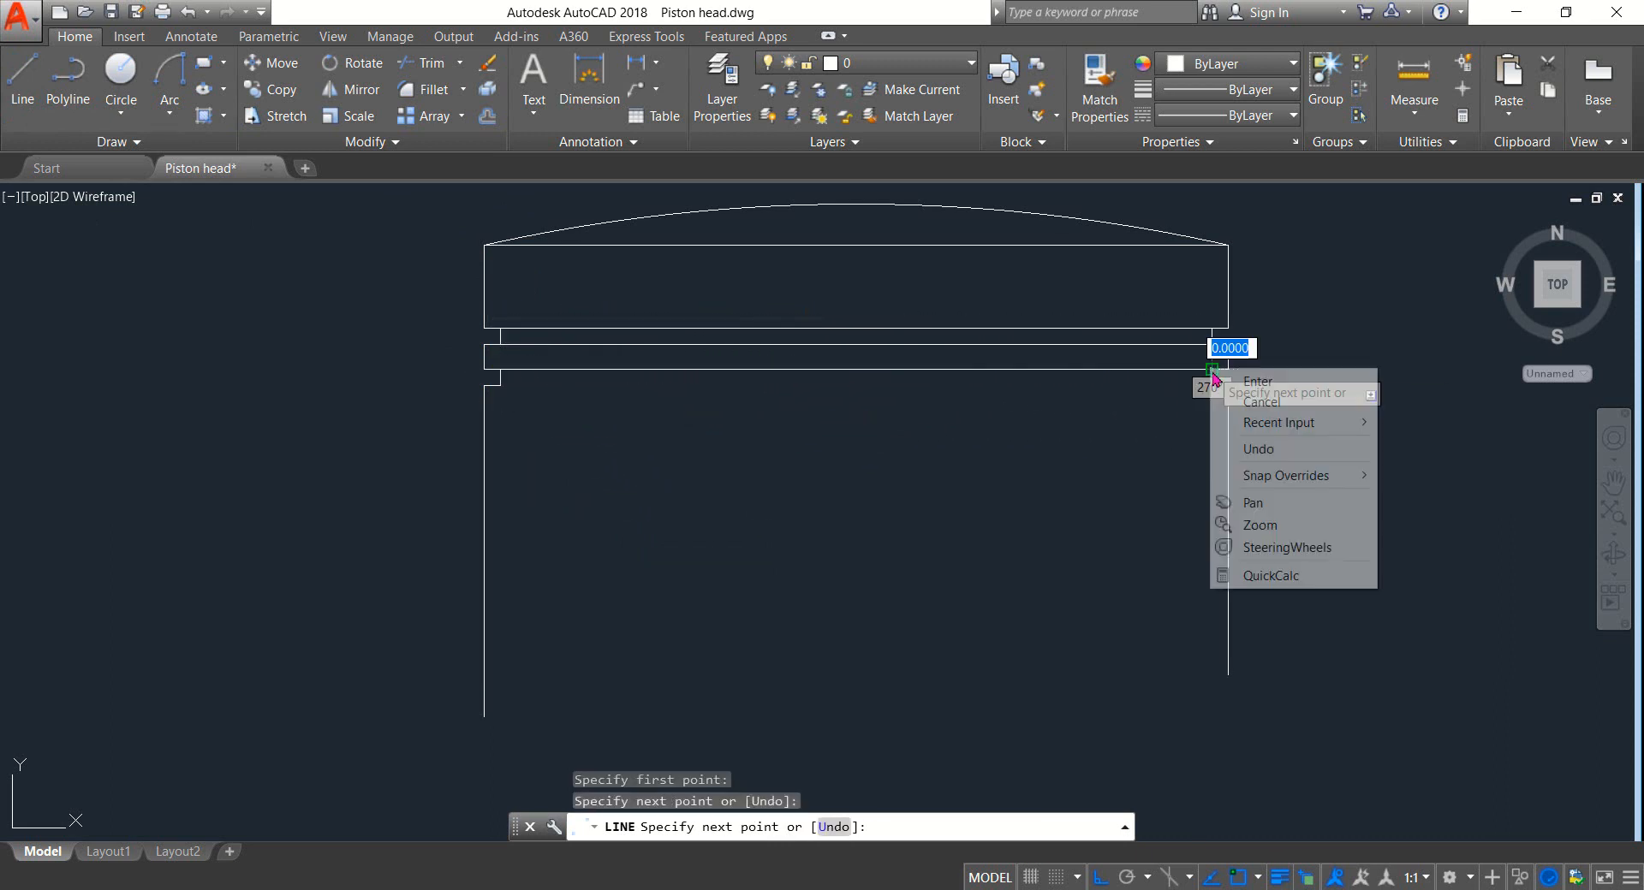
left_click(1254, 382)
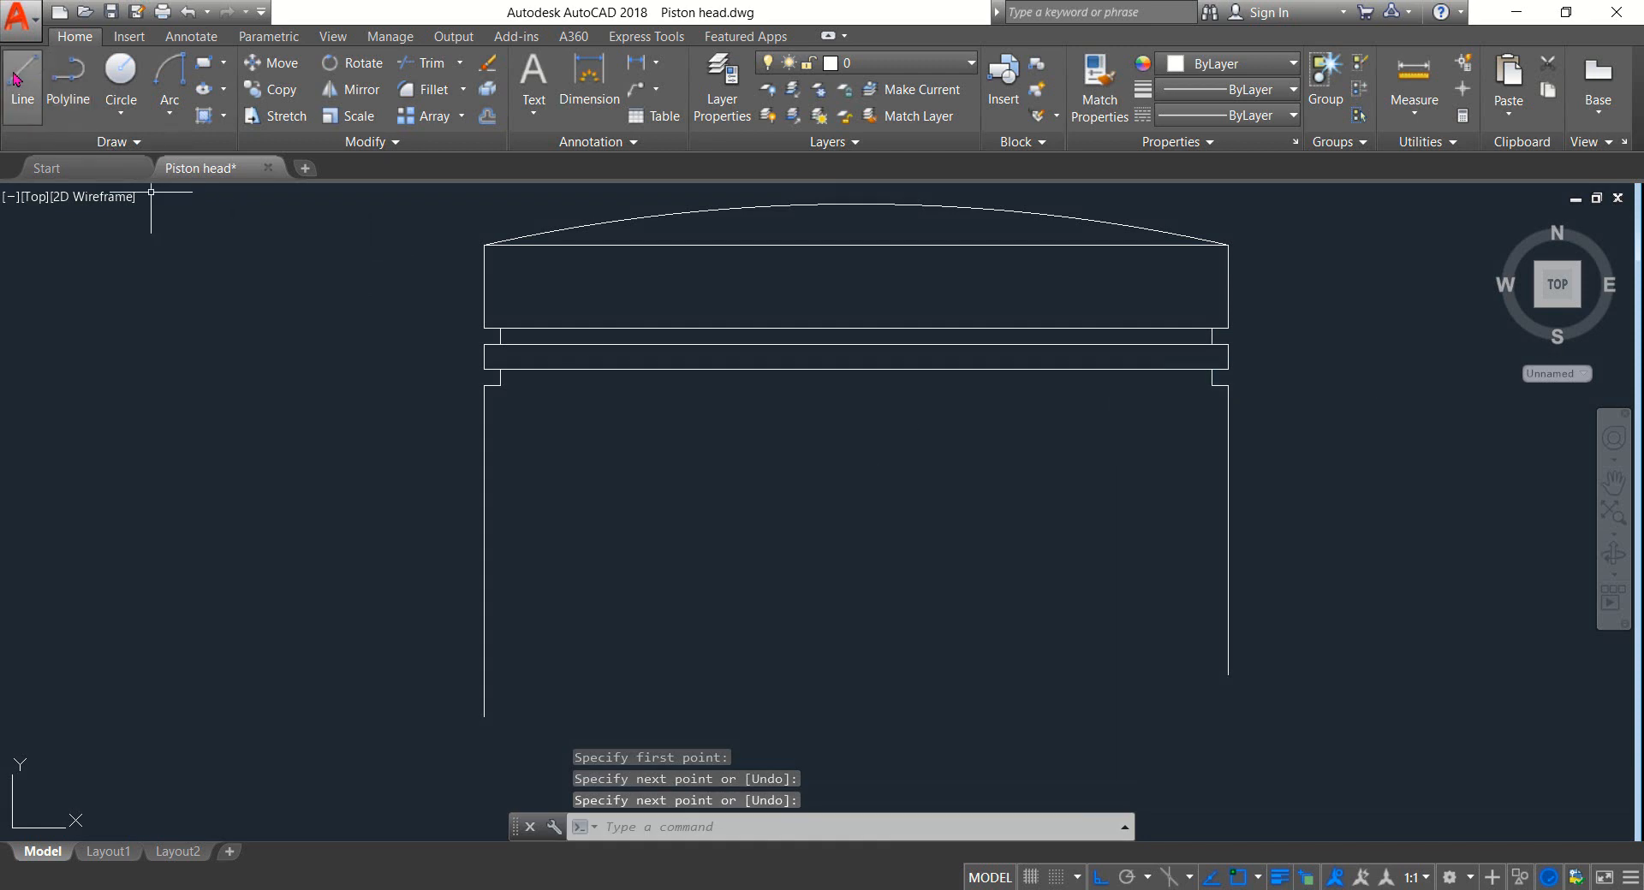
Step: Draw a horizontal line along the lower grooves' bottom edge, from the left groove's inner corner to the right side
key("Return")
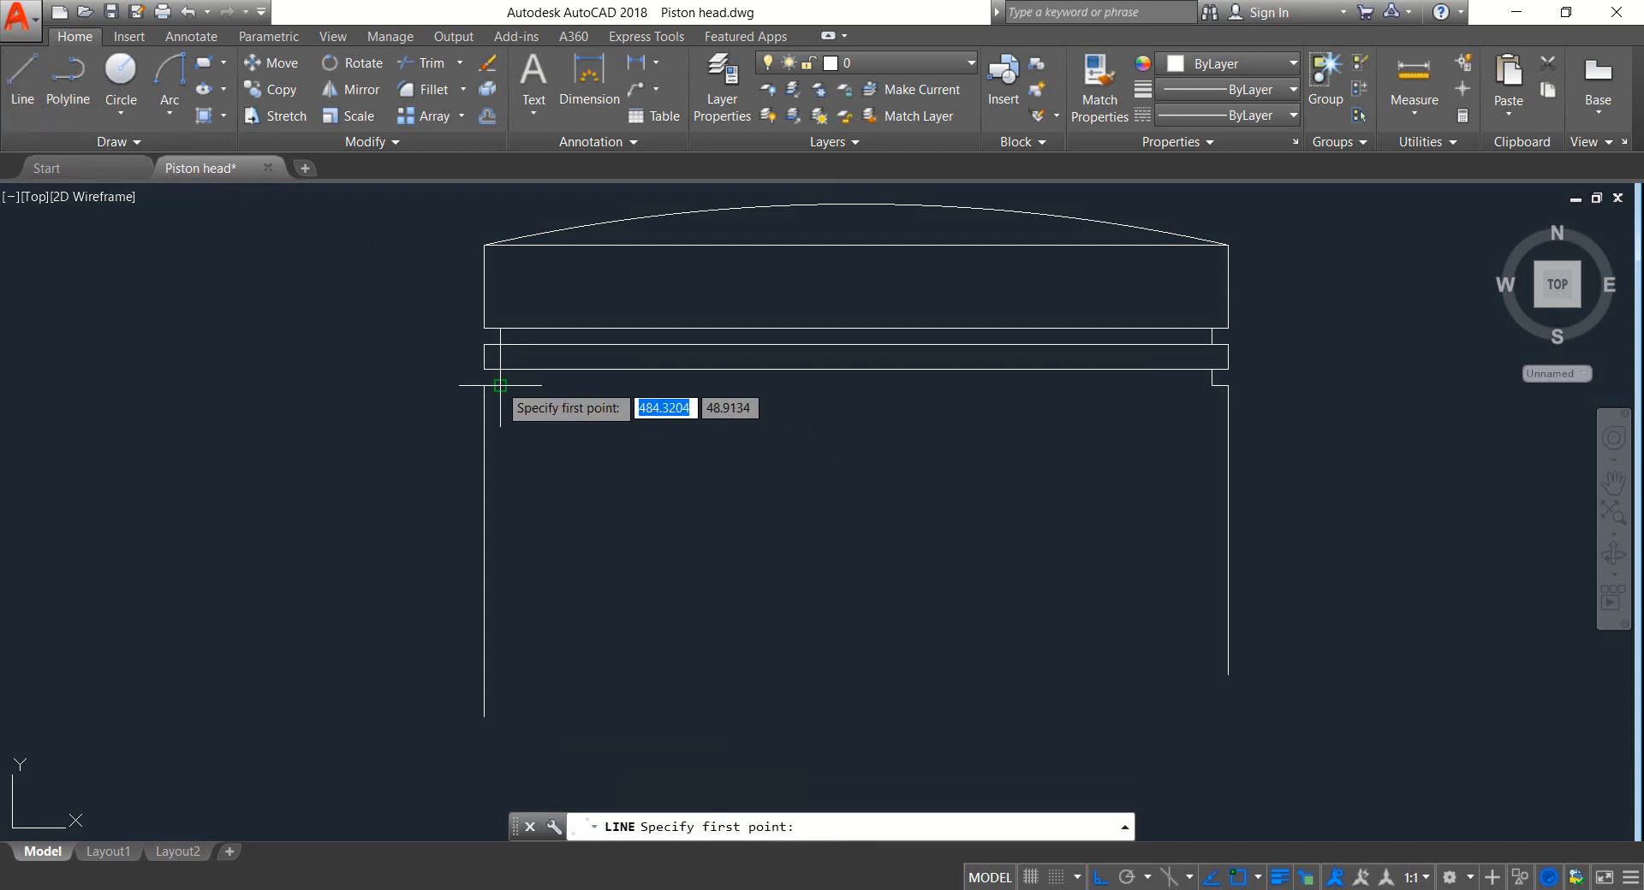
left_click(500, 386)
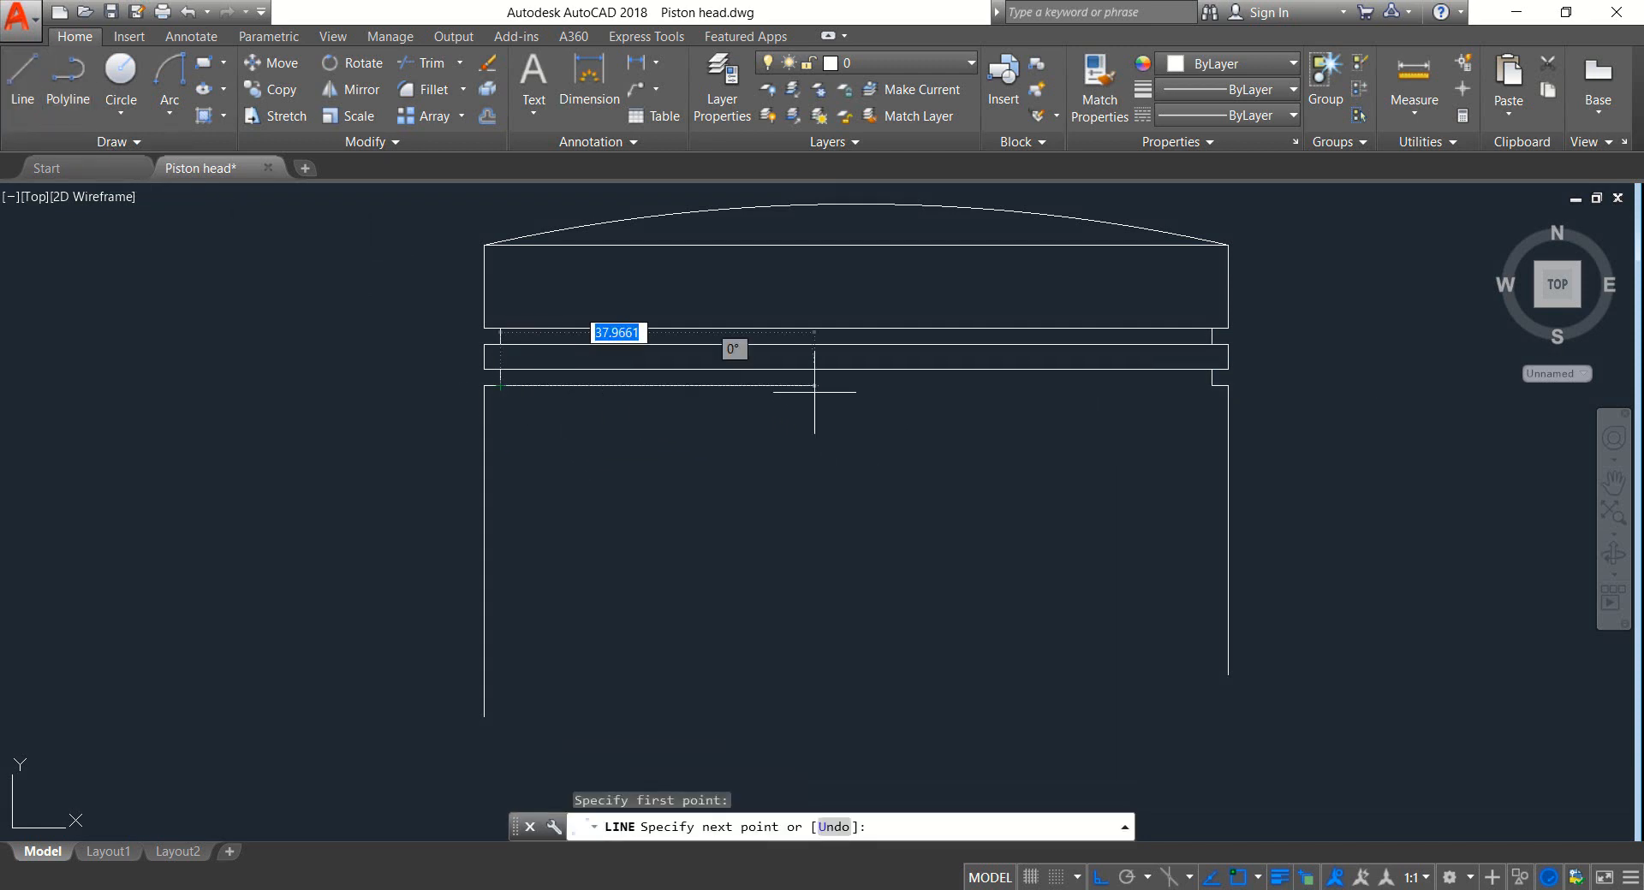
left_click(1239, 409)
right_click(1240, 410)
left_click(1256, 418)
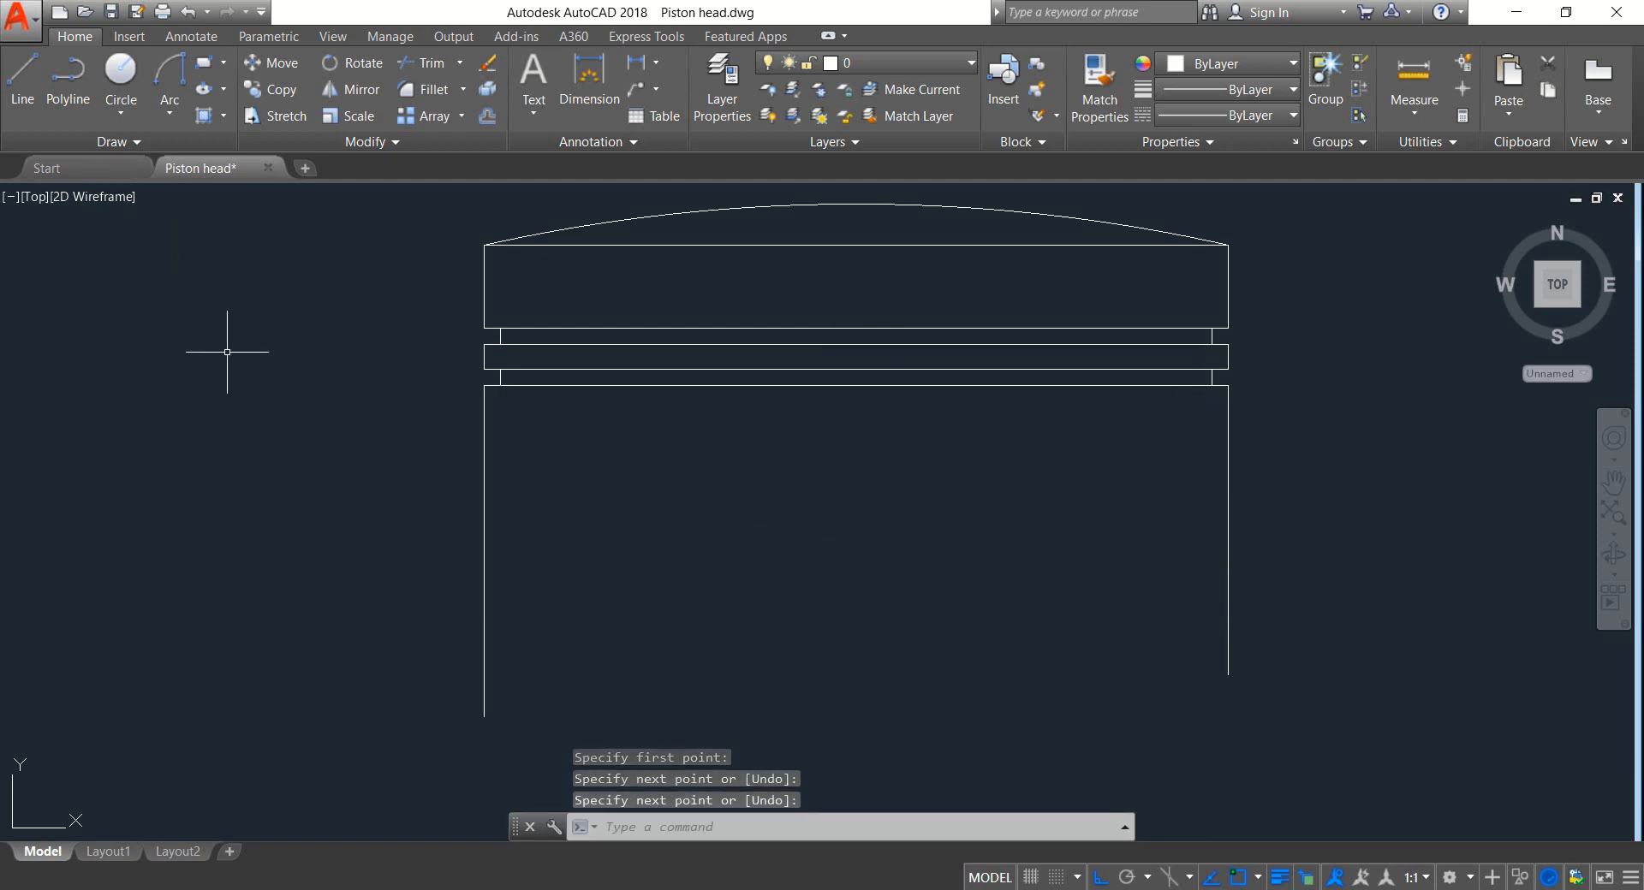
Step: From the midpoint of the line below the lower groove, draw a vertical line 5 units downward
left_click(23, 81)
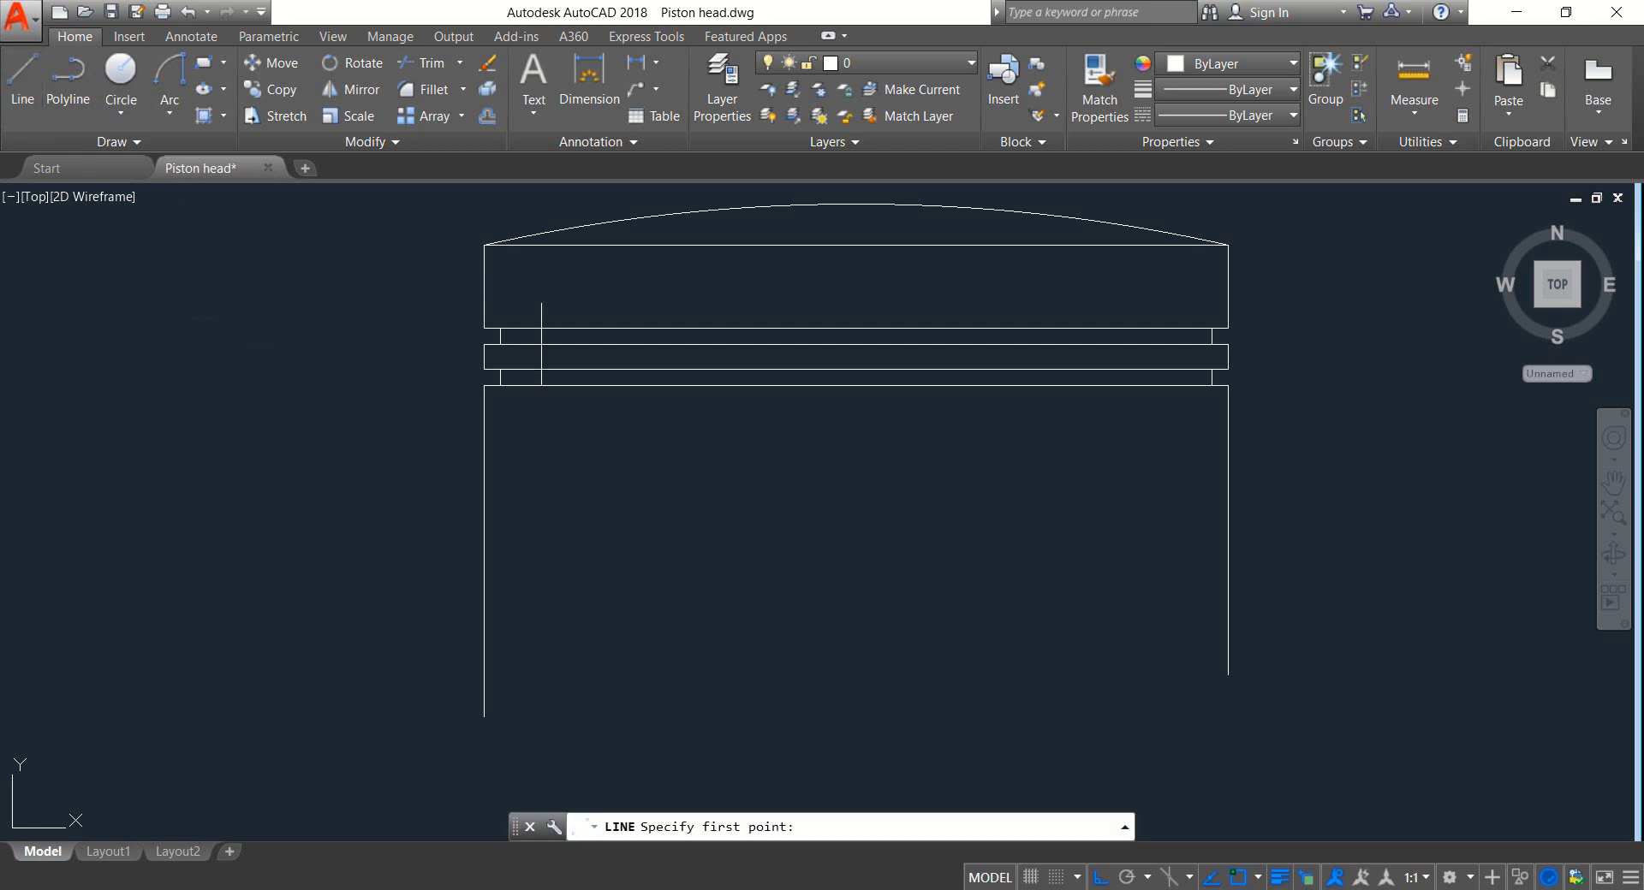
left_click(857, 385)
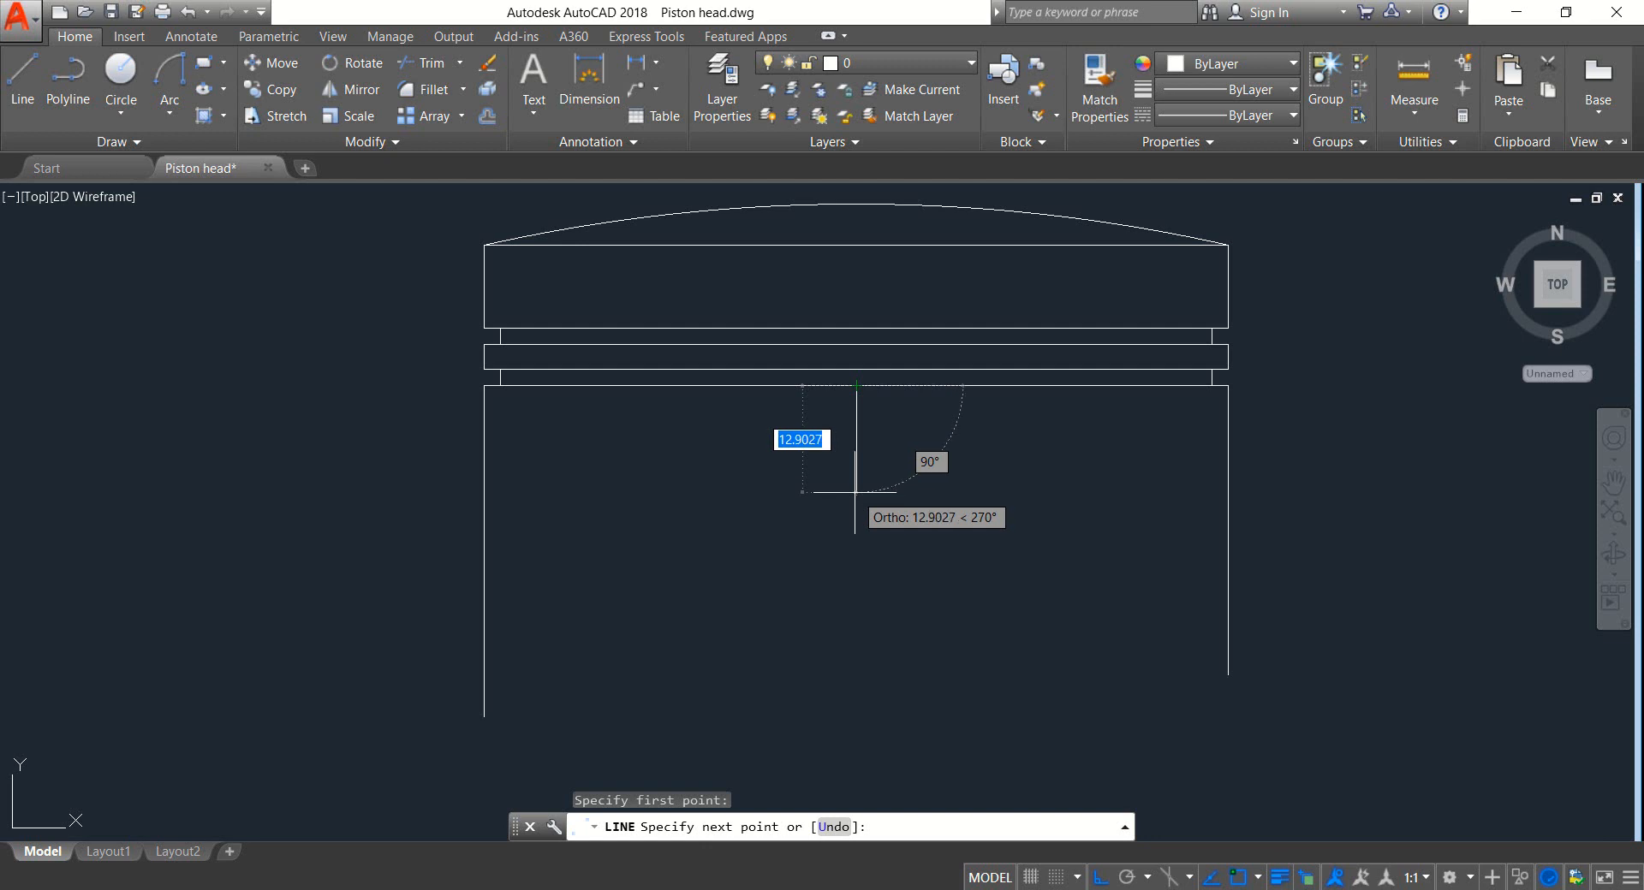
type("5")
key("Return")
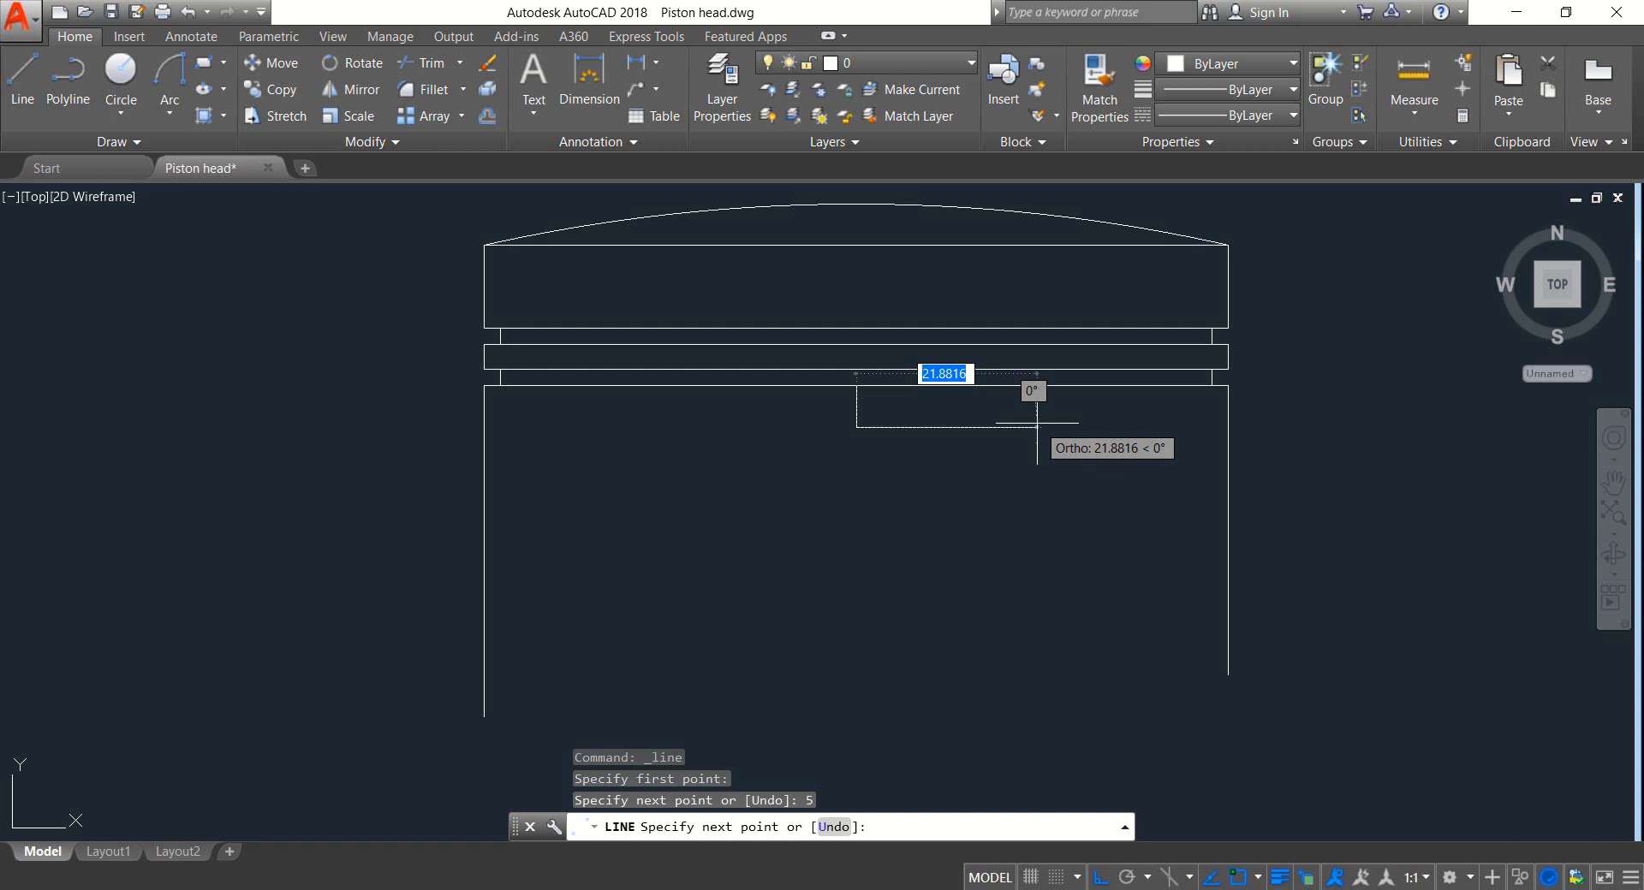
Step: Try to continue the center line as a box with segments 12 units right, 12 units down and 24 units left
type("12")
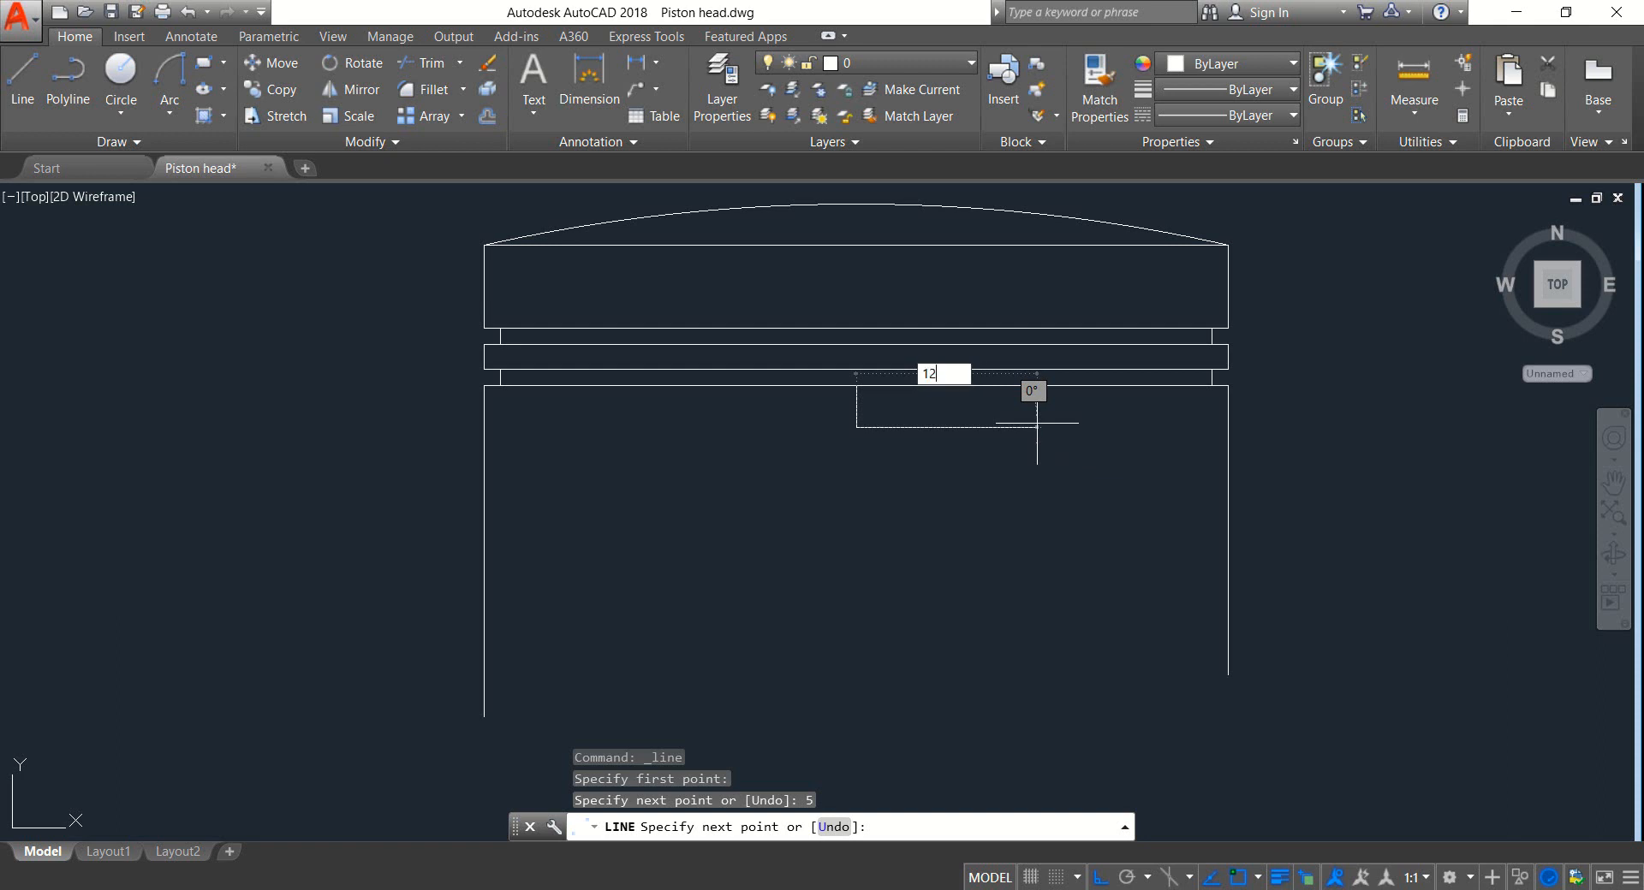
key("Return")
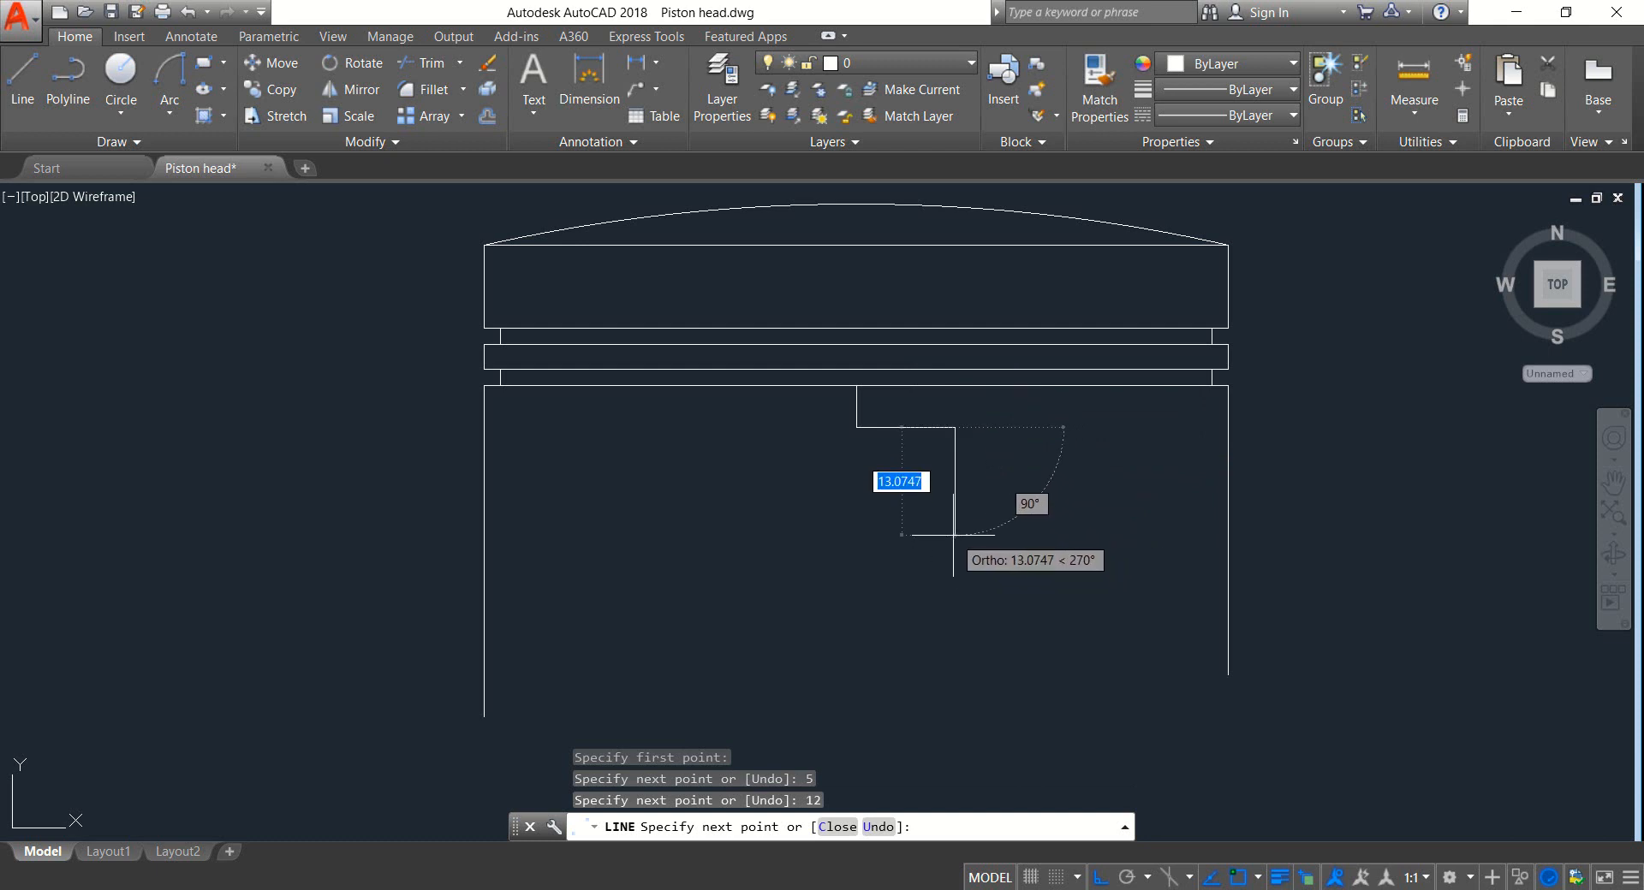
type("12")
key("Return")
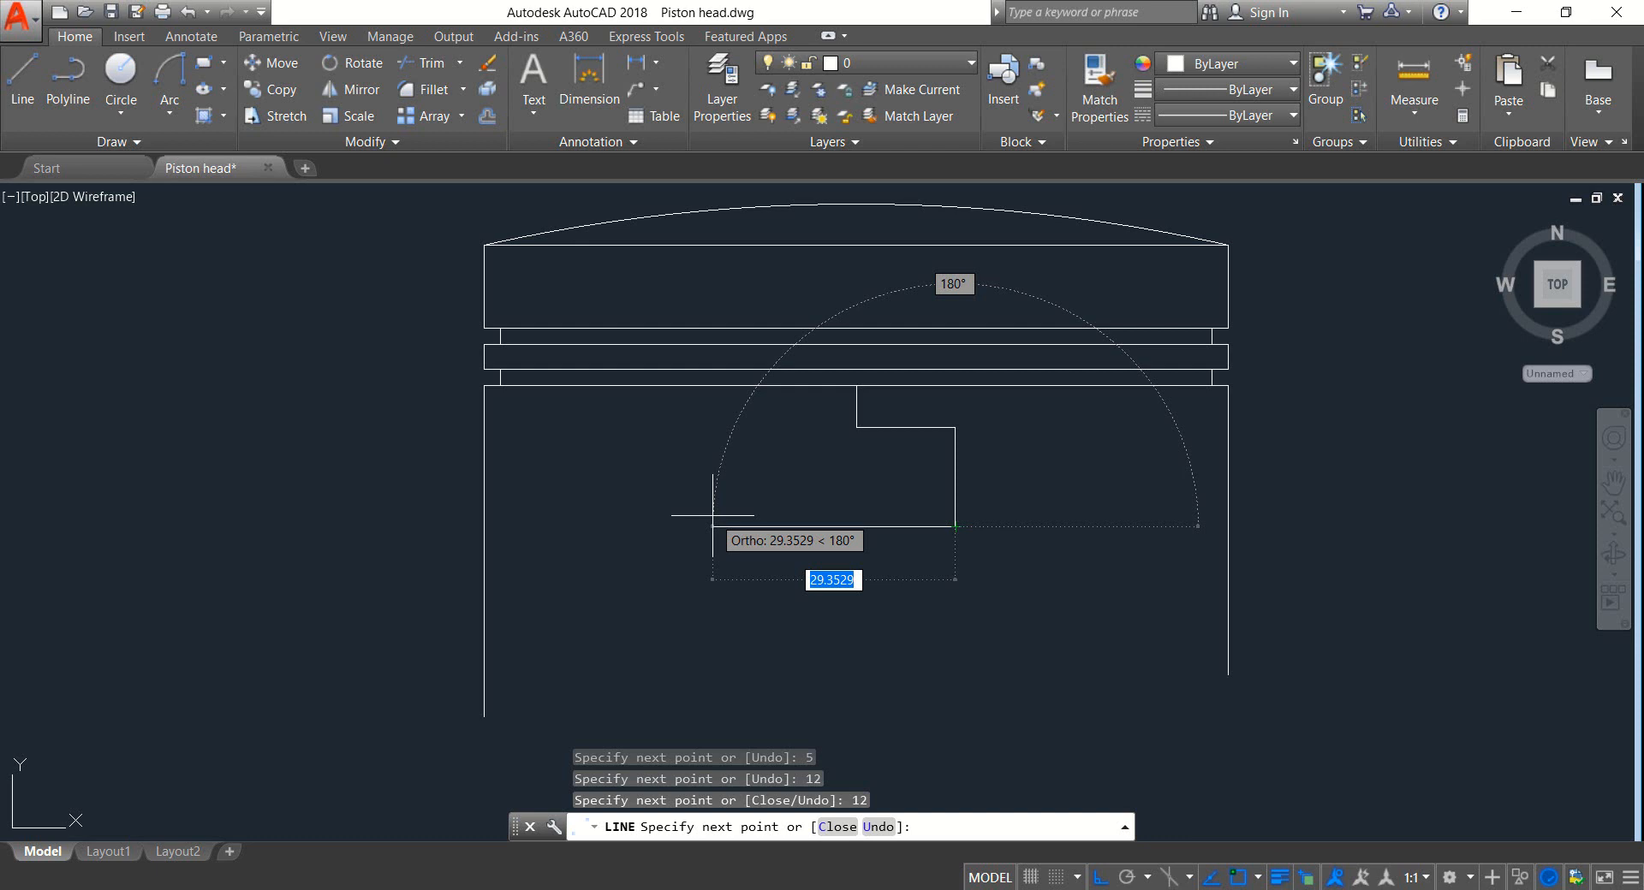
type("1")
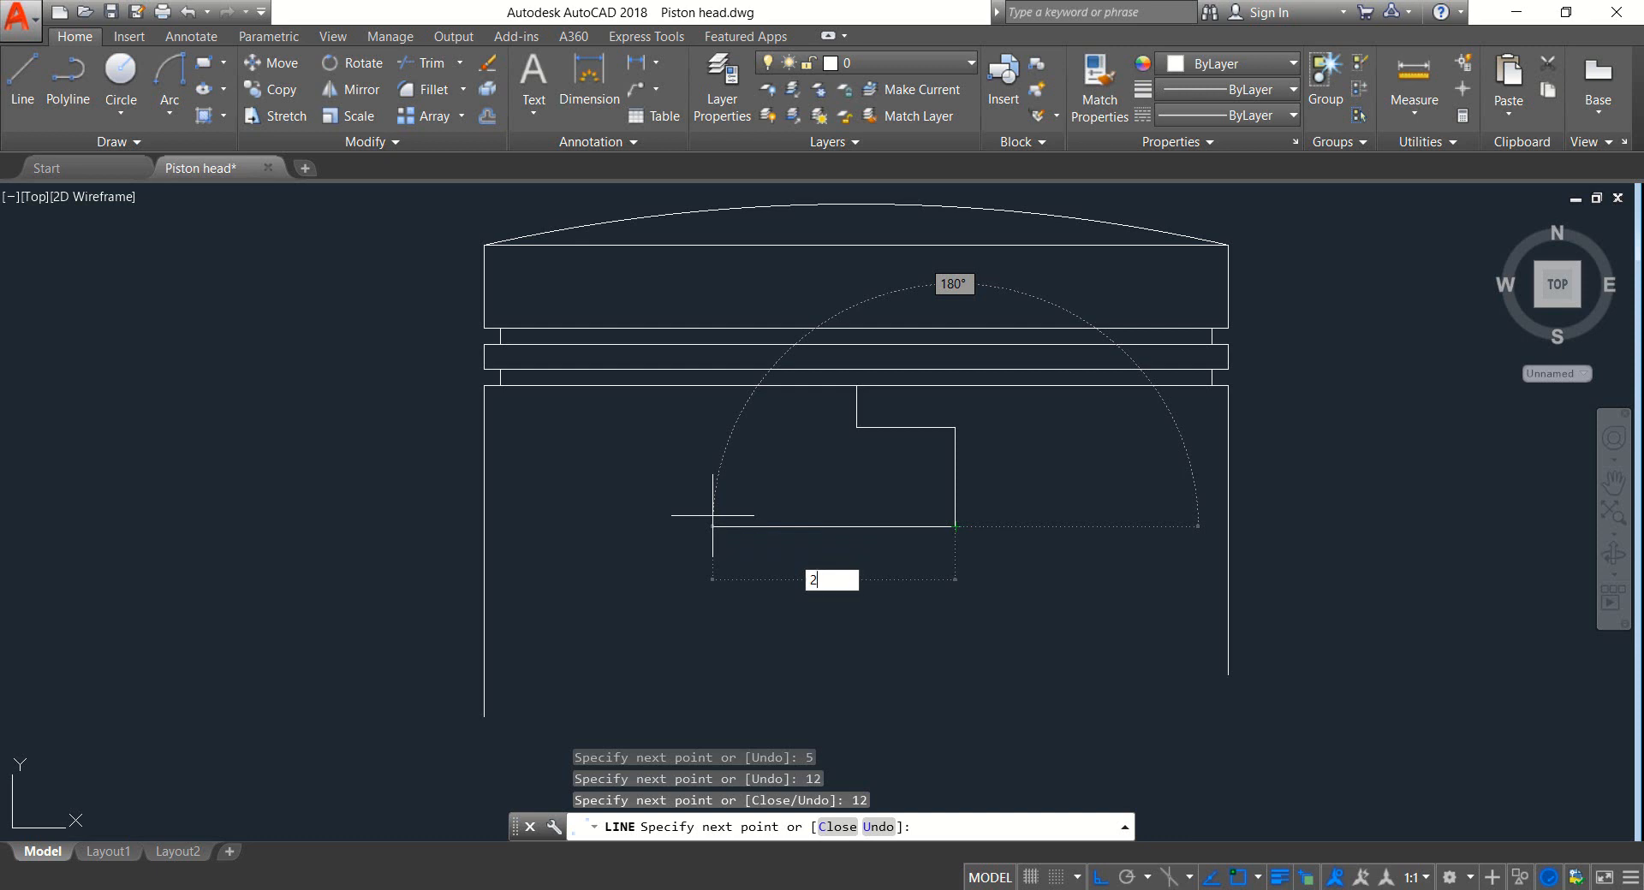
key("Return")
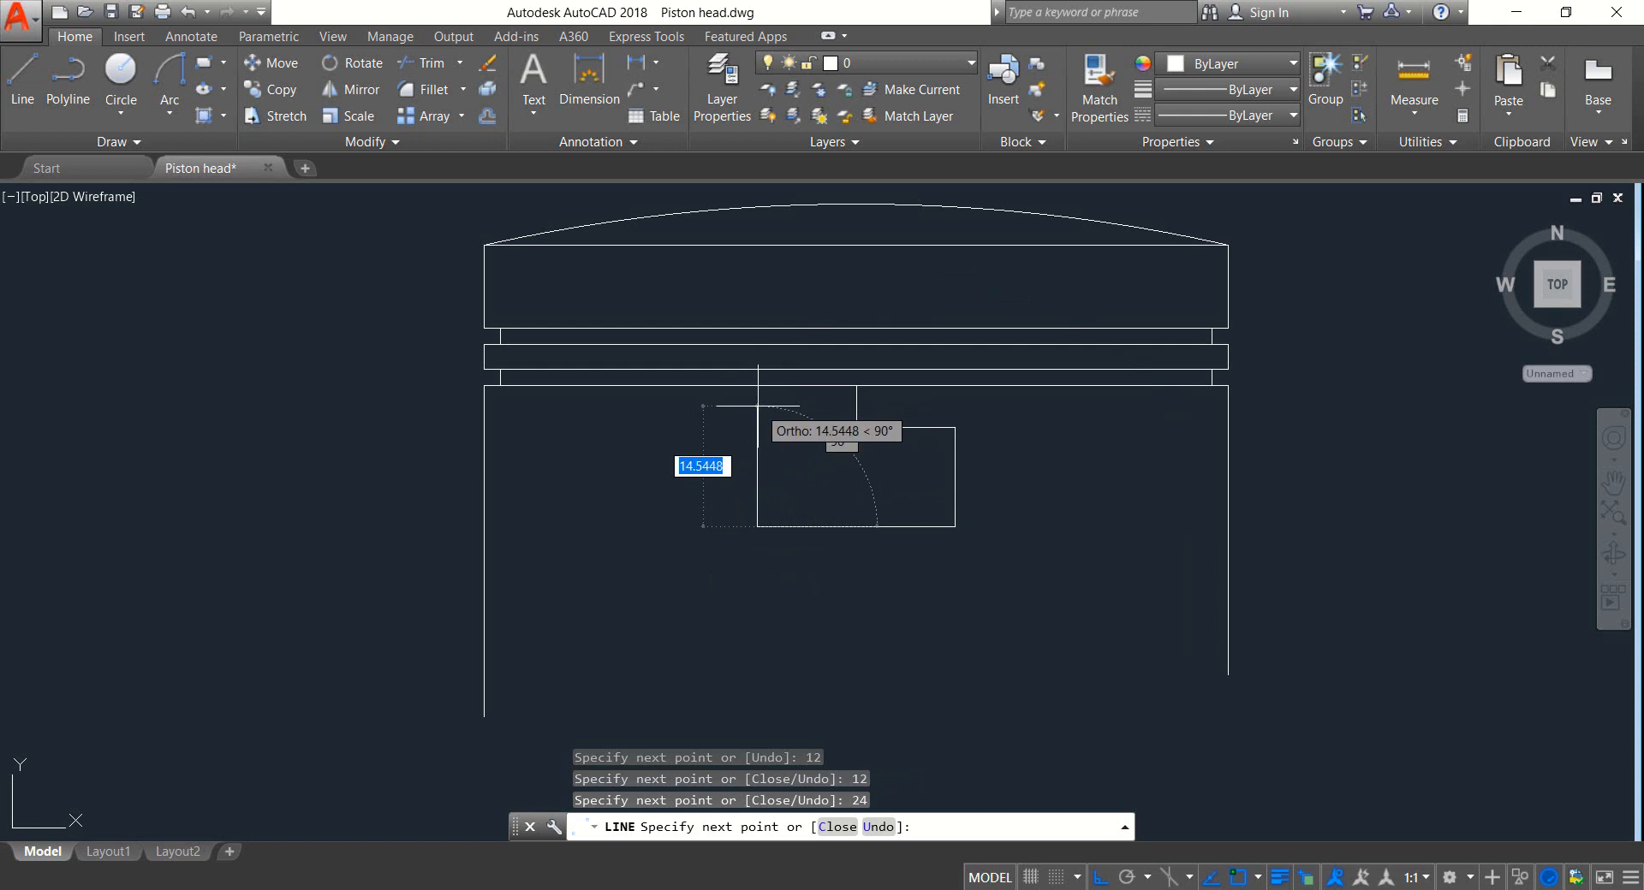
type("1")
key("Escape")
key("Escape")
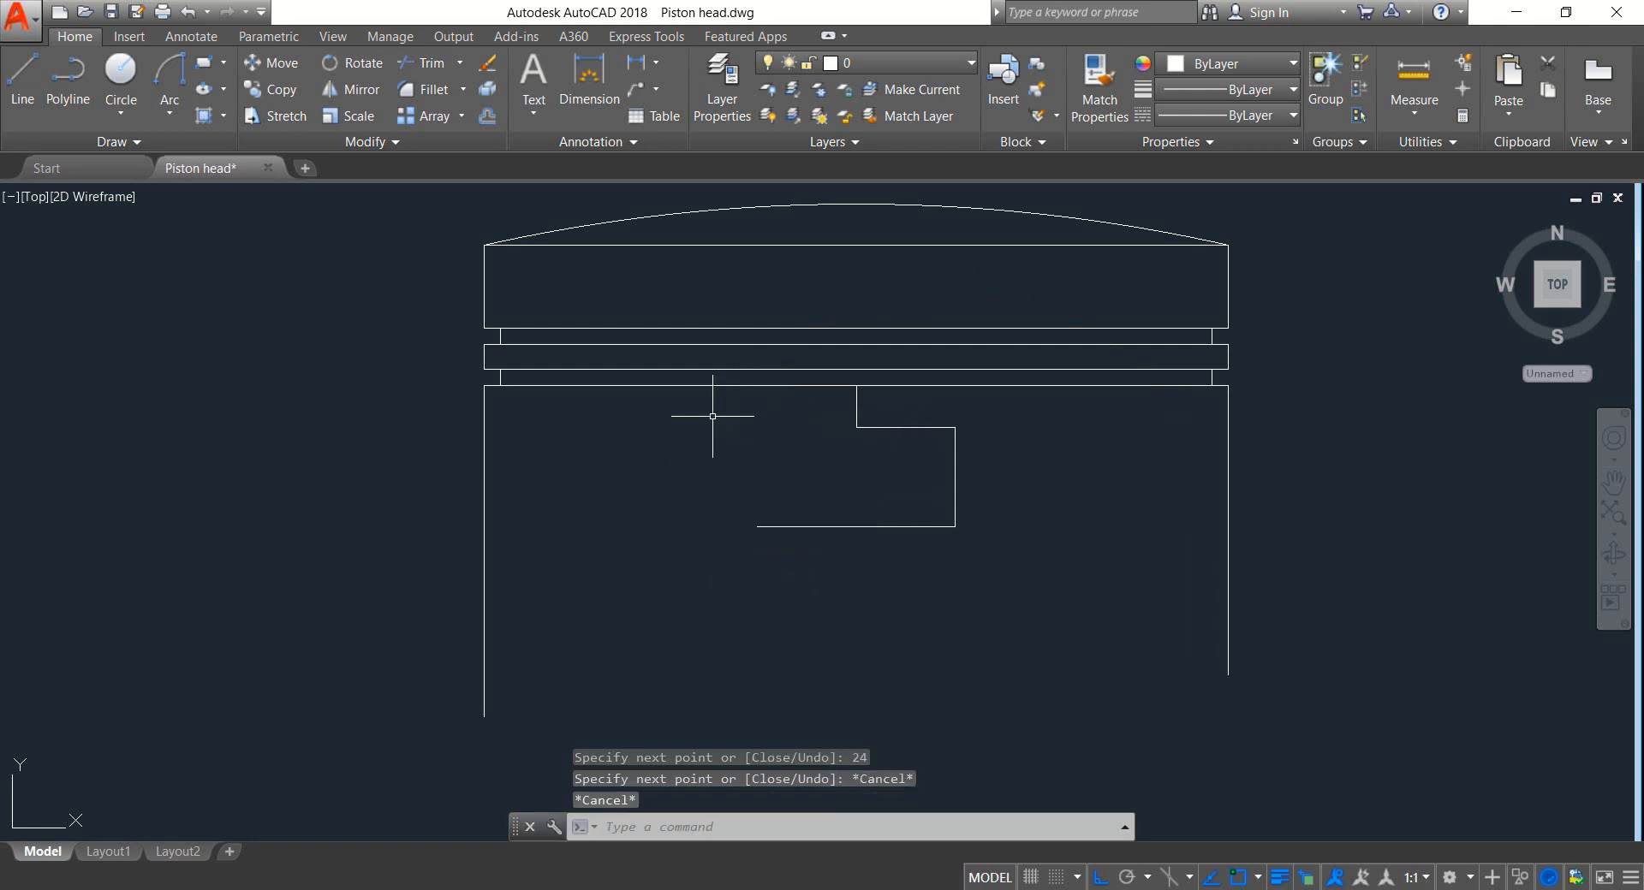
Step: Erase the three box segments, leaving the short vertical center line in place
left_click(1105, 623)
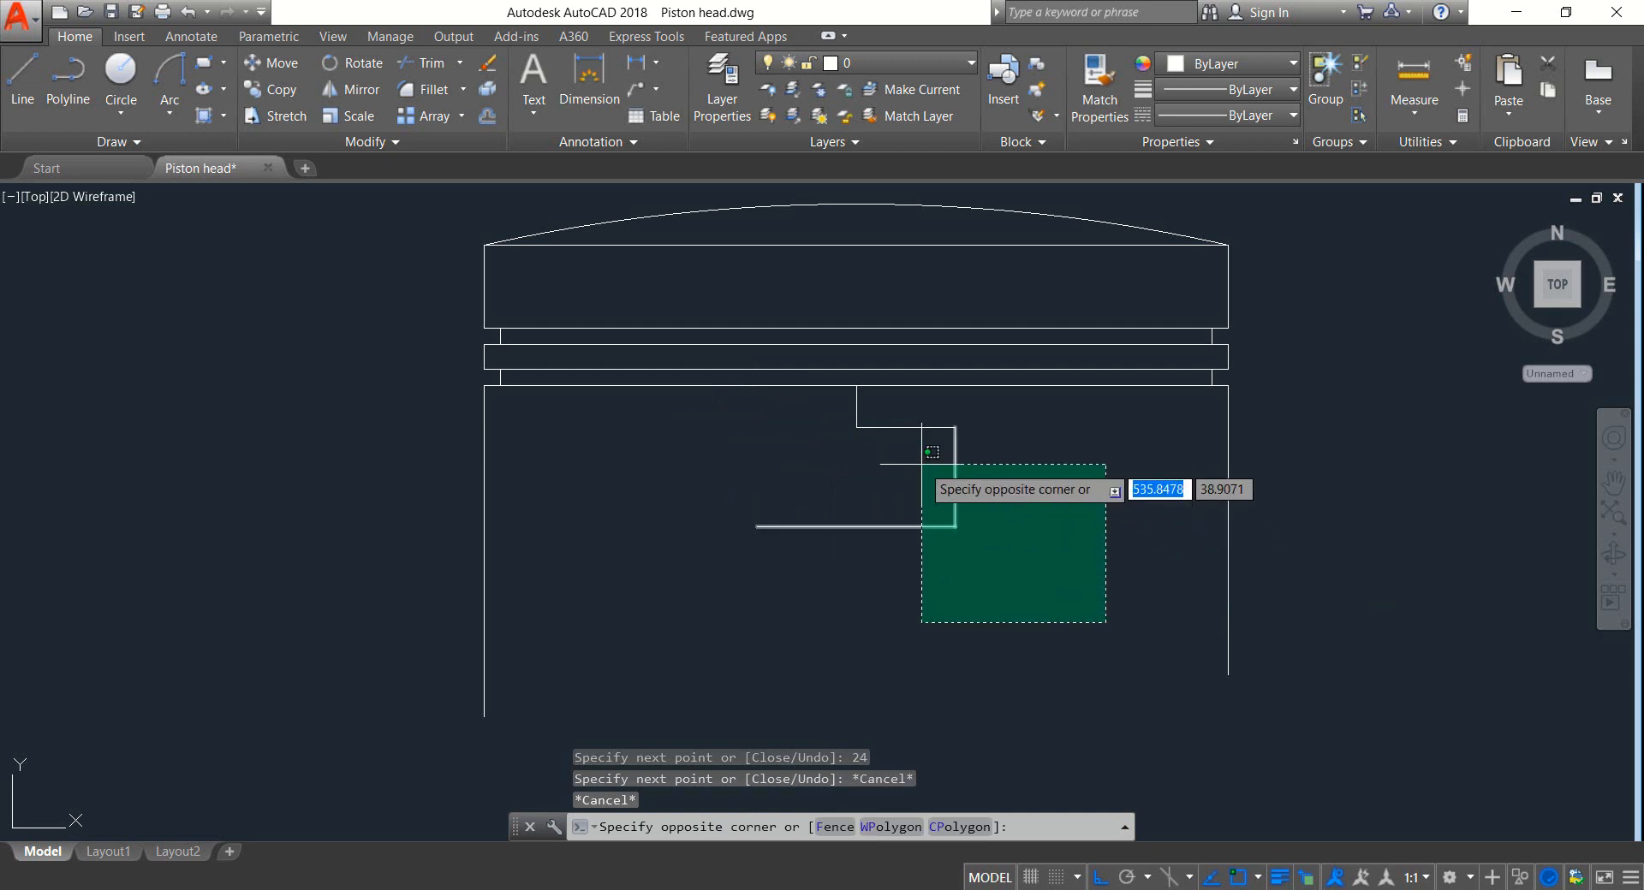
left_click(893, 418)
key("Delete")
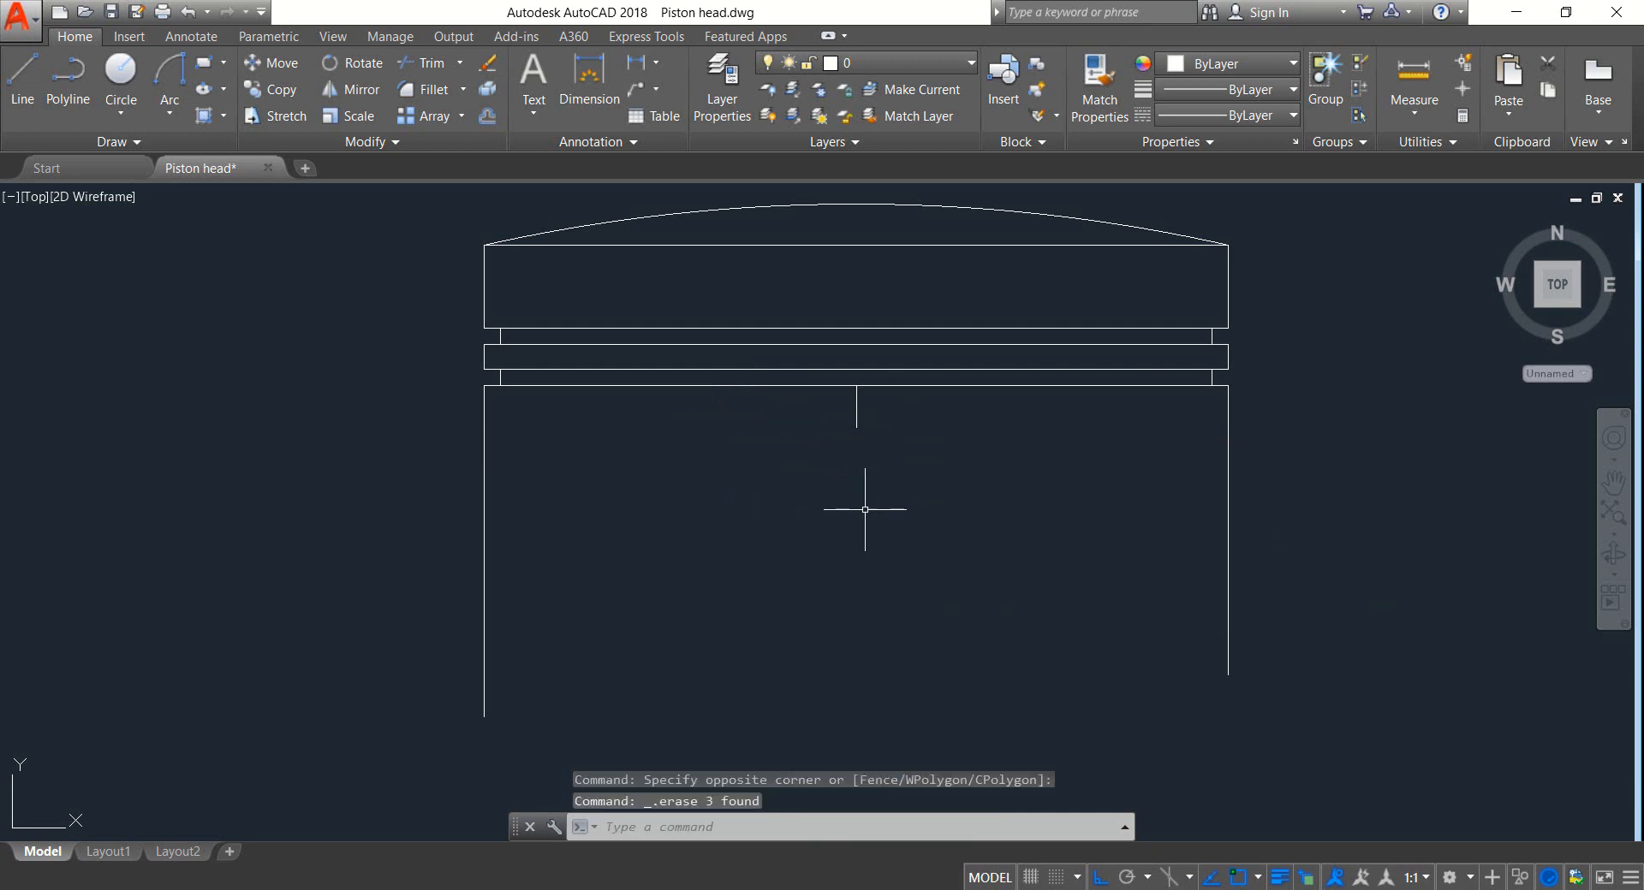
Step: From the lower end of the short center line, draw connected segments 24 units right and 24 units down
left_click(23, 82)
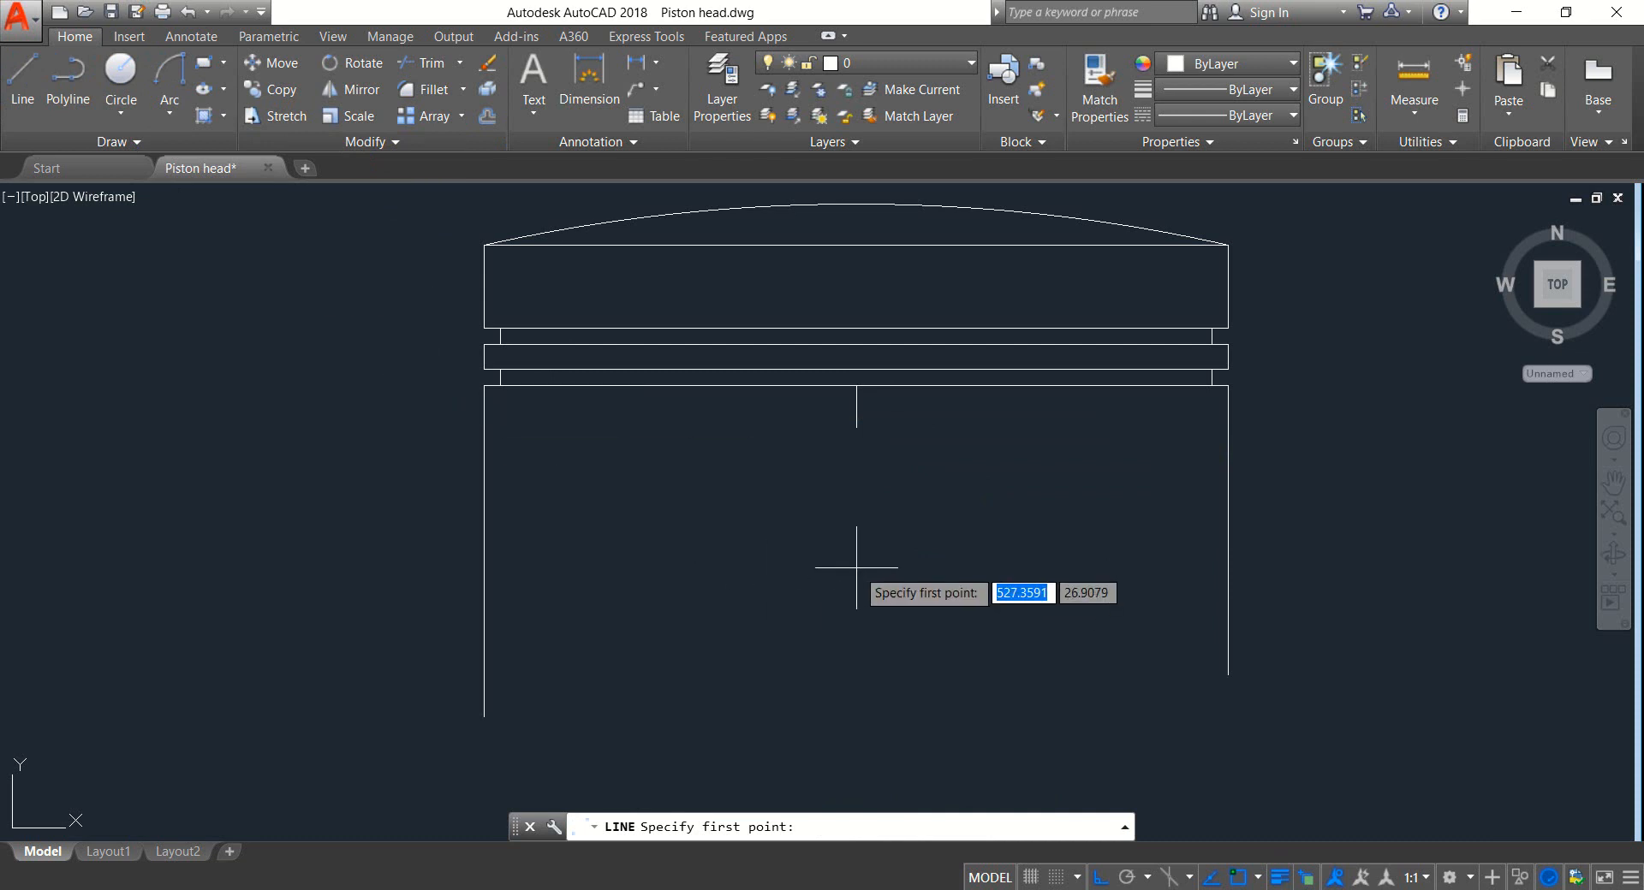
left_click(856, 428)
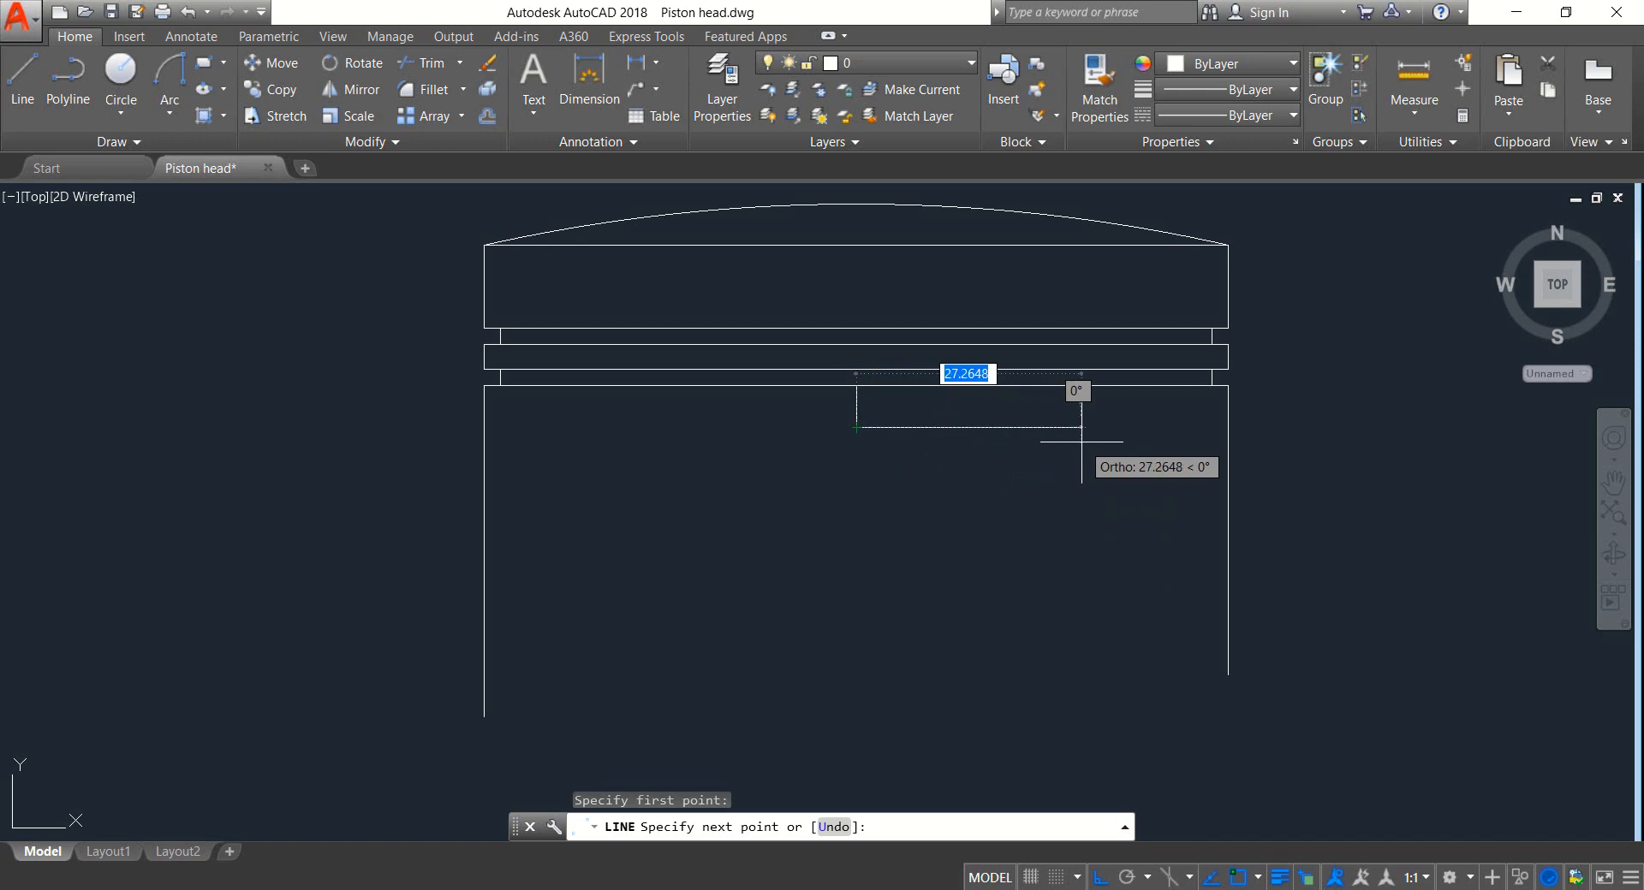
type("2")
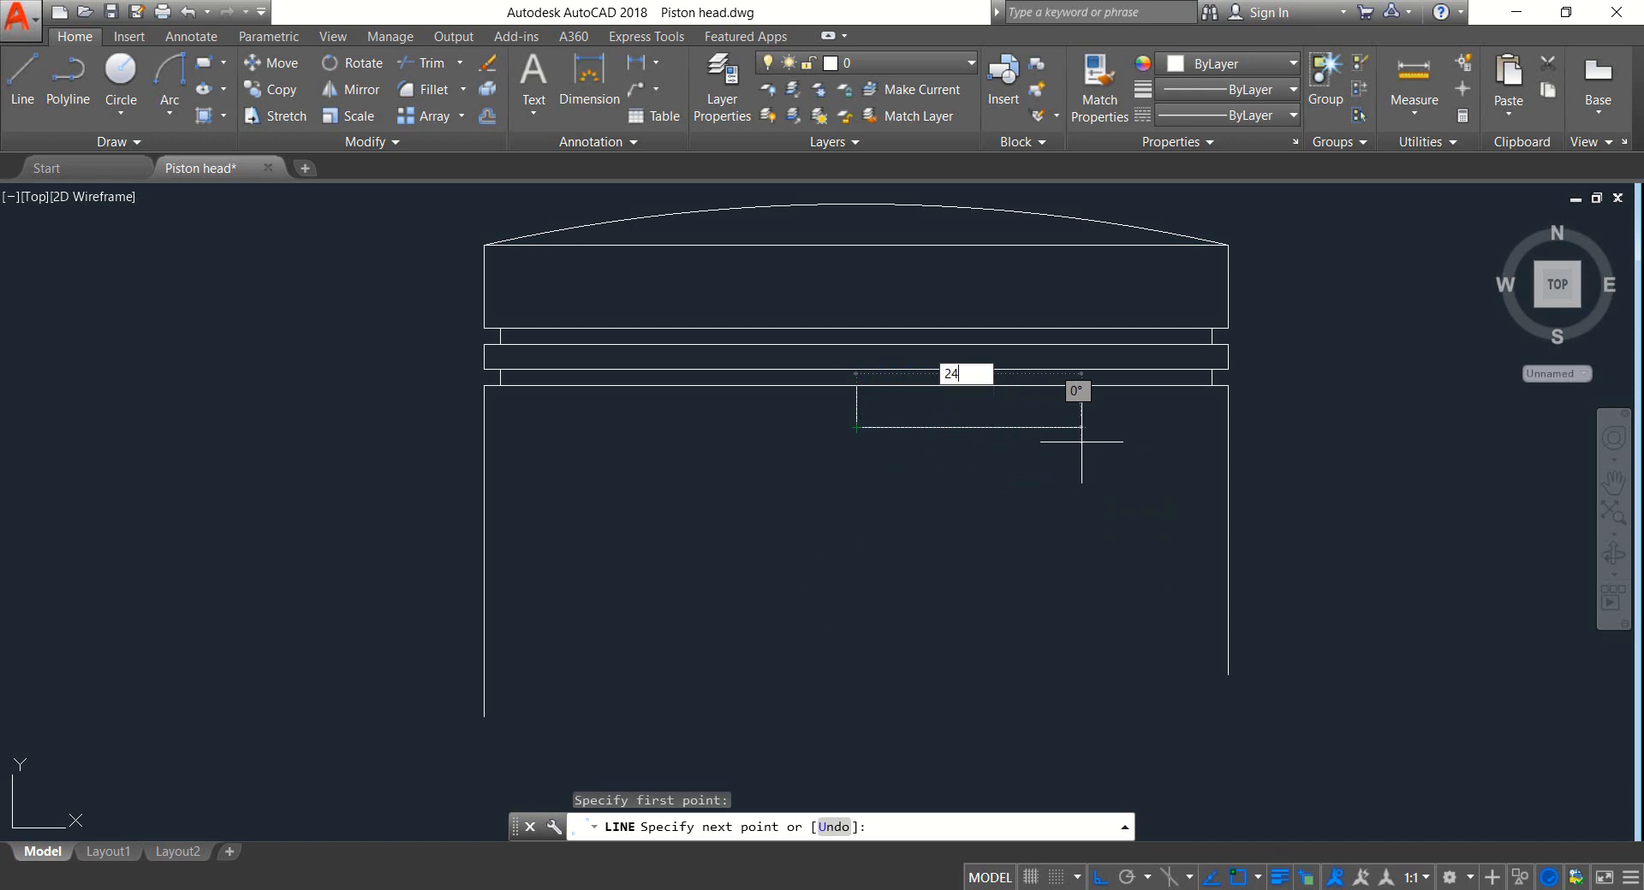
type("4")
key("Return")
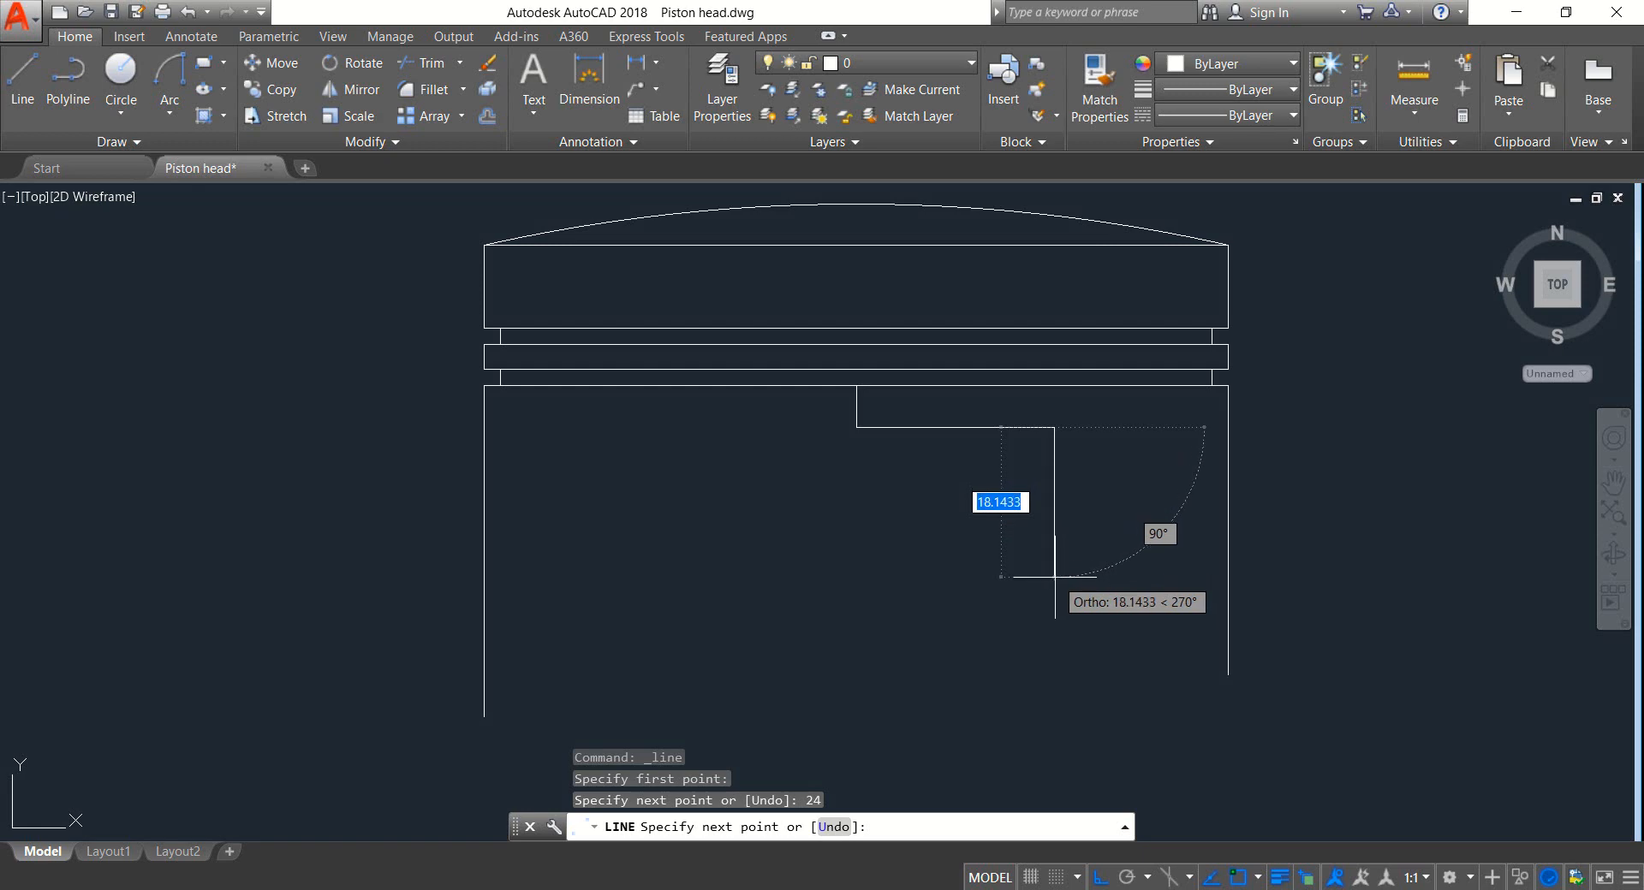
type("2")
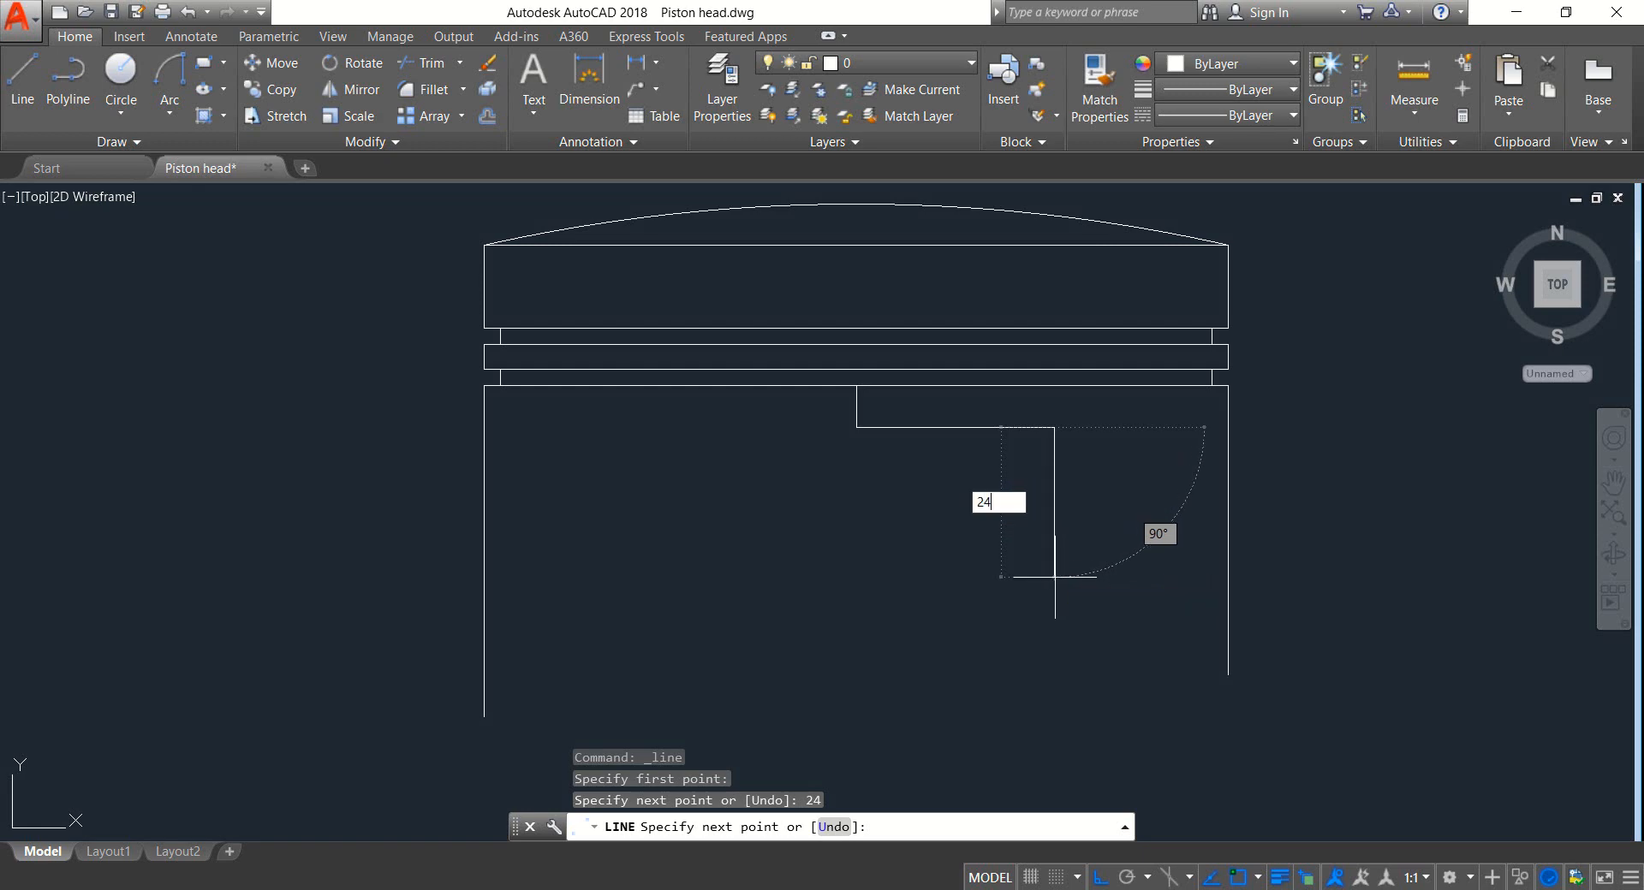
type("4")
key("Return")
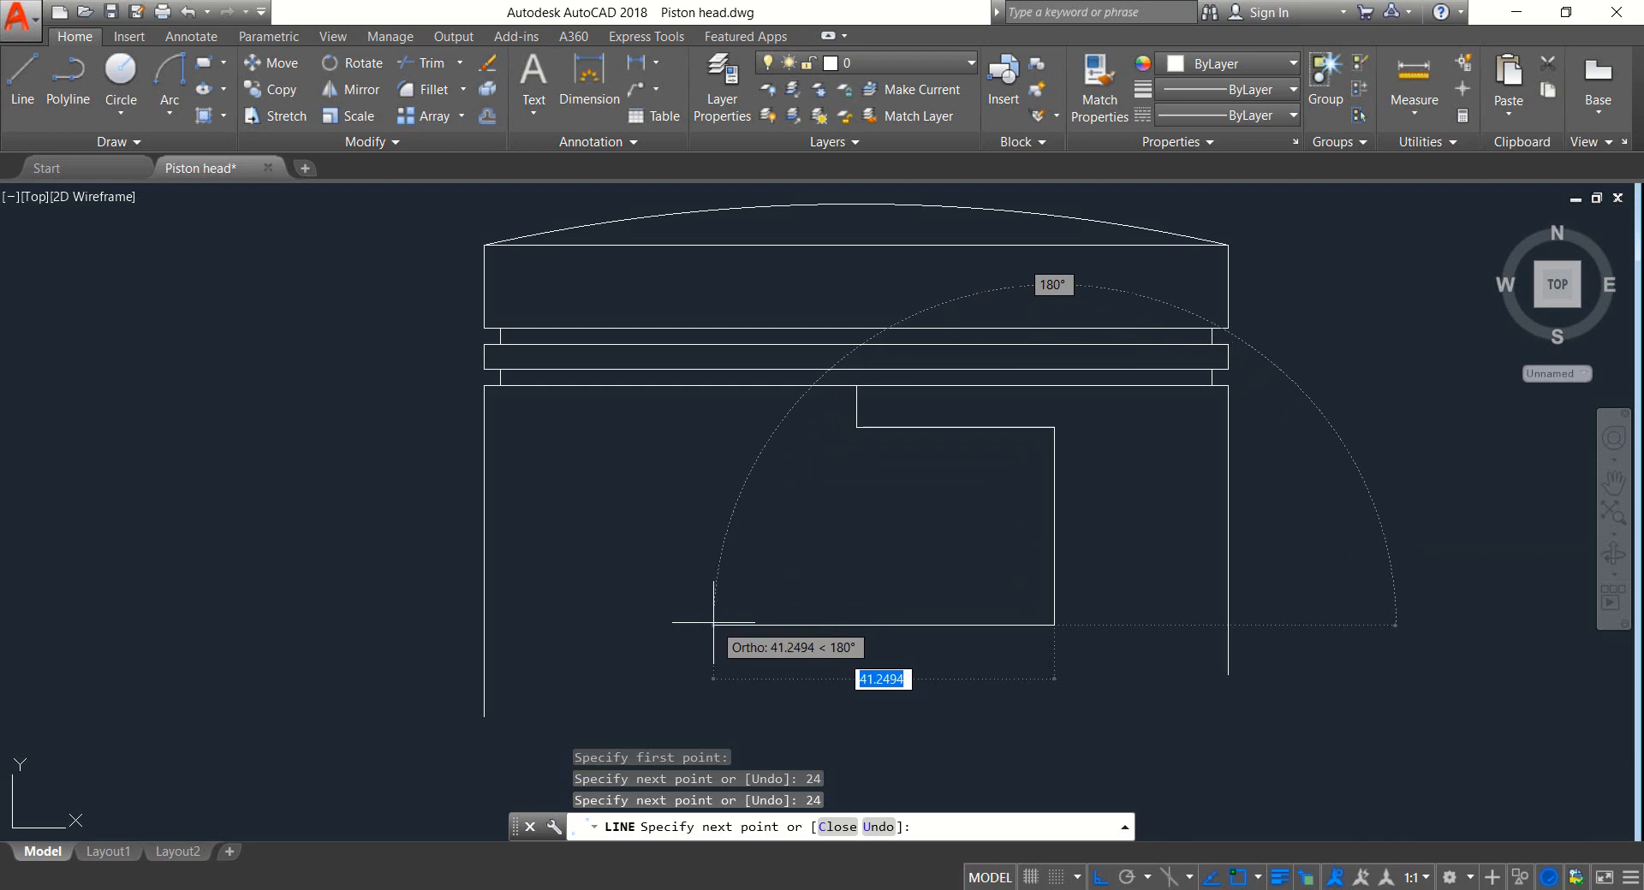
Step: Complete the rectangle with segments 48 units left and 24 units up, closing it at the lower end of the short center line
type("48")
key("Return")
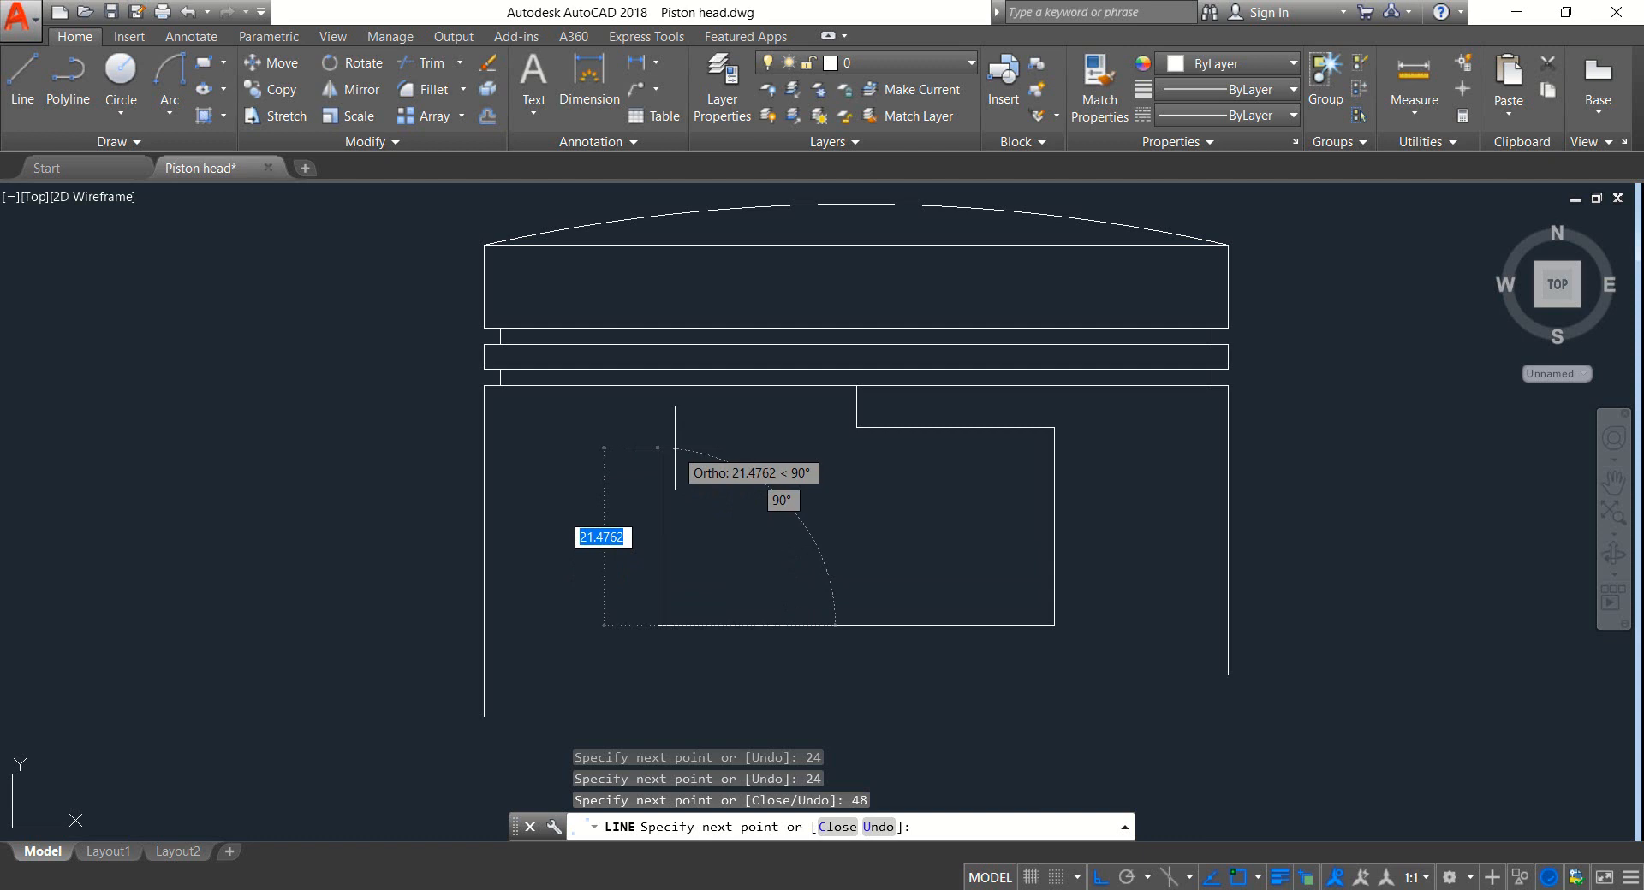
type("24")
key("Return")
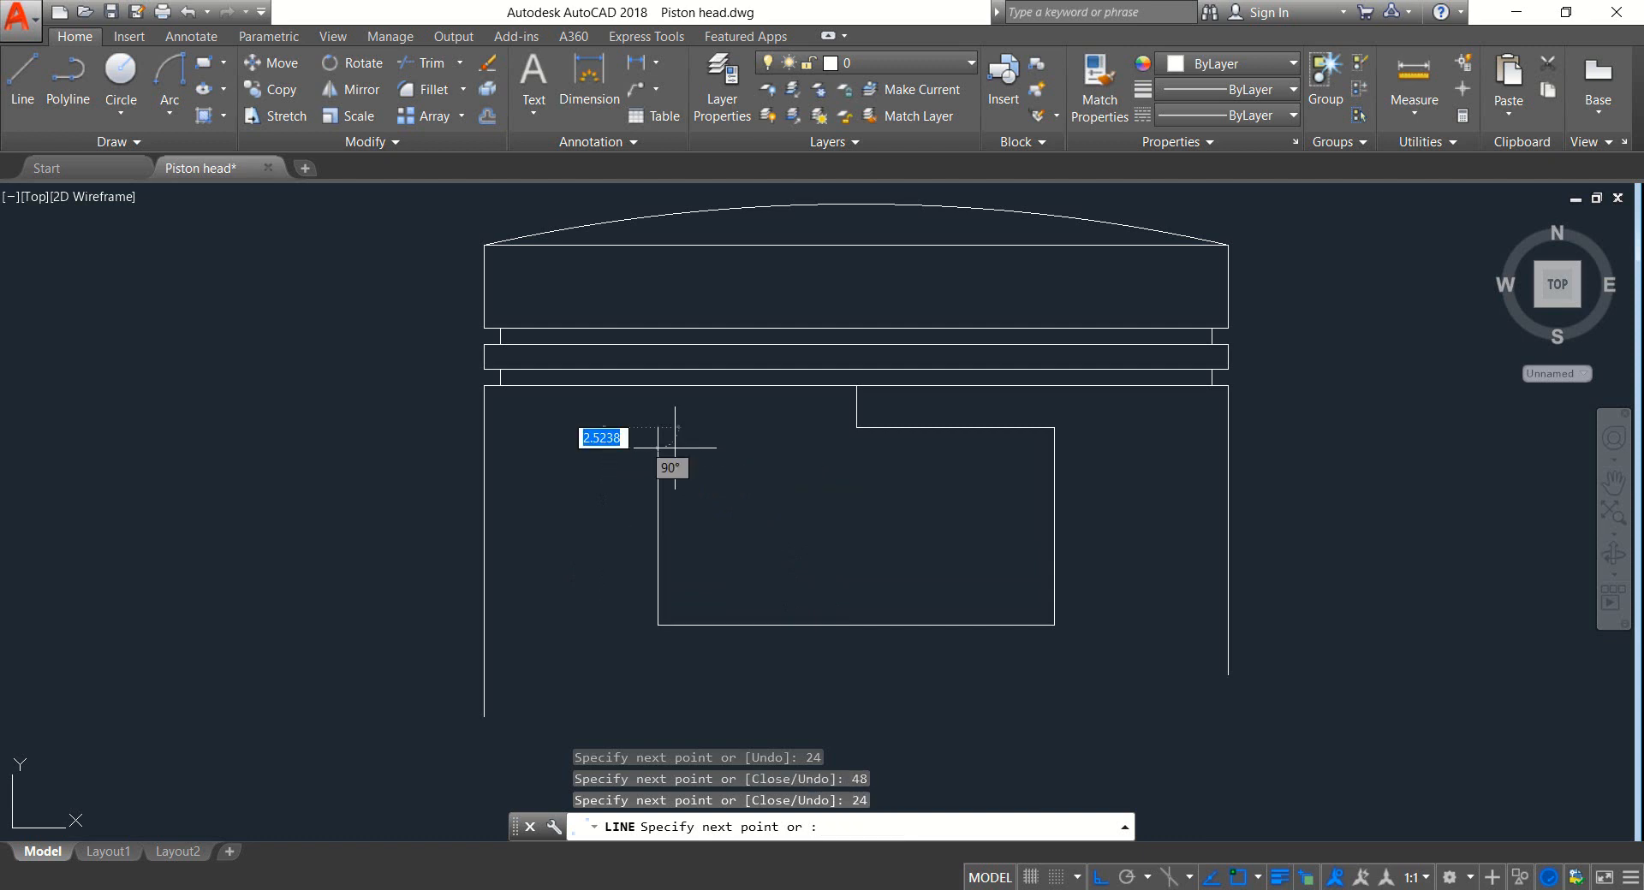
right_click(859, 426)
left_click(888, 440)
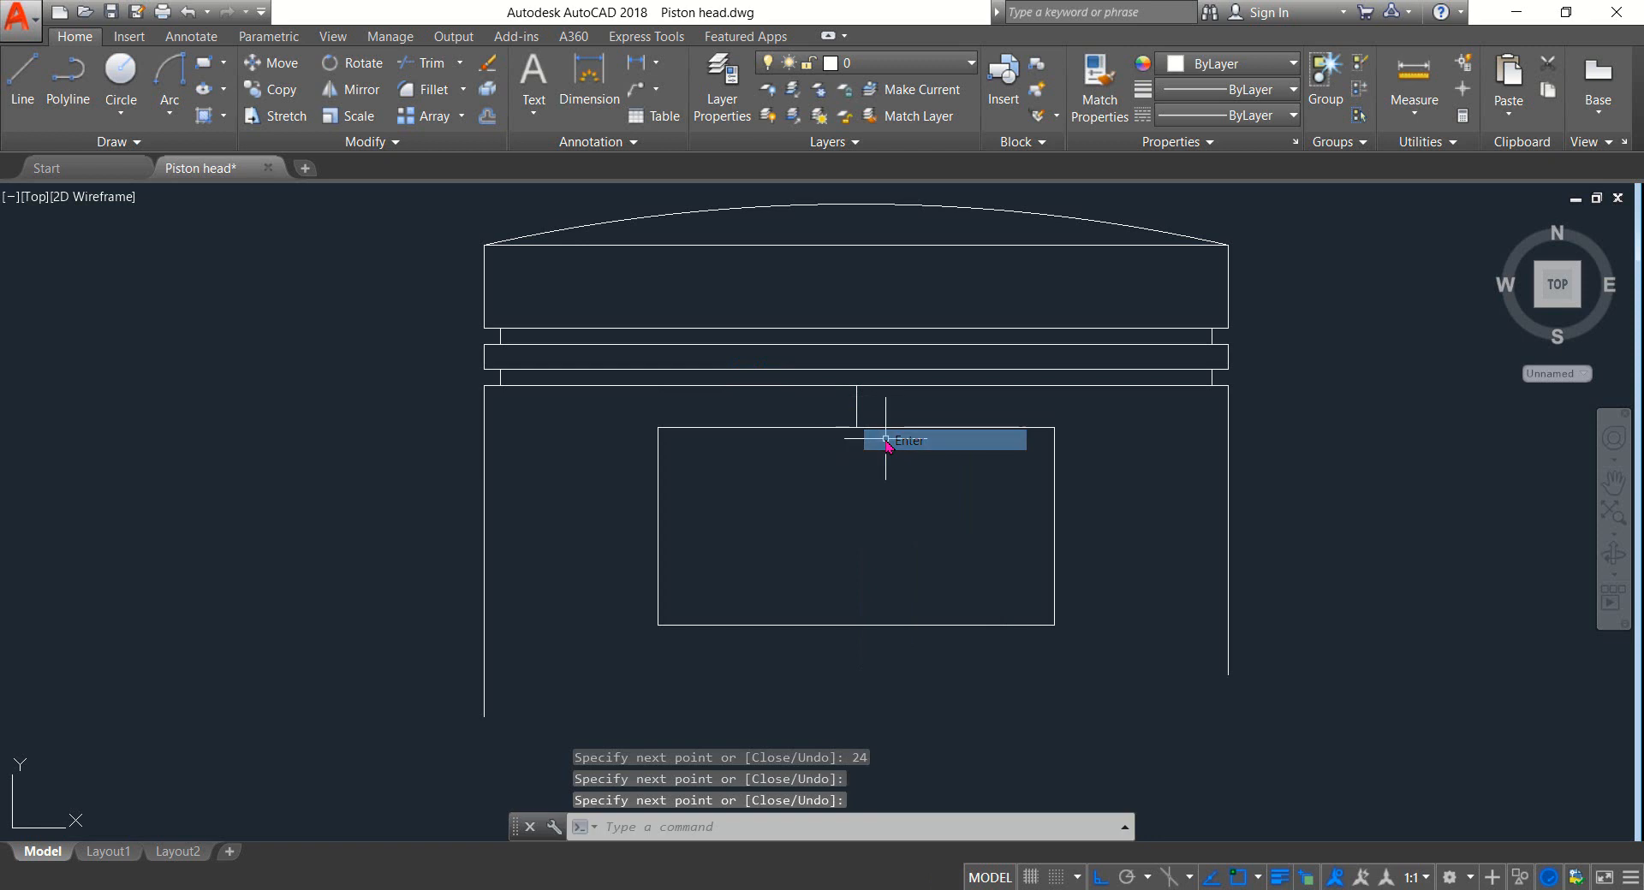
Step: Erase the short center line above the rectangle and draw a circle of radius 11 at the rectangle's center
left_click(855, 399)
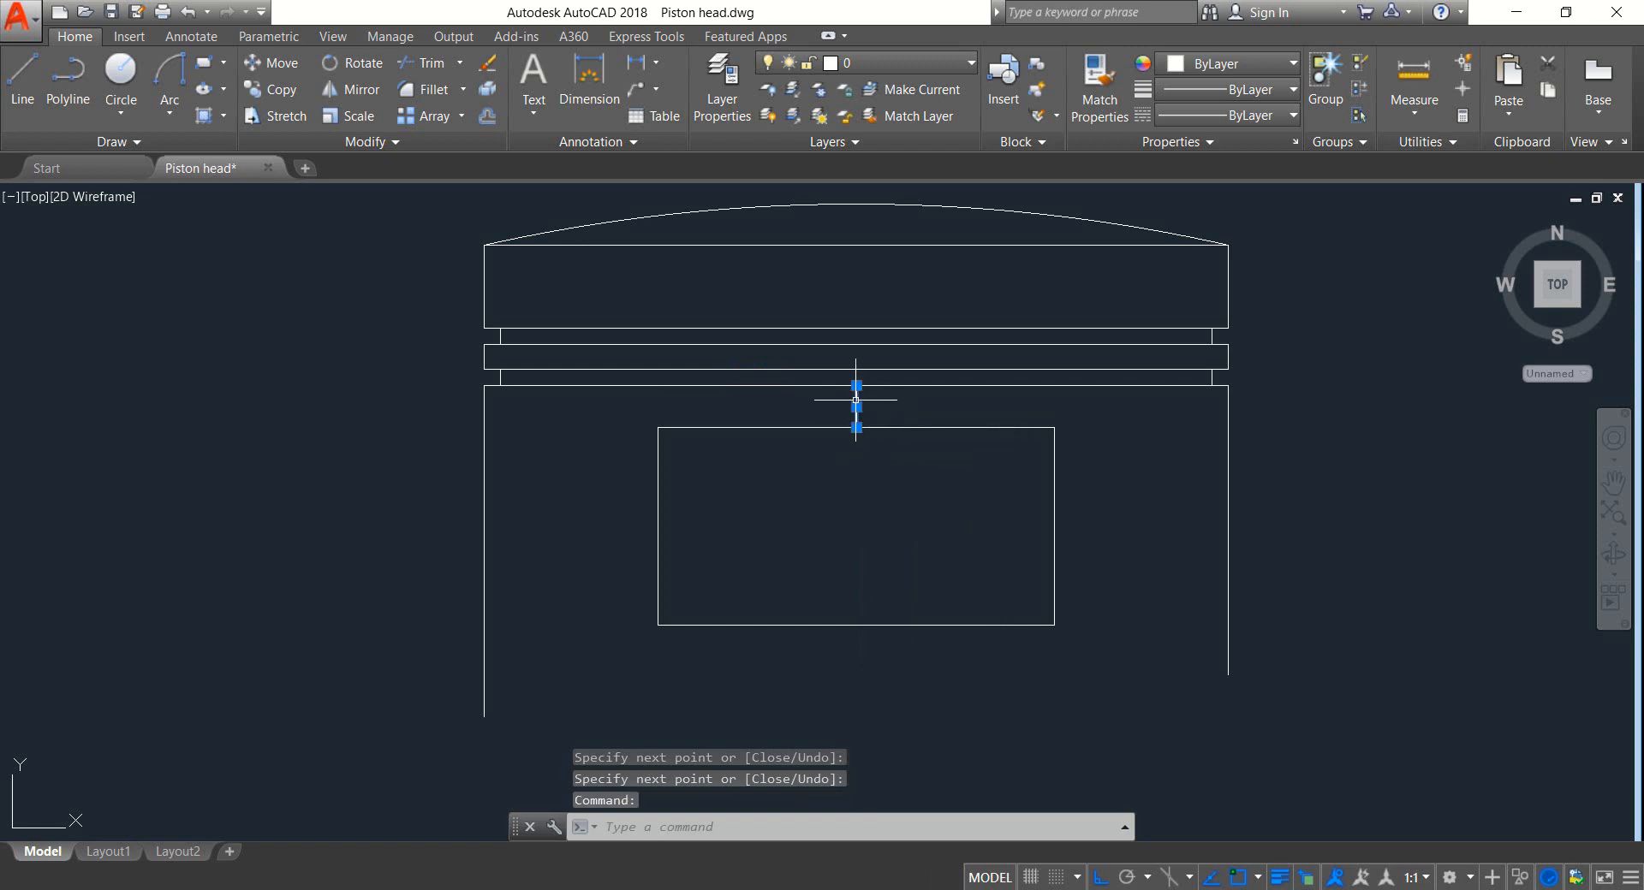
left_click(485, 65)
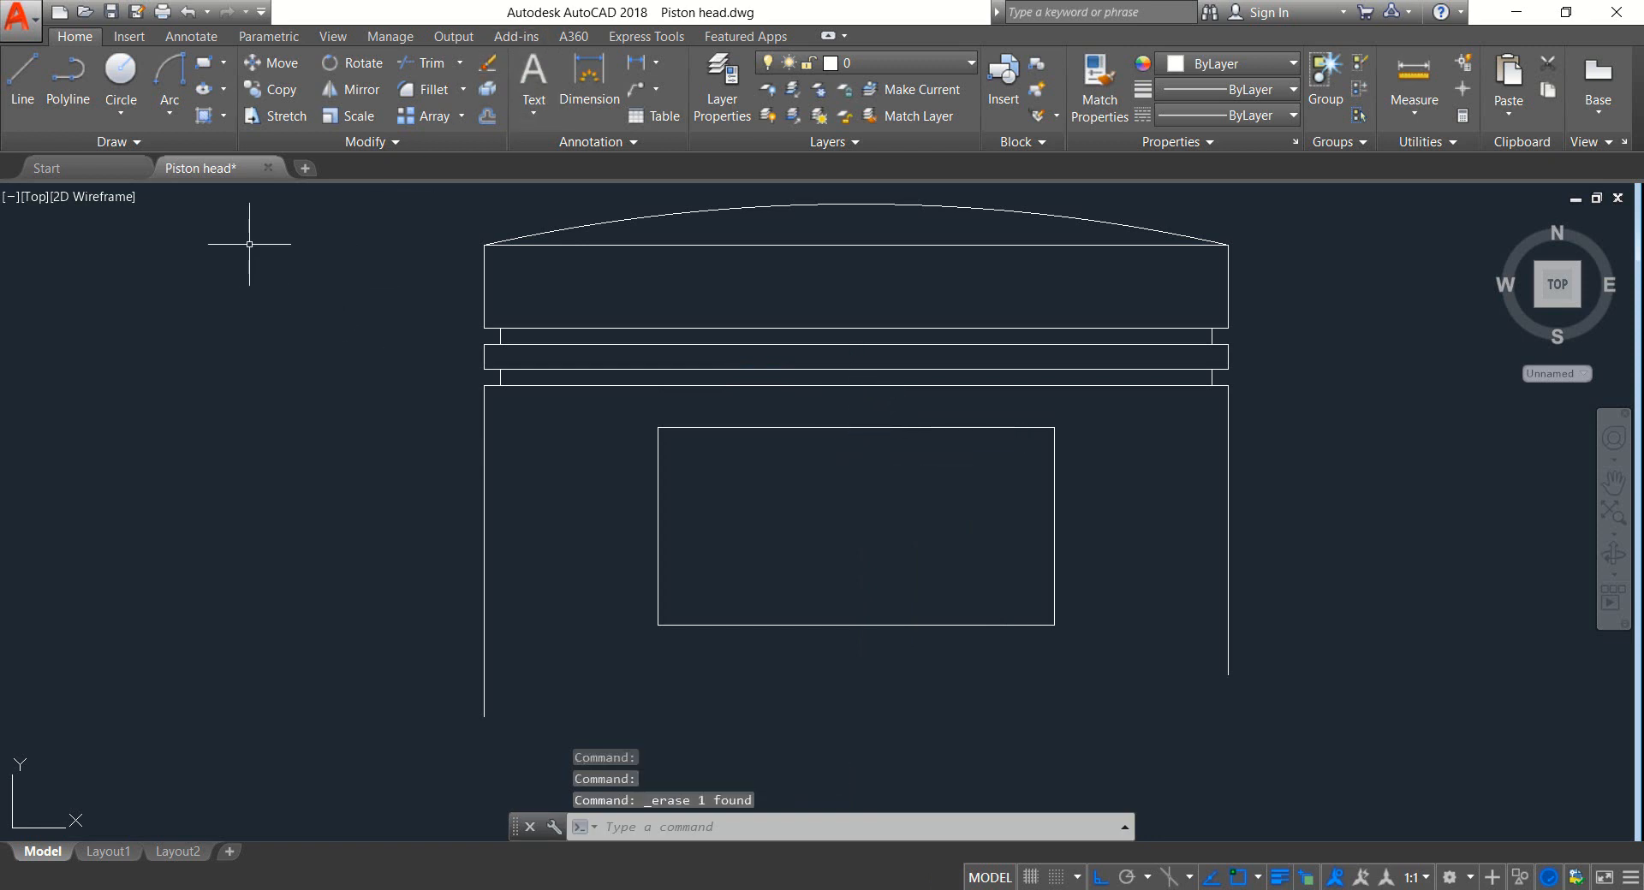
left_click(121, 73)
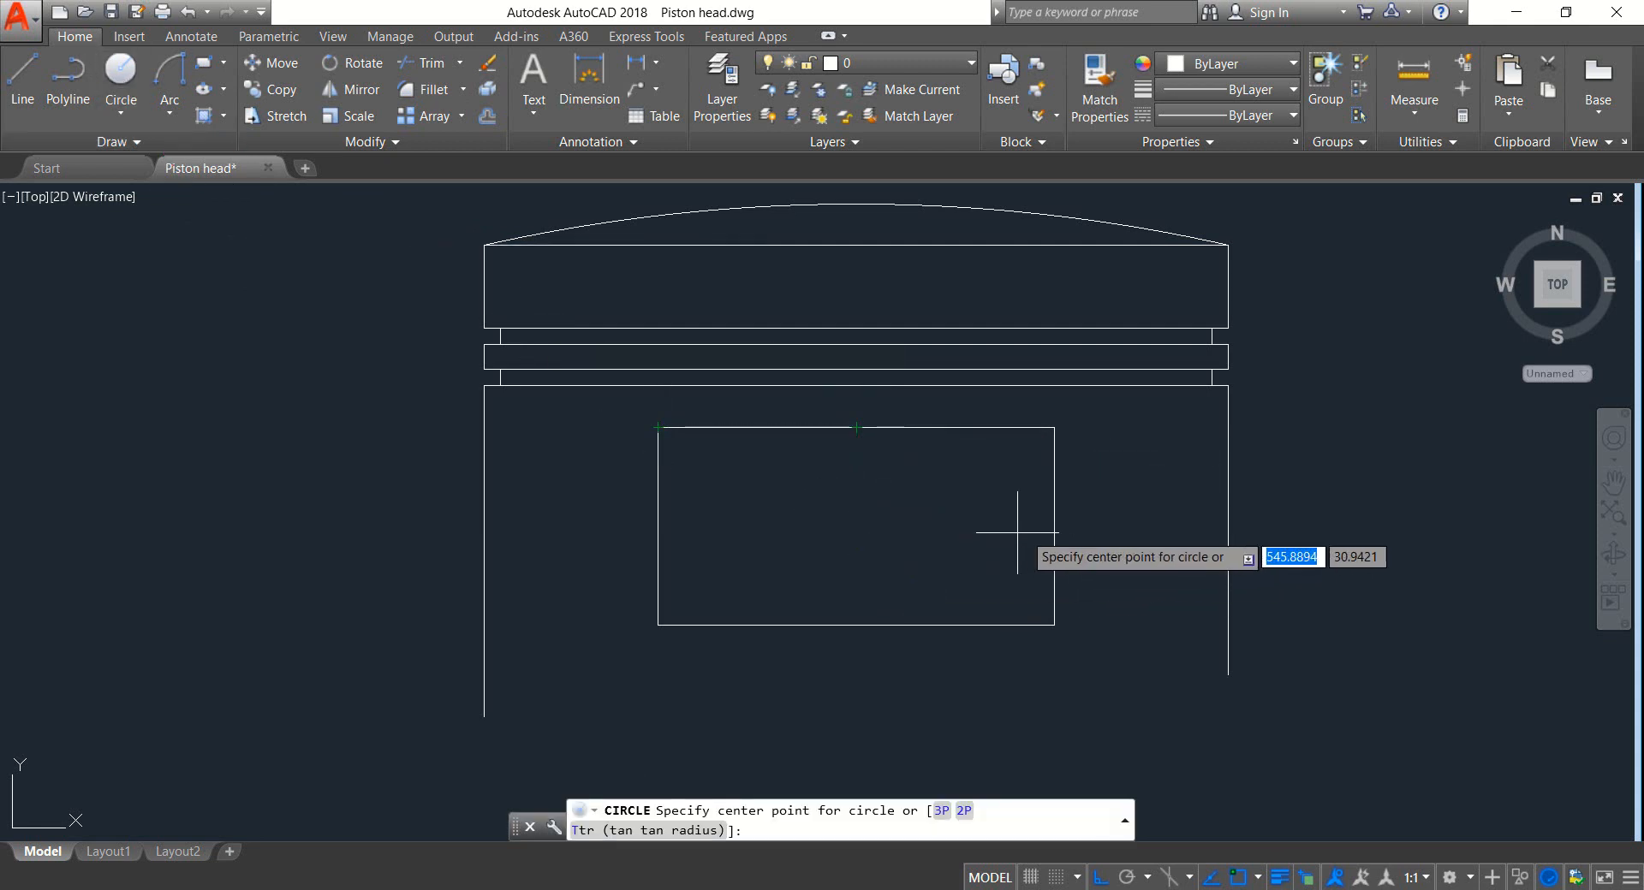
left_click(857, 527)
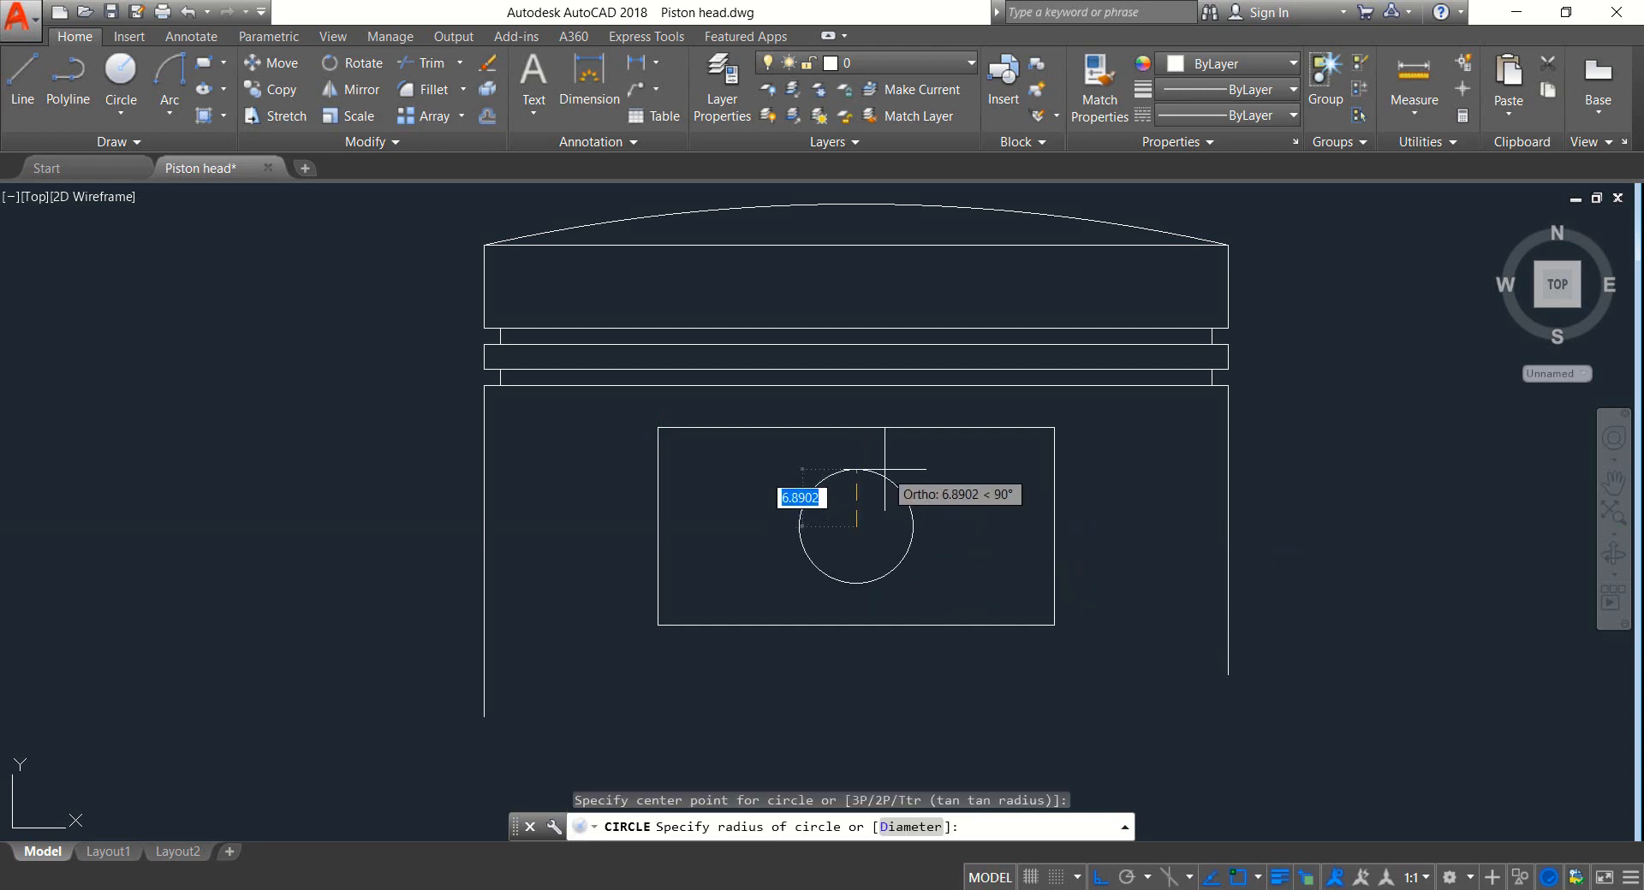
type("1")
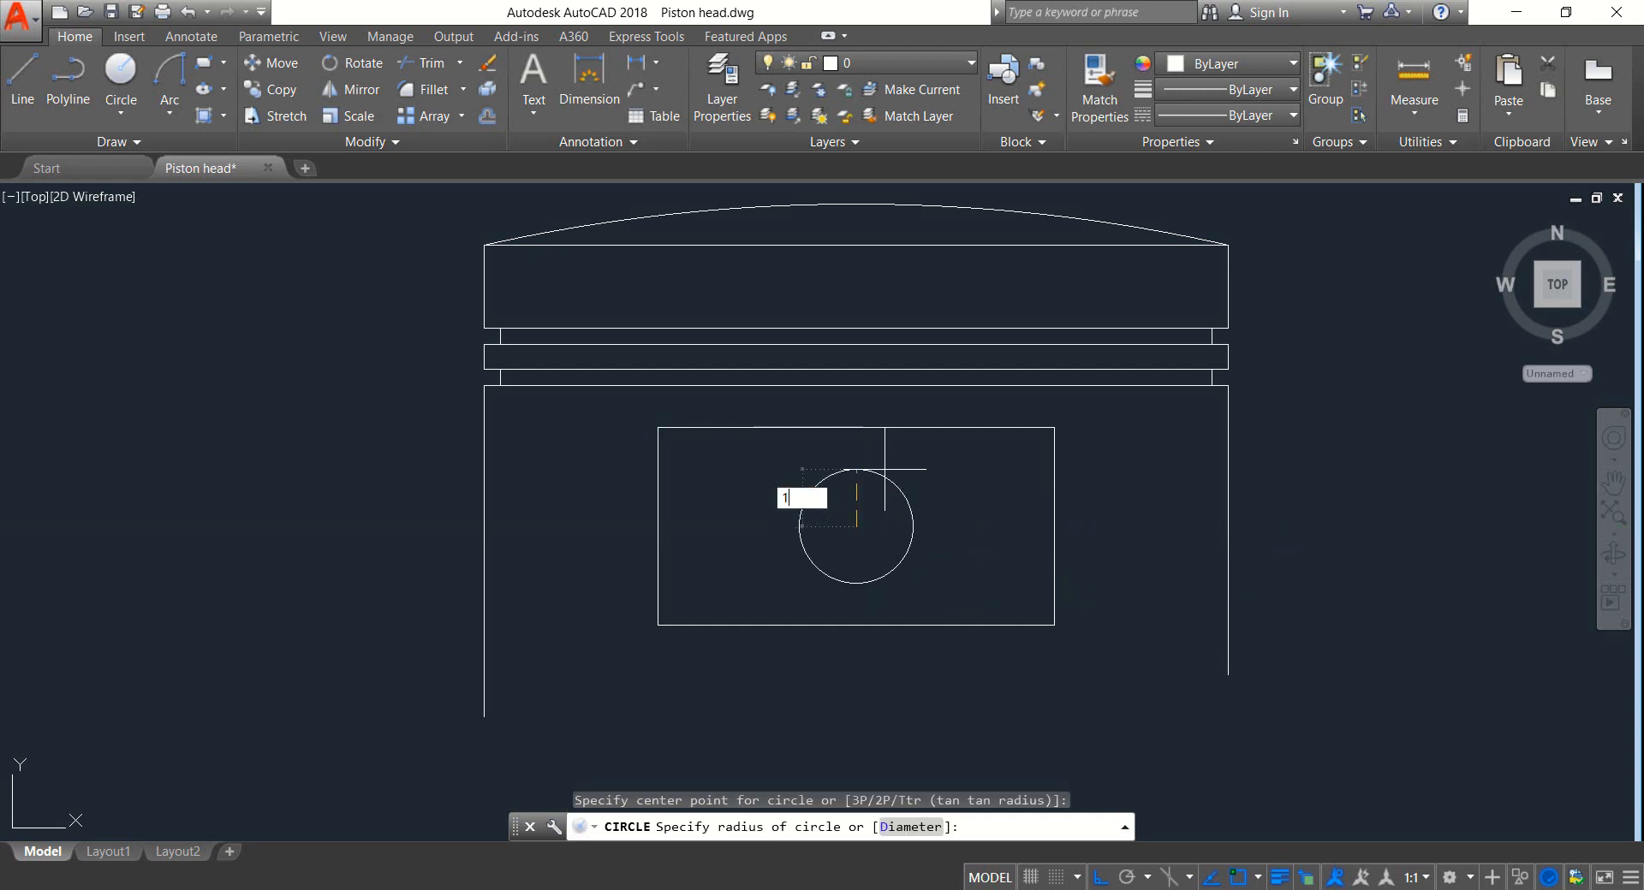
type("1")
key("Return")
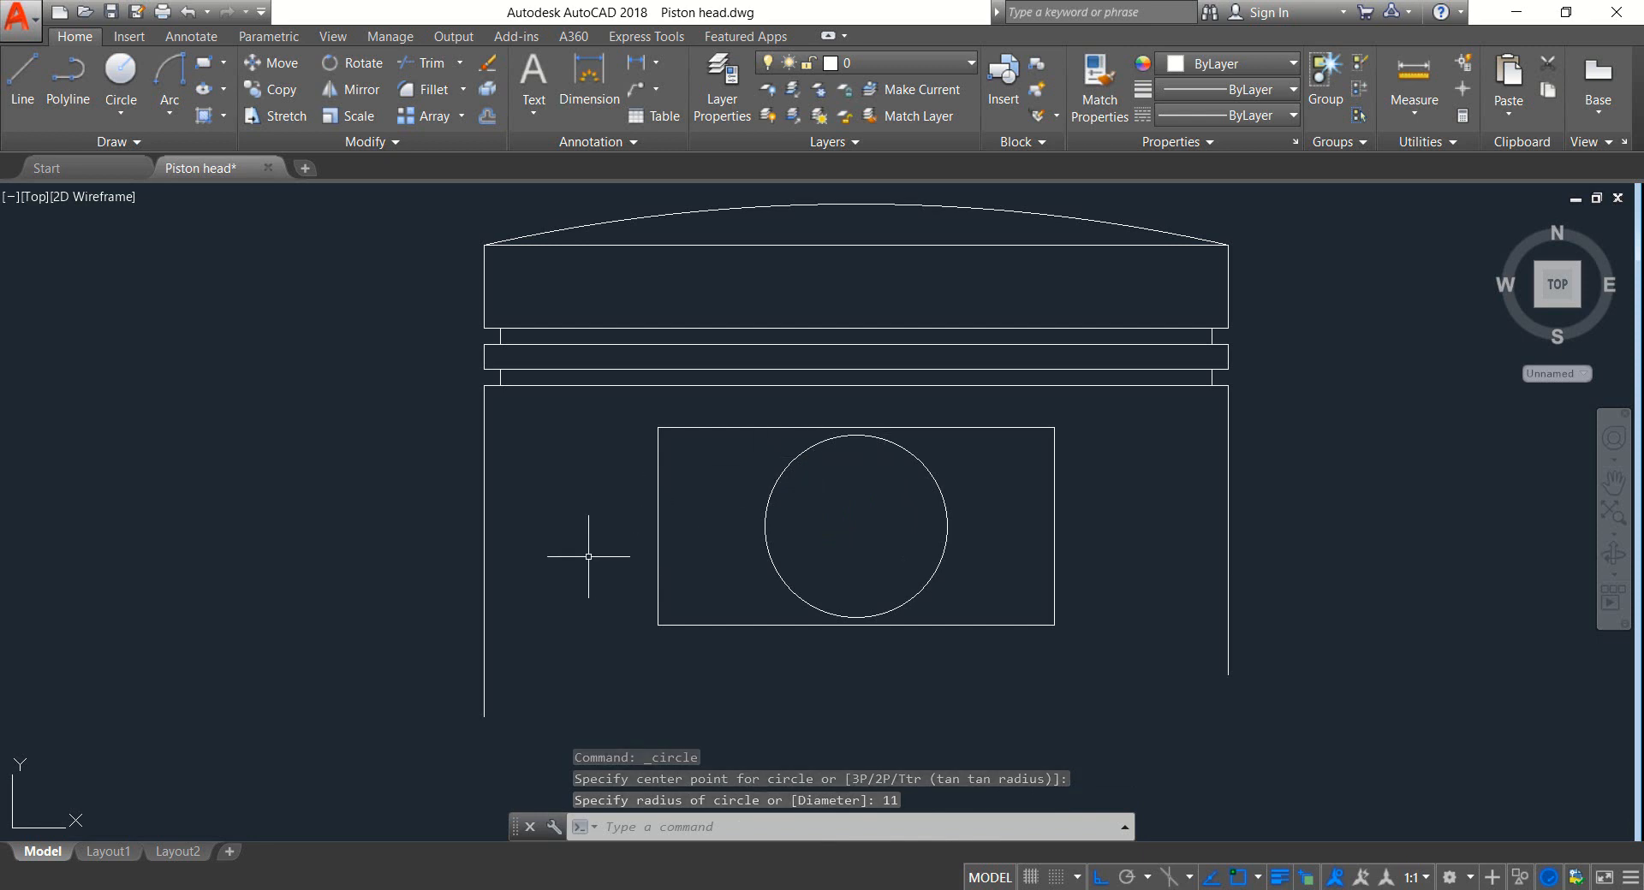
Step: Draw a vertical construction line from the rectangle's lower-left corner down to the level of the piston's left side end
middle_click_drag(588, 557, 570, 526)
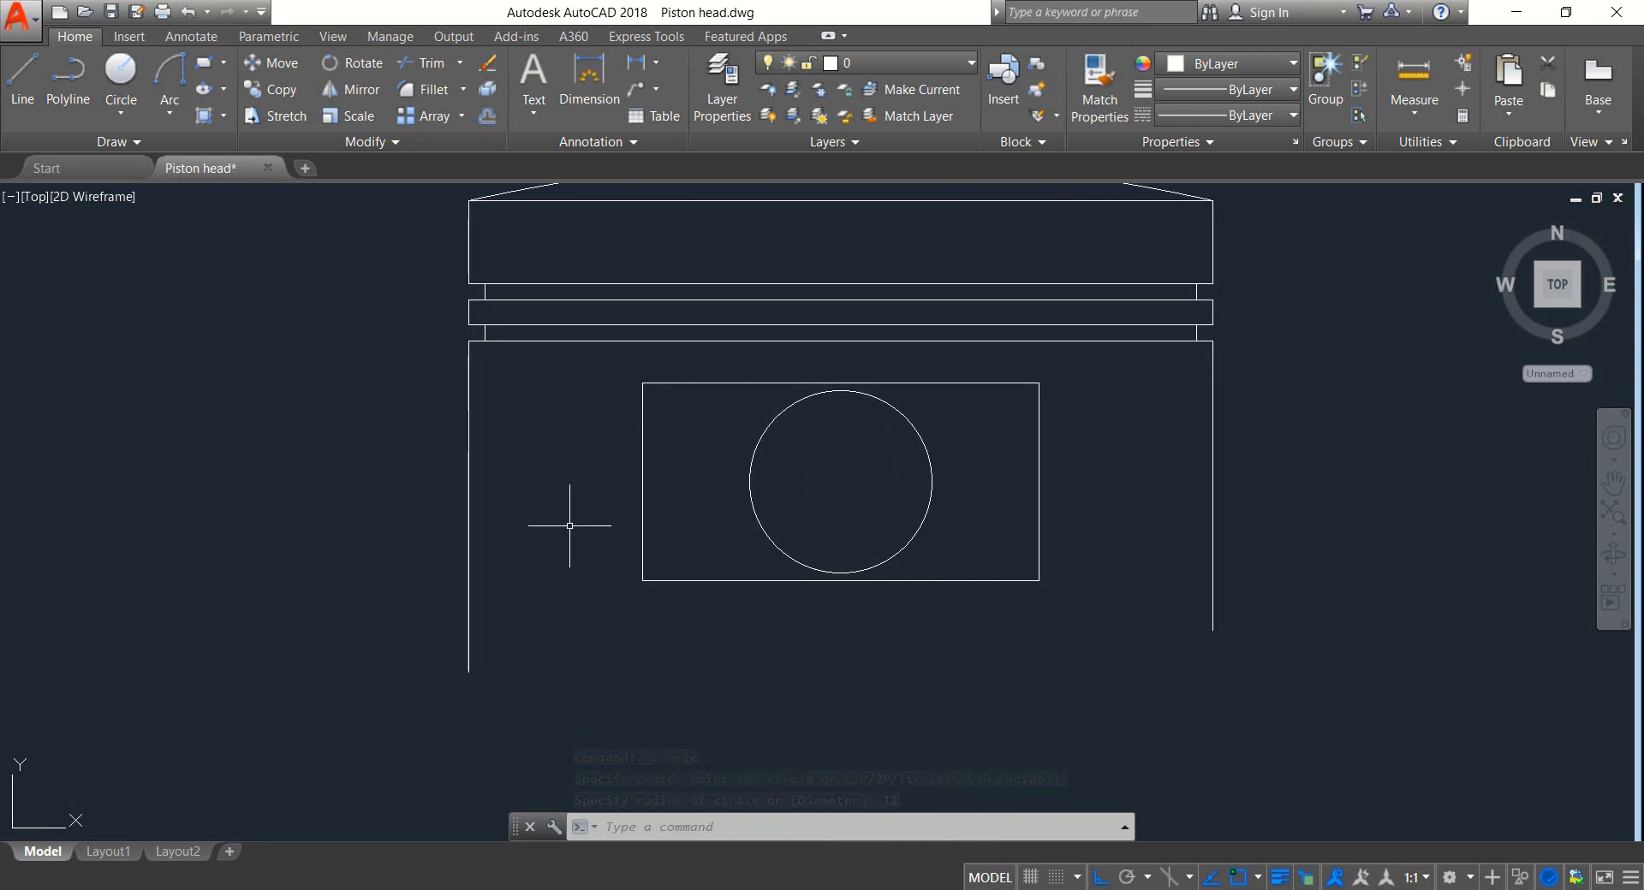
left_click(20, 89)
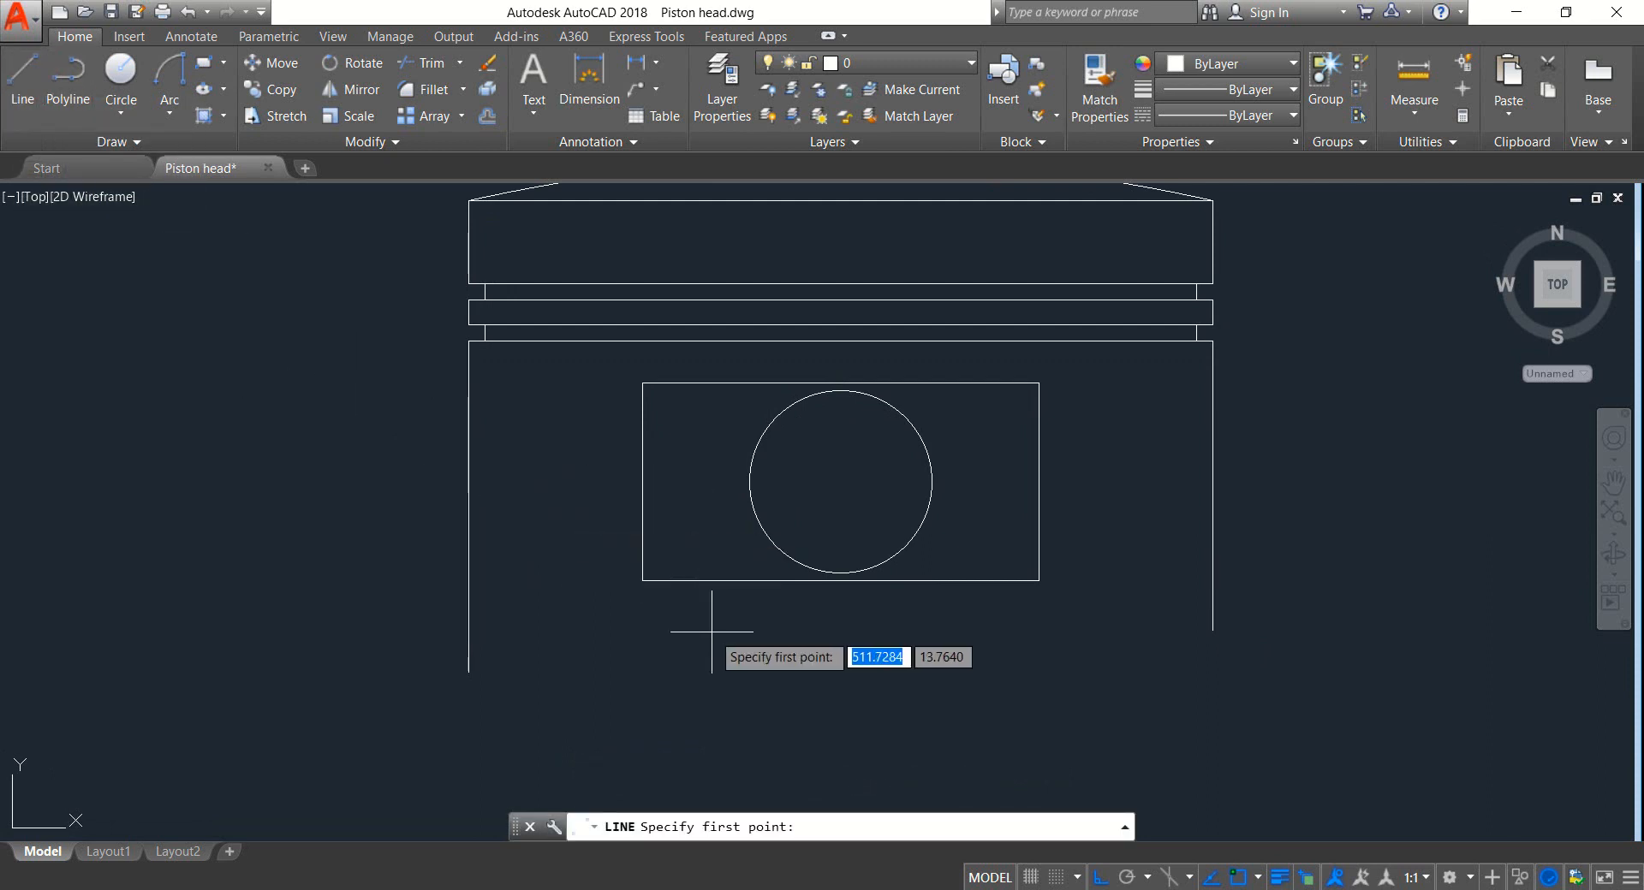
left_click(642, 582)
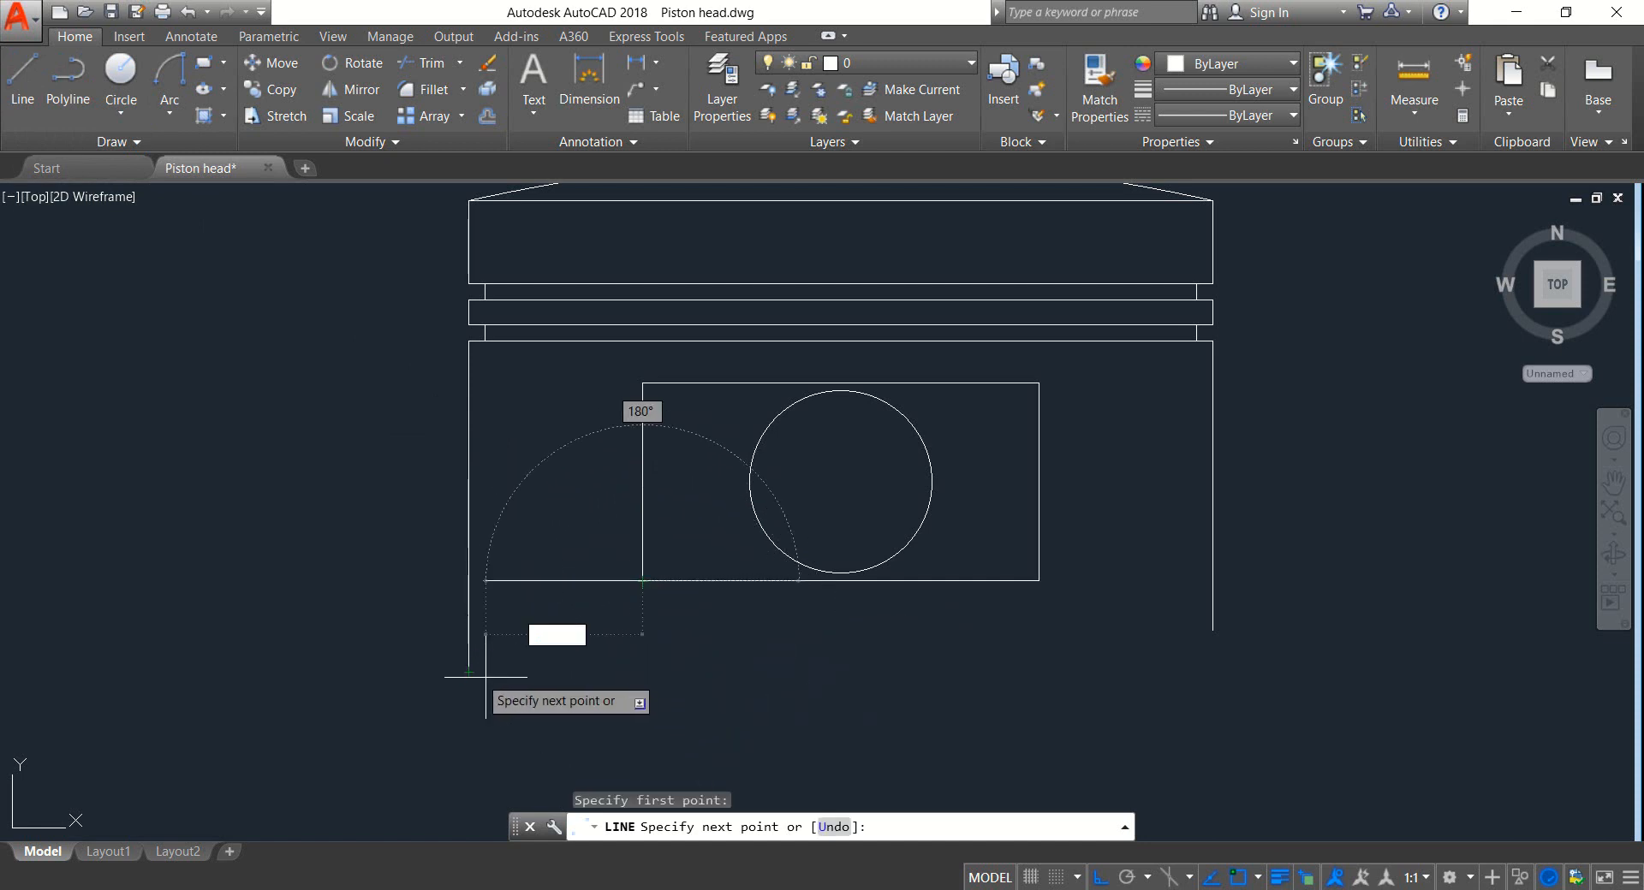
left_click(642, 672)
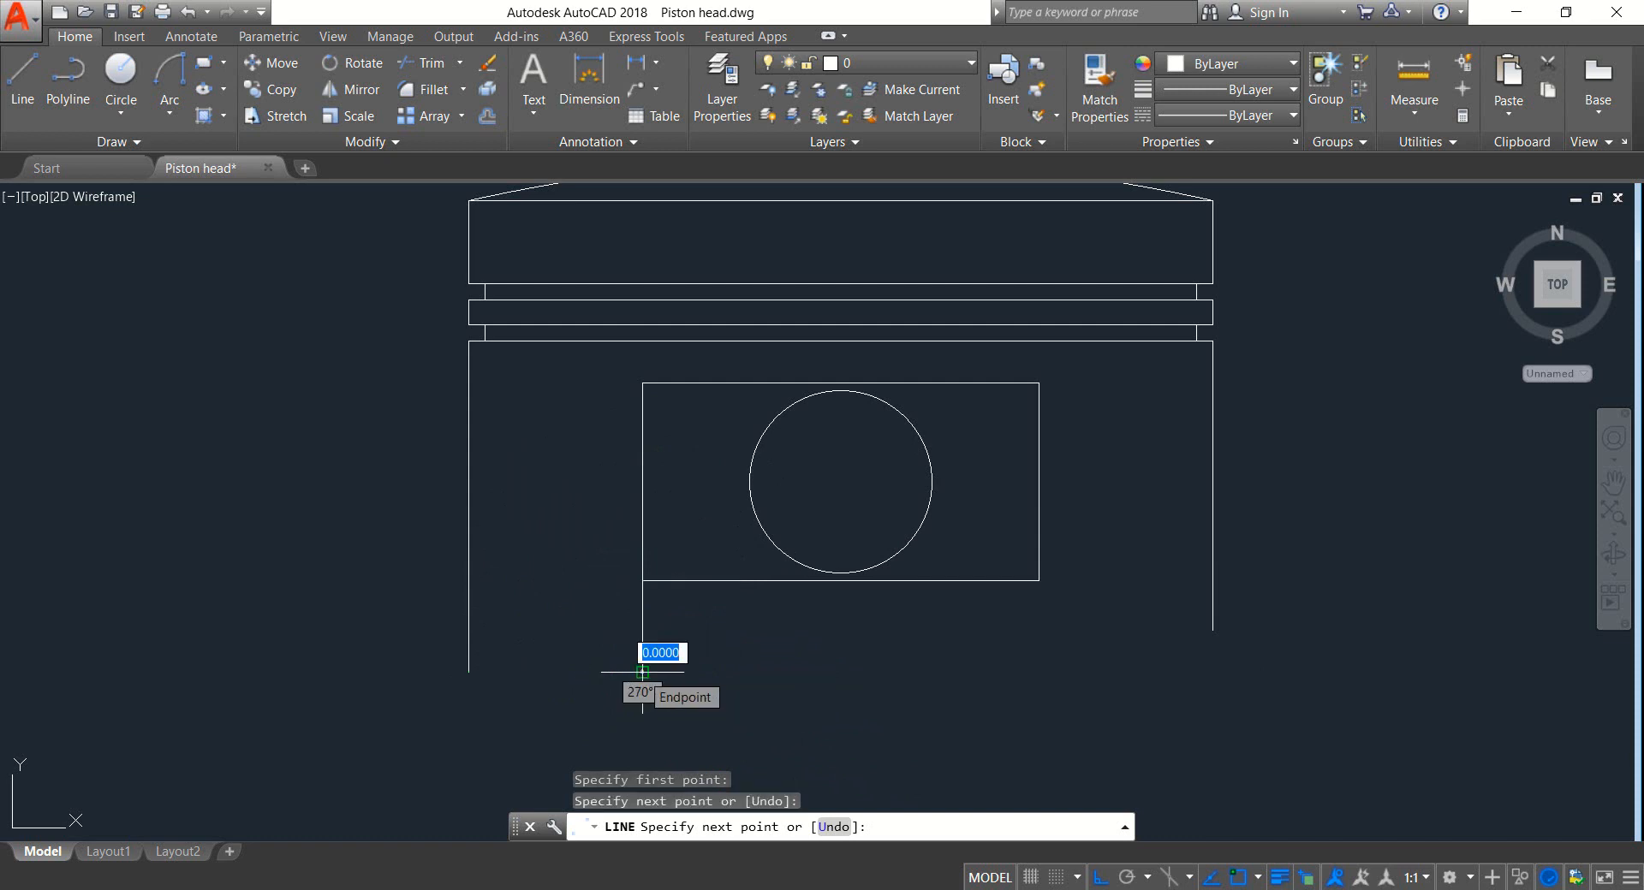
middle_click_drag(642, 672, 645, 561)
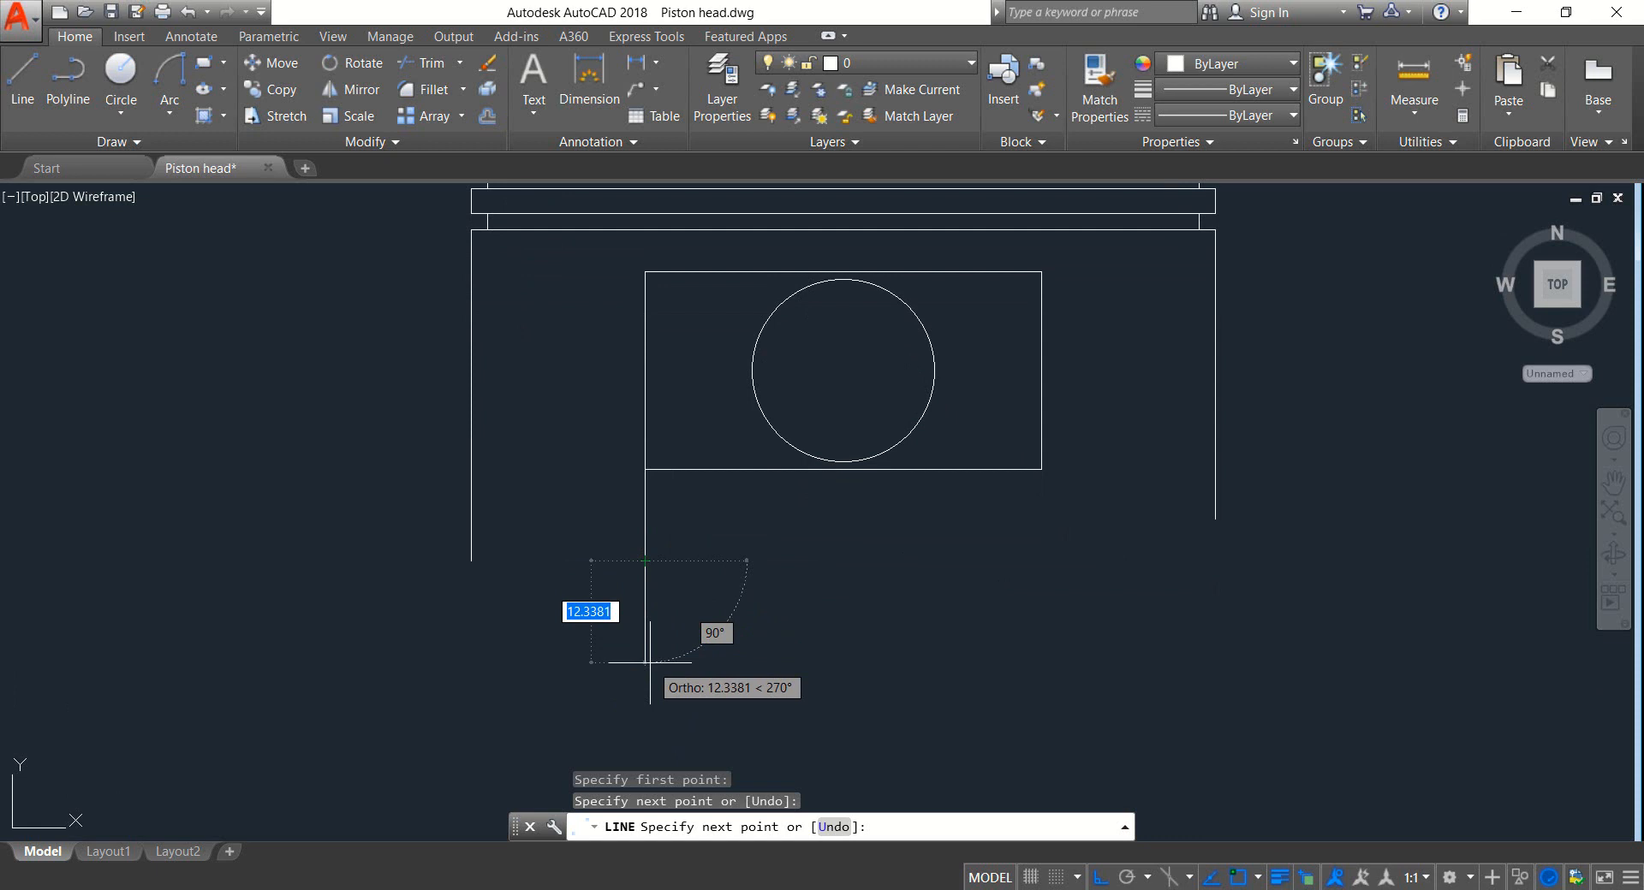
key("Escape")
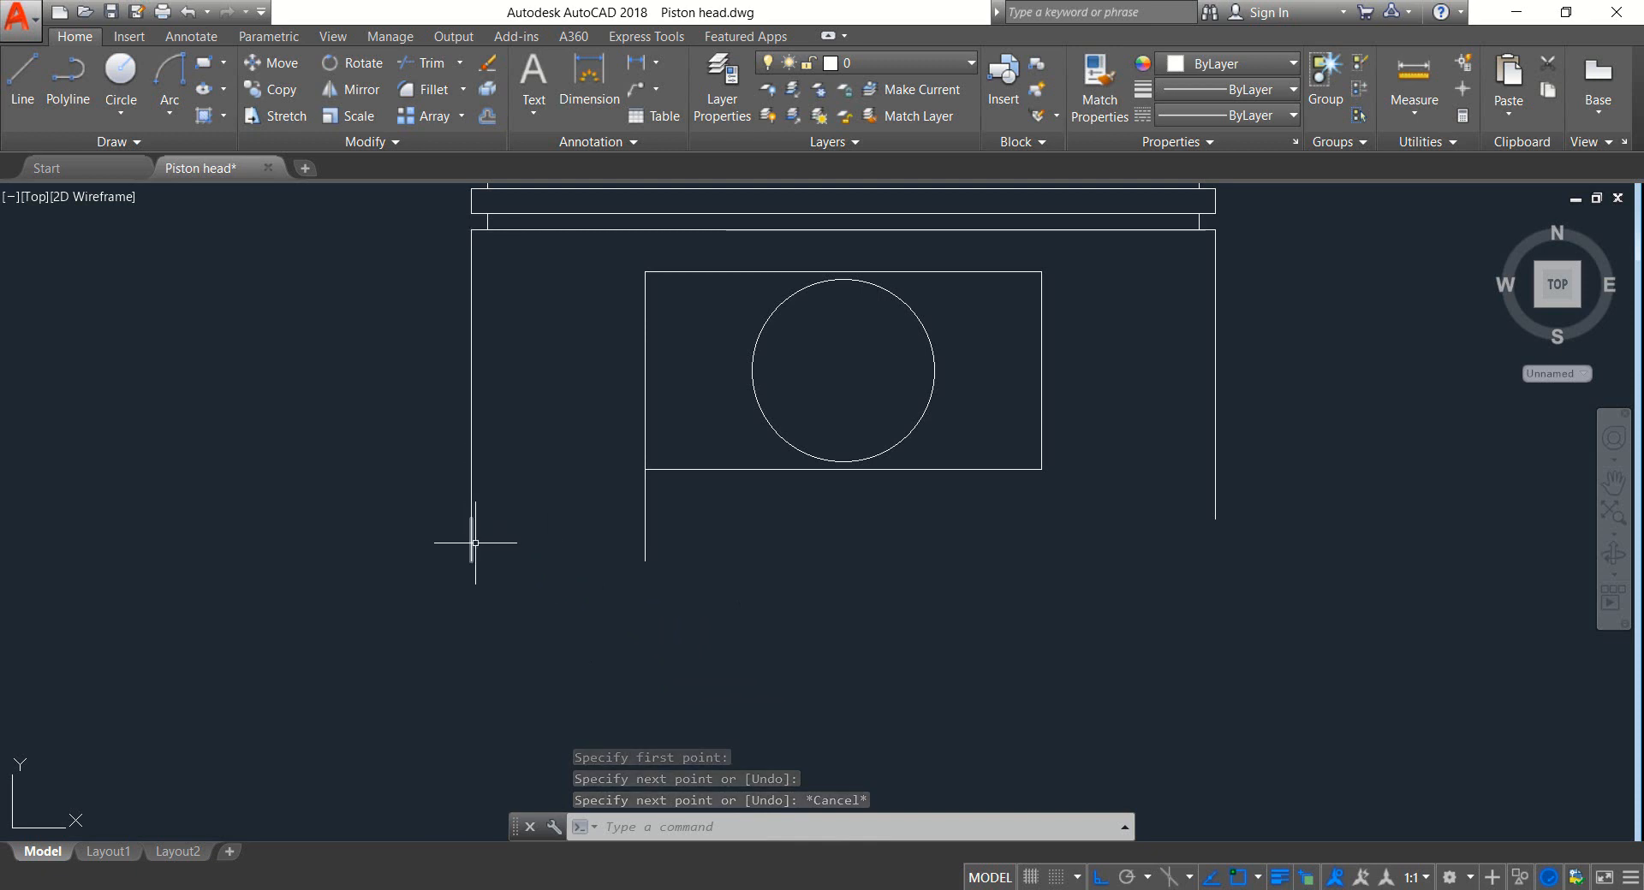
Step: Draw a horizontal line from the lower end of the piston's left side to the lower end of the vertical construction line
left_click(22, 81)
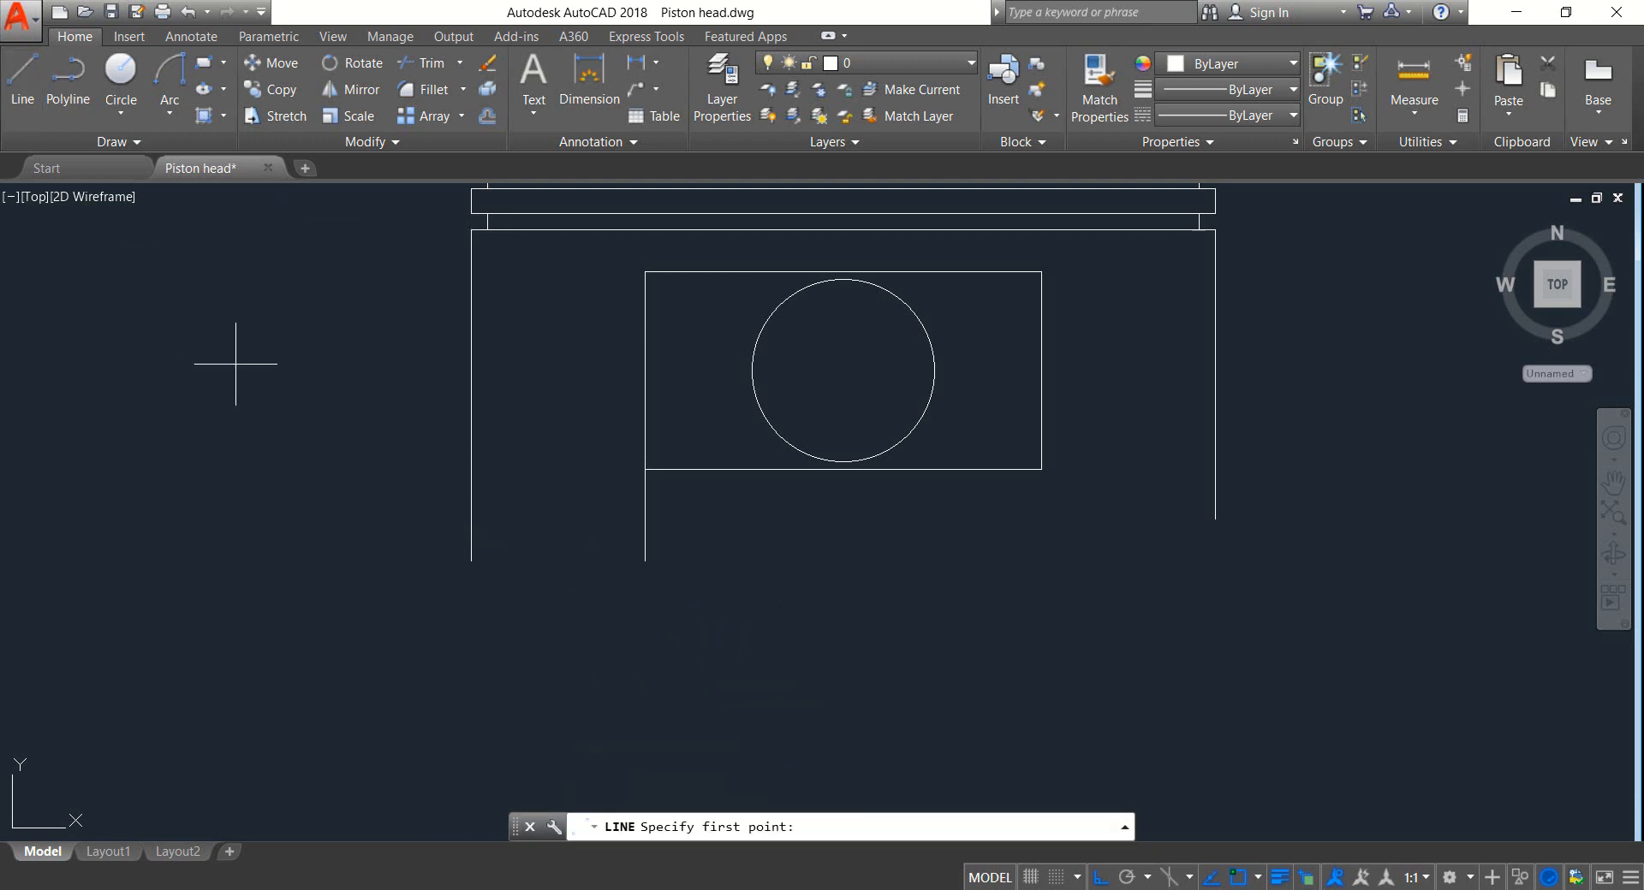
left_click(471, 562)
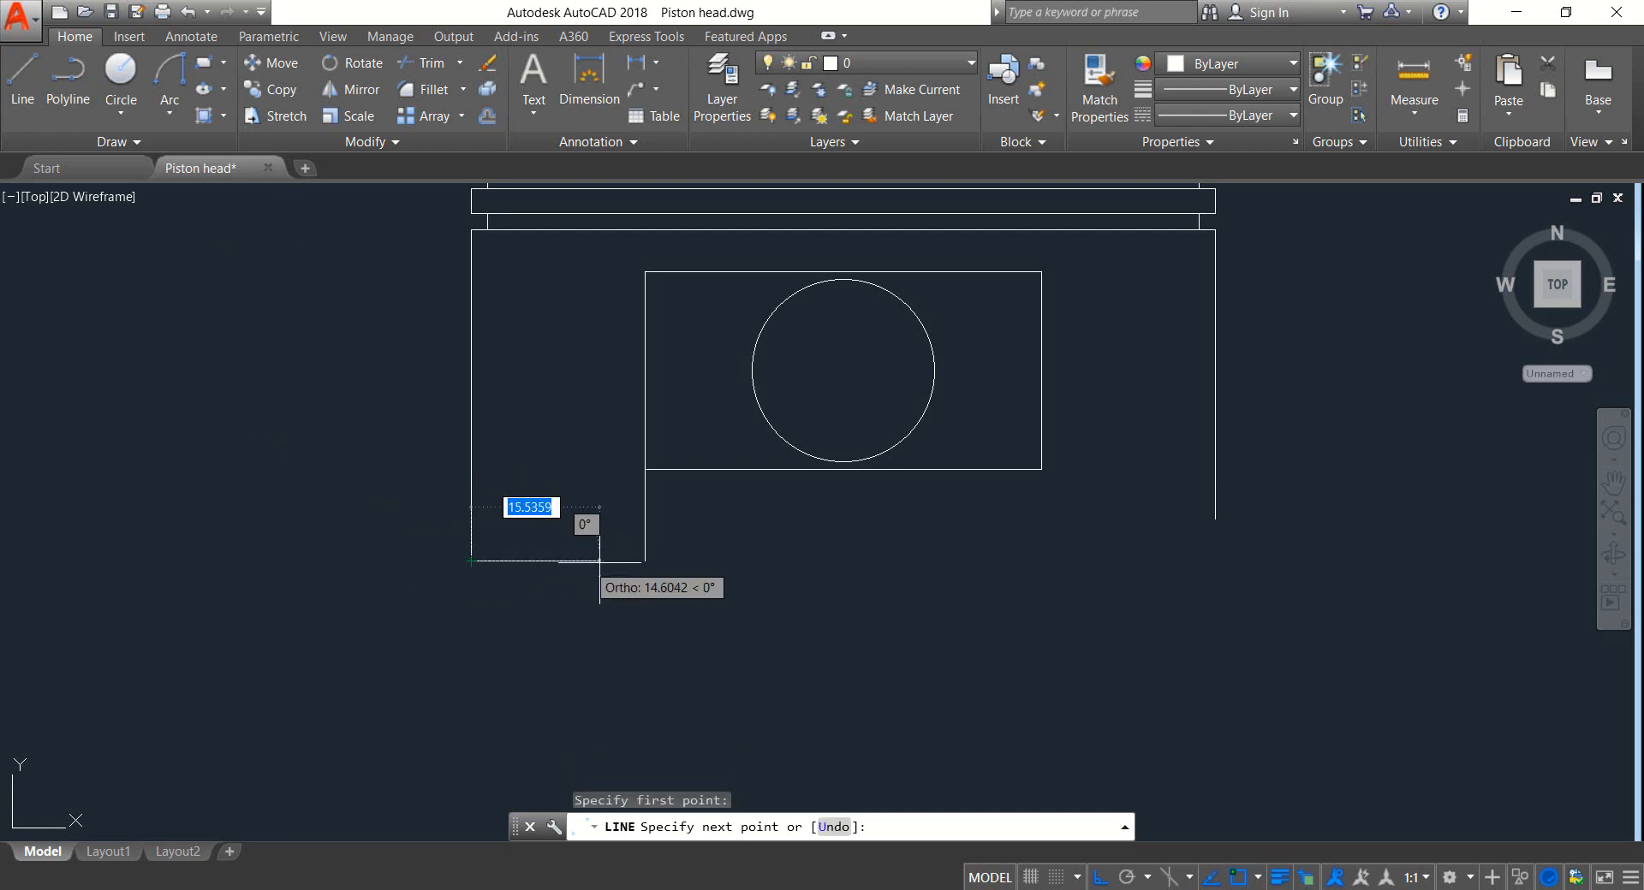
left_click(645, 561)
right_click(645, 561)
left_click(677, 563)
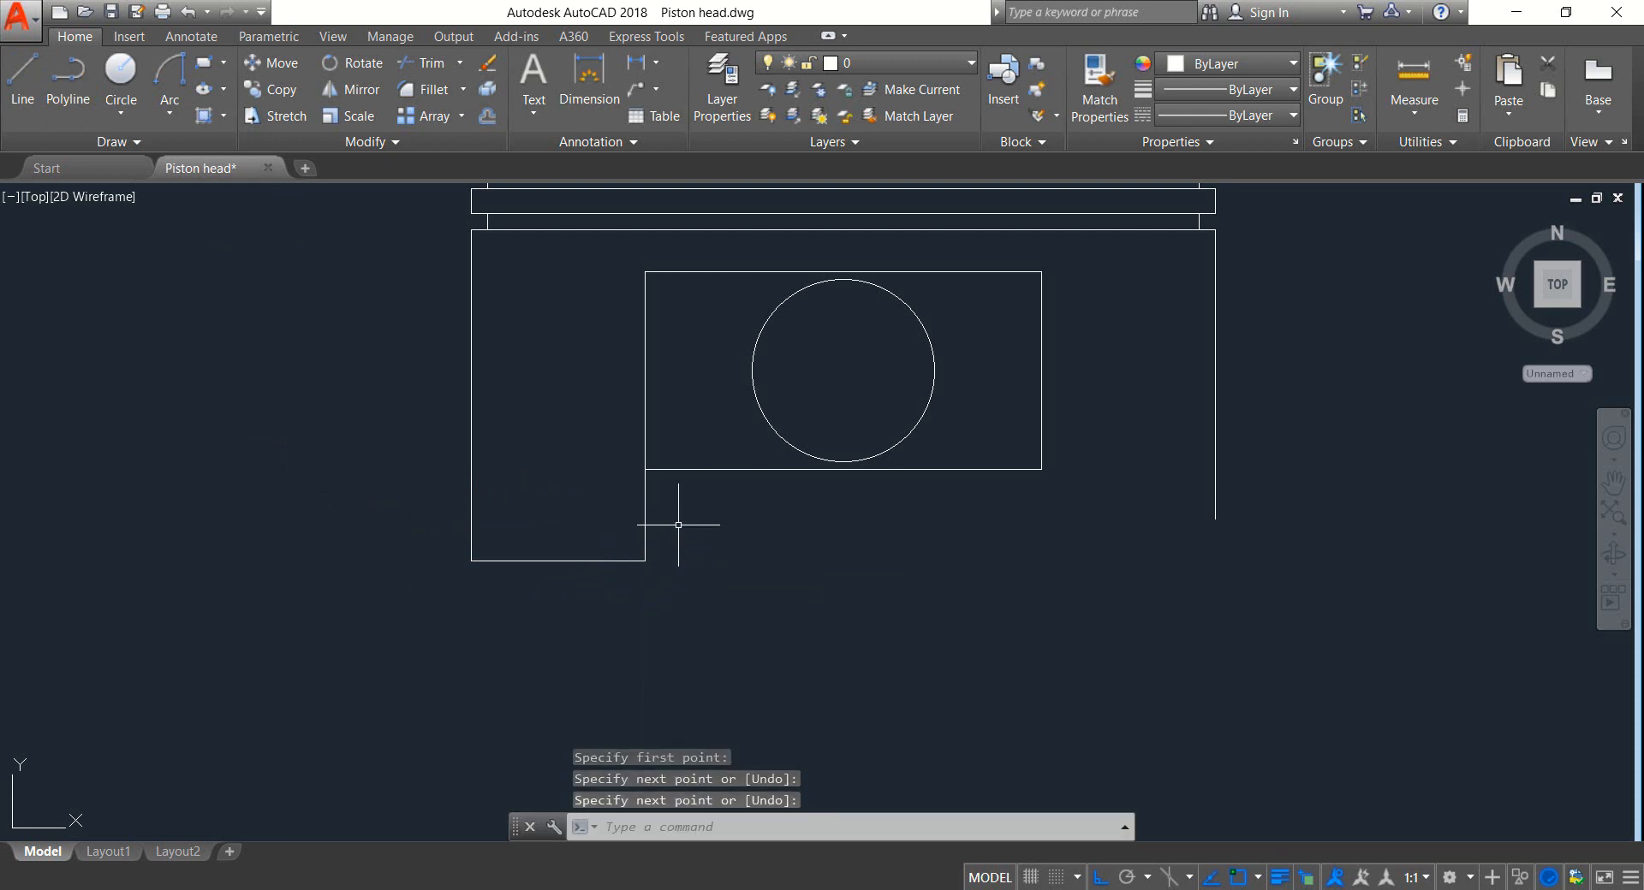
Step: Erase the vertical construction line below the rectangle's lower-left corner
left_click(678, 525)
left_click(628, 497)
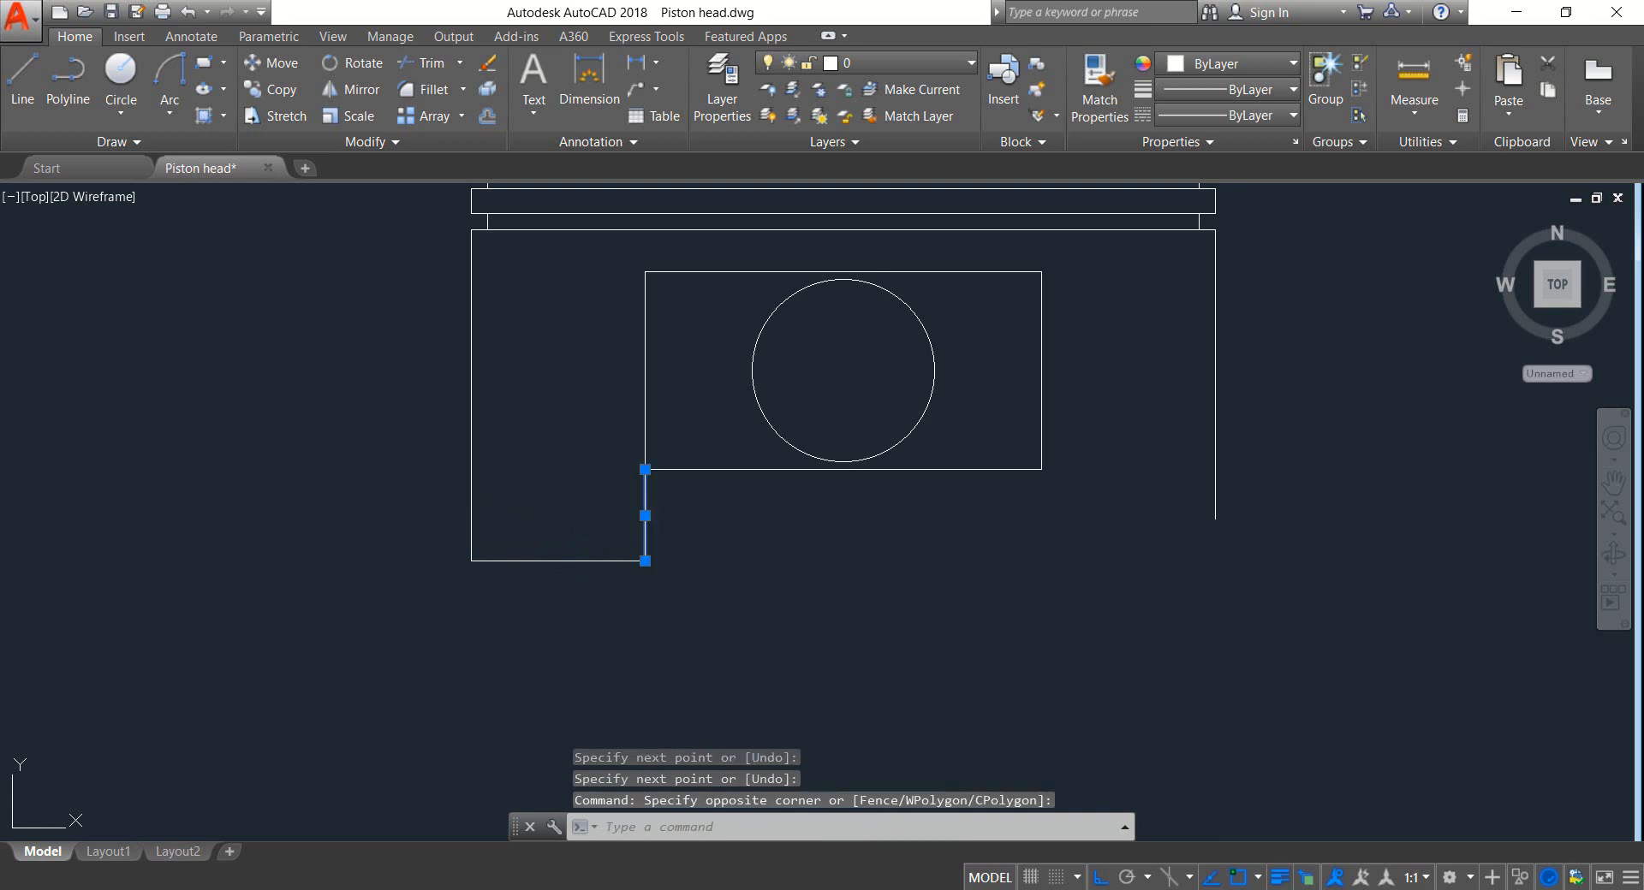
key("Delete")
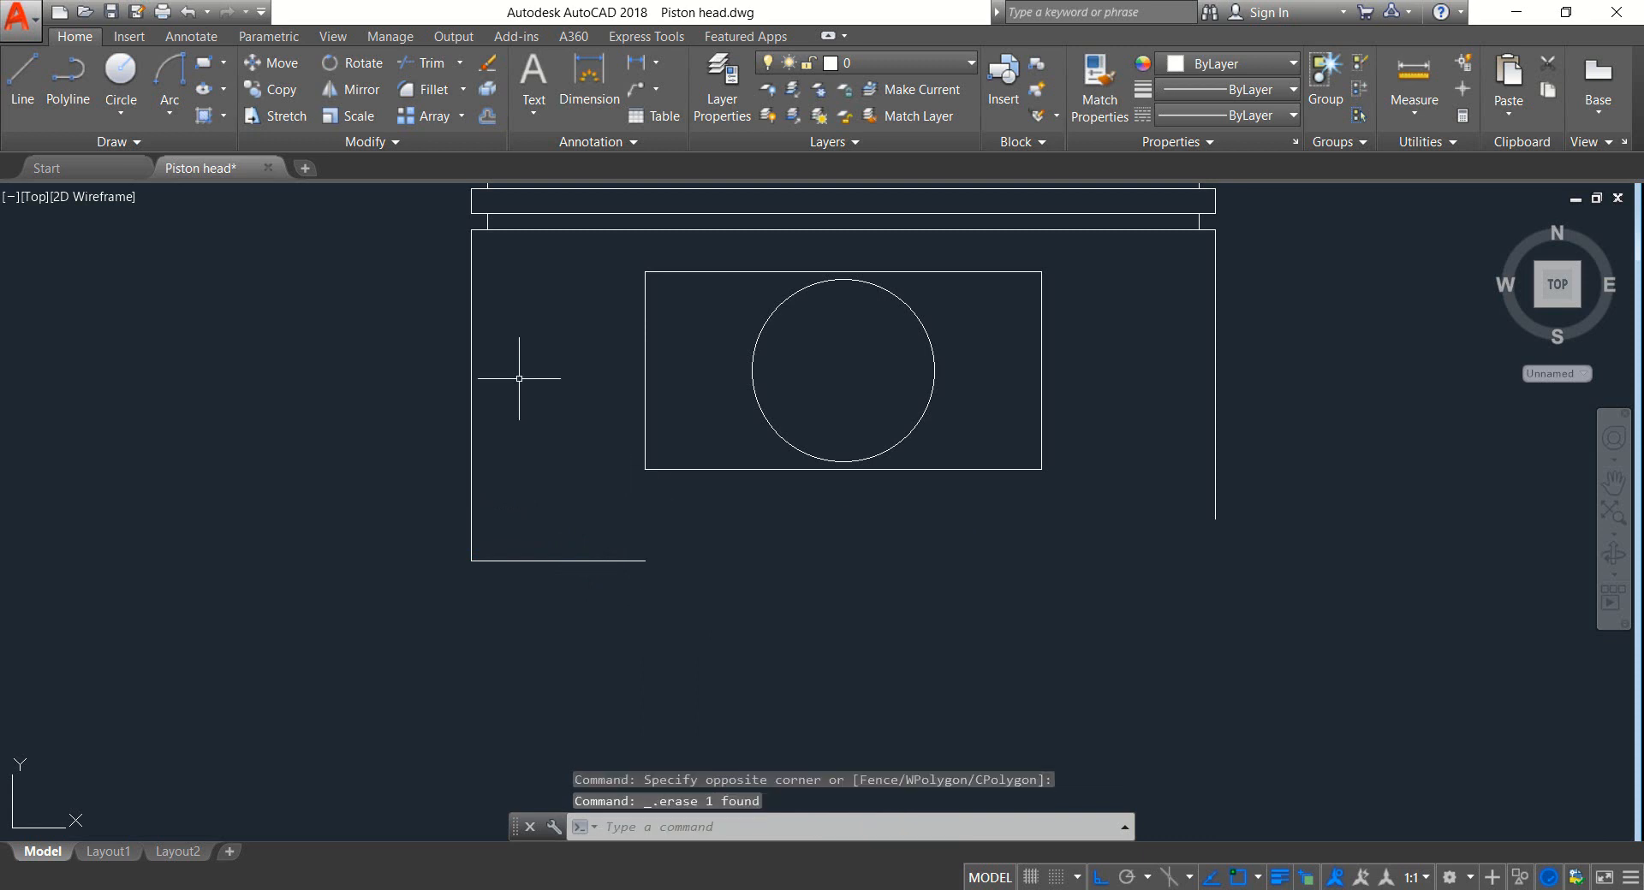
Step: Draw a slanted line from the left side, level with the right side's lower end, to the inner end of the bottom horizontal line
left_click(23, 77)
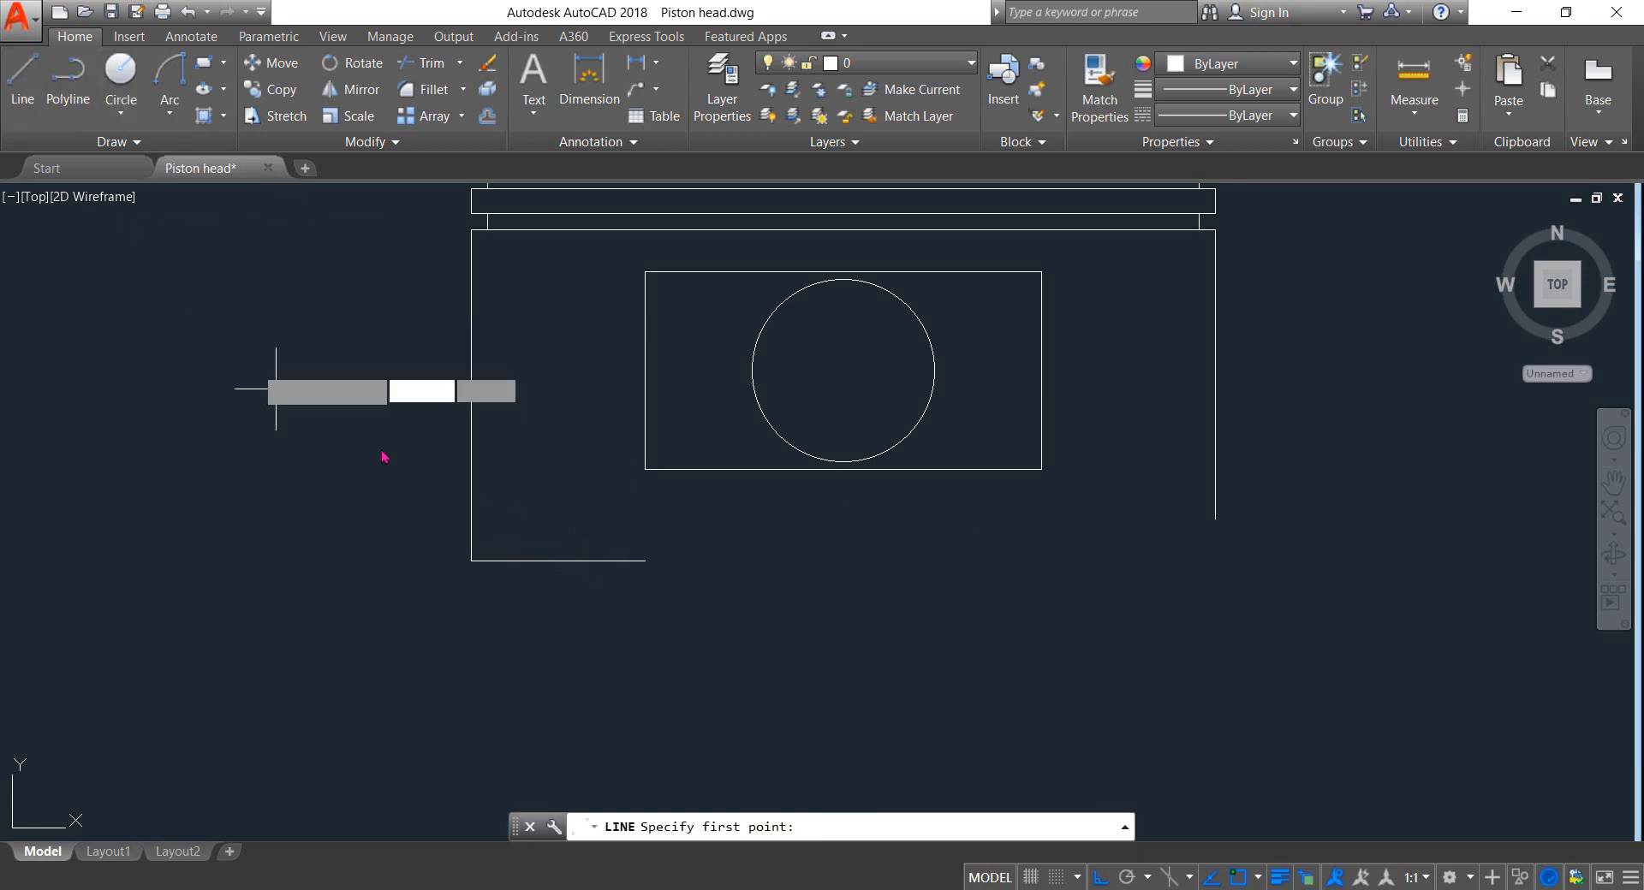
left_click(471, 518)
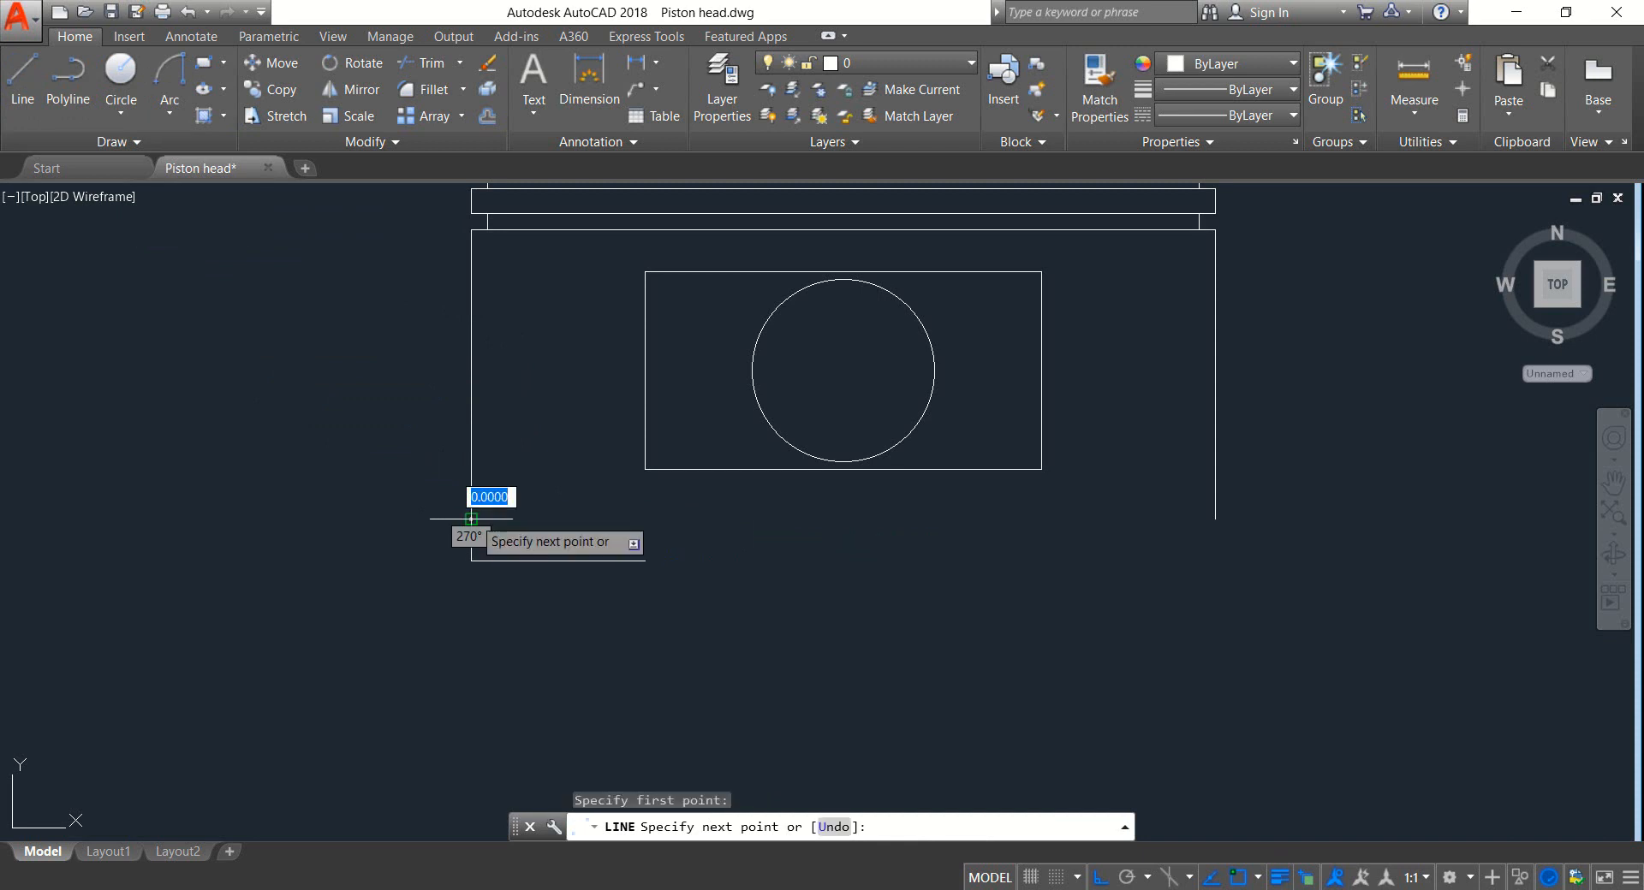
left_click(644, 561)
right_click(647, 563)
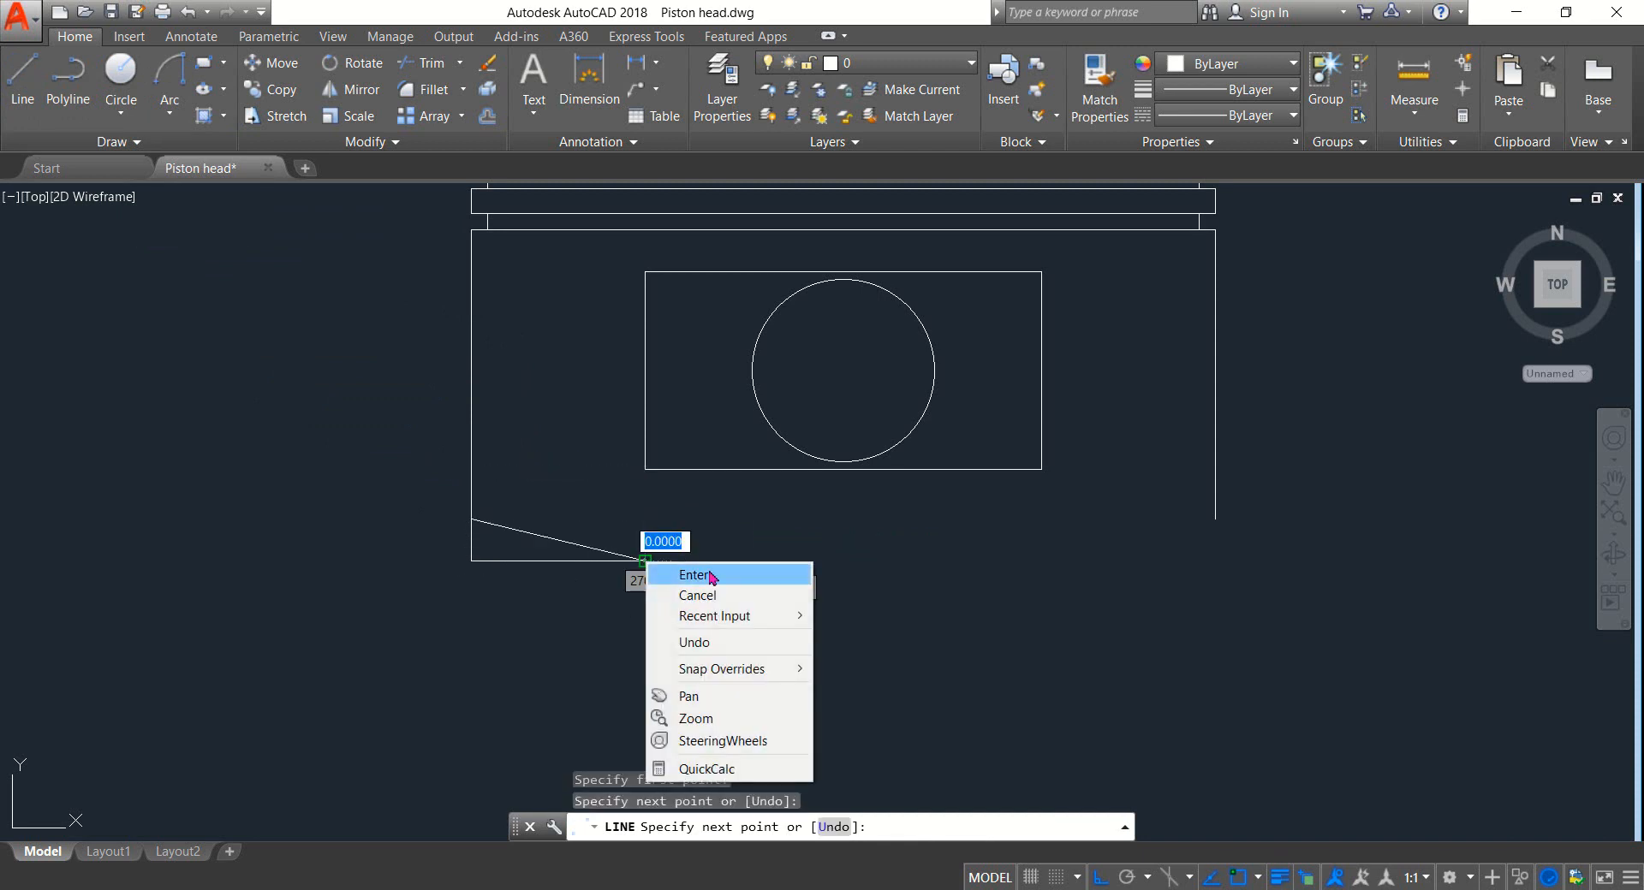
left_click(709, 570)
Step: Erase the horizontal construction line and the leftover left side segment below the slanted line
left_click(549, 591)
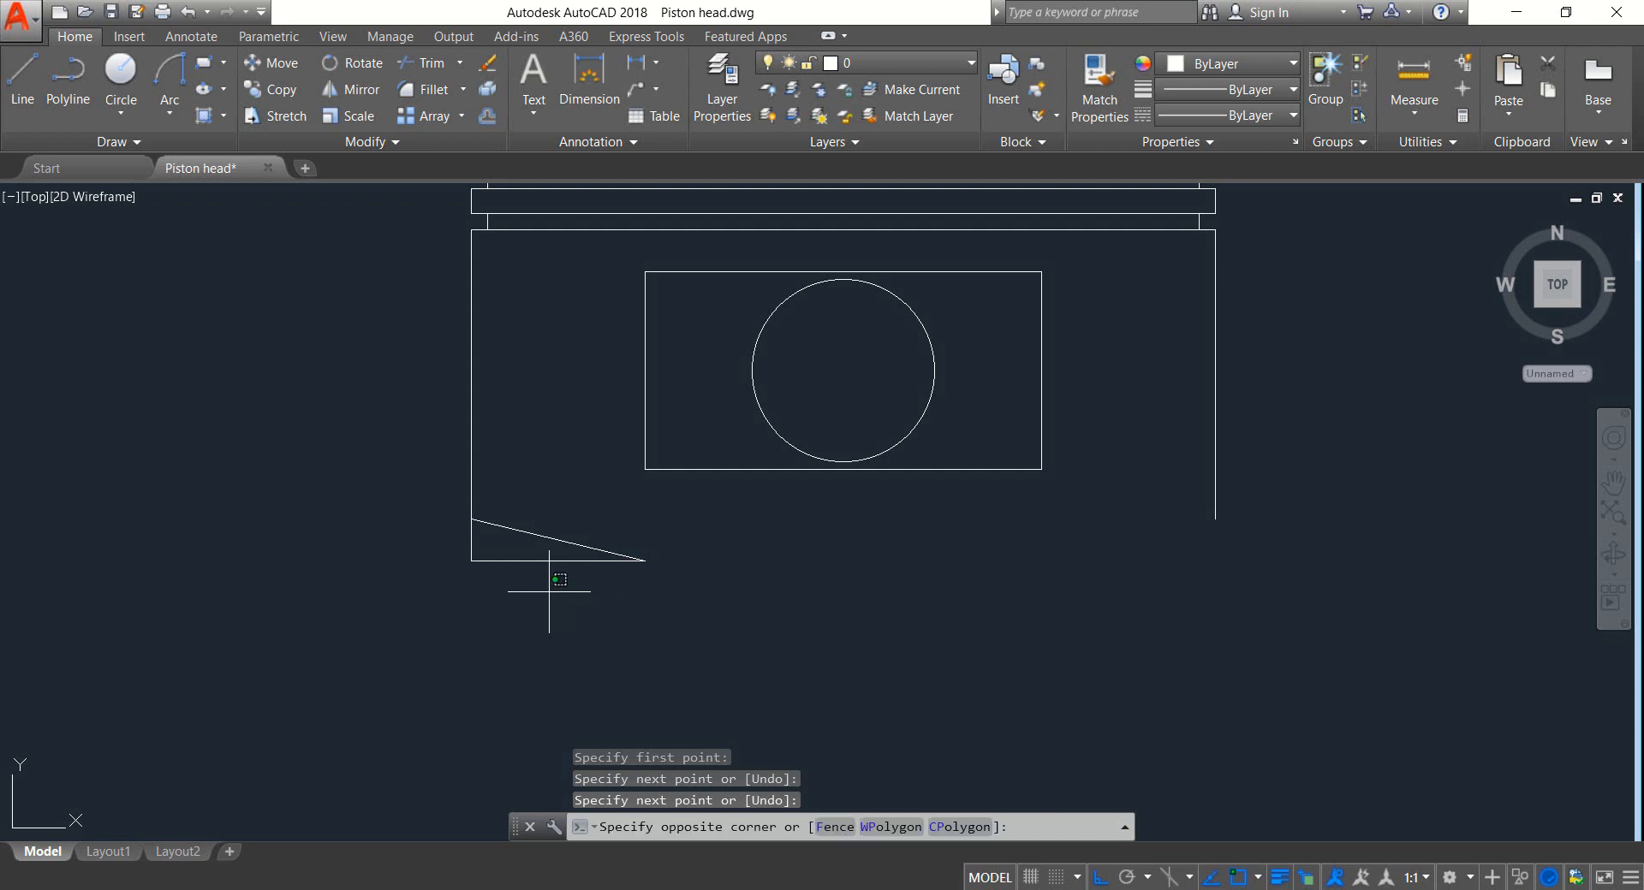
left_click(468, 548)
key("Delete")
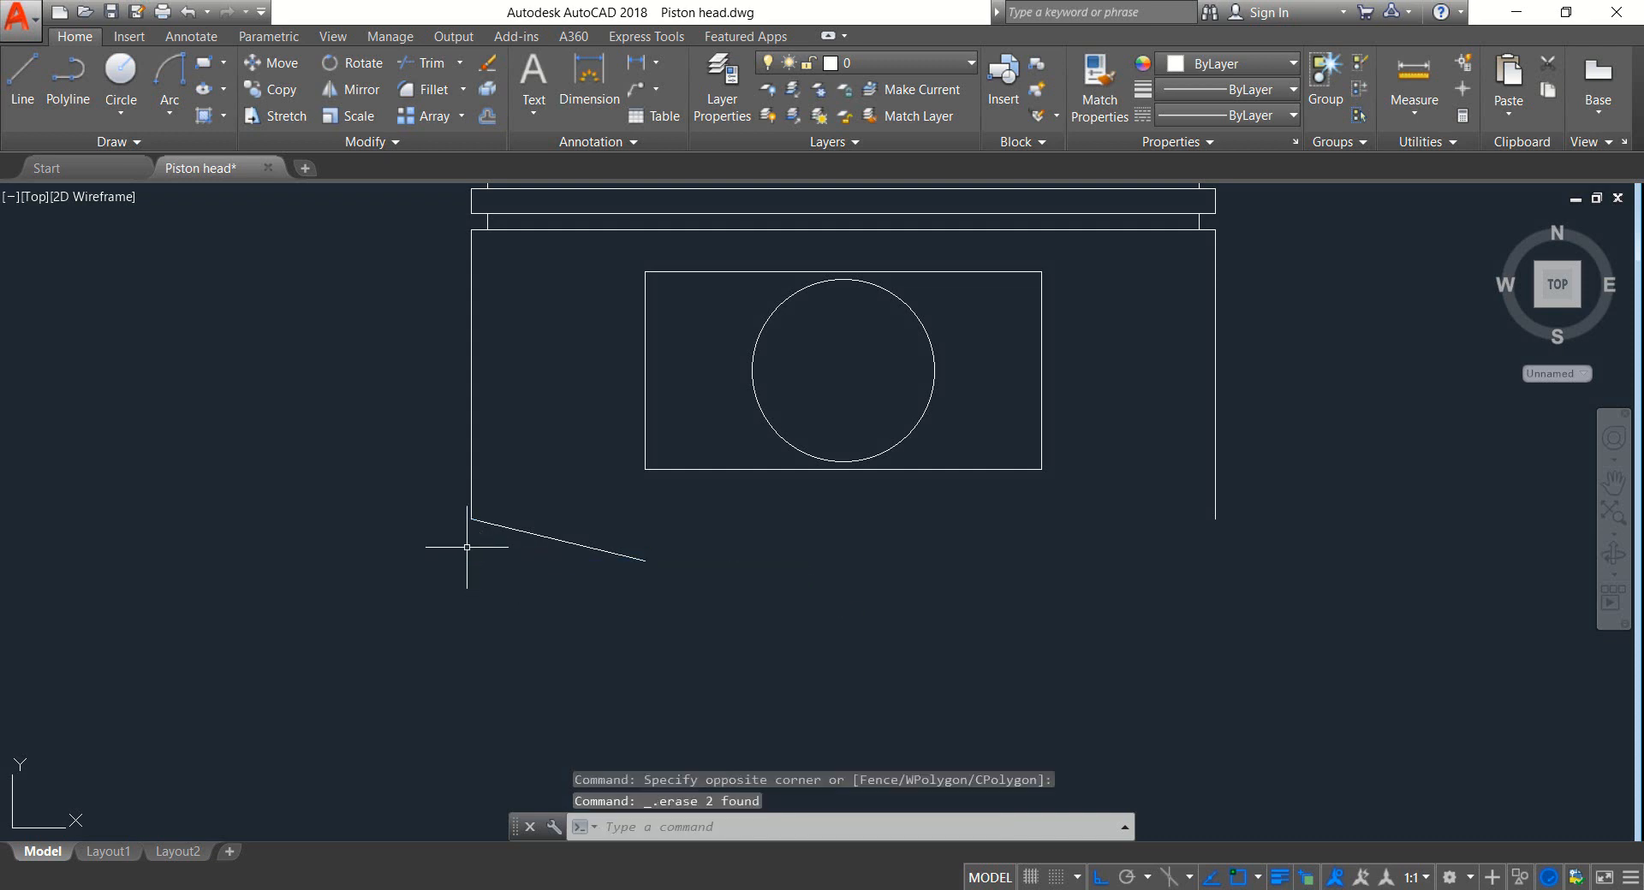
Step: Mirror the left slanted bottom line about the vertical centreline through the rectangle's lower edge midpoint, keeping the original
left_click(666, 618)
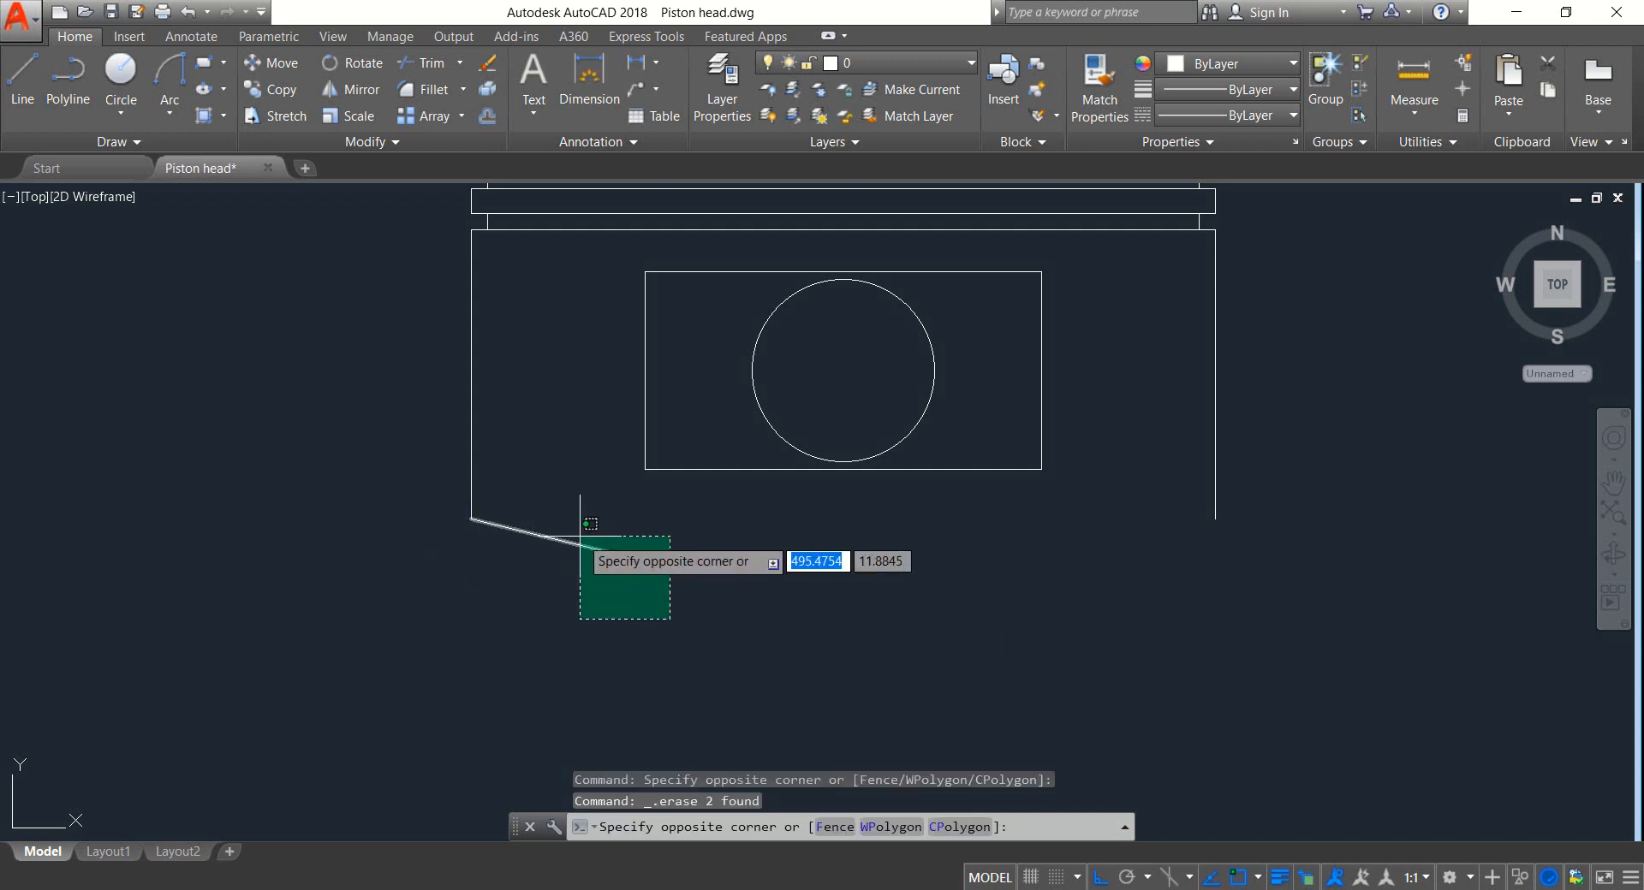
left_click(572, 526)
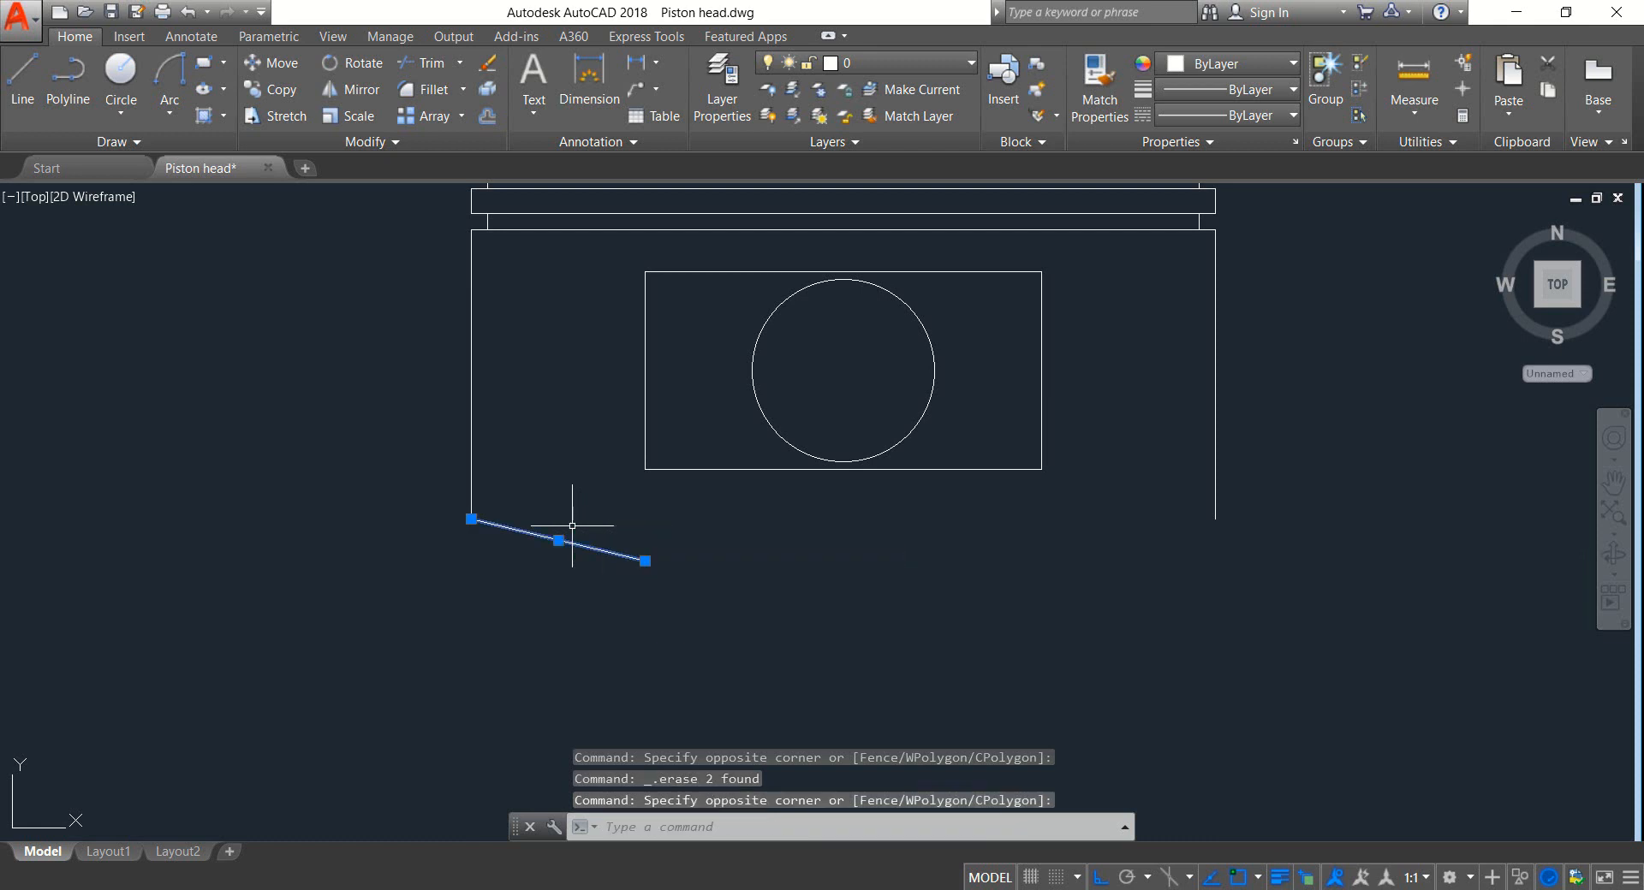
left_click(361, 90)
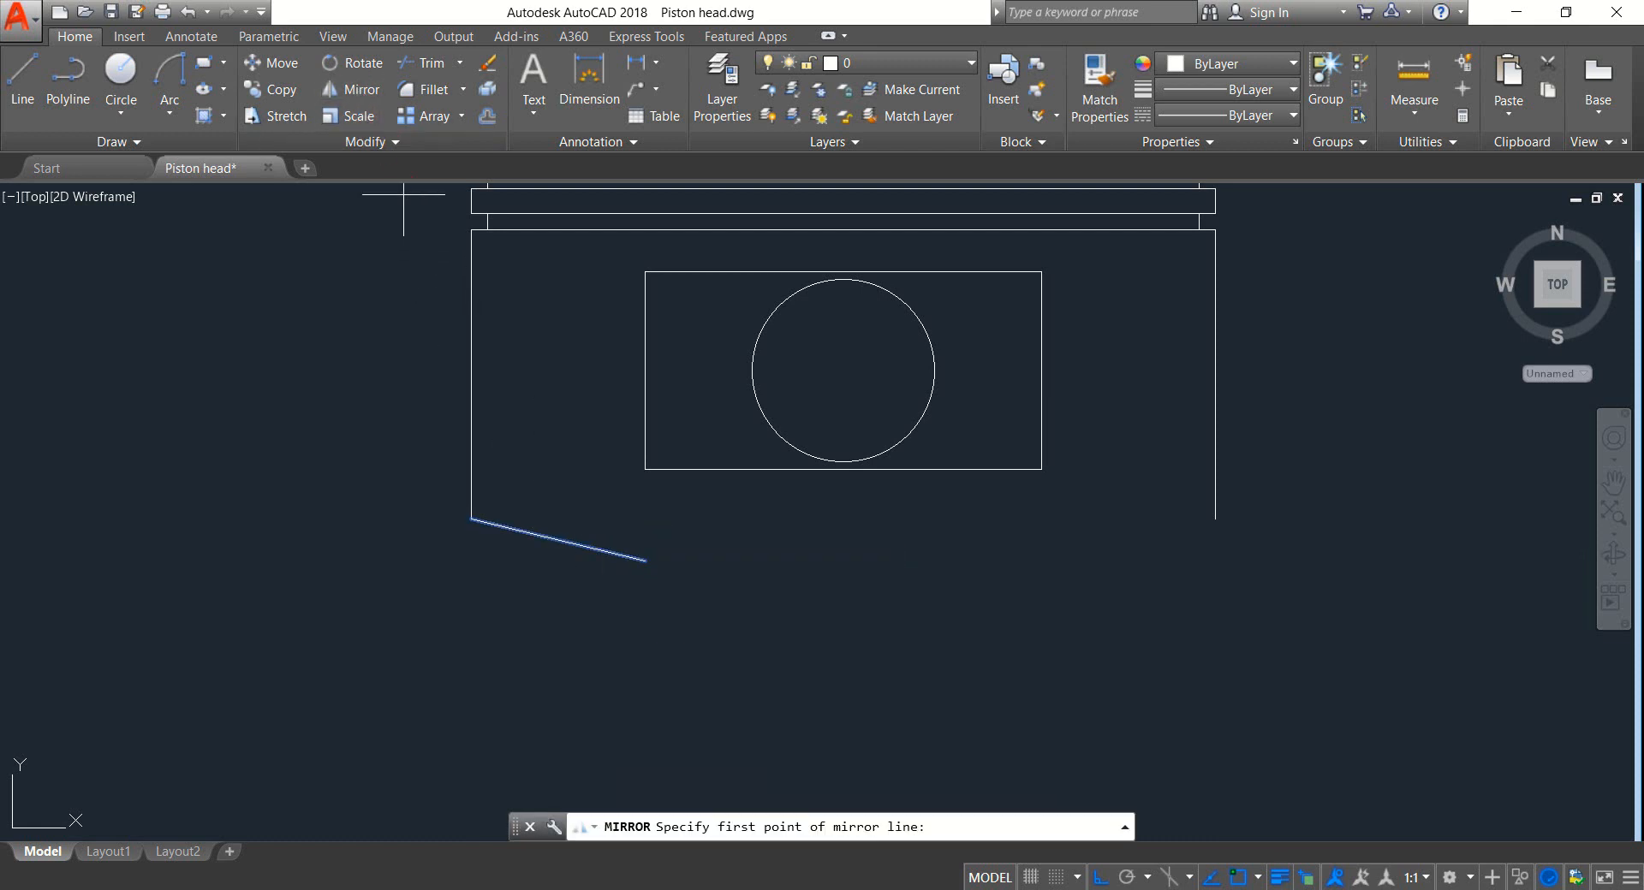
left_click(844, 470)
left_click(866, 651)
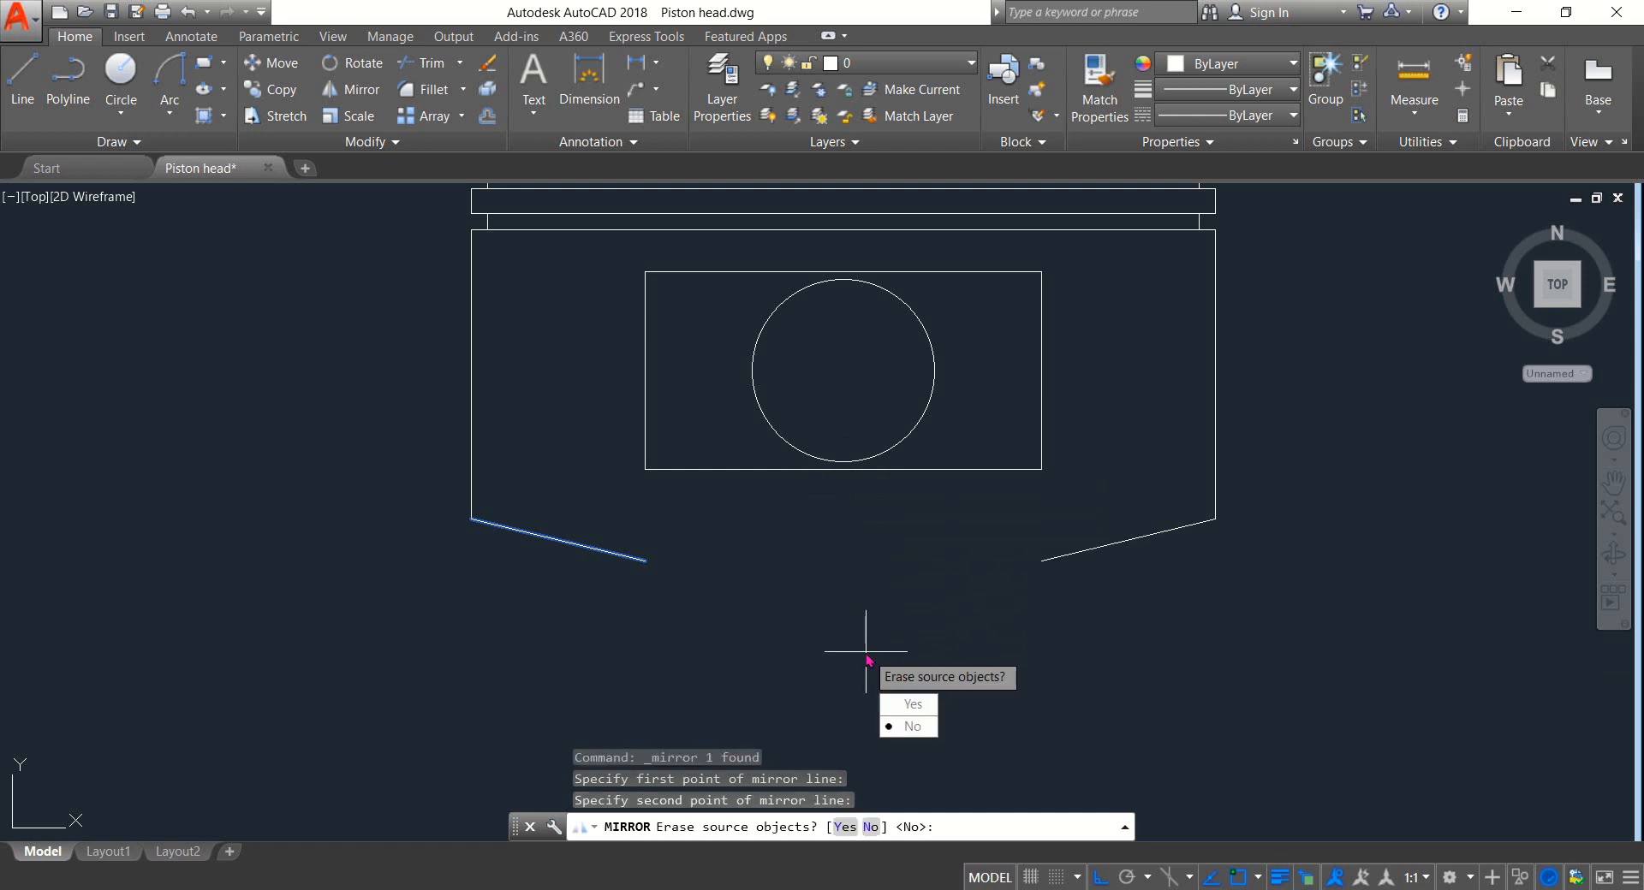
key("Return")
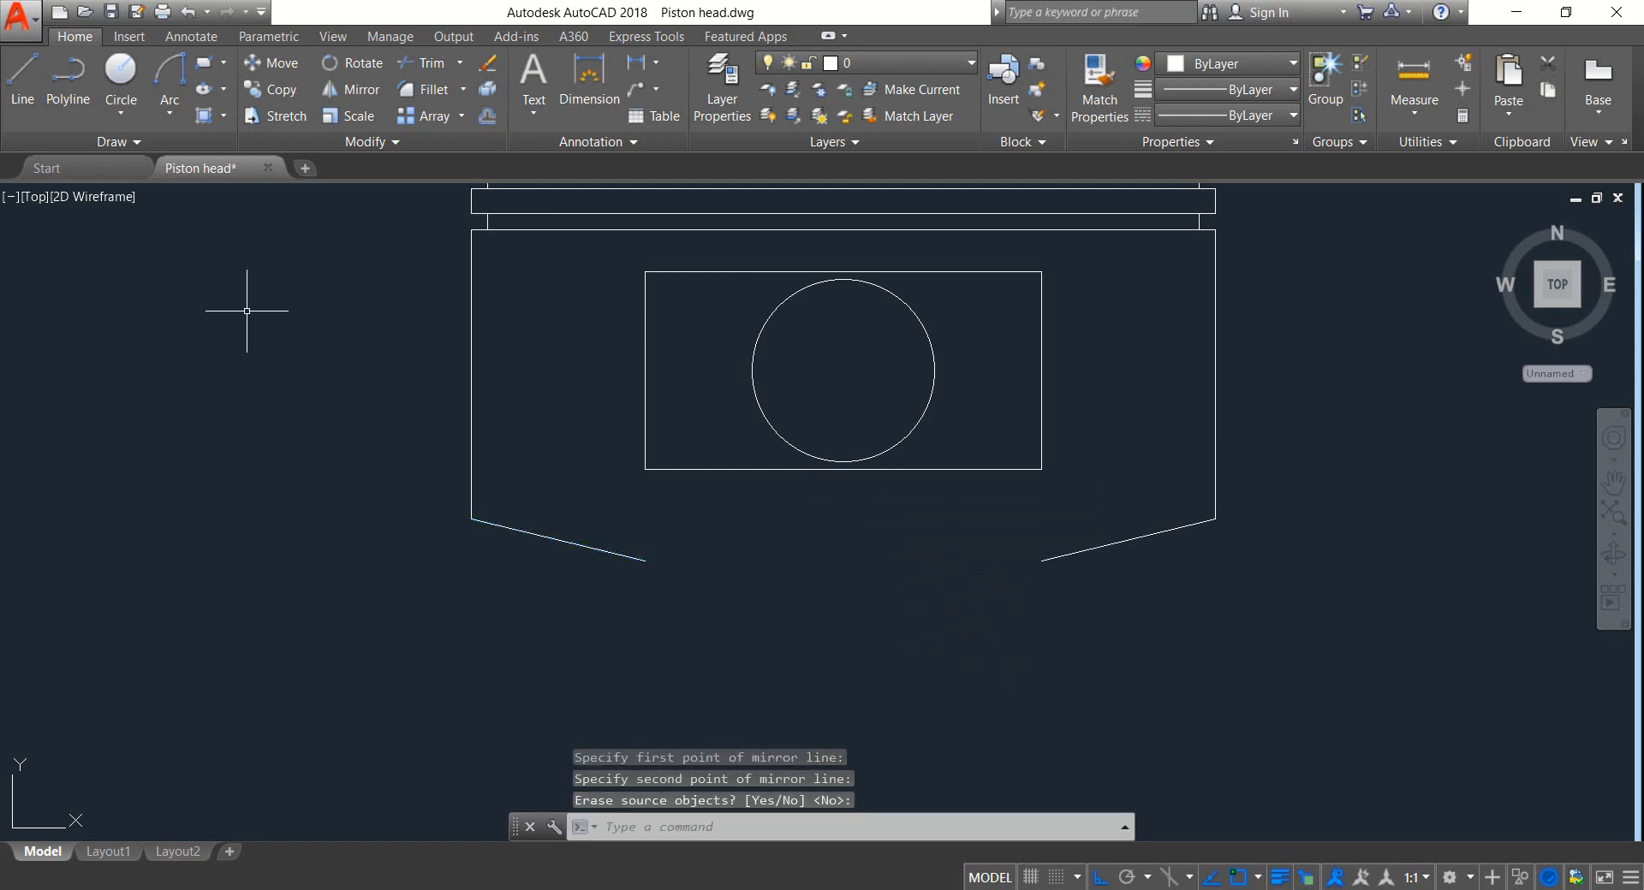
Step: Draw a horizontal line joining the lower ends of the two slanted lines to close the piston's bottom edge
left_click(17, 77)
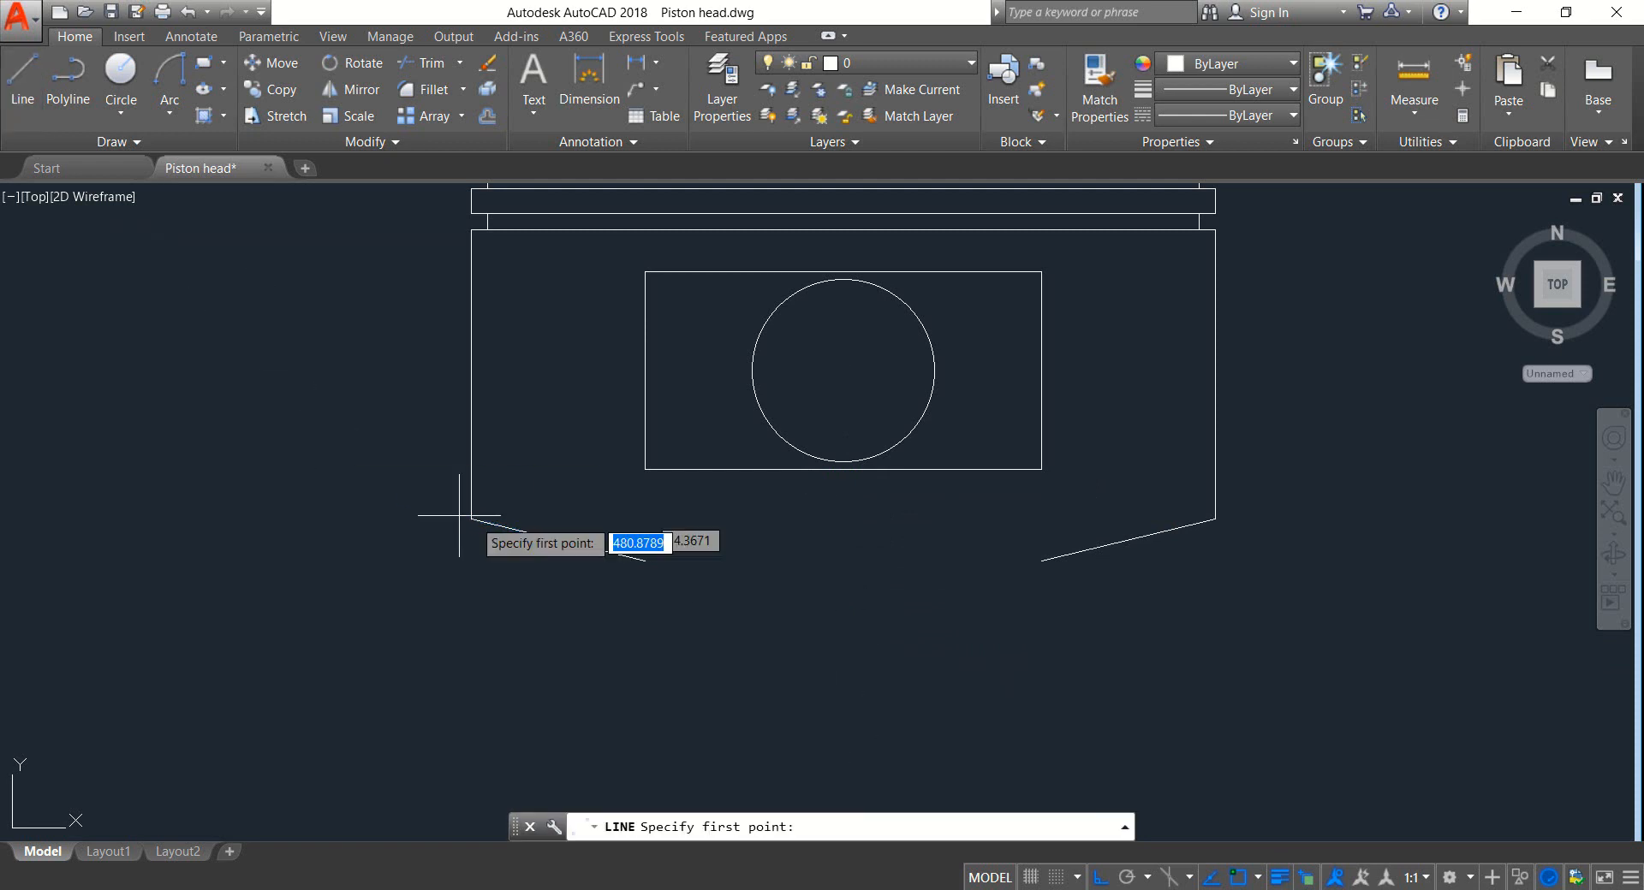
left_click(645, 561)
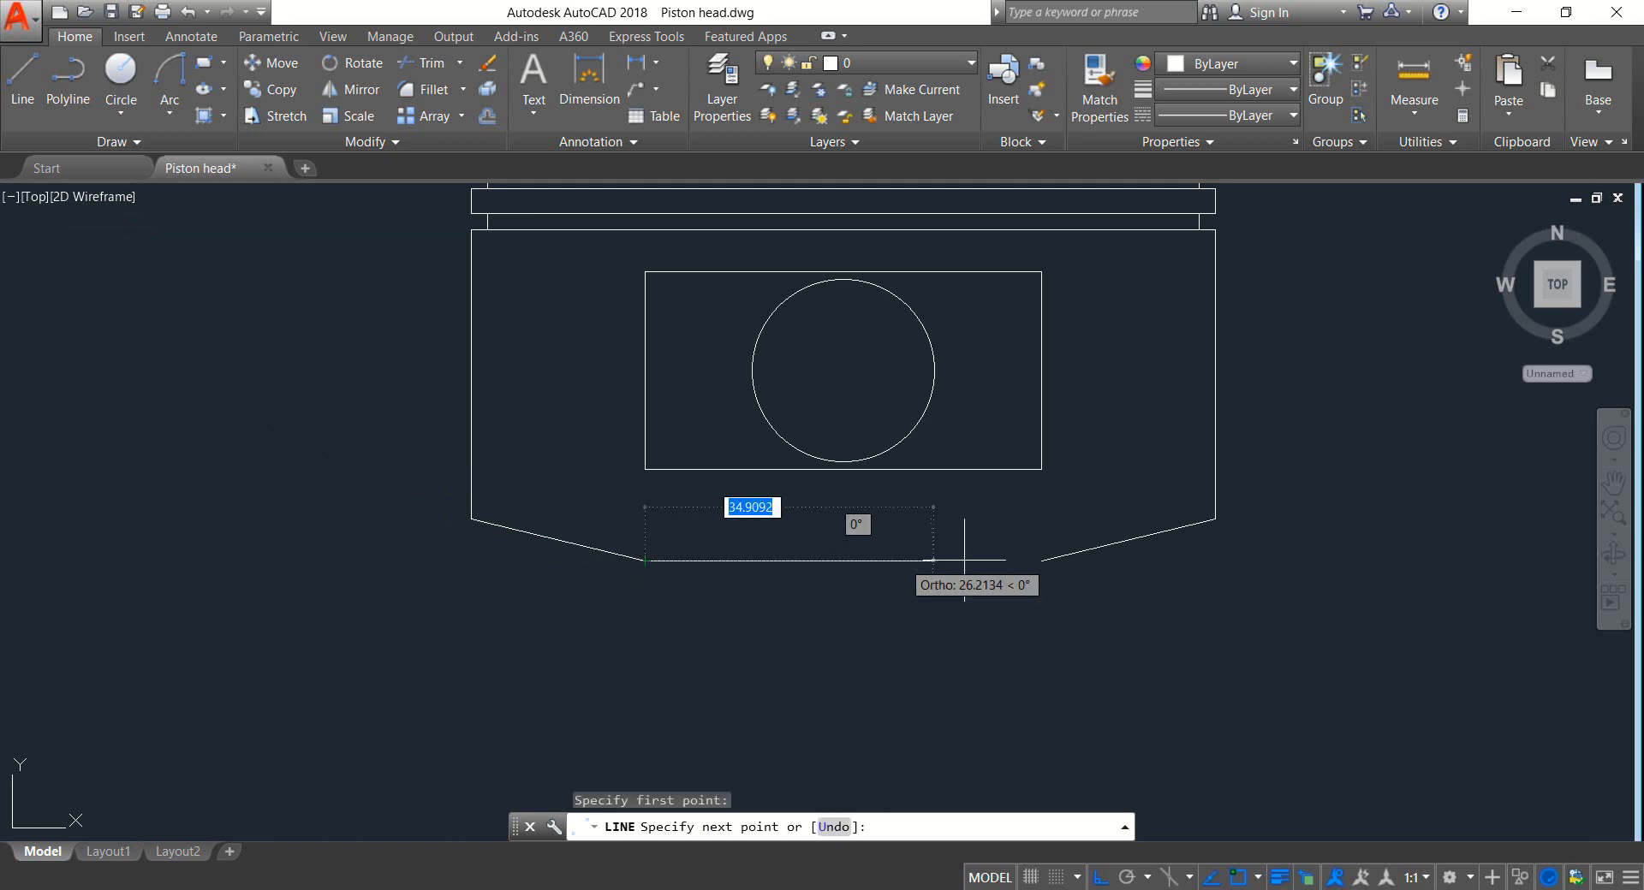
left_click(1041, 561)
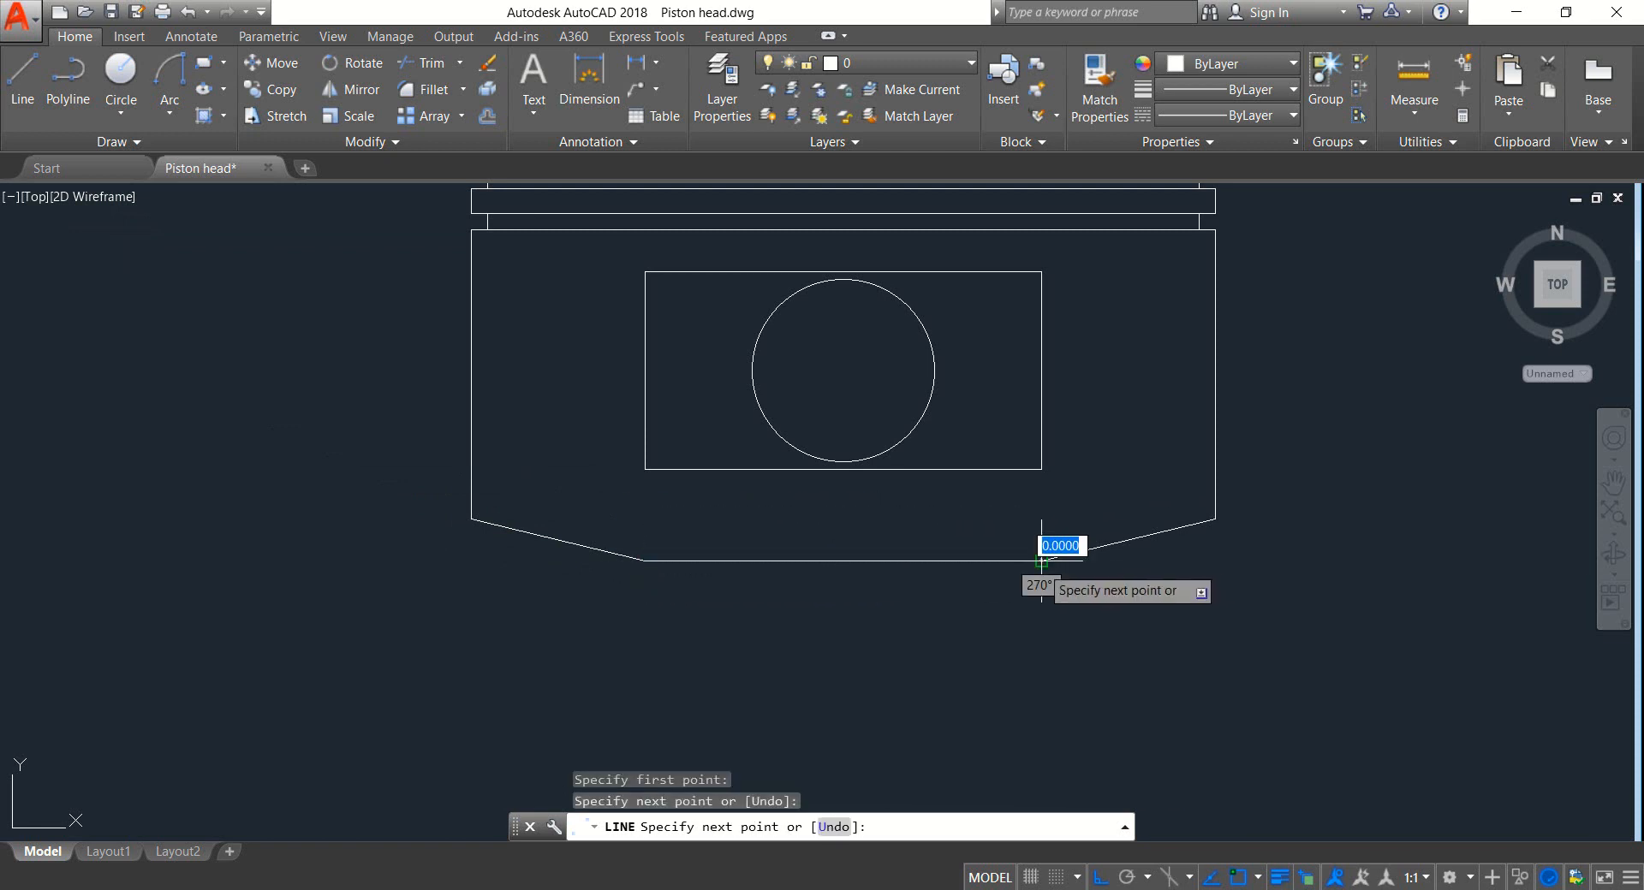
key("Return")
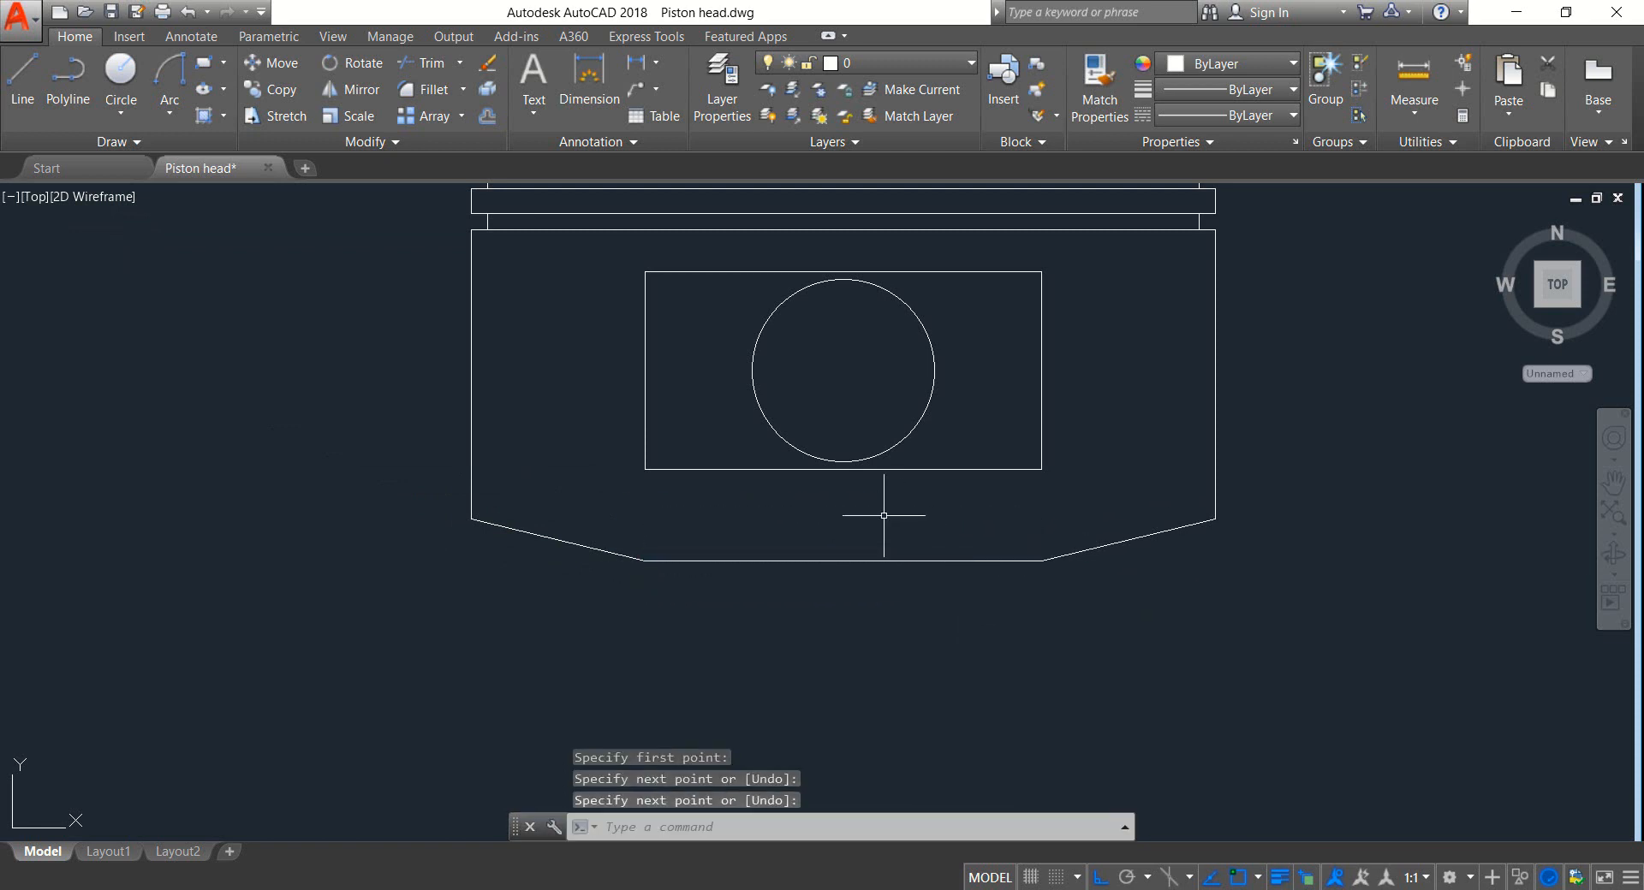
Step: Add a linear dimension for the piston's overall width between the two crown corners, placed above the crown arc
middle_click_drag(884, 515, 871, 694)
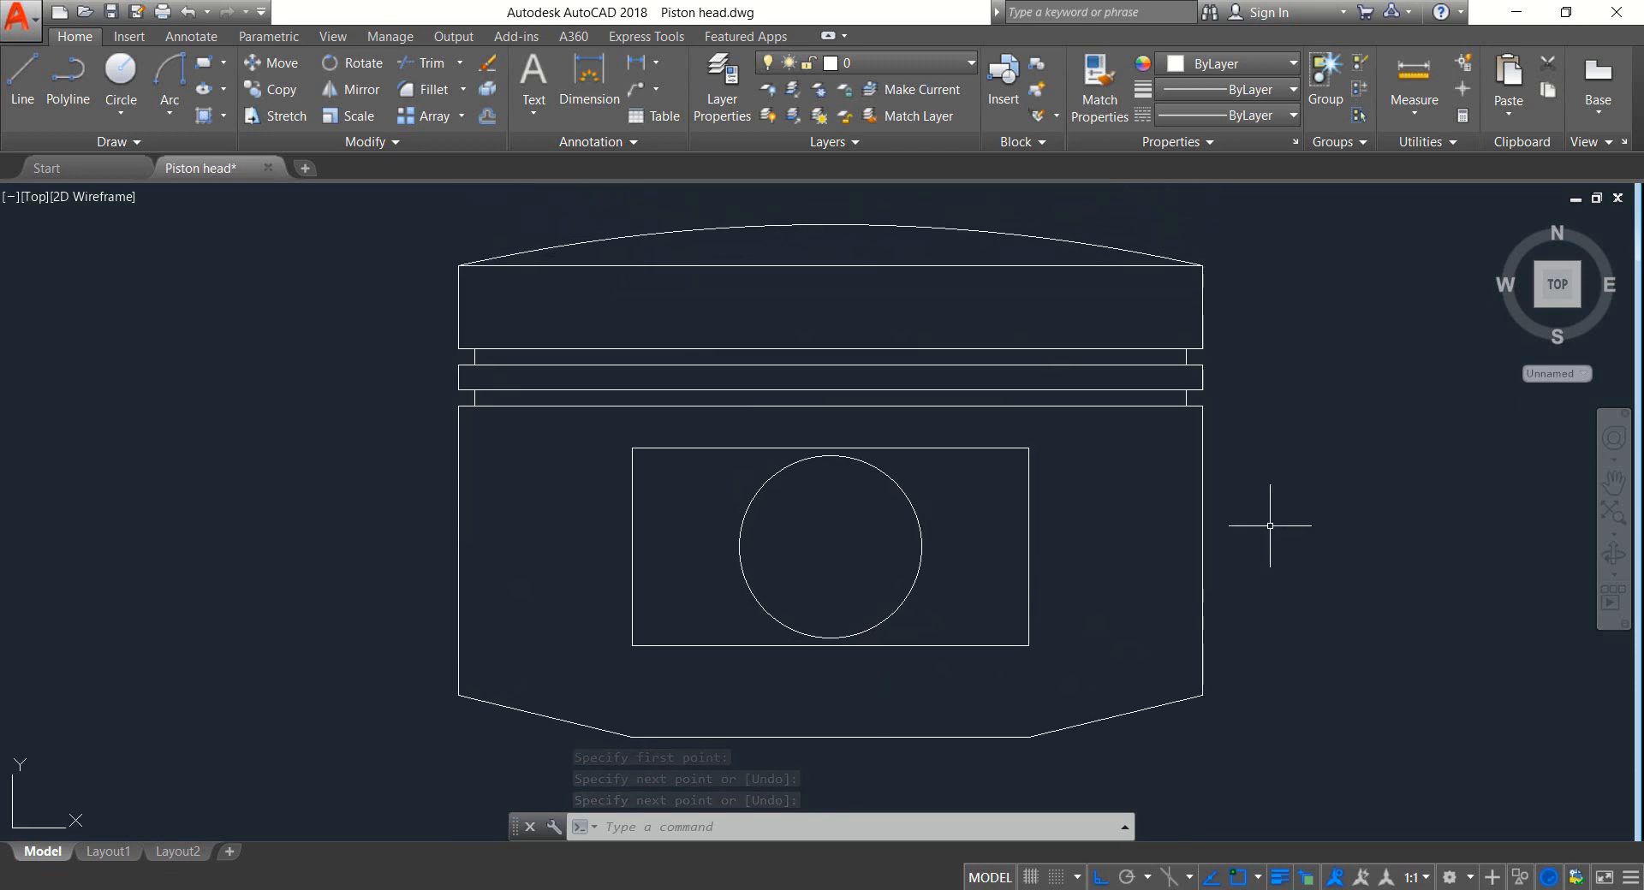
middle_click_drag(1294, 488, 1267, 508)
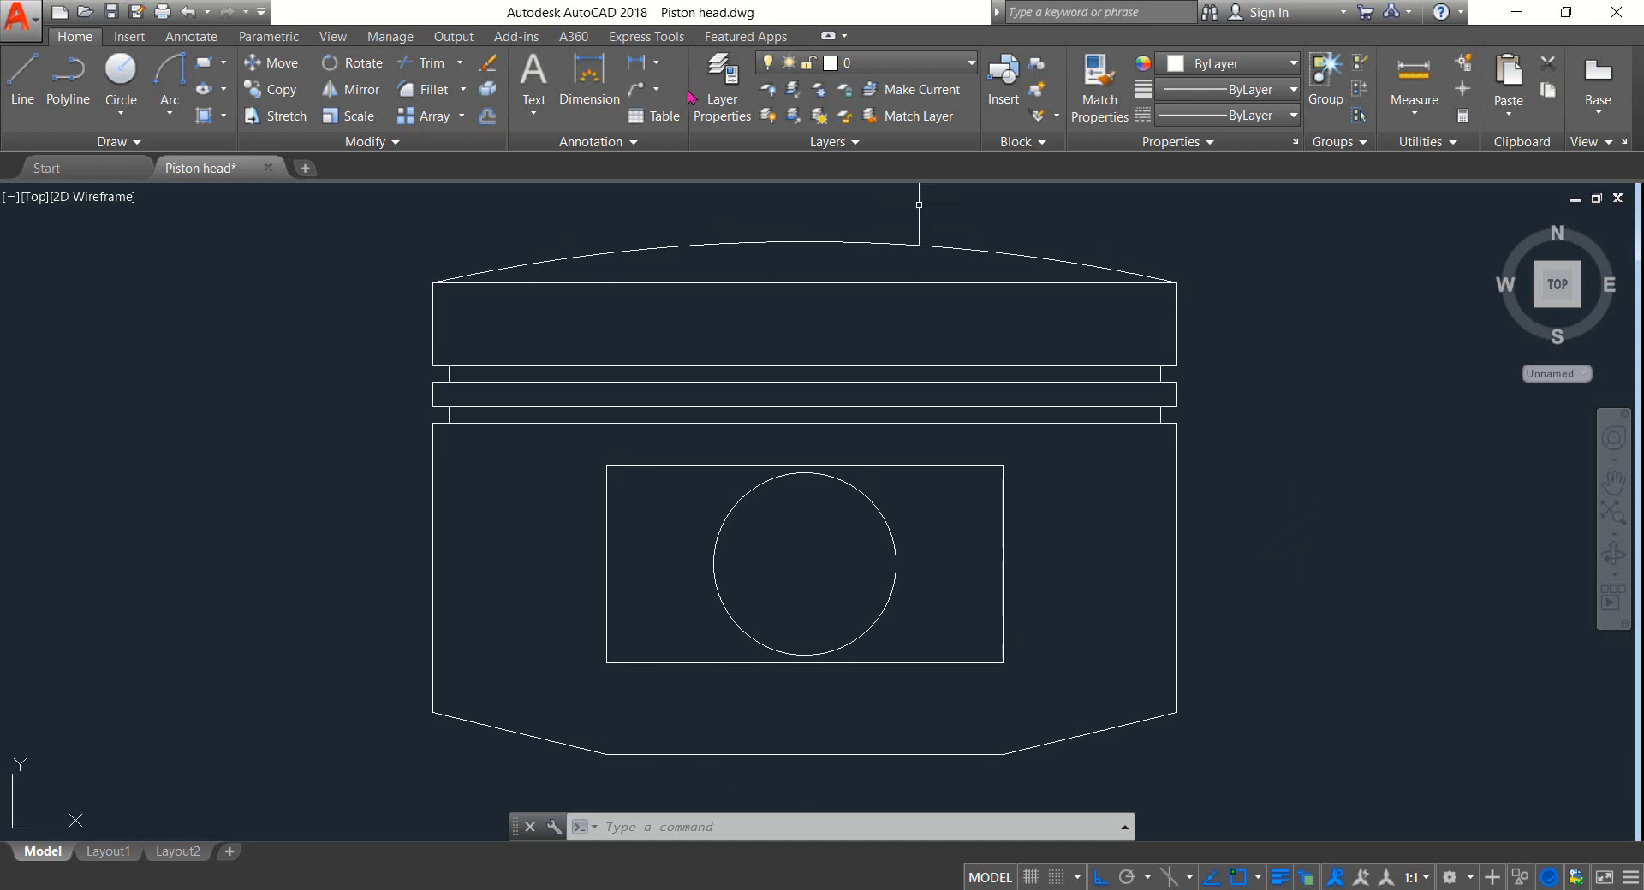
left_click(657, 68)
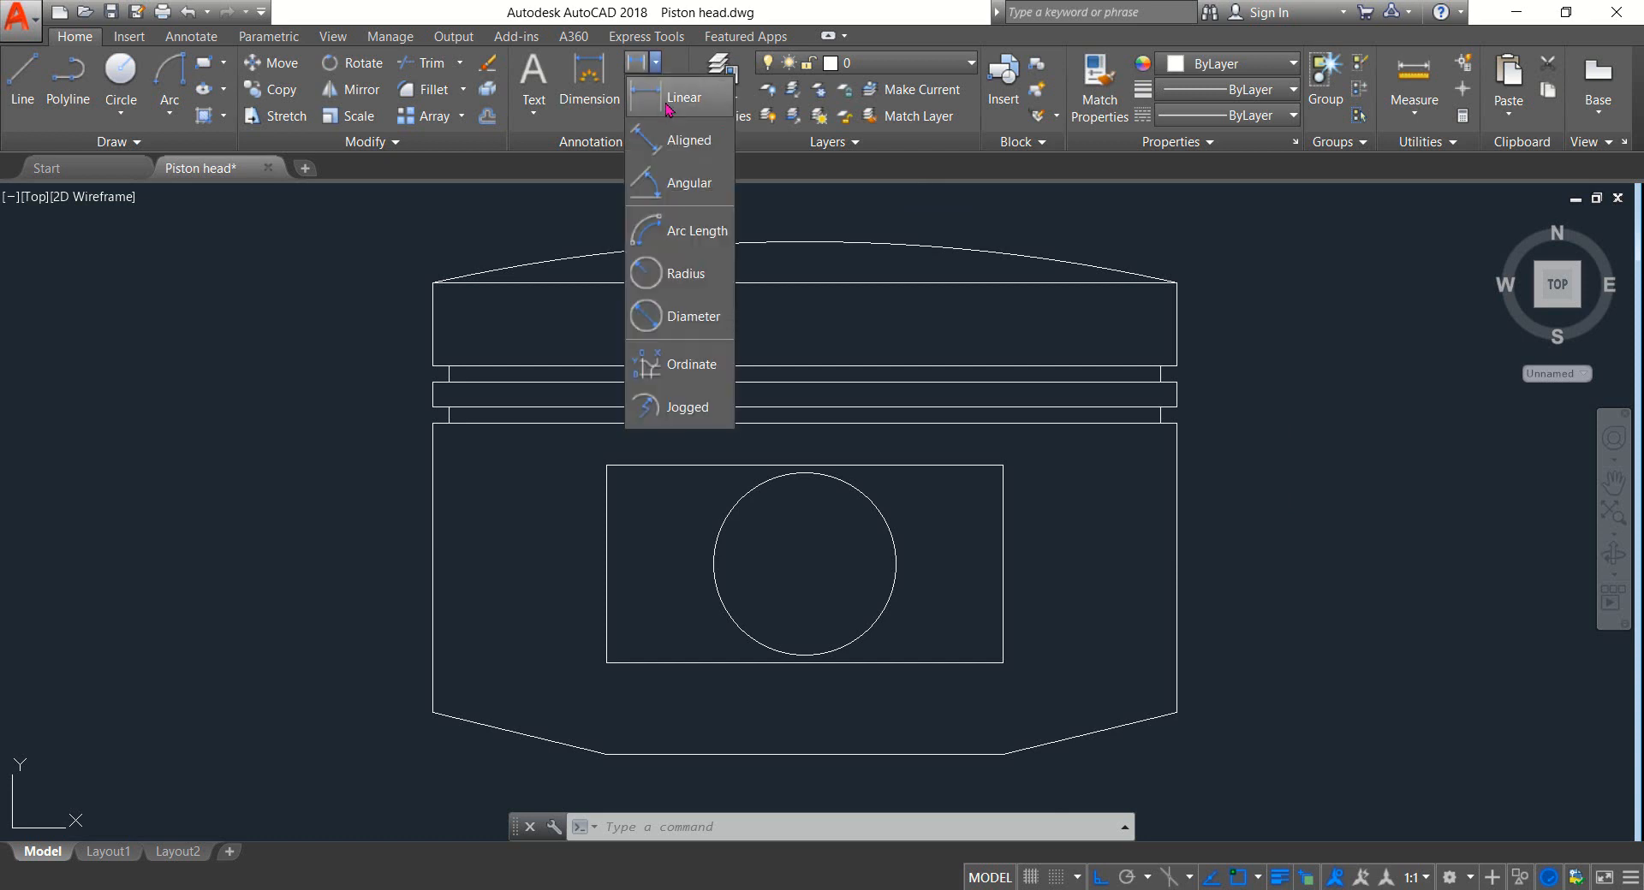
left_click(665, 106)
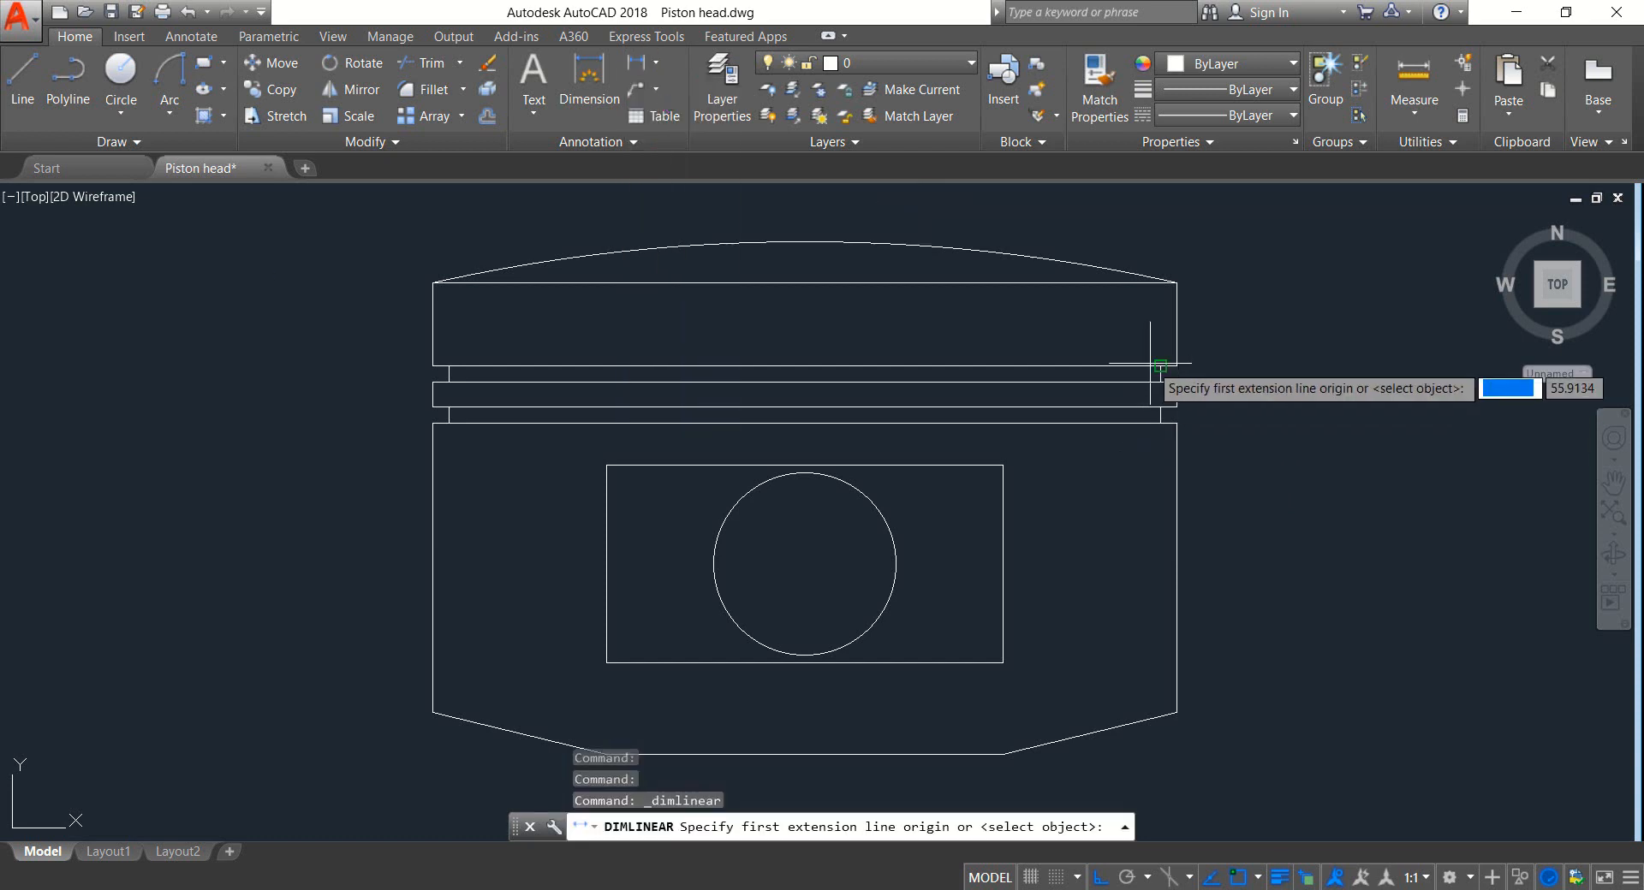
middle_click_drag(1220, 369, 1223, 406)
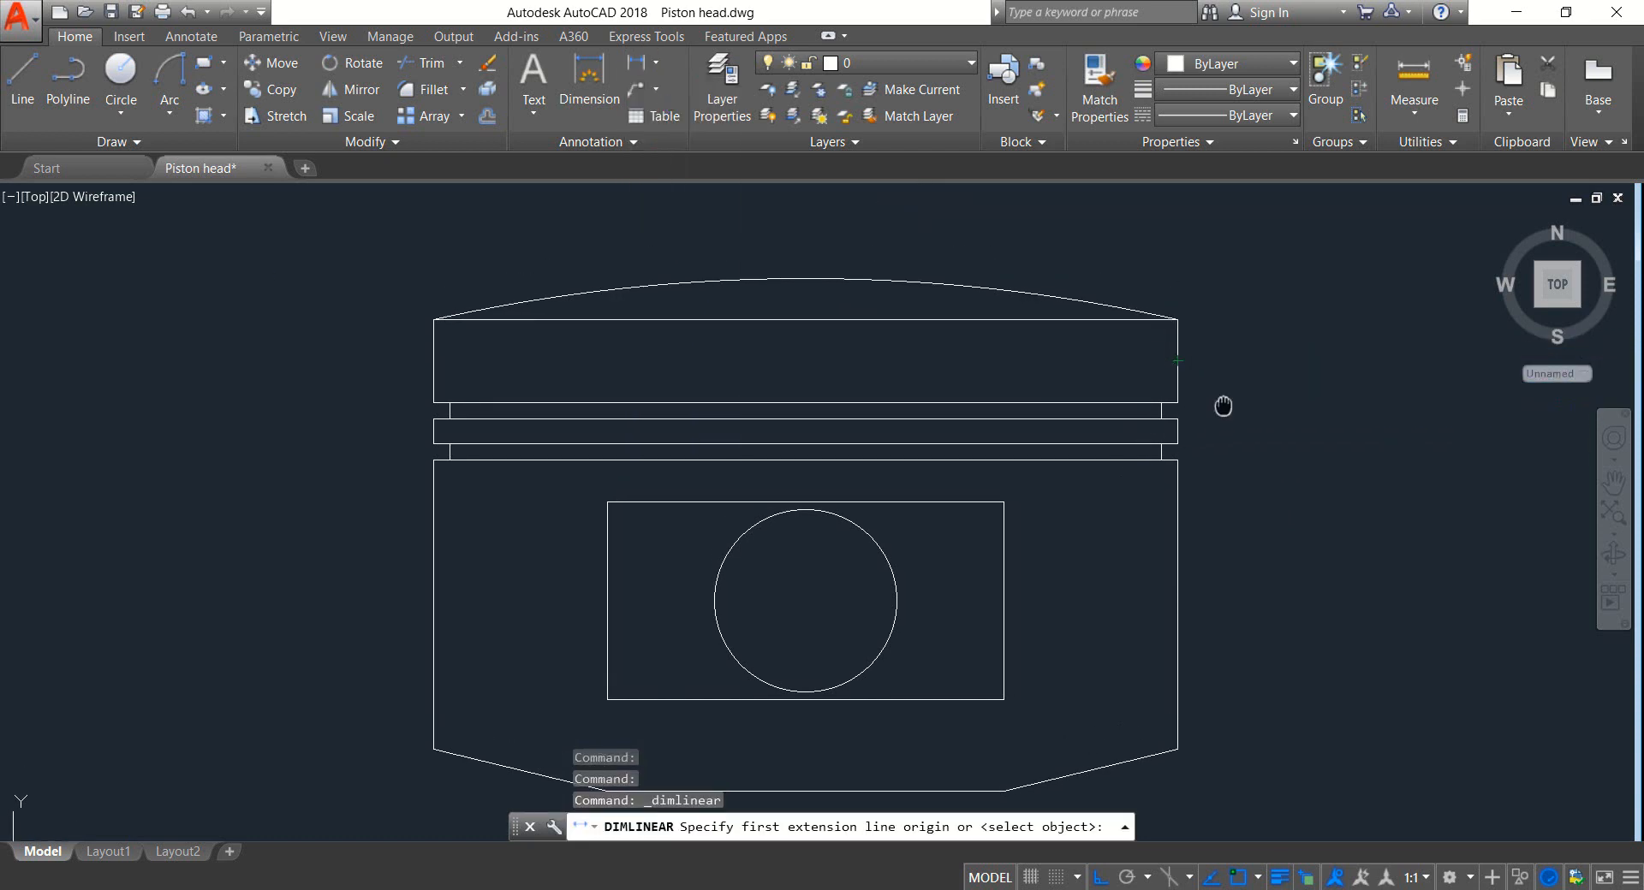
left_click(1177, 319)
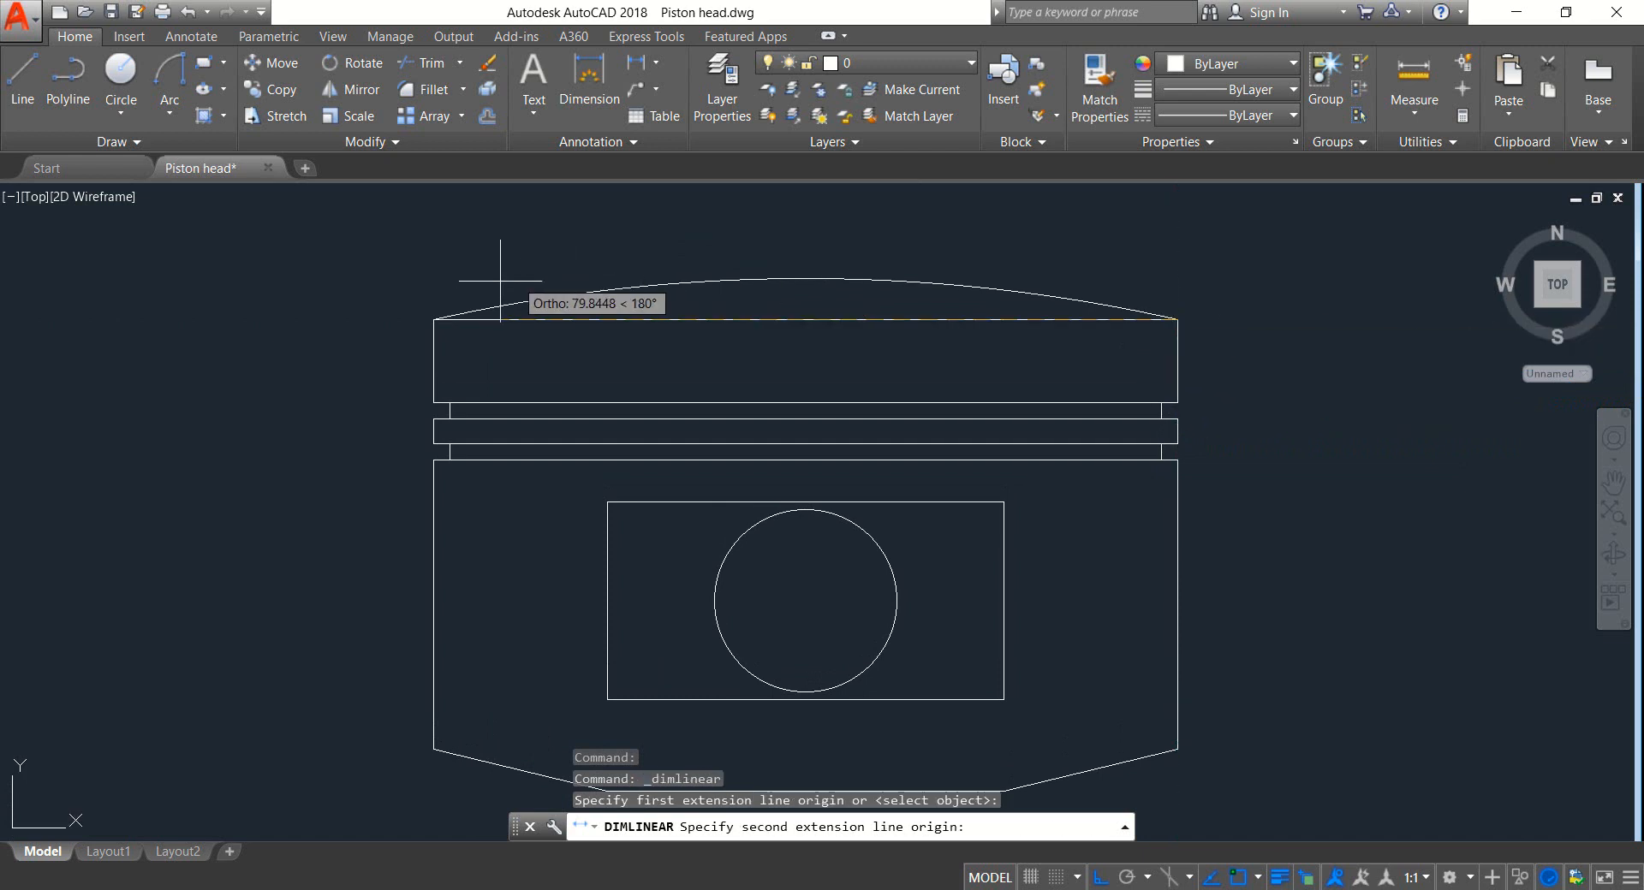
left_click(441, 319)
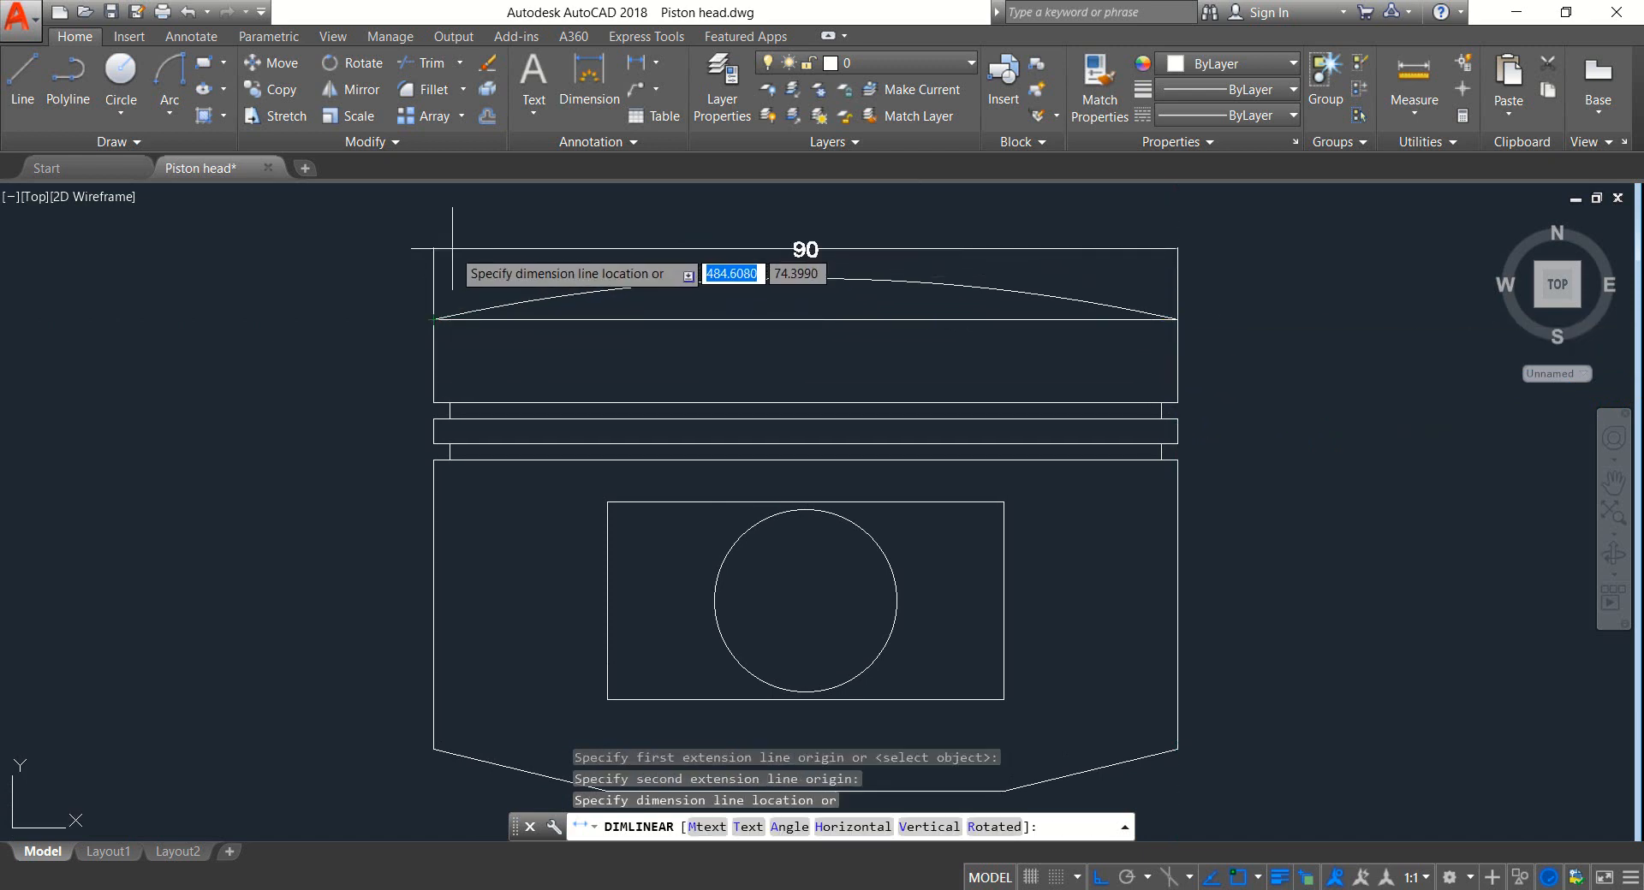
left_click(446, 249)
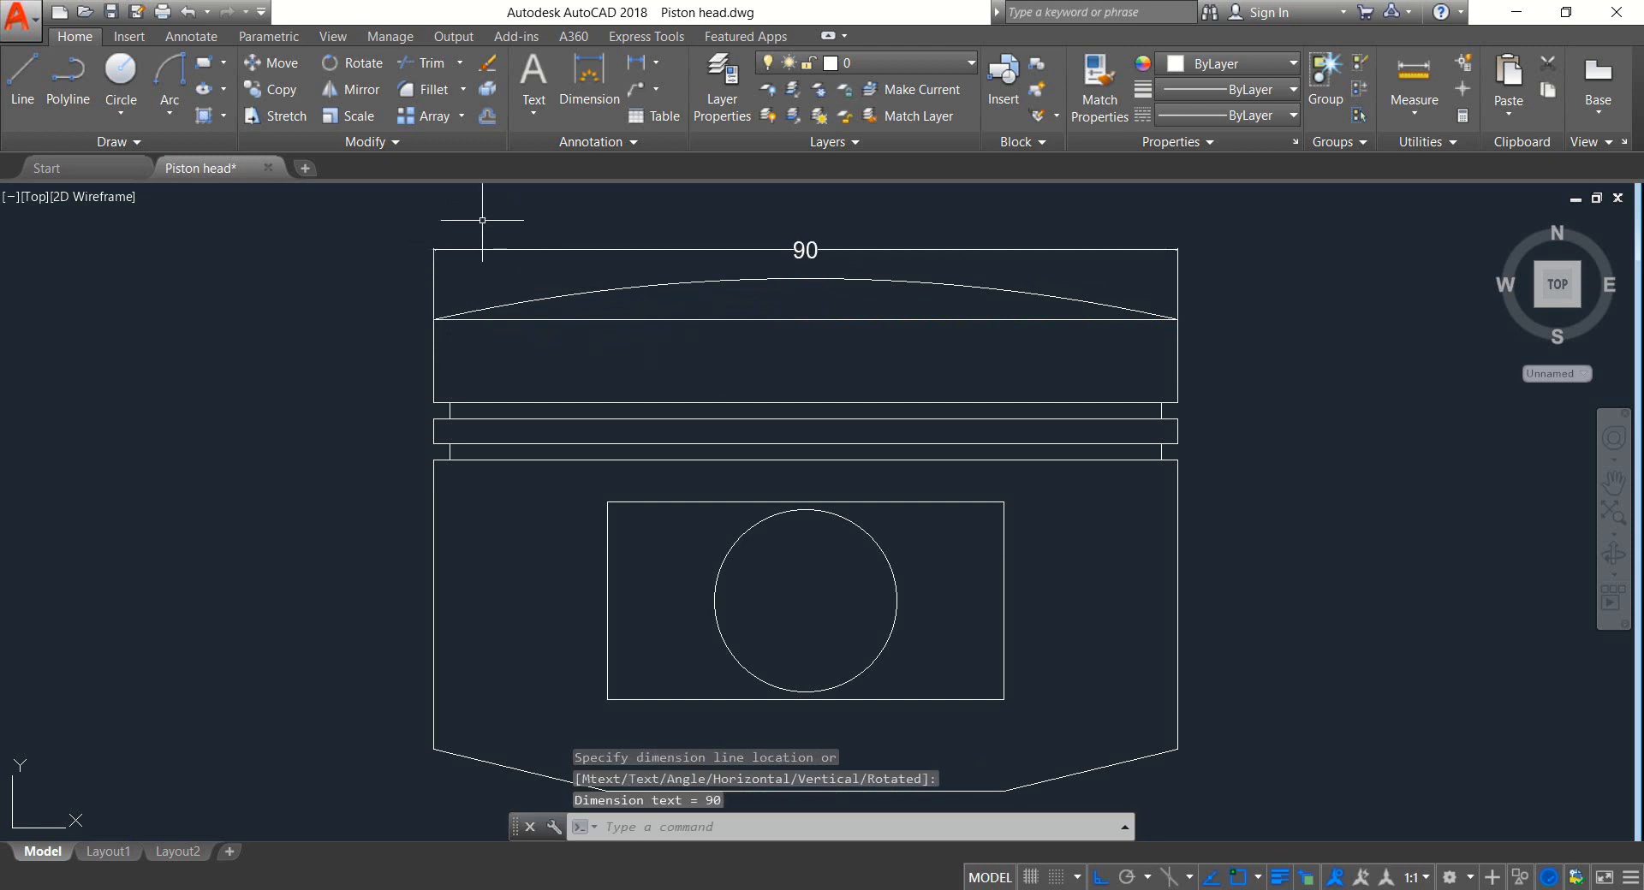
Step: Add a linear dimension for the height of the top land on the piston's right side, placed outside the outline
left_click(635, 62)
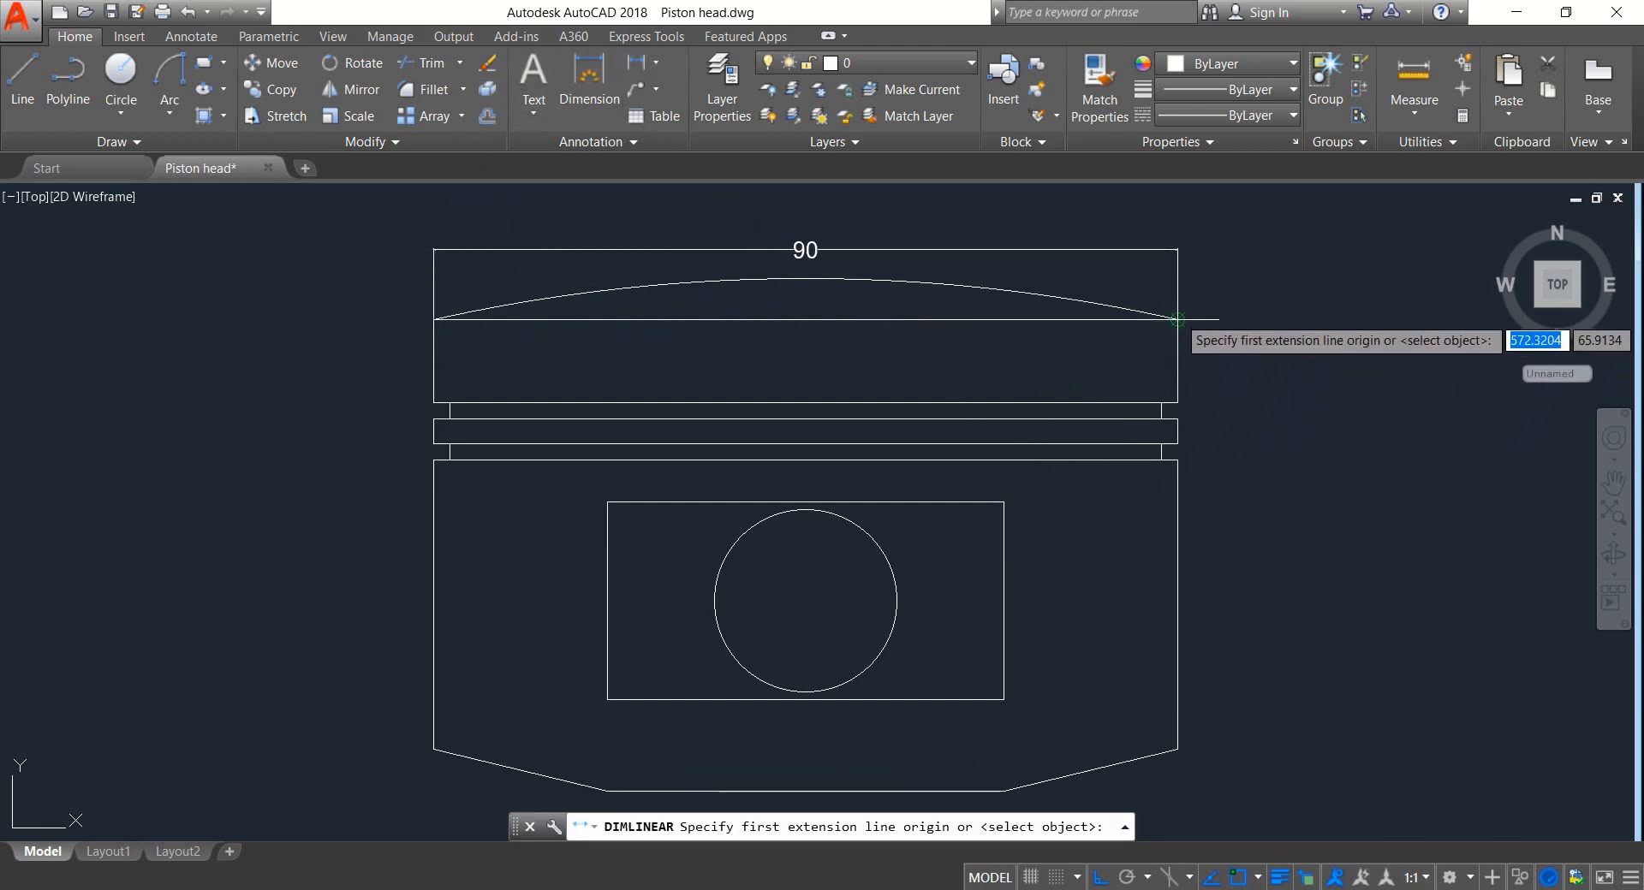
left_click(1178, 318)
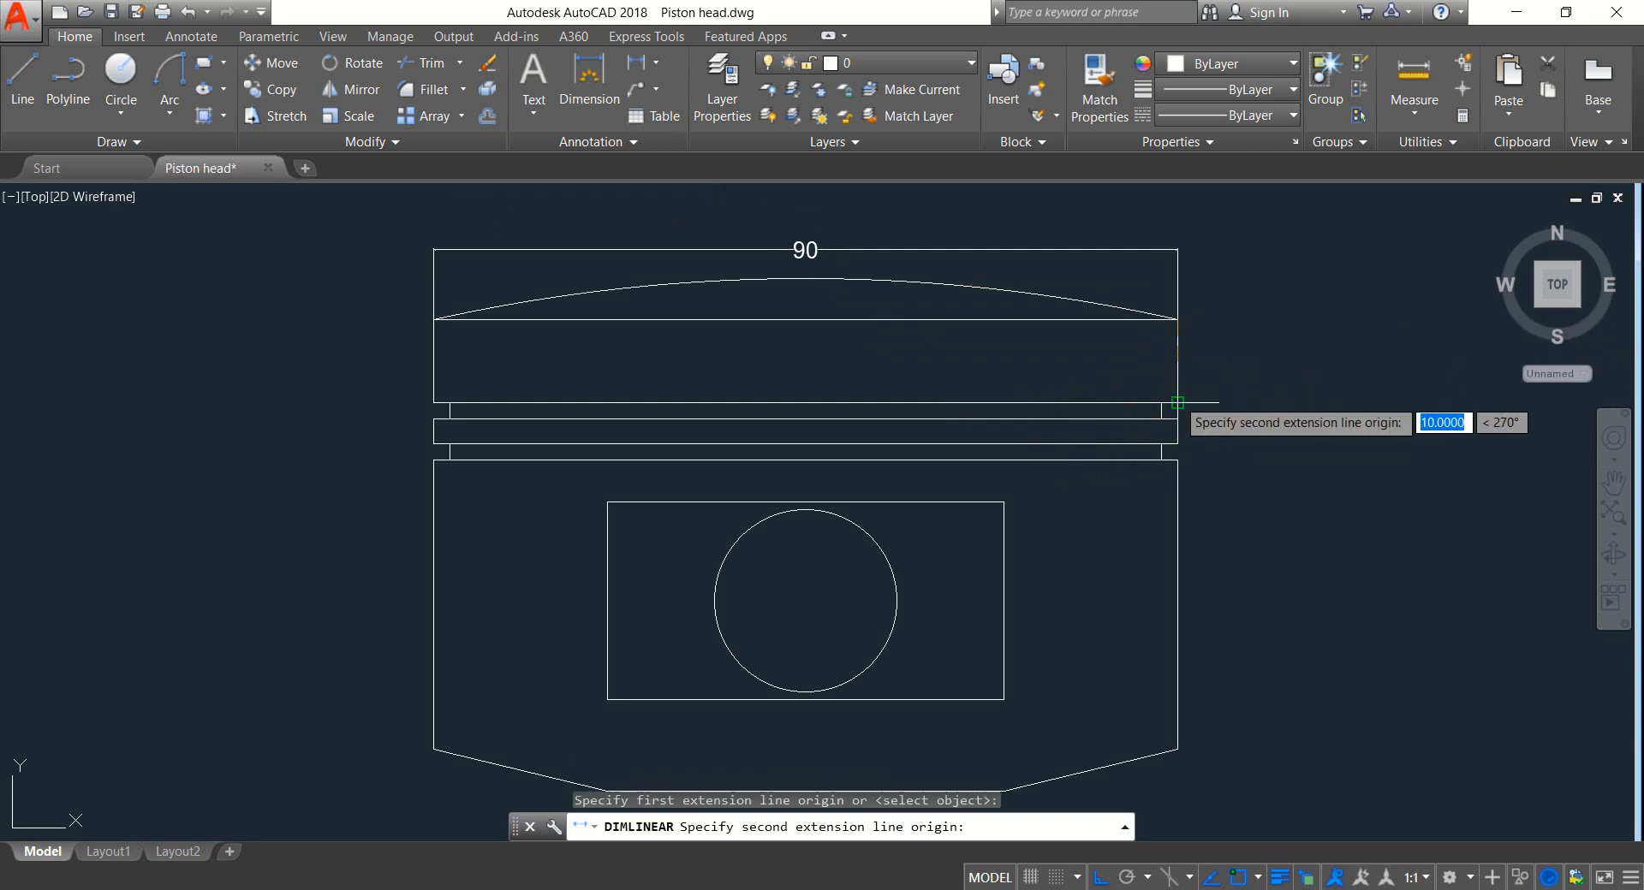
left_click(1178, 402)
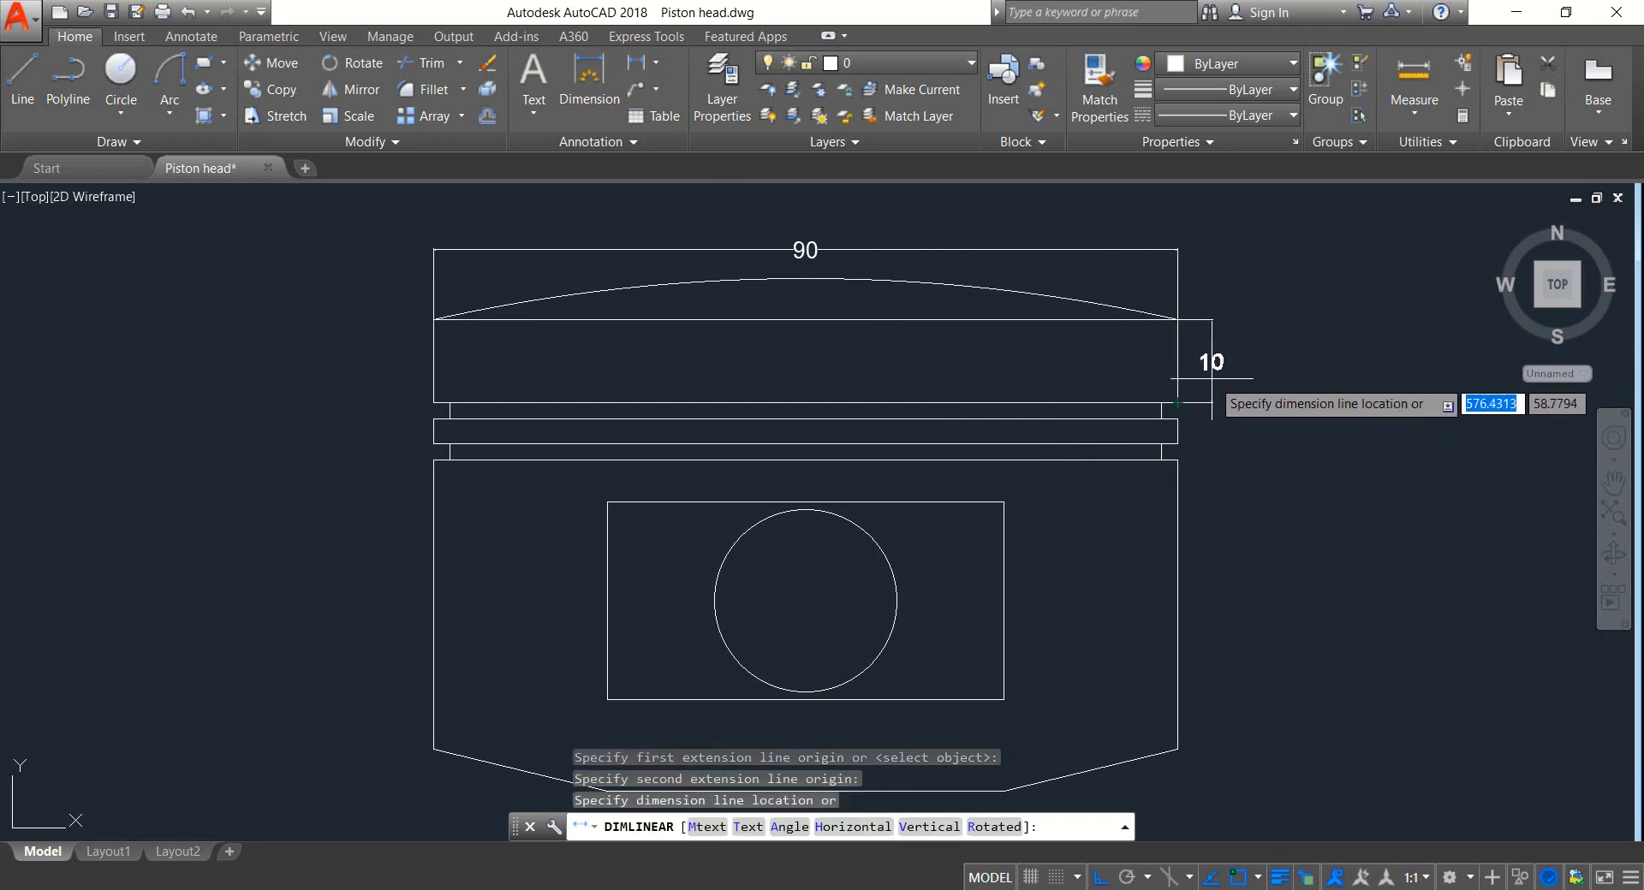
left_click(1211, 378)
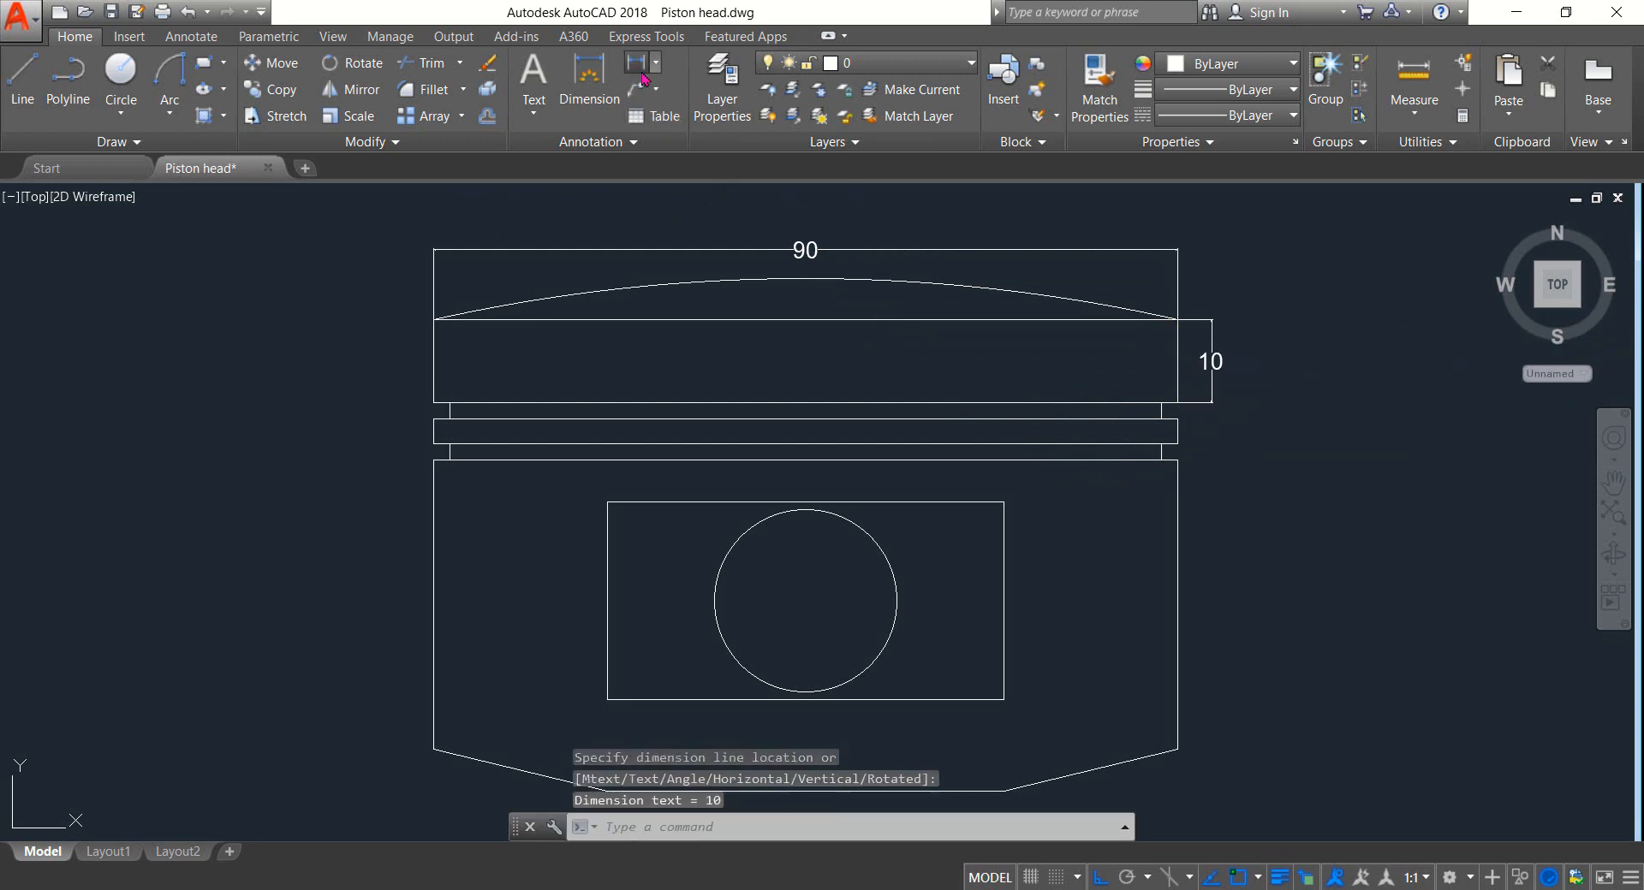
Step: Add linear dimensions for the heights of the upper and lower grooves on the right side, placed outside the outline
left_click(642, 75)
left_click(1160, 402)
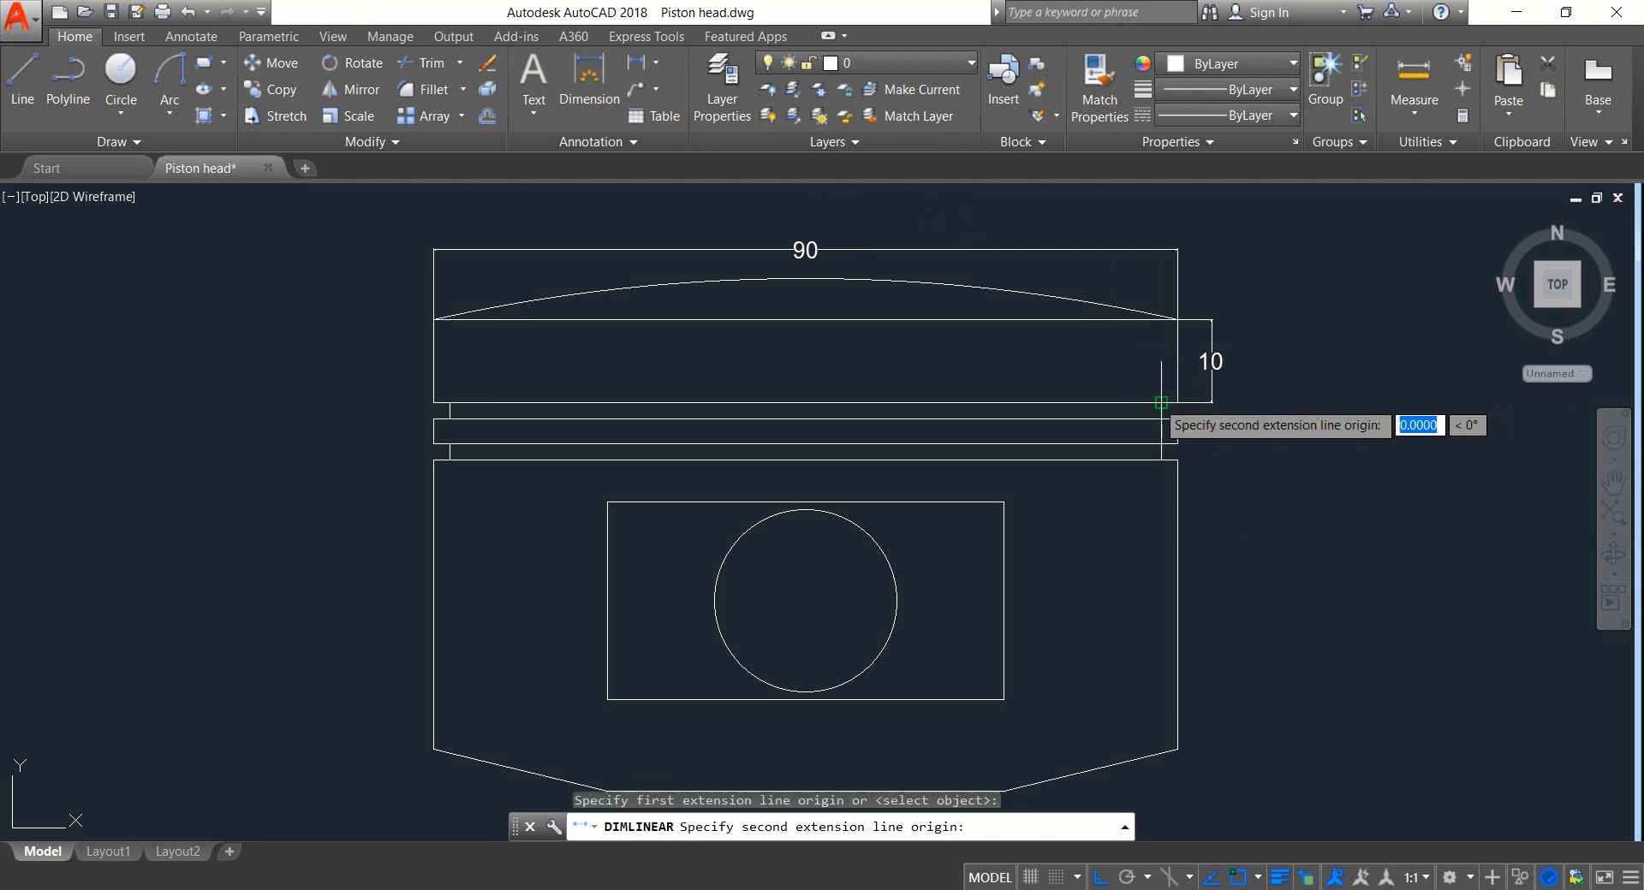
left_click(1161, 418)
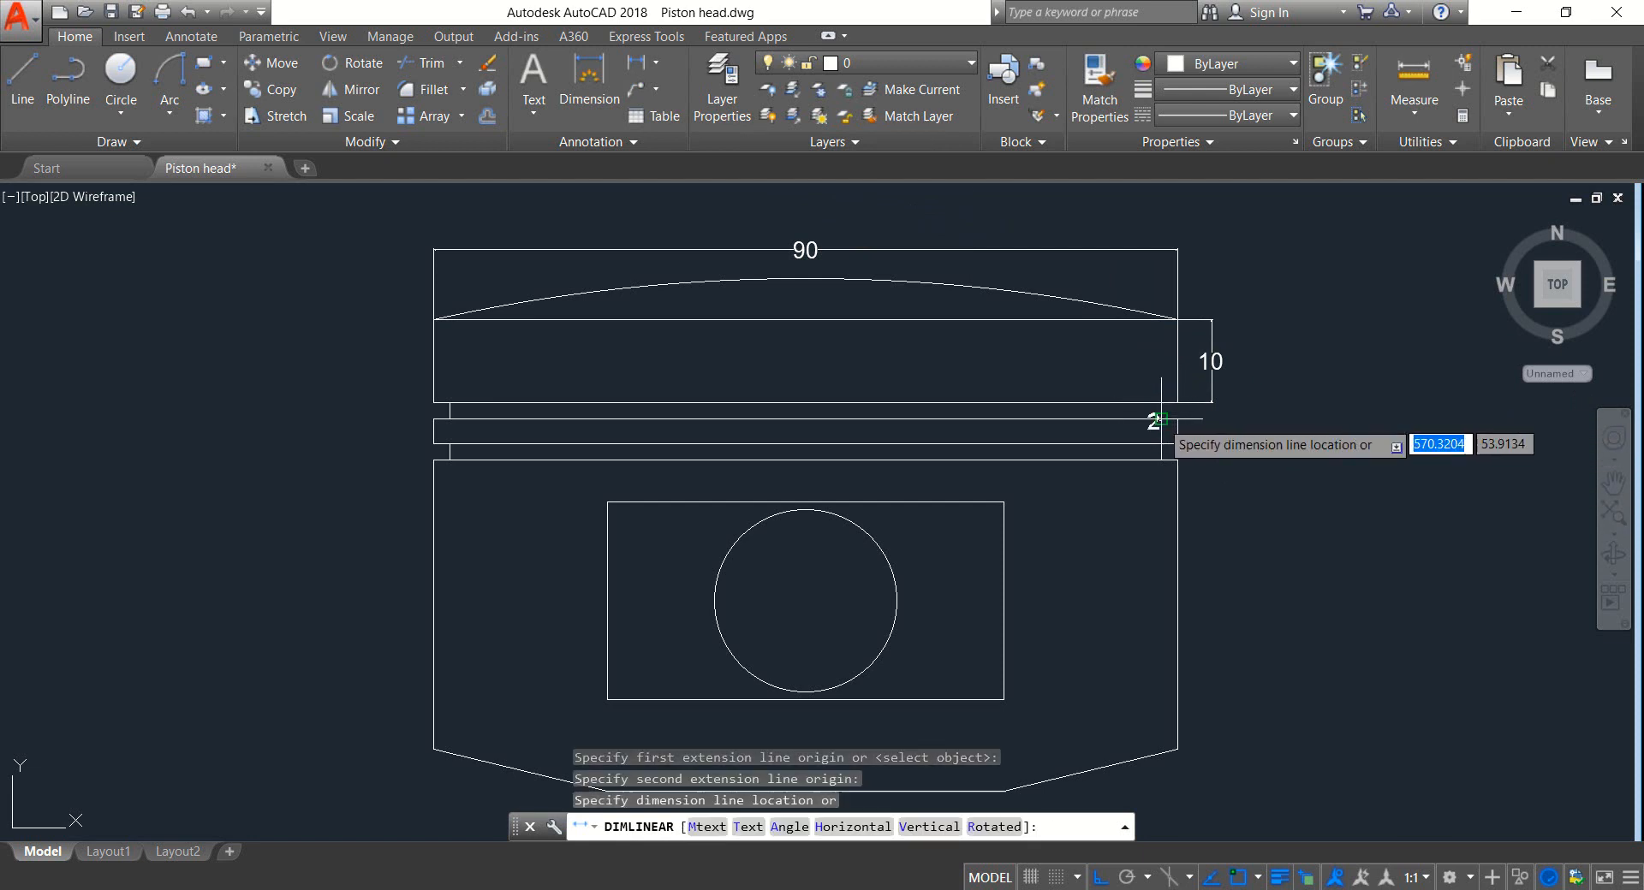
left_click(1214, 419)
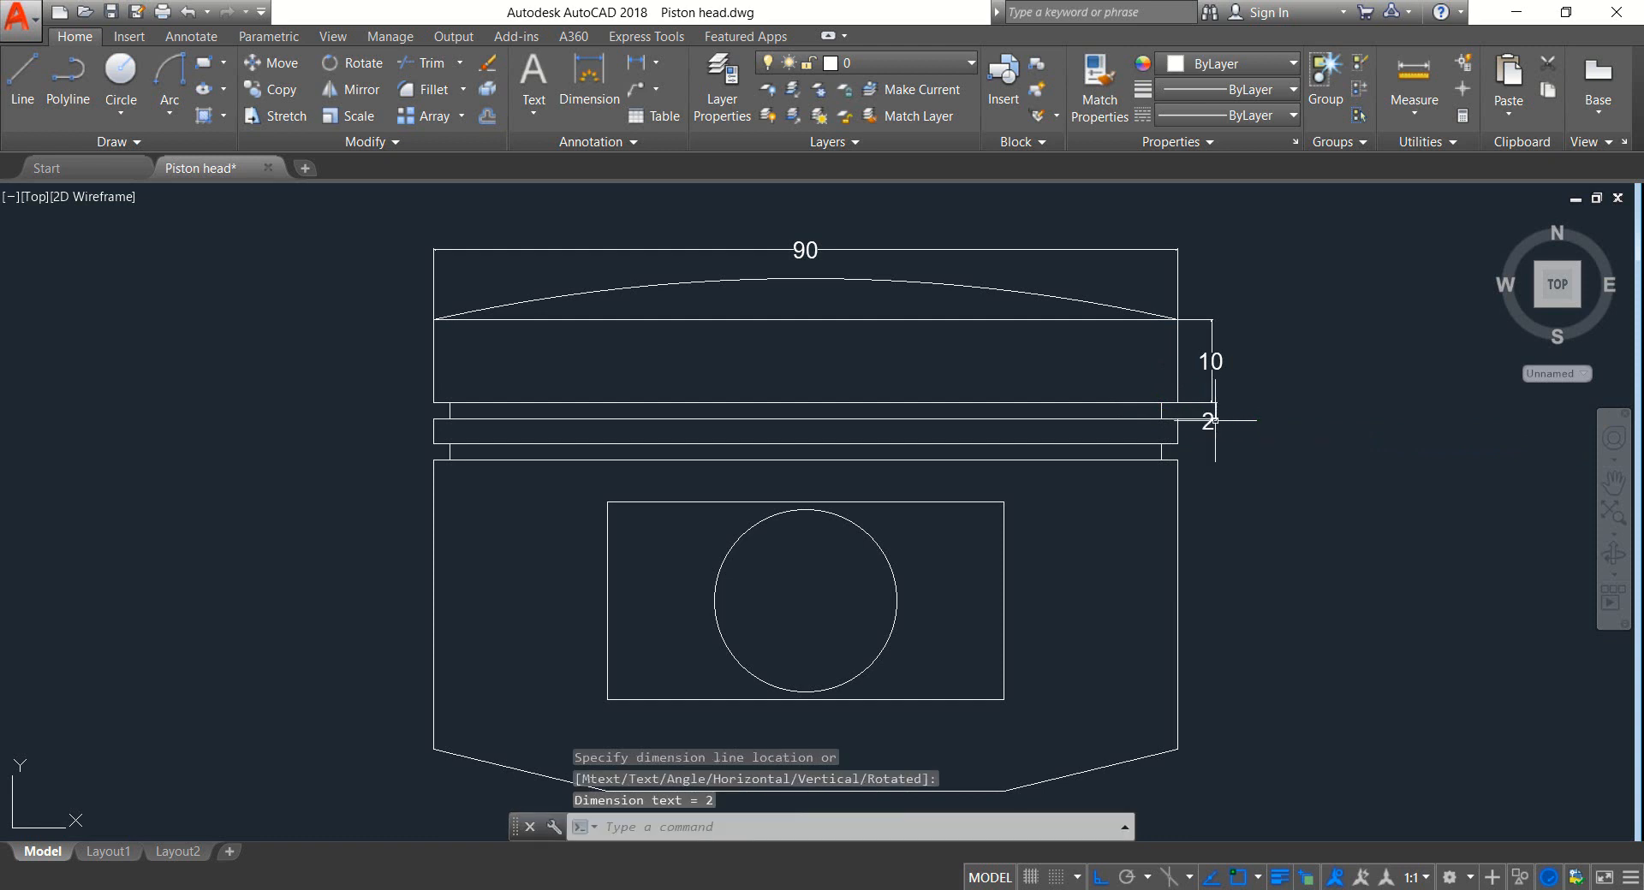
left_click(636, 66)
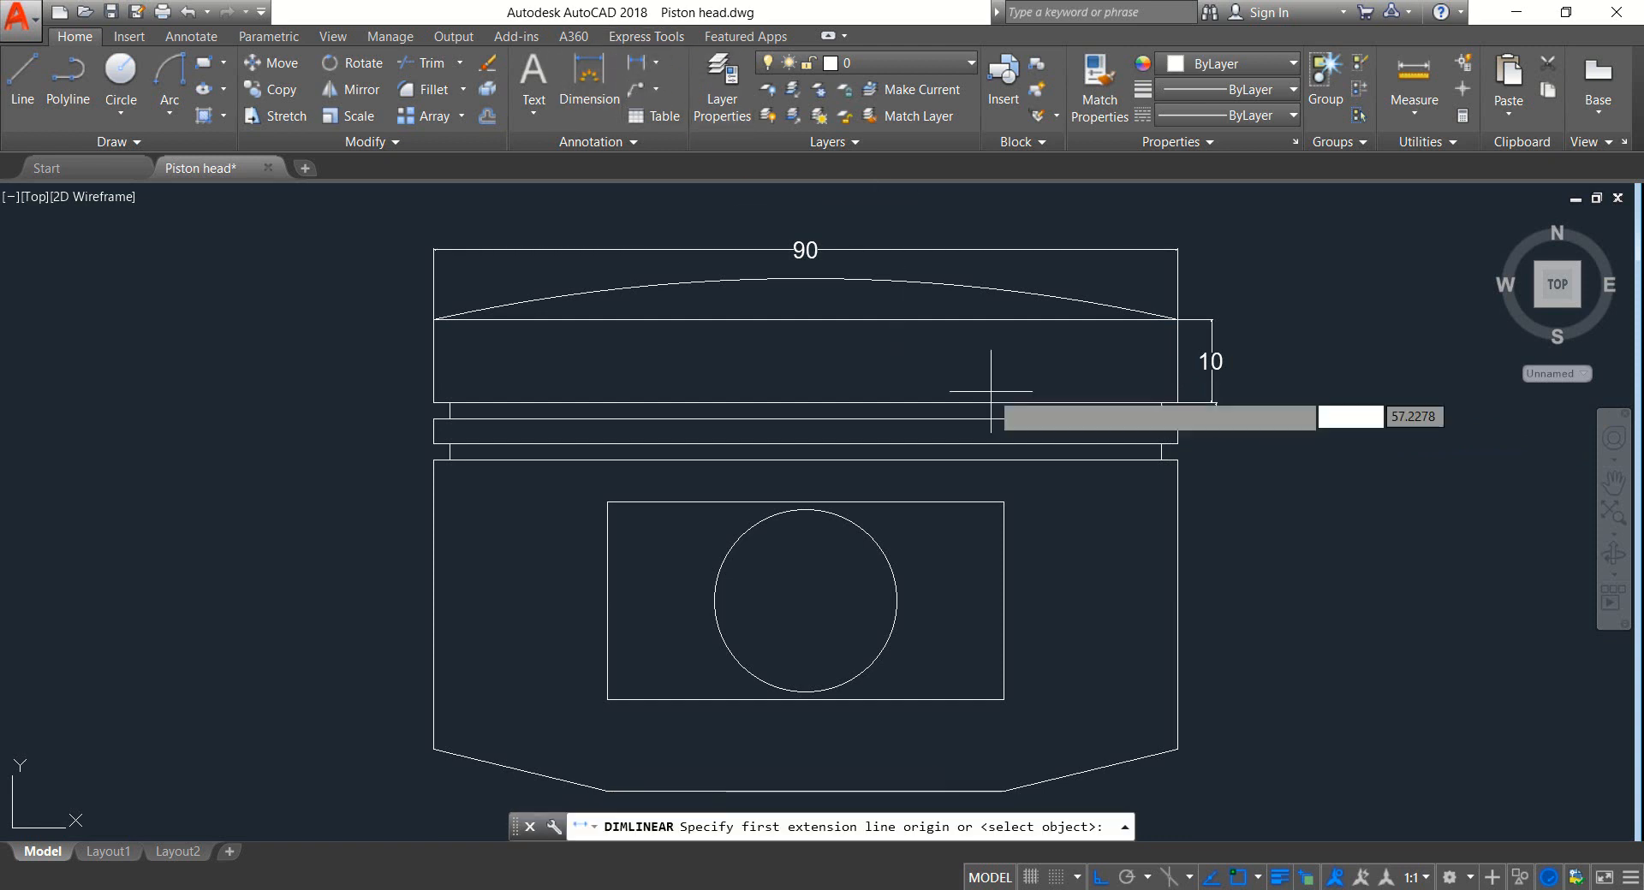
left_click(1161, 443)
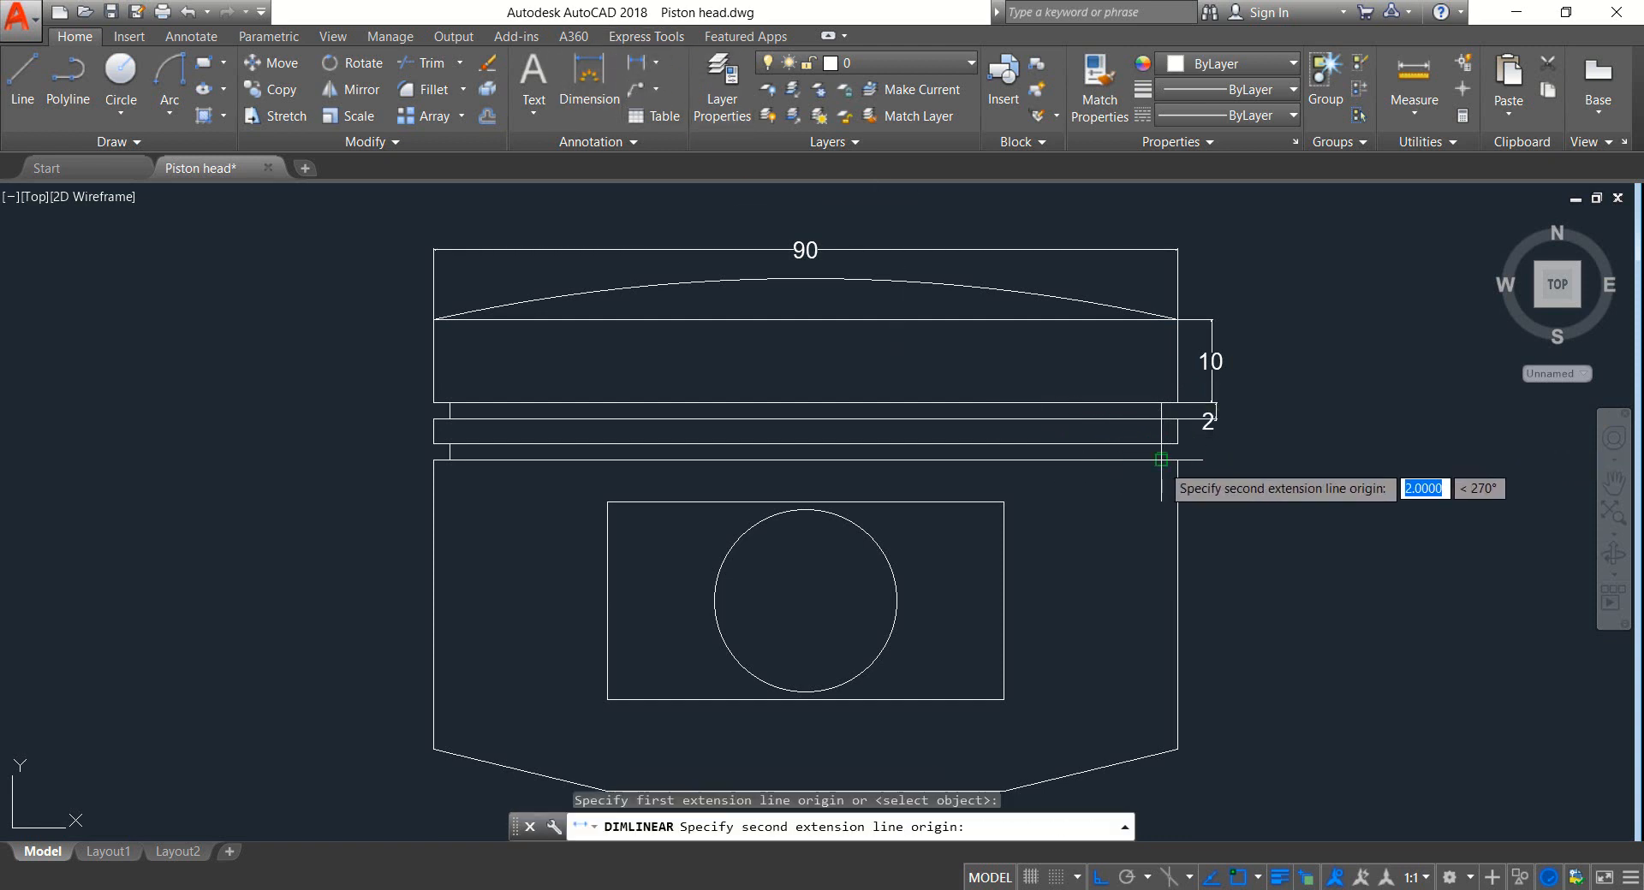
left_click(1161, 460)
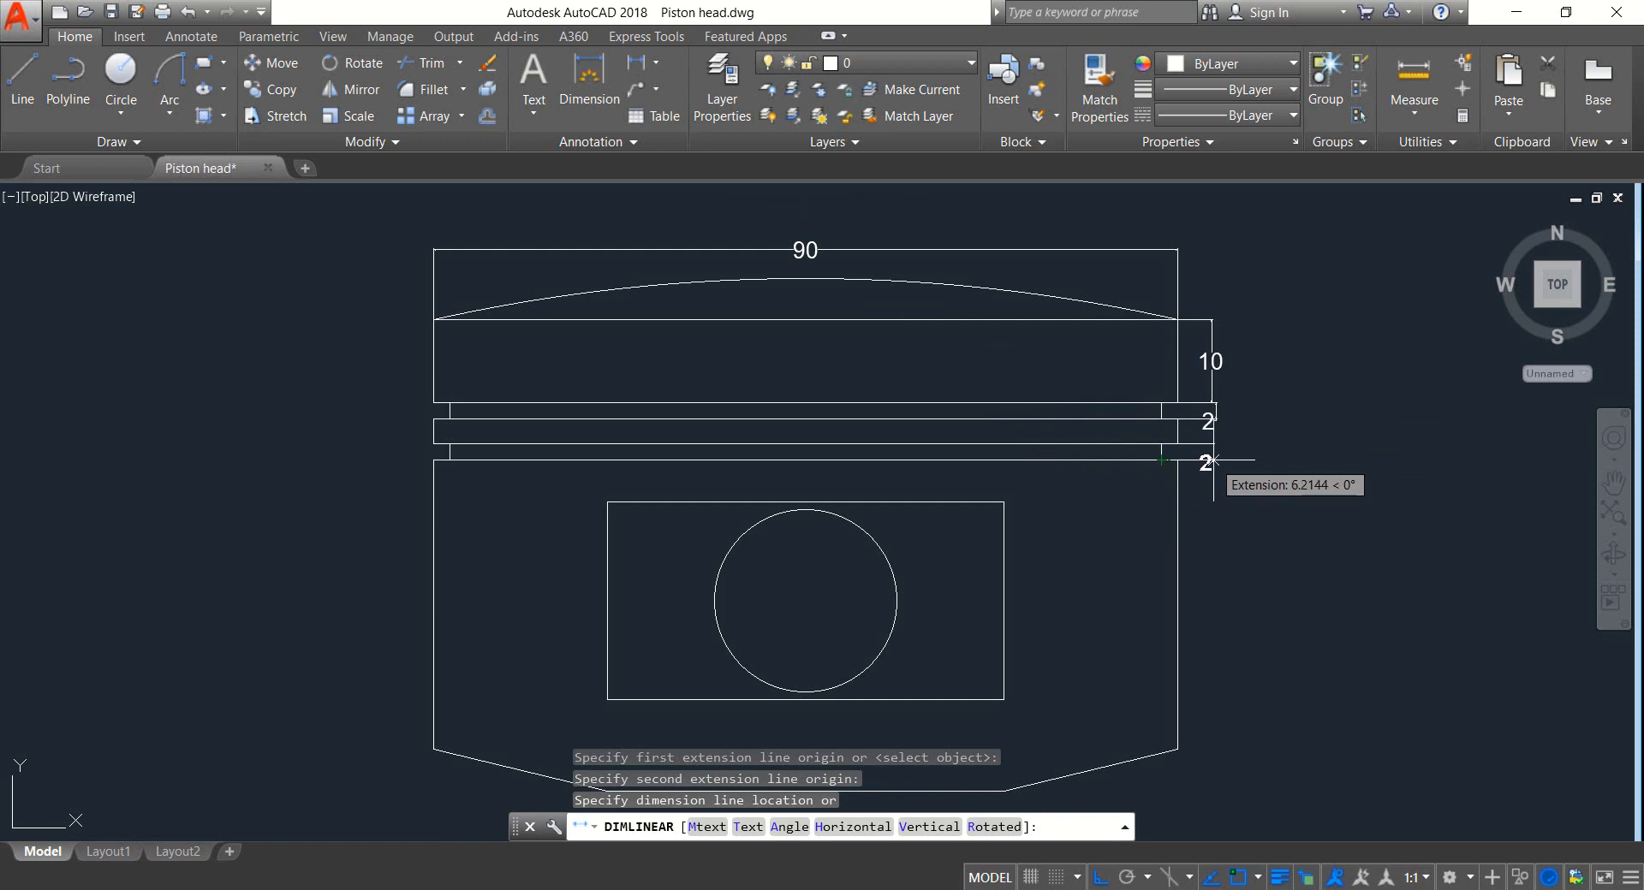
left_click(1213, 459)
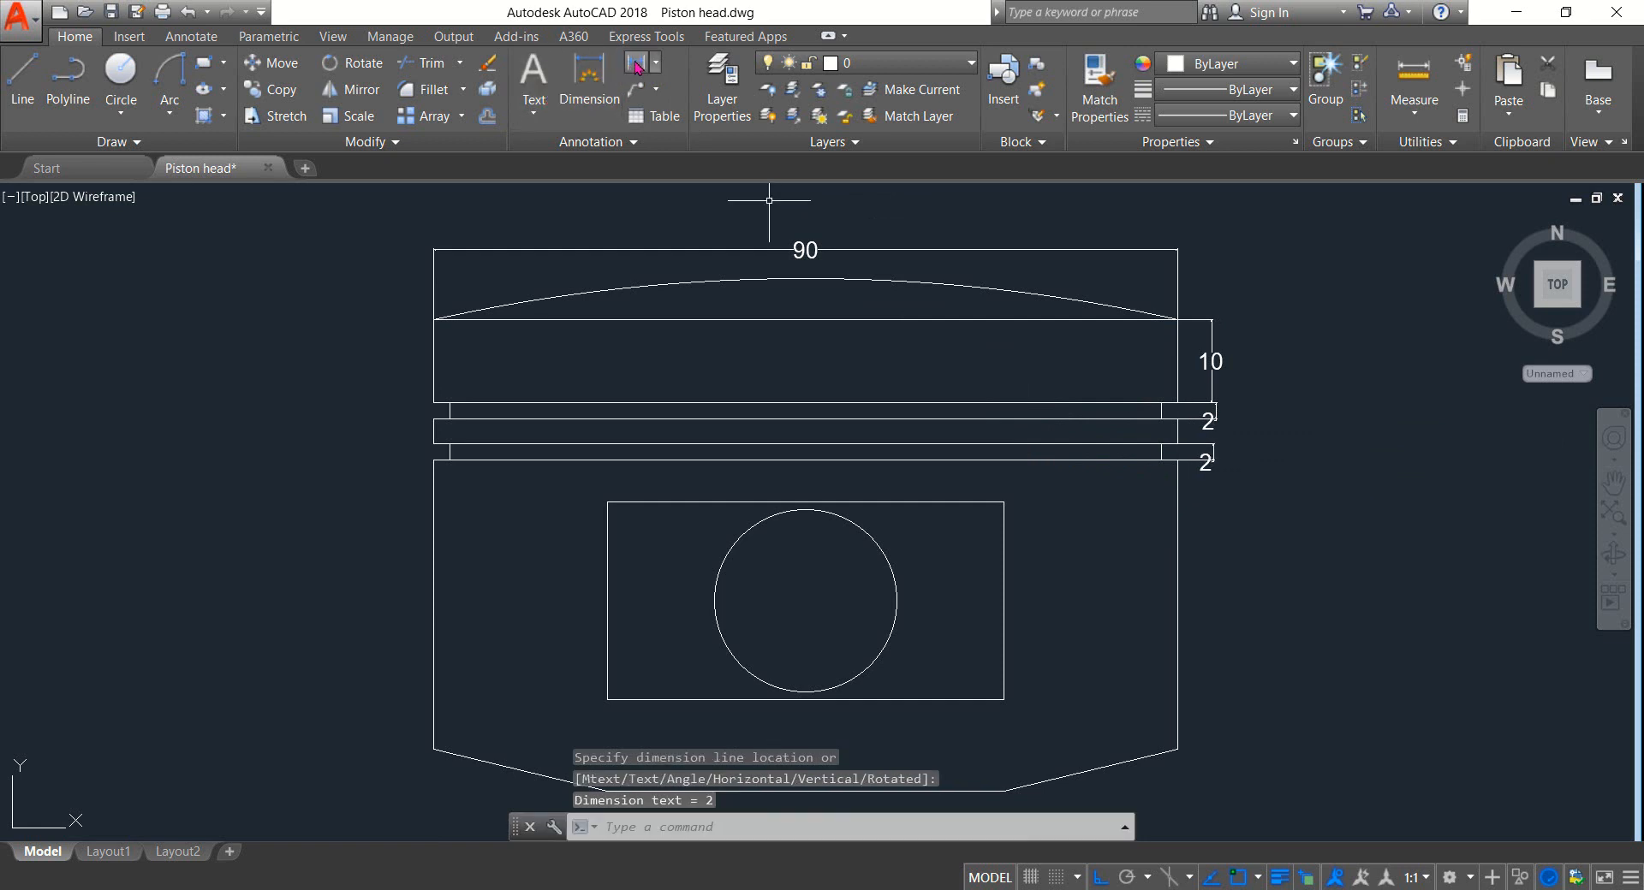
Step: Add a linear dimension for the height of the land between the two grooves, placed outside the piston's left side
left_click(636, 63)
left_click(434, 432)
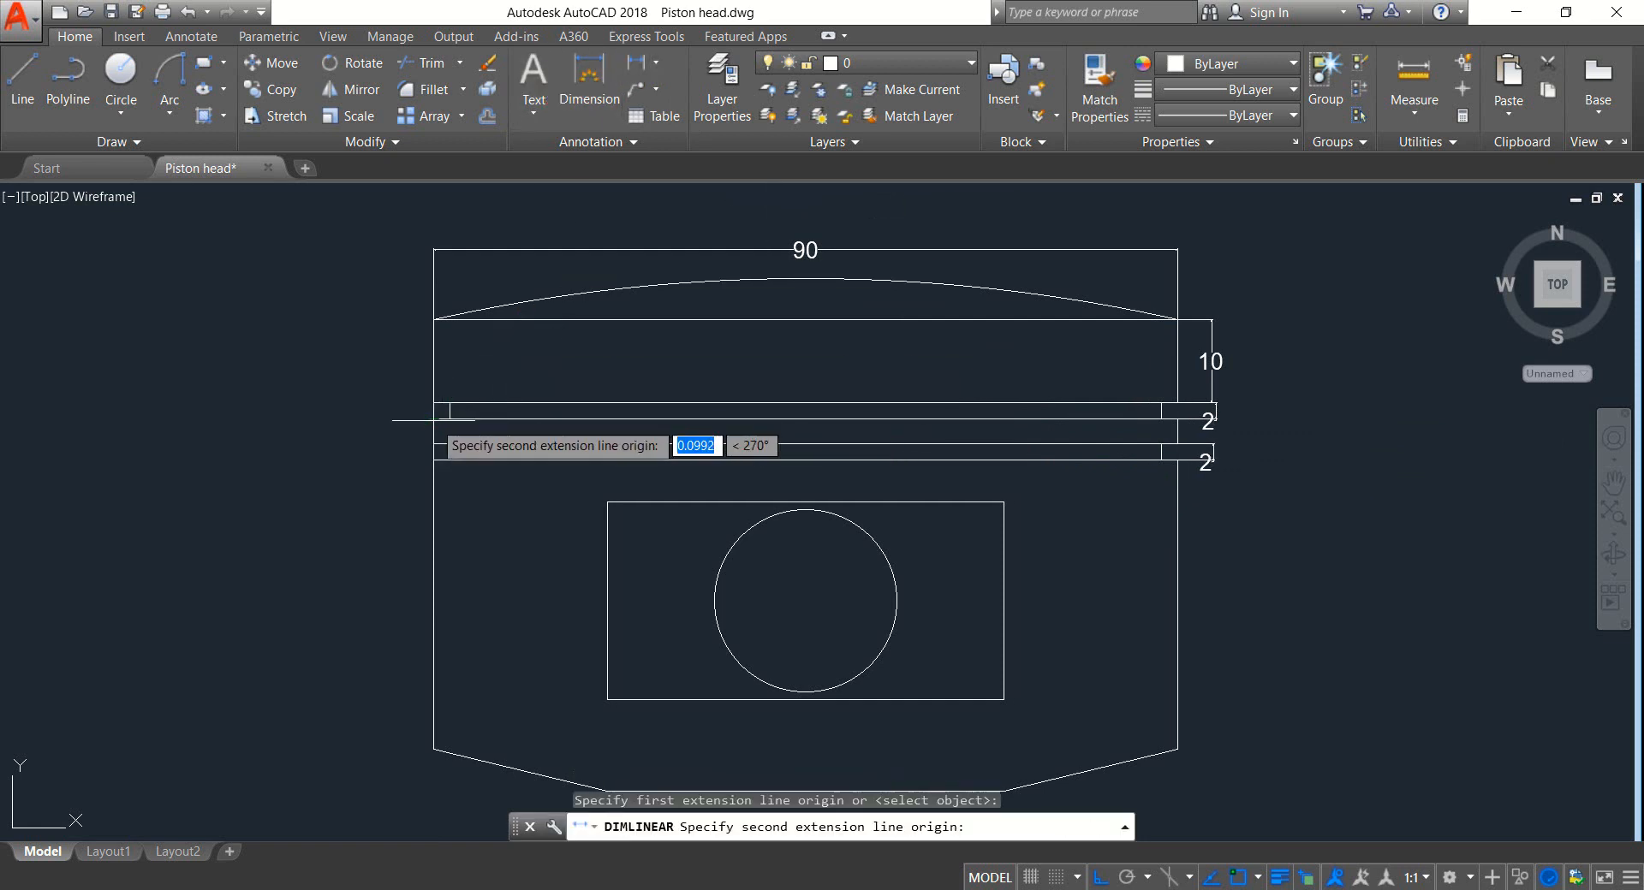
left_click(434, 443)
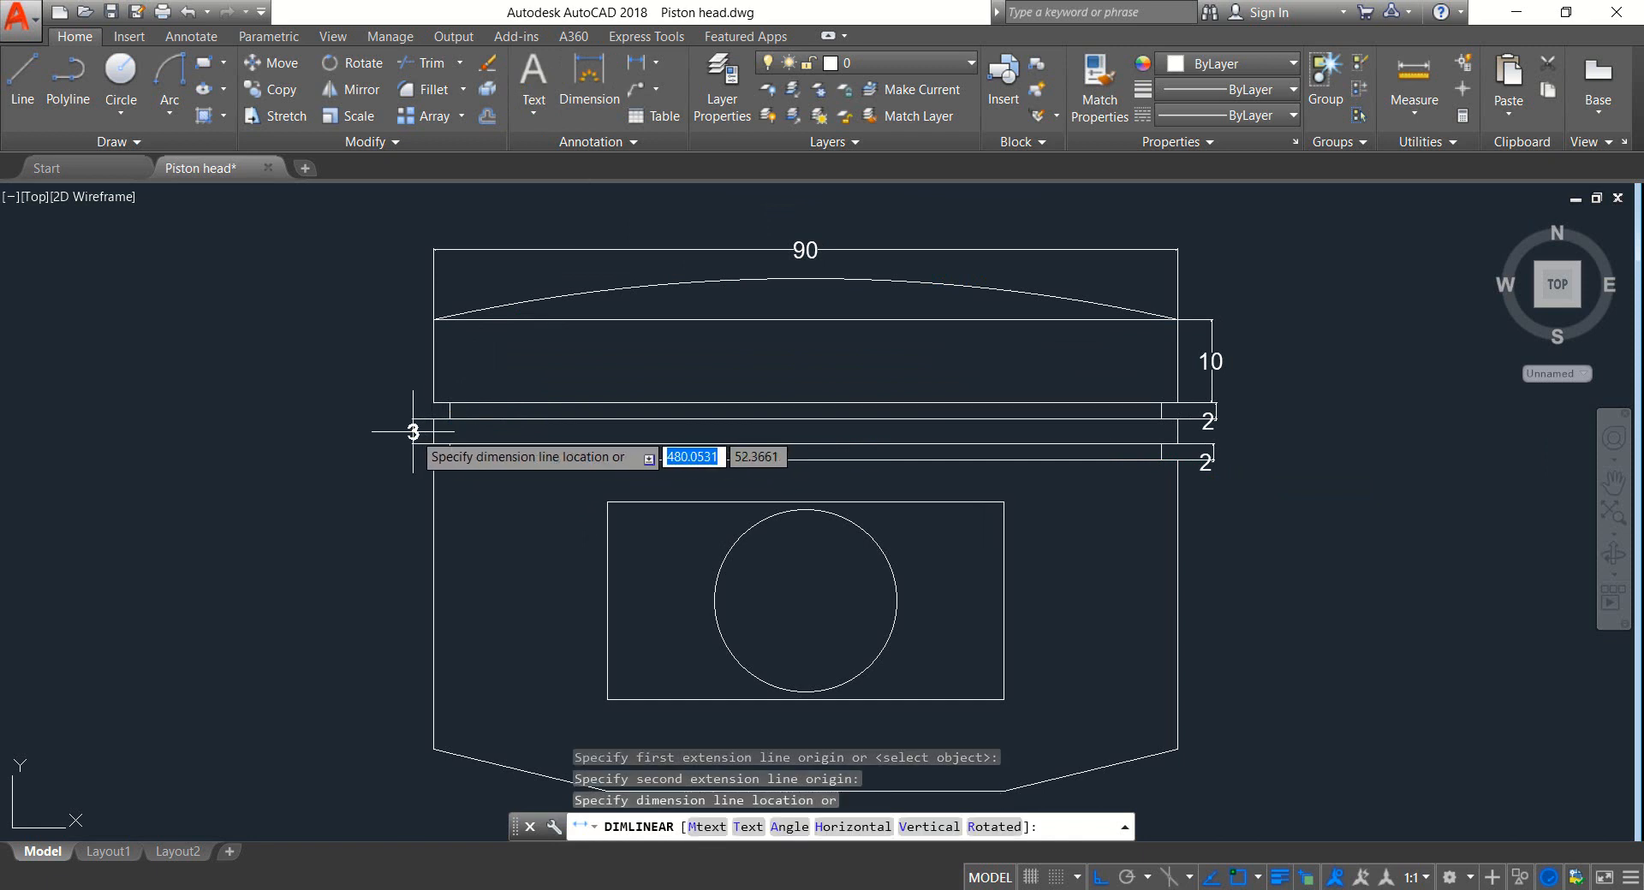
left_click(401, 432)
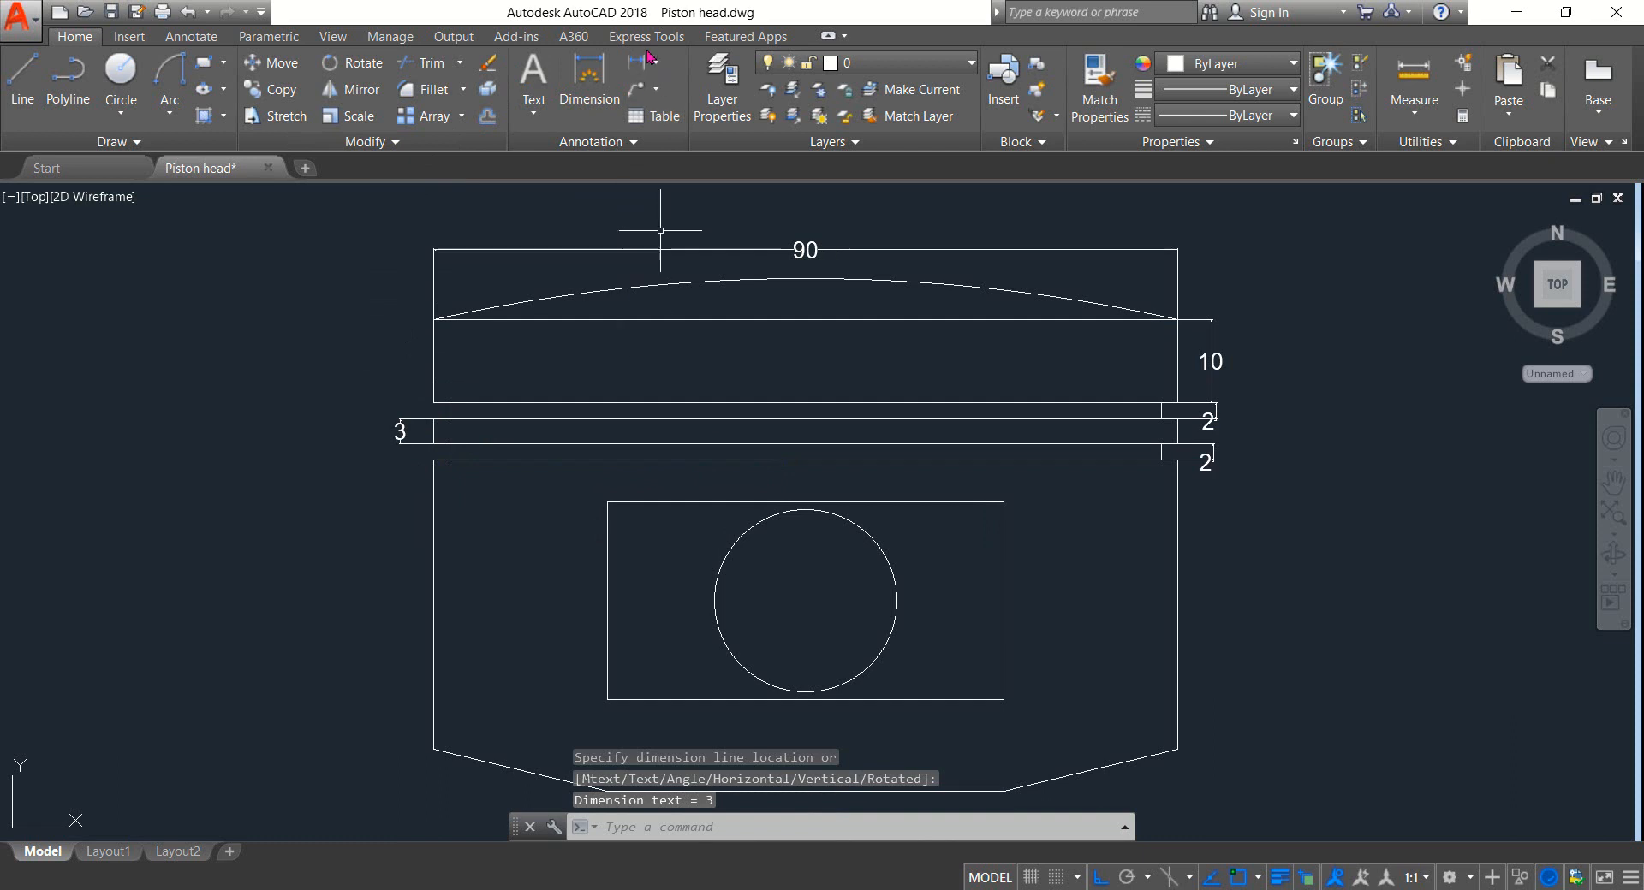
Step: Add a horizontal linear dimension for the depth of the upper groove on the left side, placed just above the groove
left_click(635, 65)
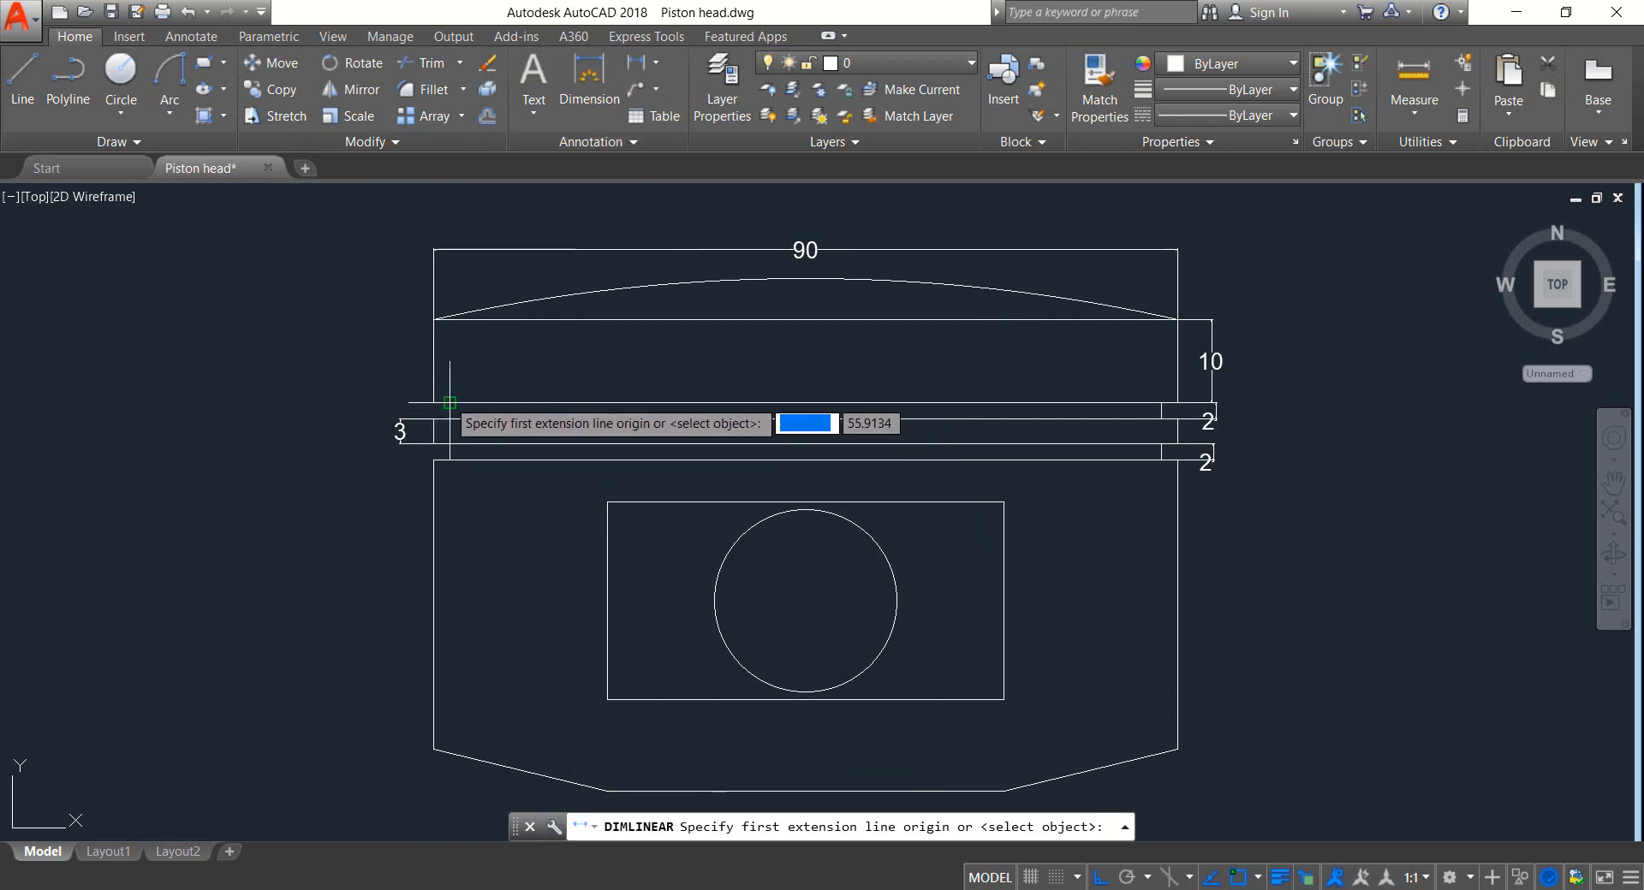
left_click(450, 402)
left_click(449, 418)
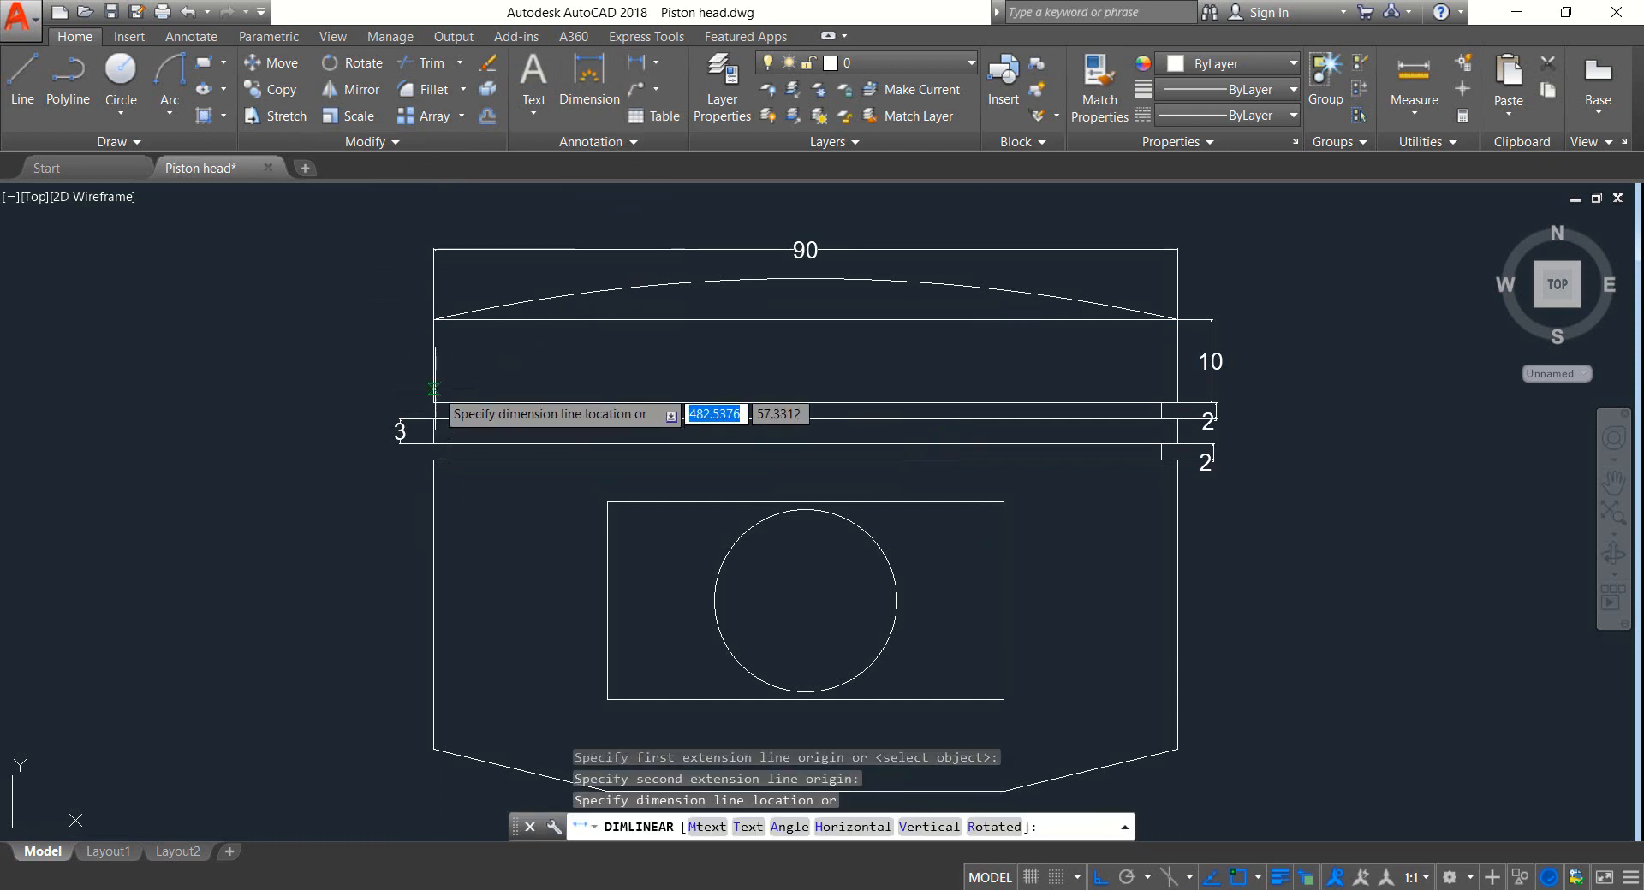
left_click(439, 379)
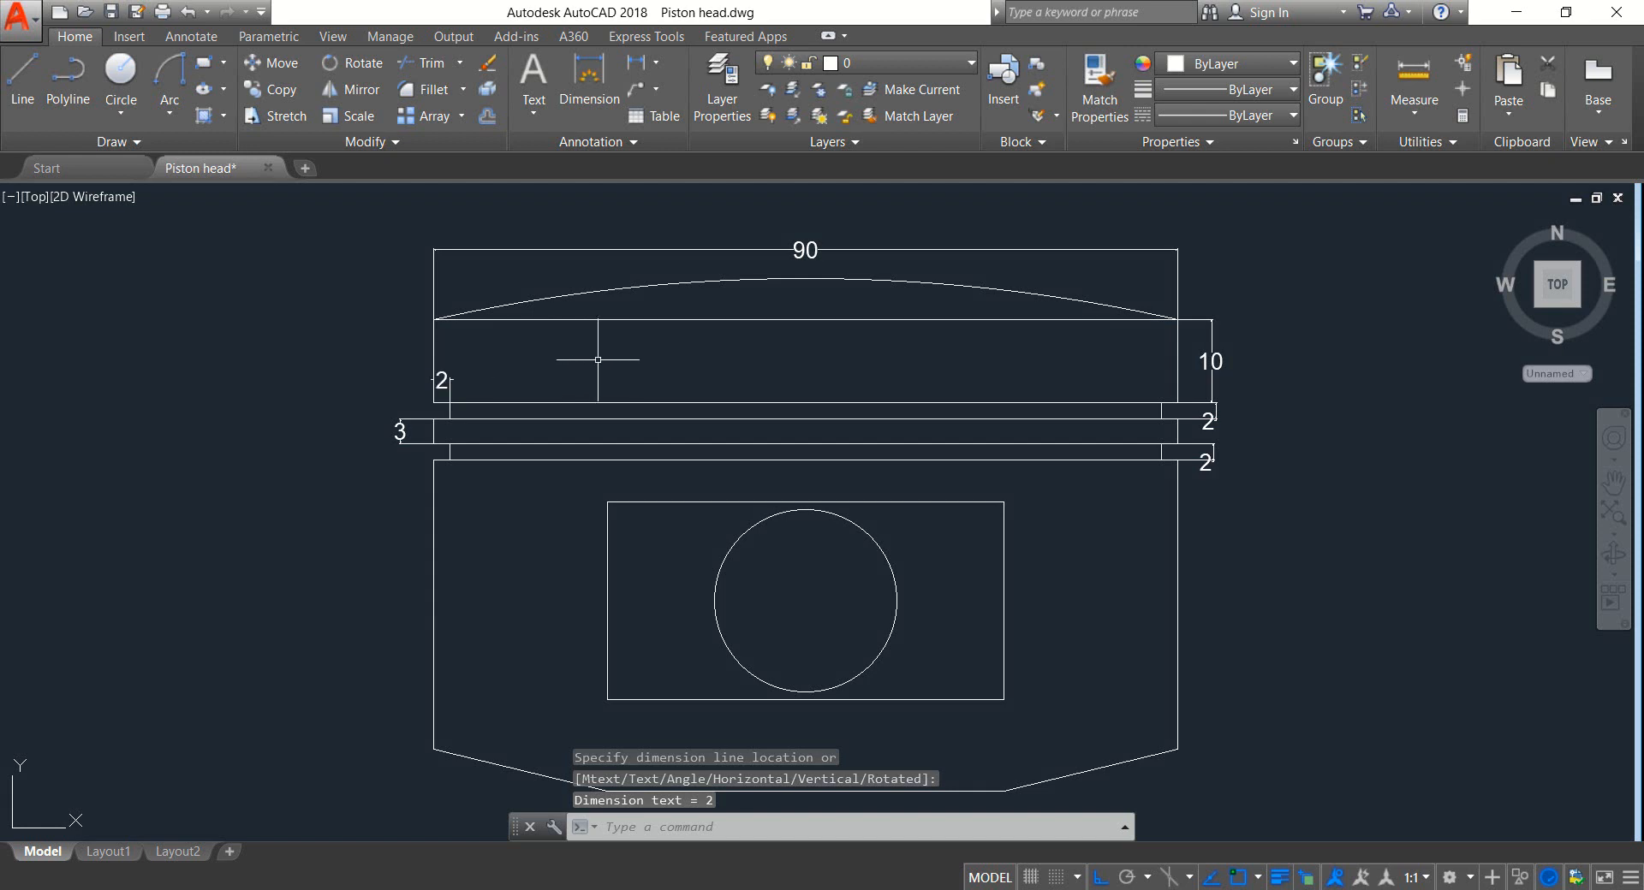
middle_click_drag(597, 360, 564, 303)
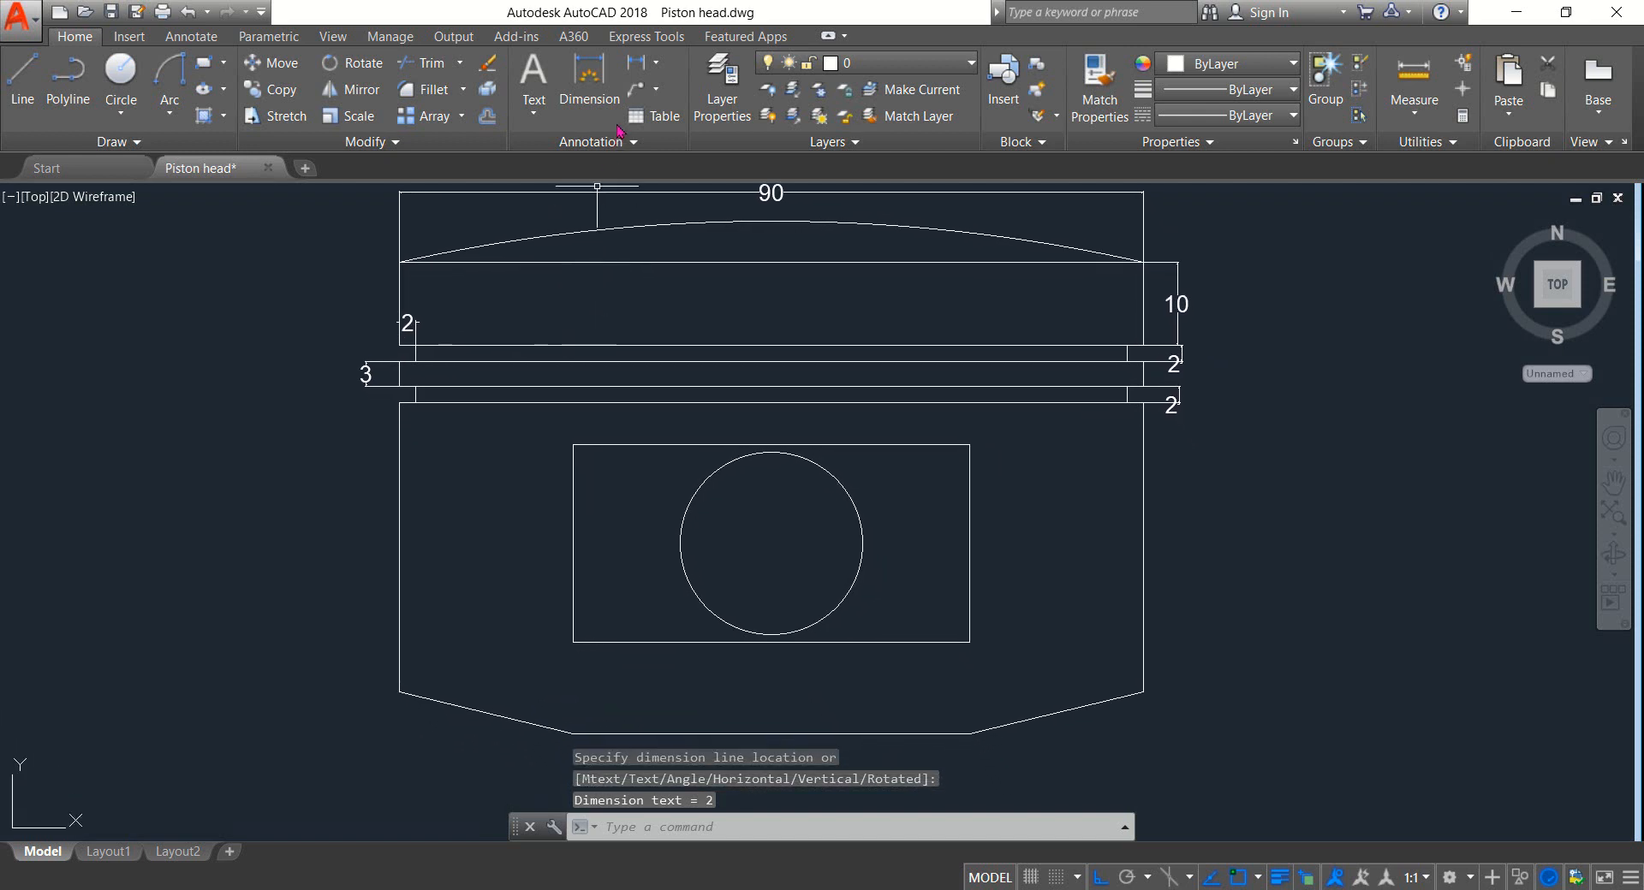
Step: Add linear dimensions for the inner rectangle's width, placed just above it, and its height, placed outside its right edge
left_click(635, 62)
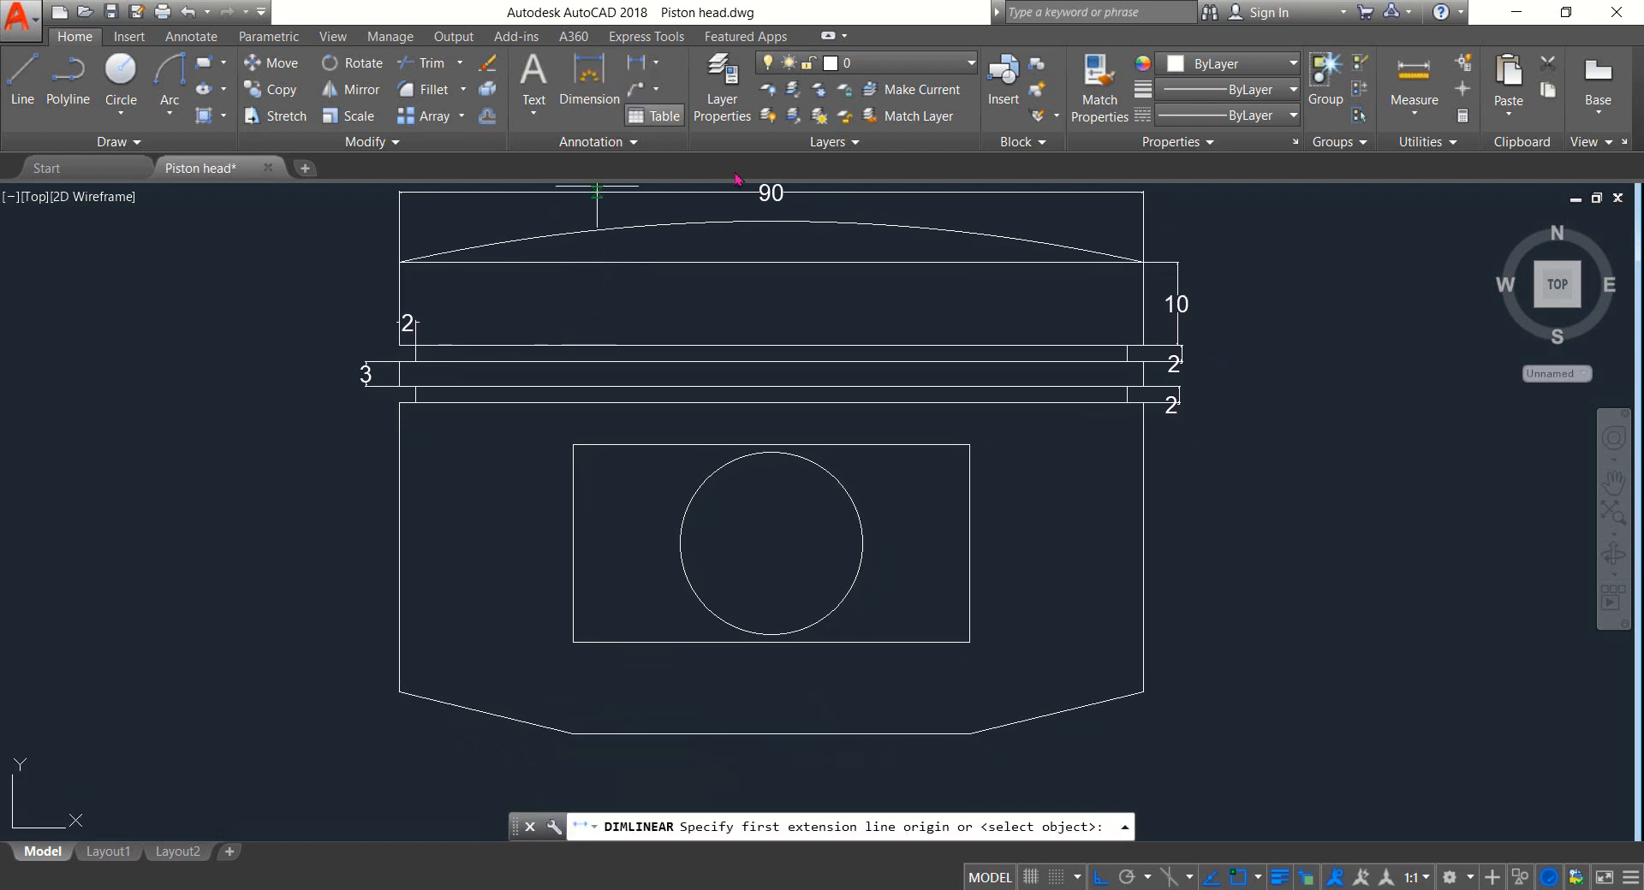
left_click(969, 444)
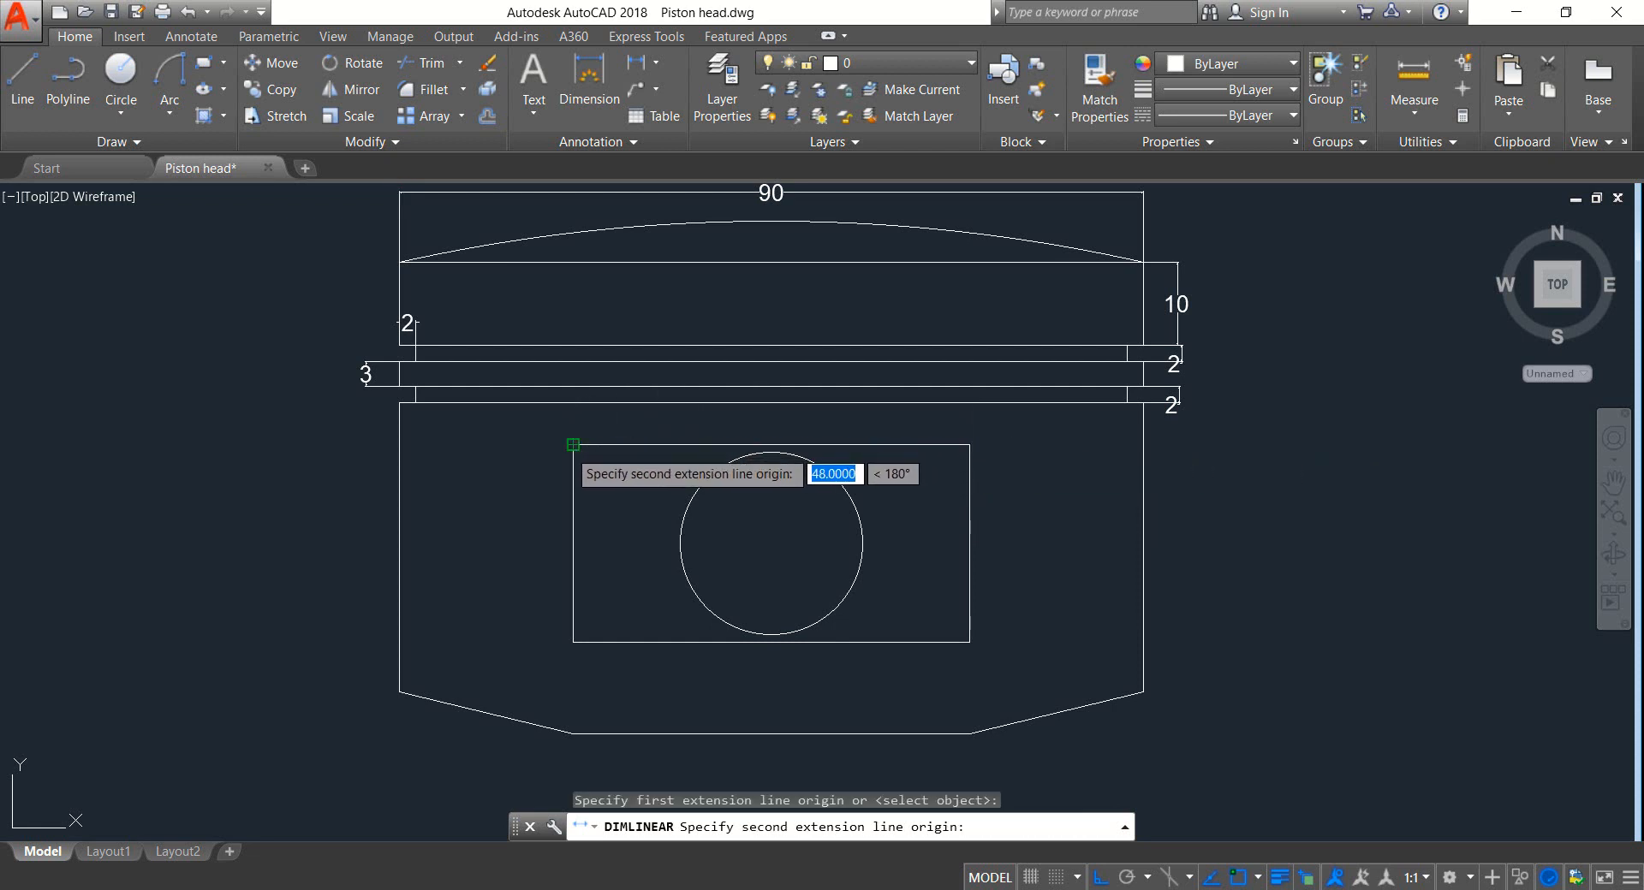
left_click(572, 444)
left_click(644, 419)
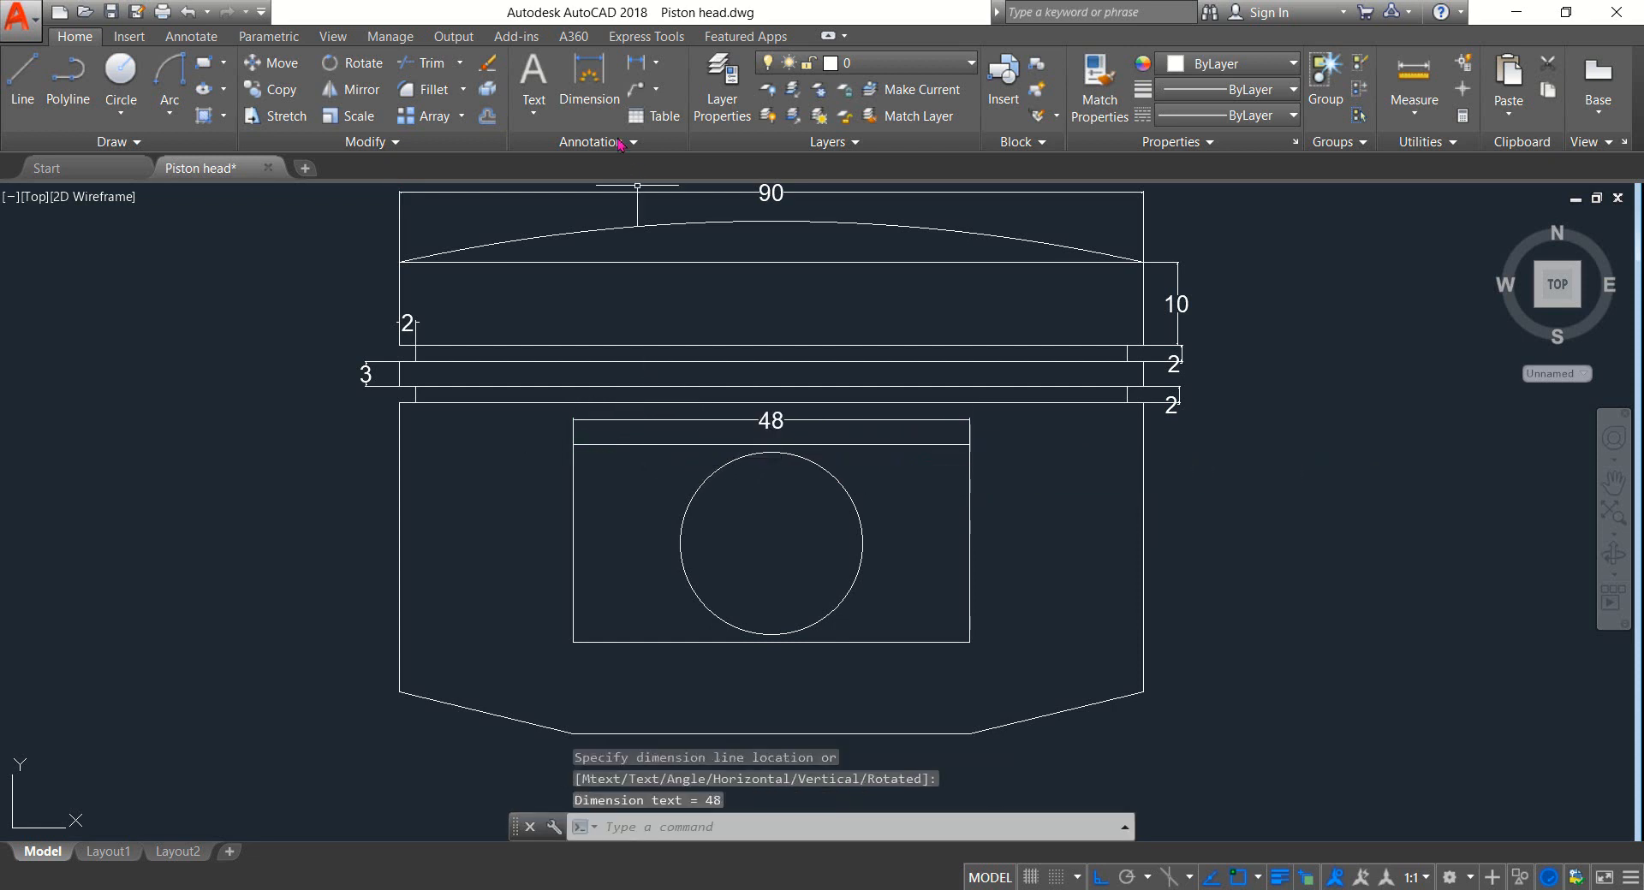
left_click(637, 62)
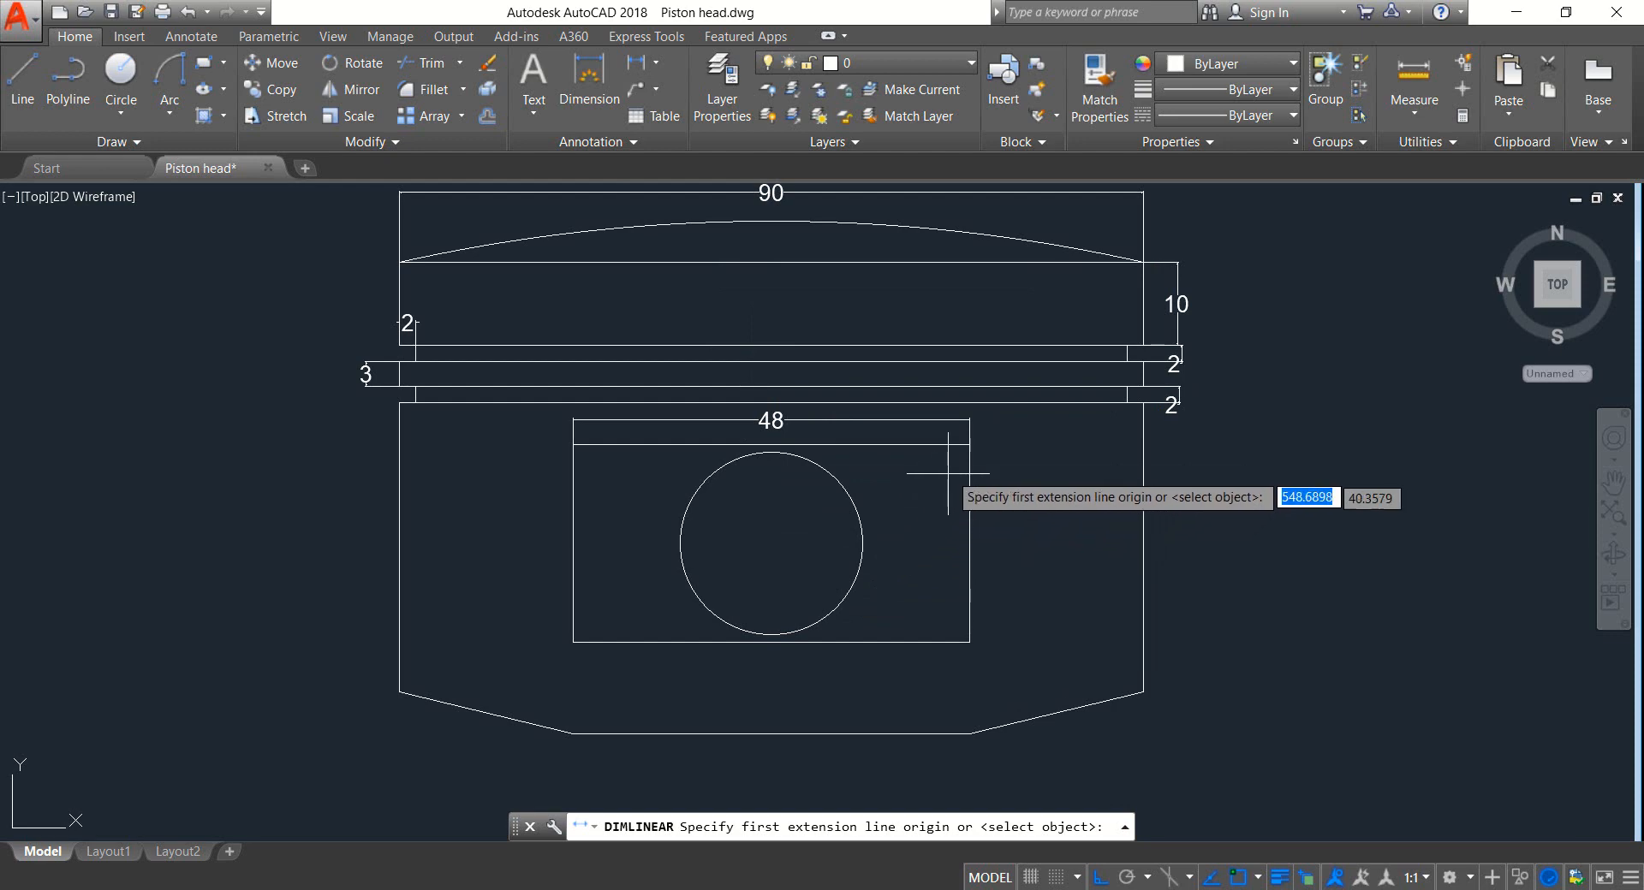
left_click(969, 445)
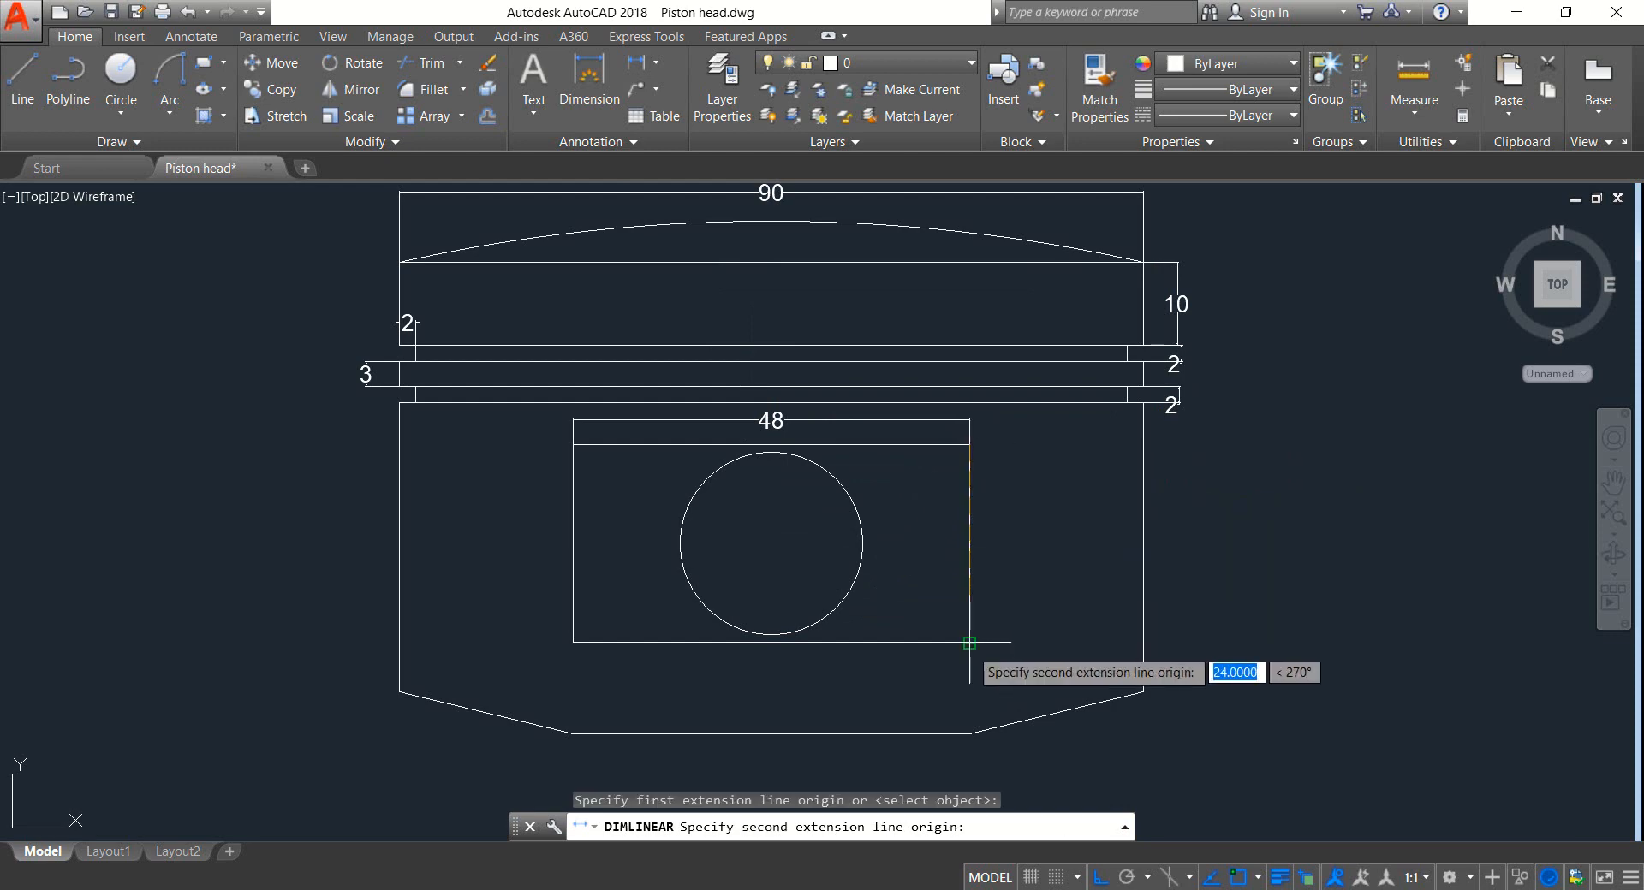
left_click(971, 640)
left_click(1012, 629)
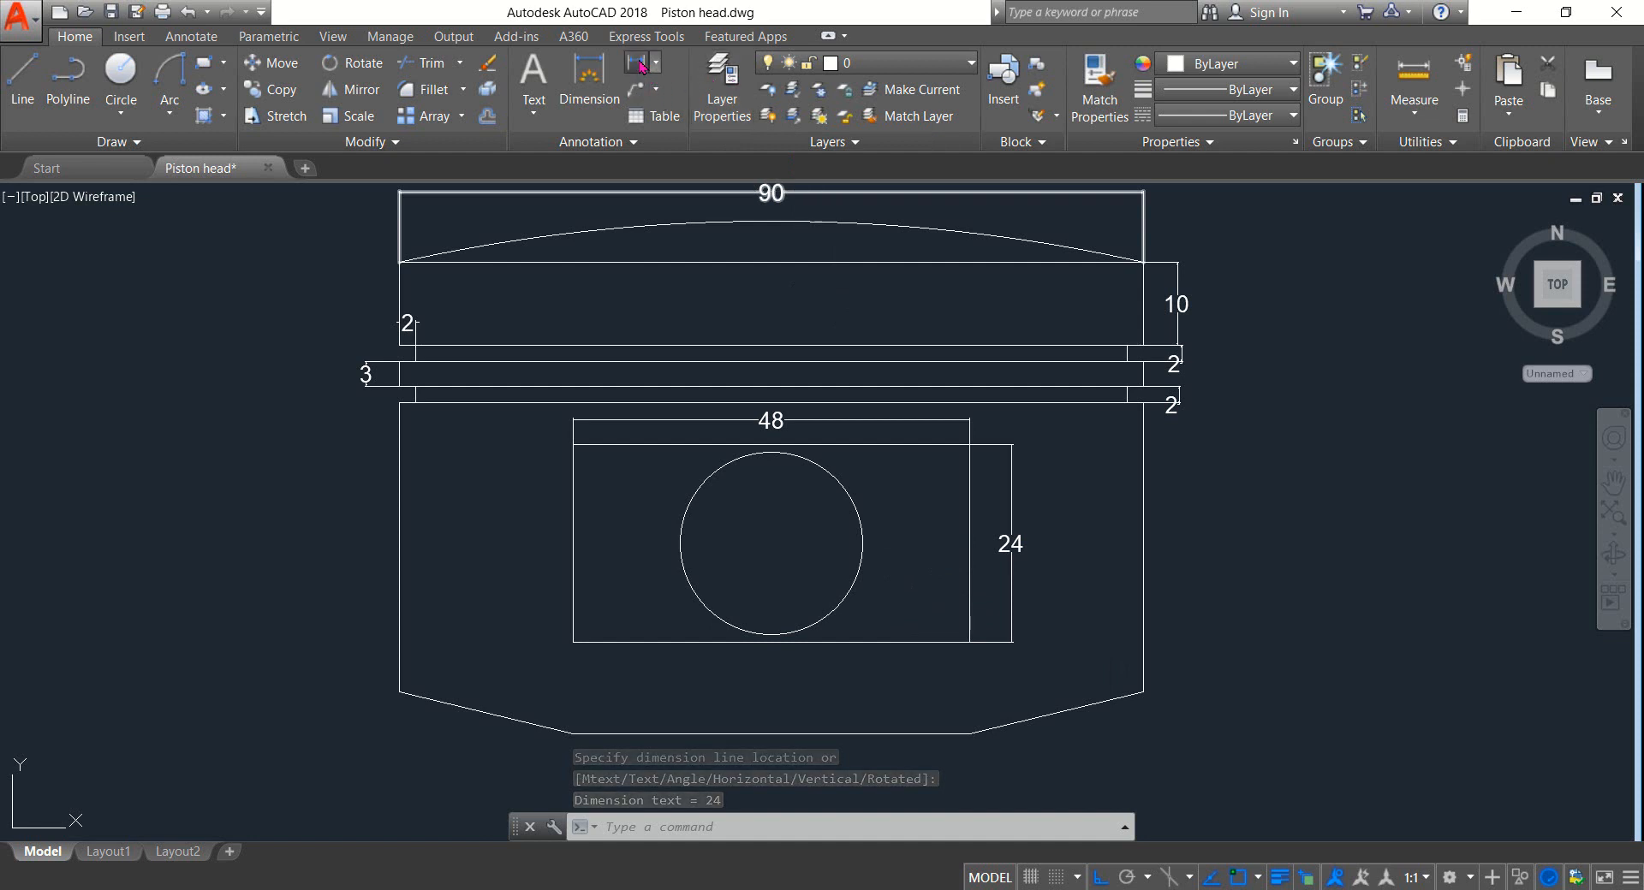
Step: Add linear dimensions for the heights of the straight skirt side and the sloped bottom section, placed outside the piston's left side
left_click(639, 67)
left_click(399, 423)
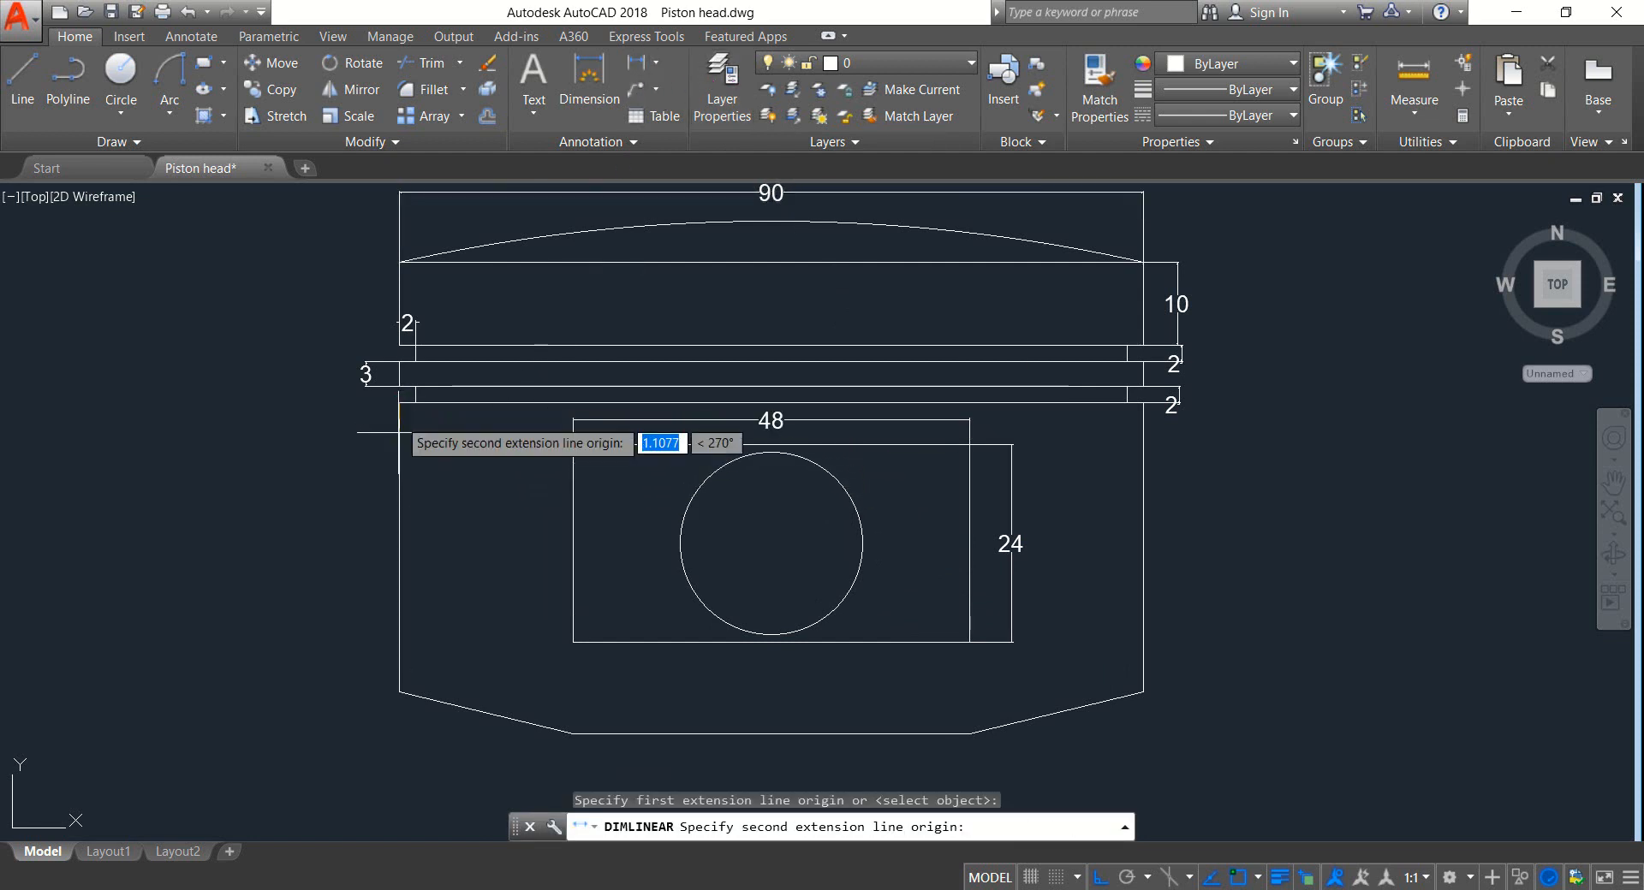
left_click(399, 692)
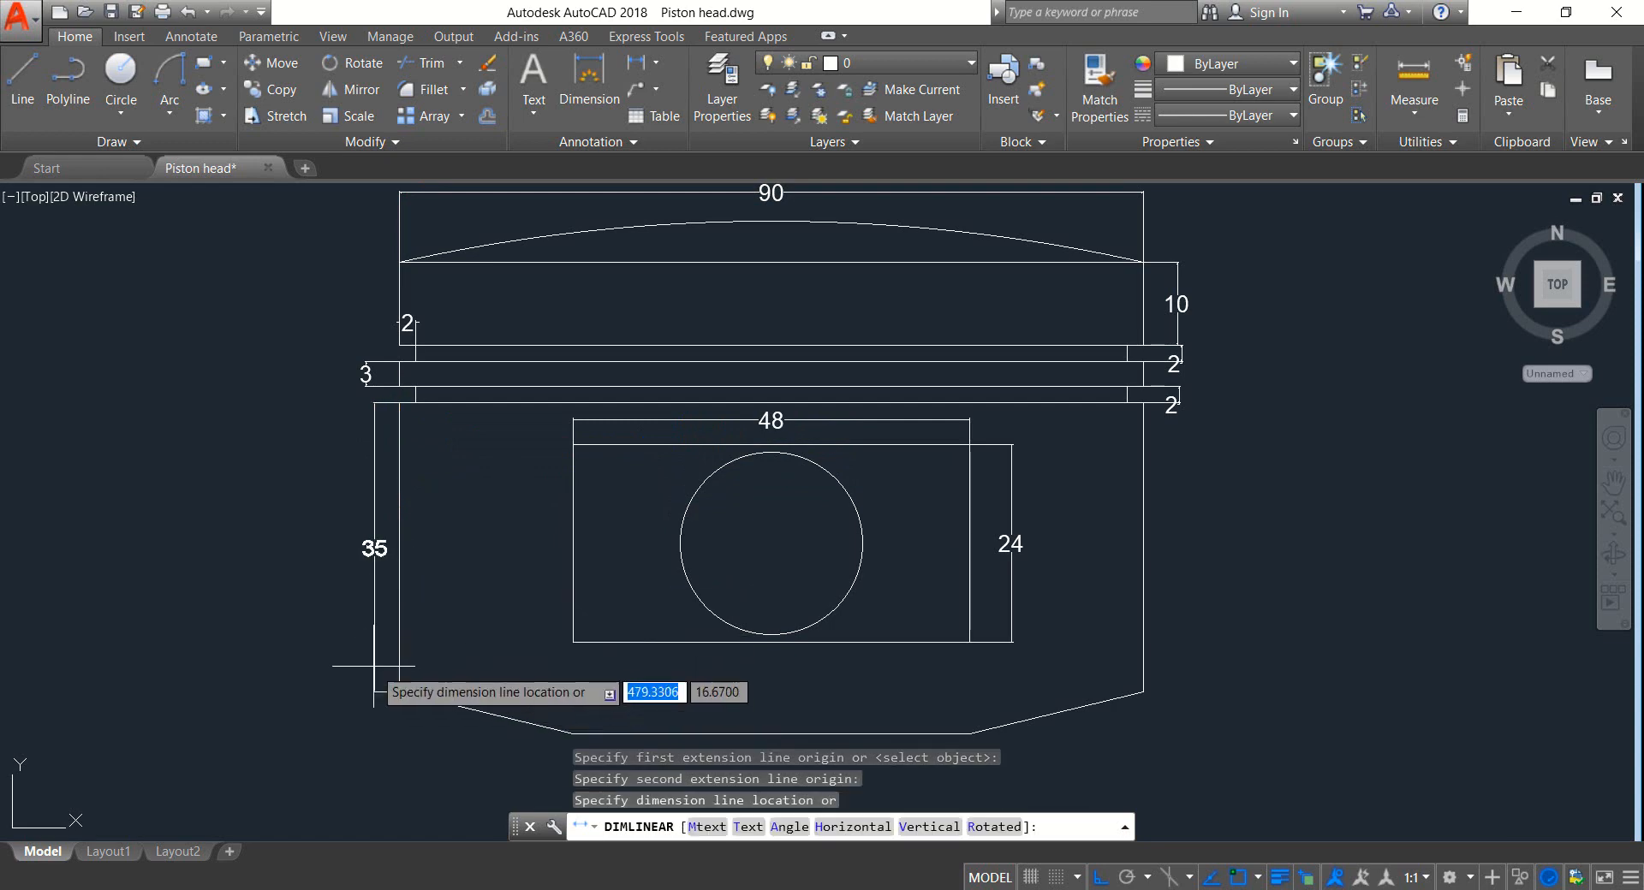
left_click(365, 612)
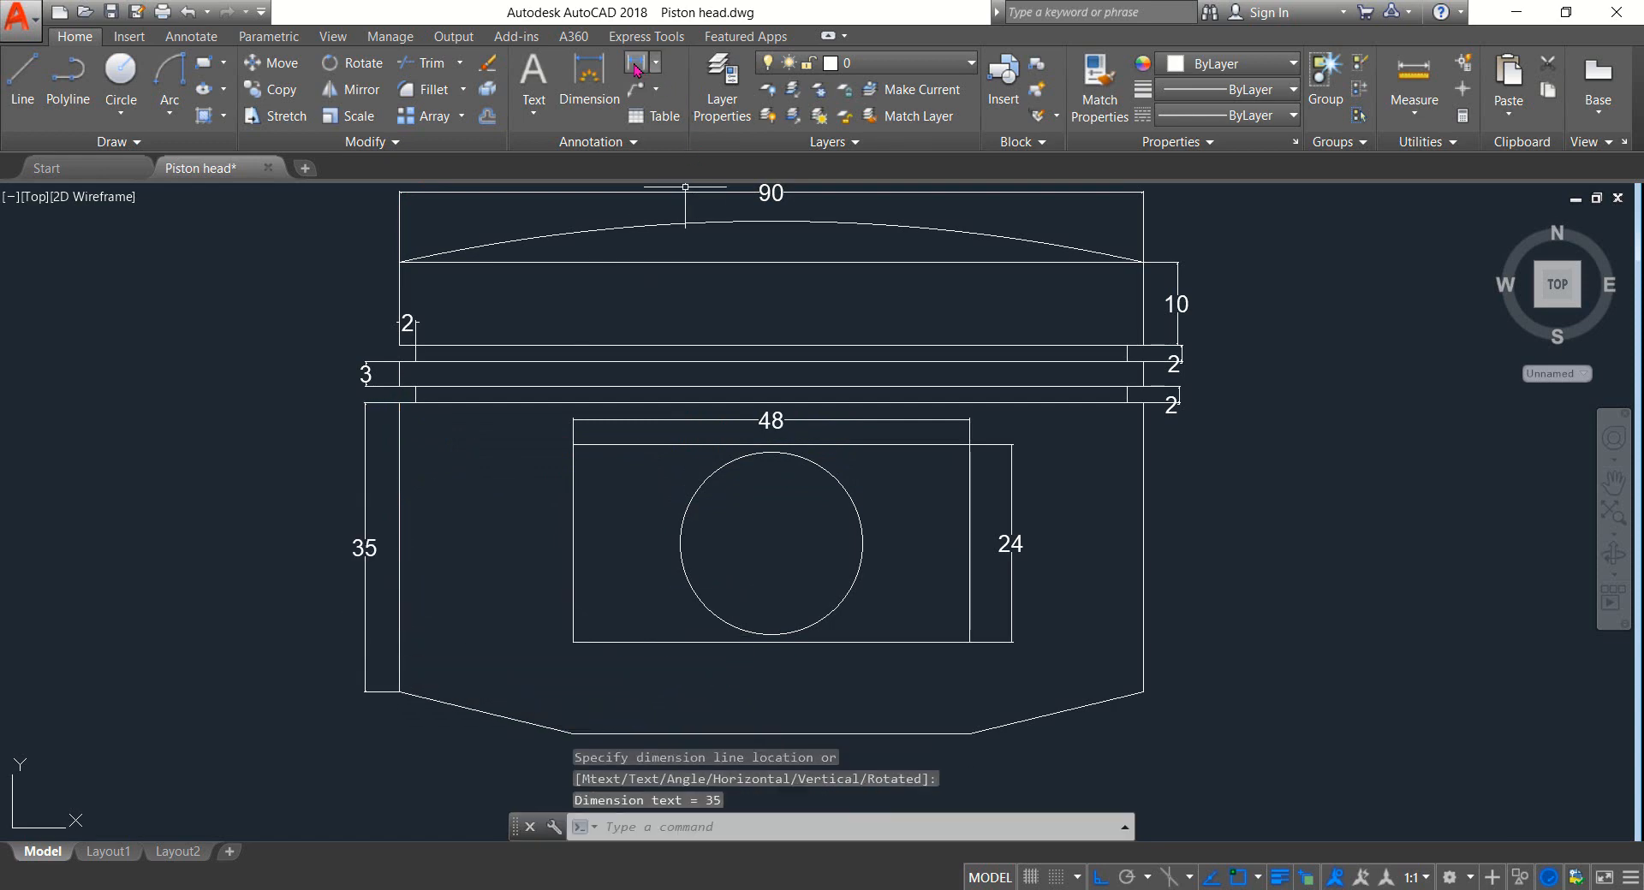
left_click(635, 67)
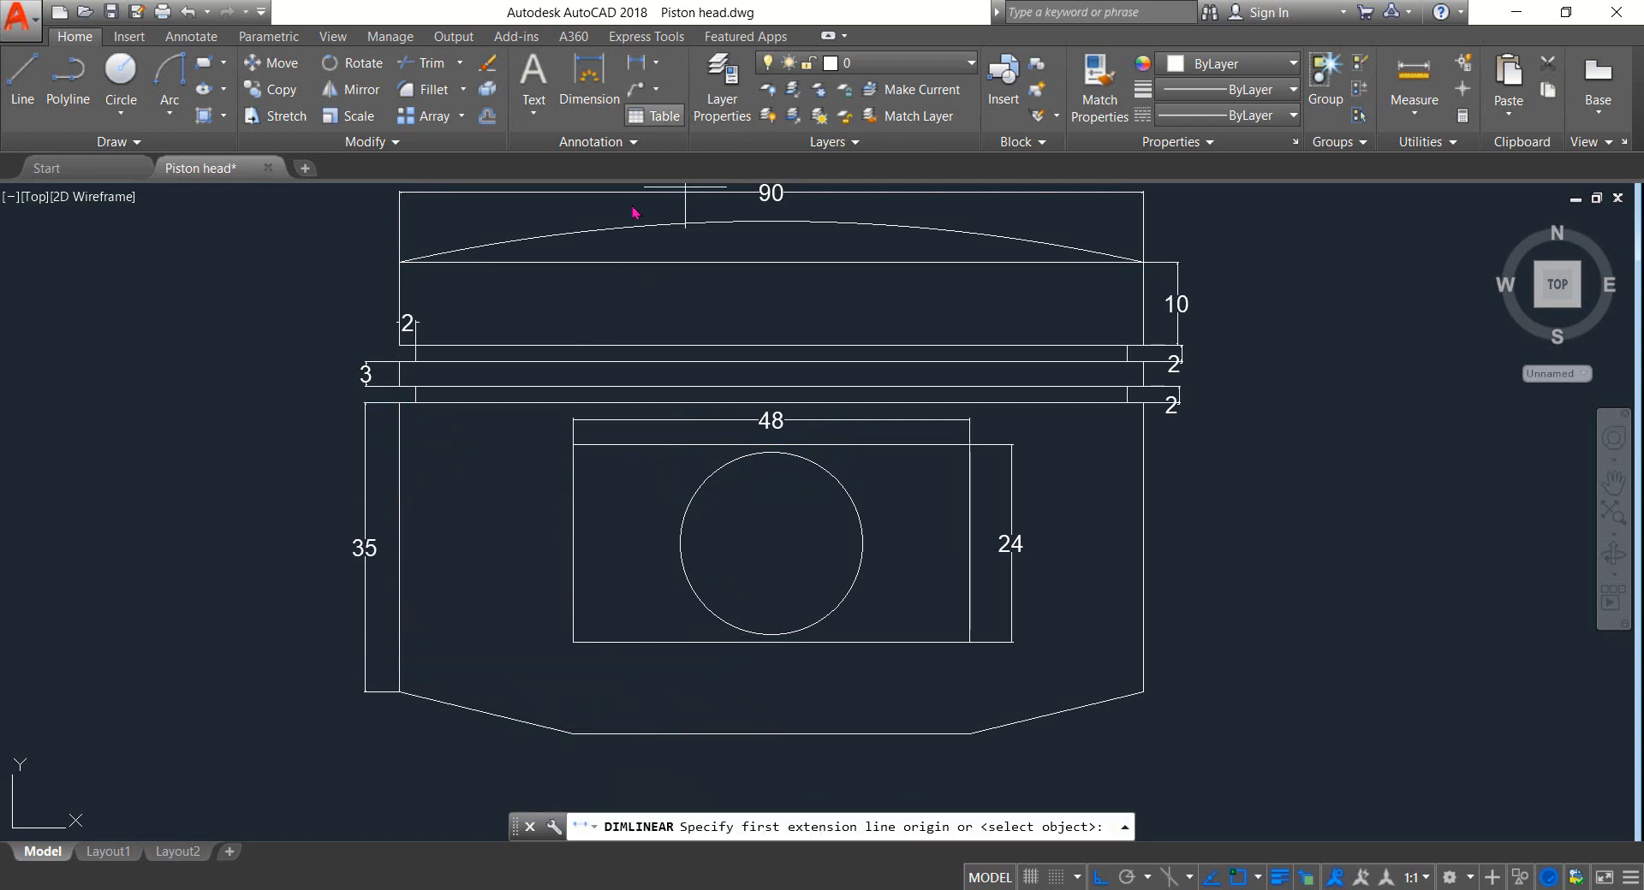
left_click(573, 734)
left_click(399, 692)
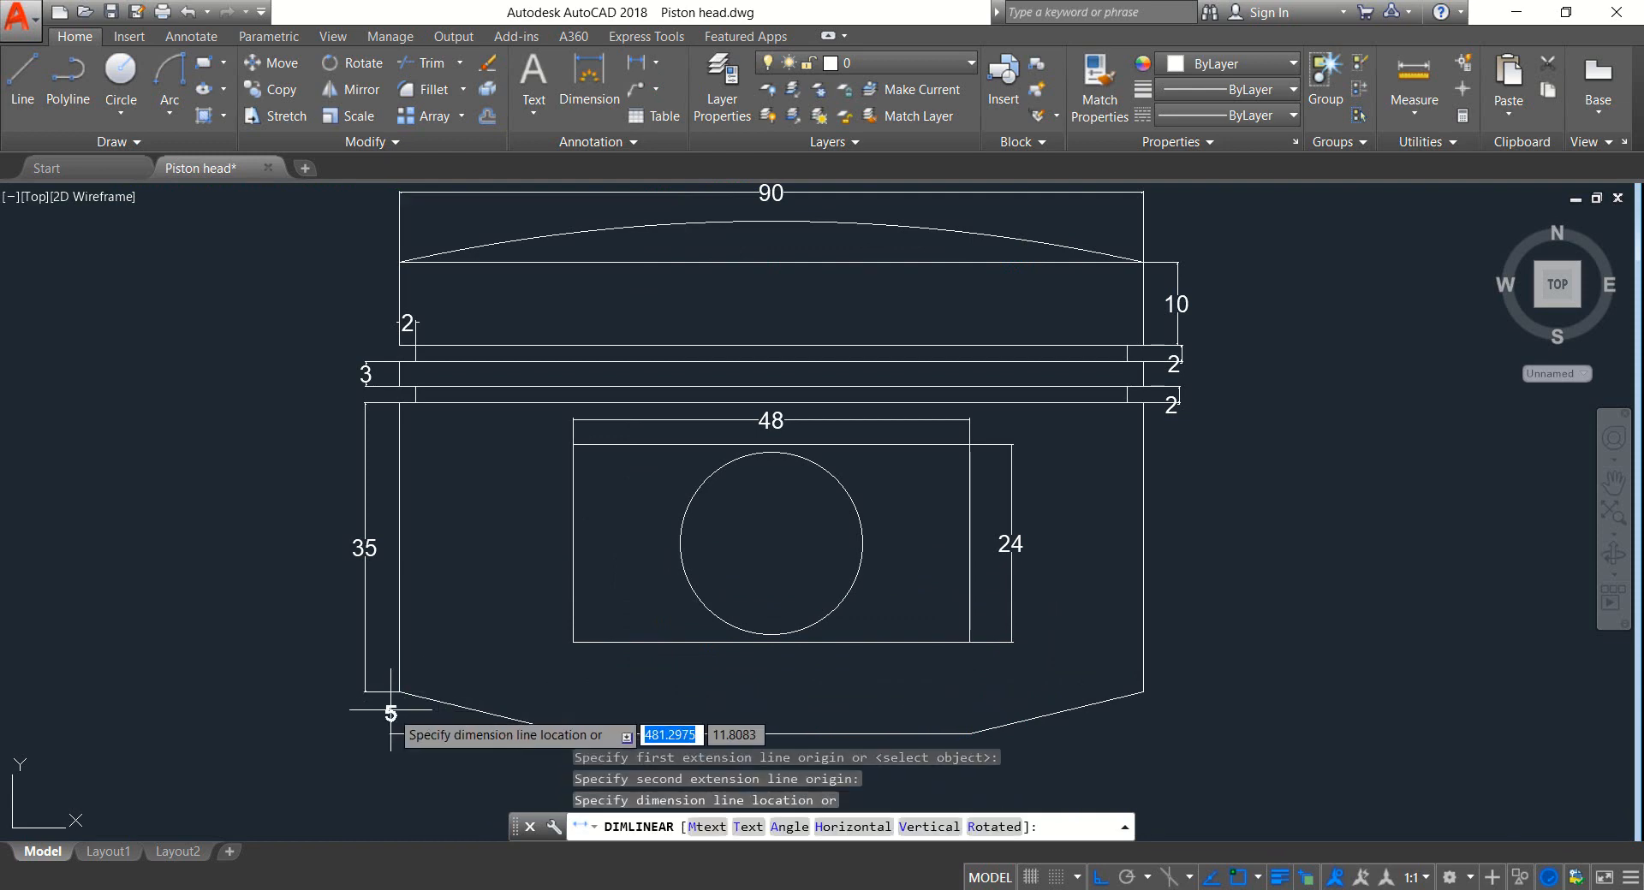
left_click(369, 704)
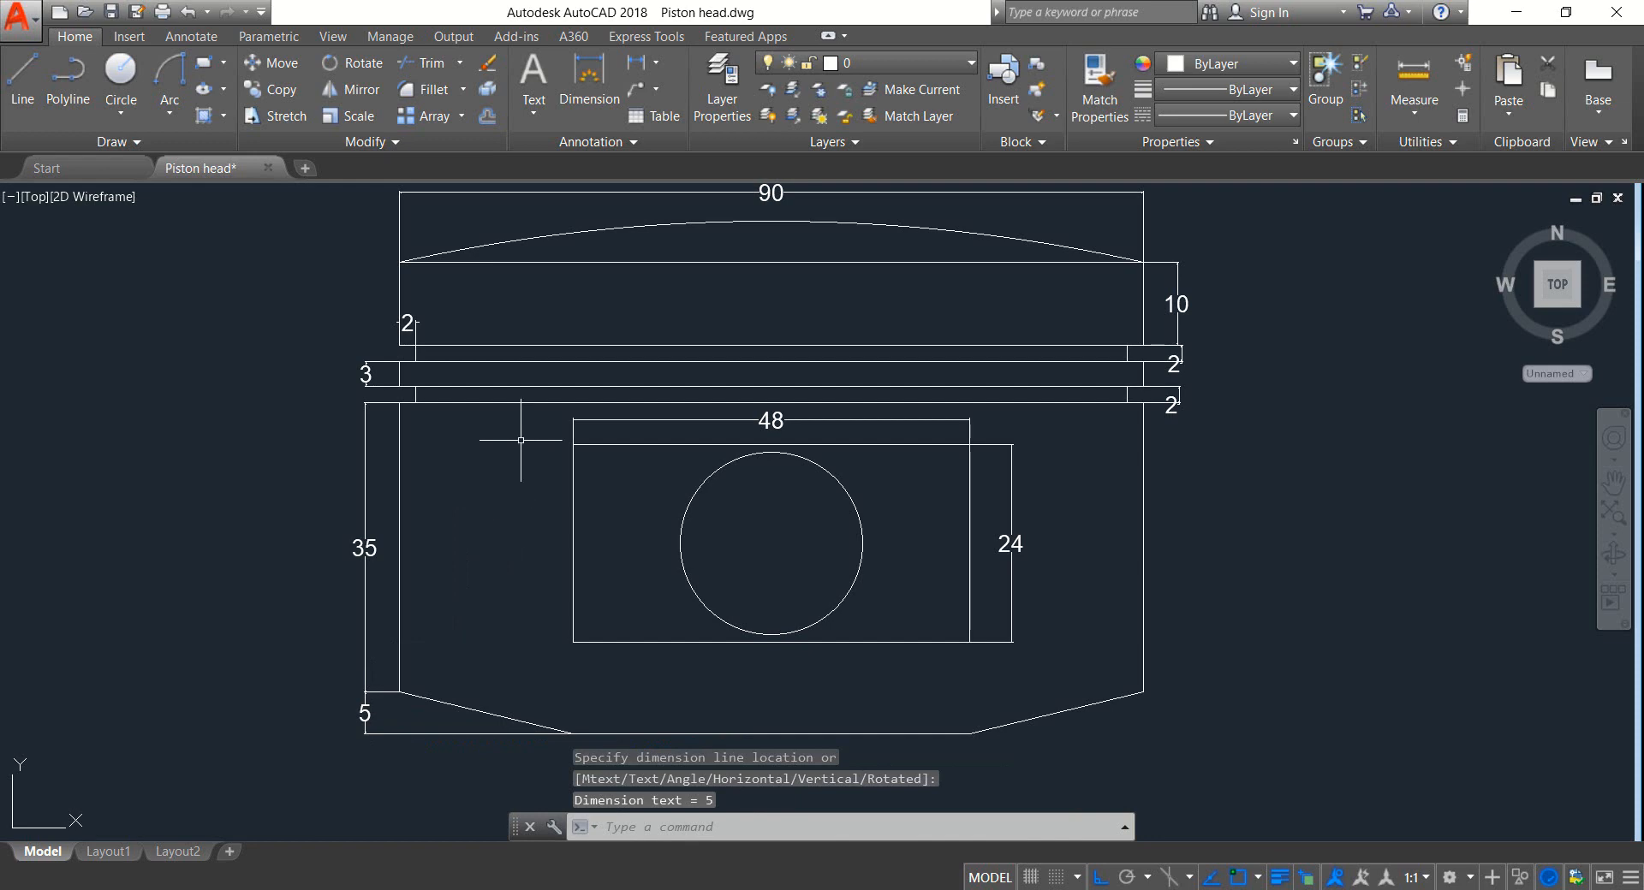
Step: Add a radius dimension to the pin hole circle, with its text placed below the rectangle, to the lower right of the circle
left_click(655, 63)
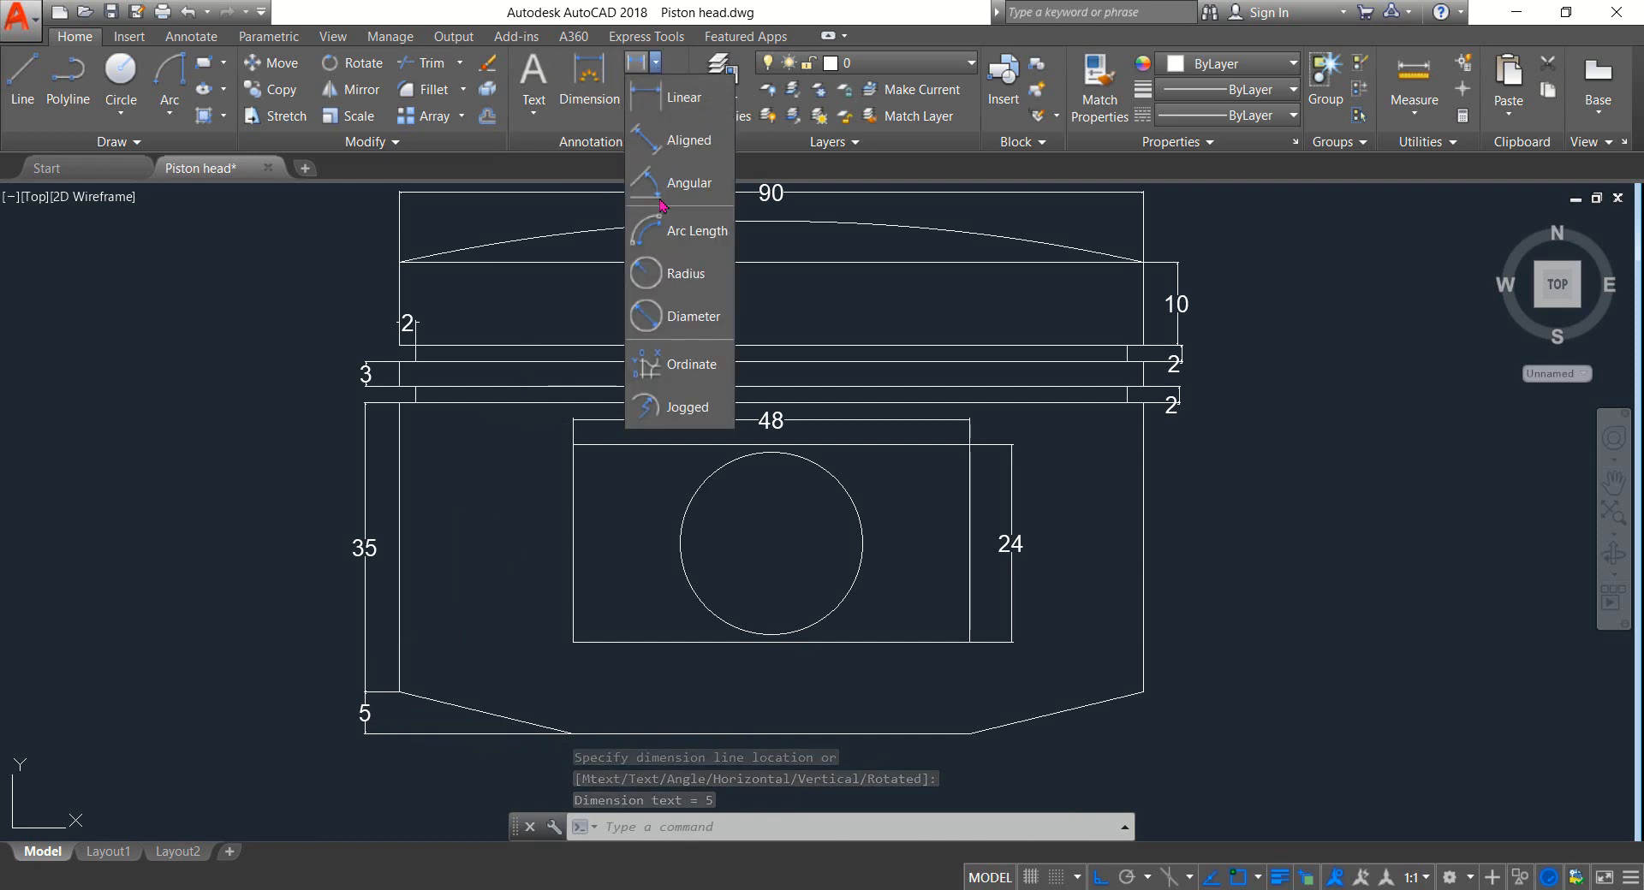
left_click(681, 274)
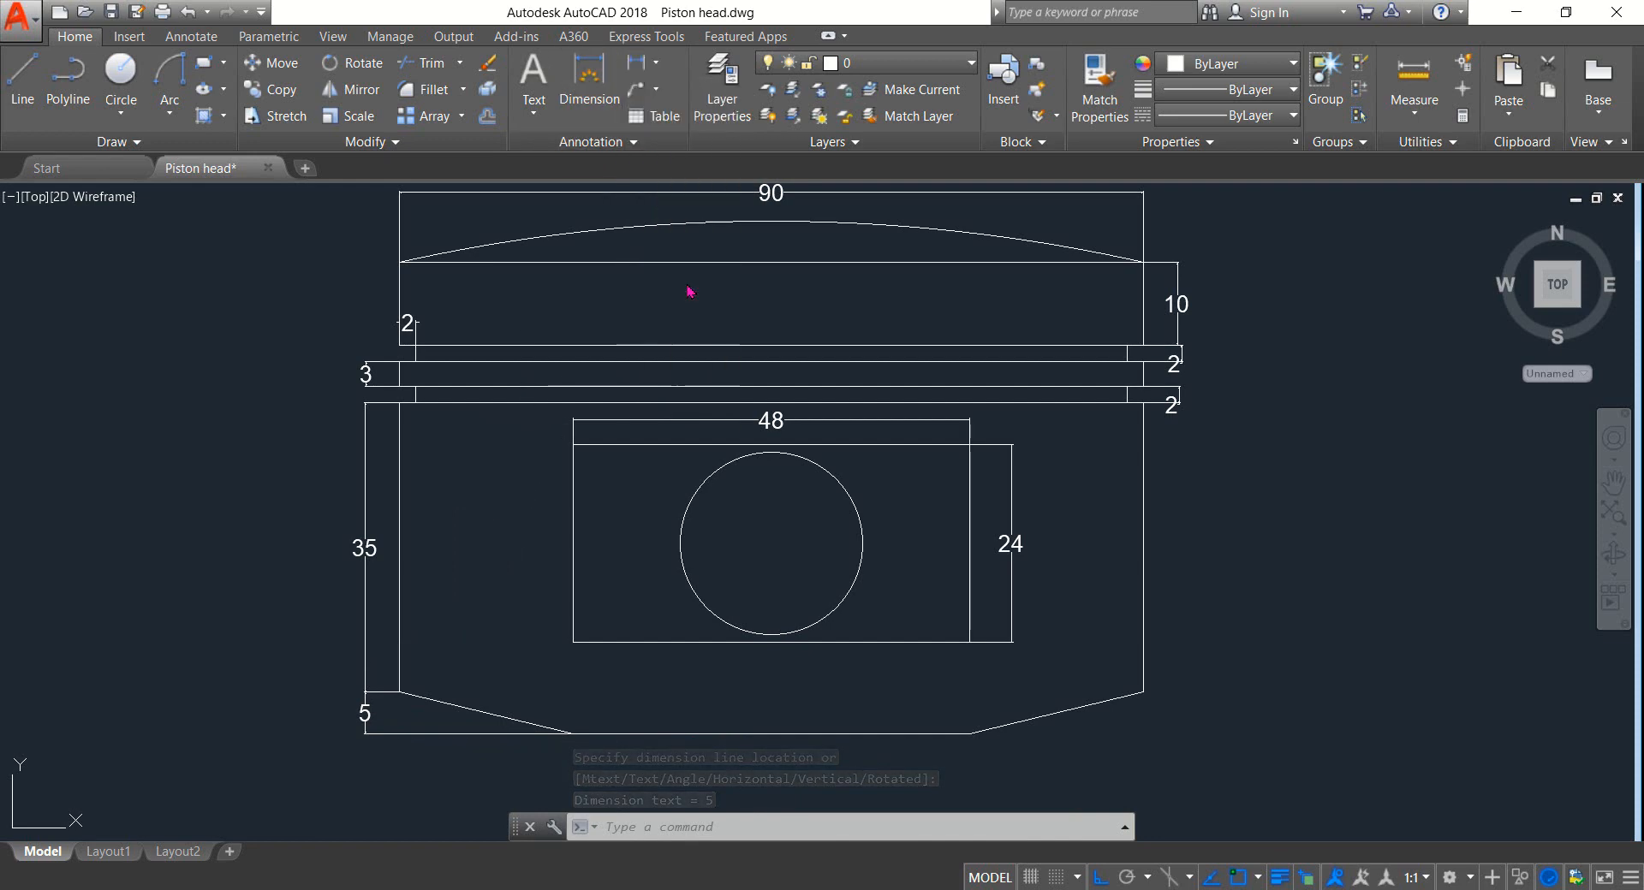
left_click(856, 598)
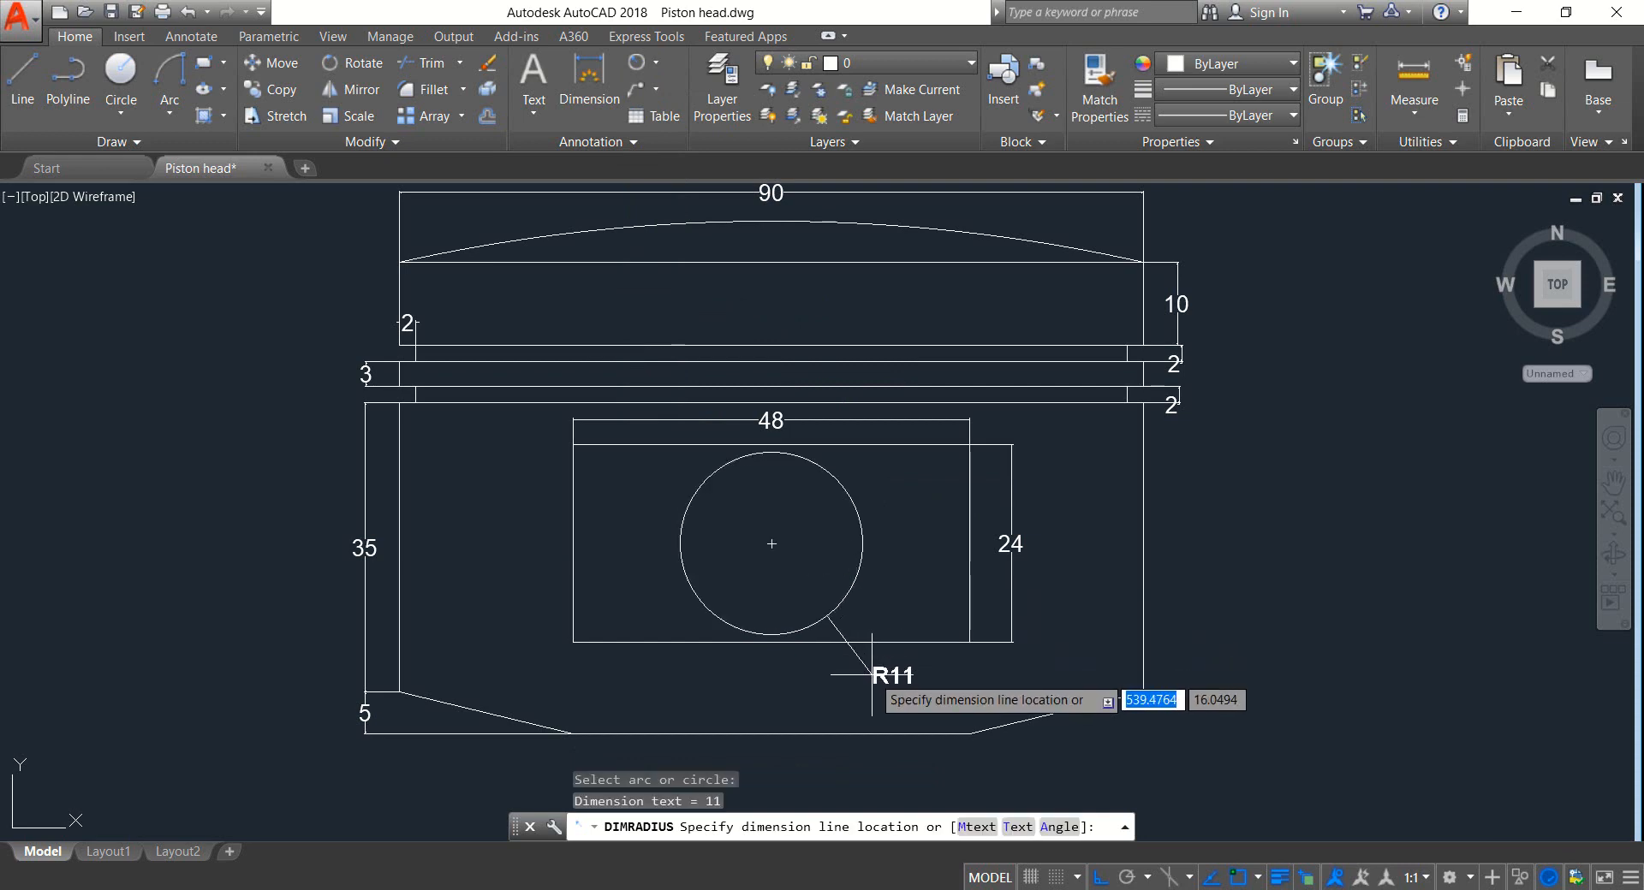
left_click(872, 674)
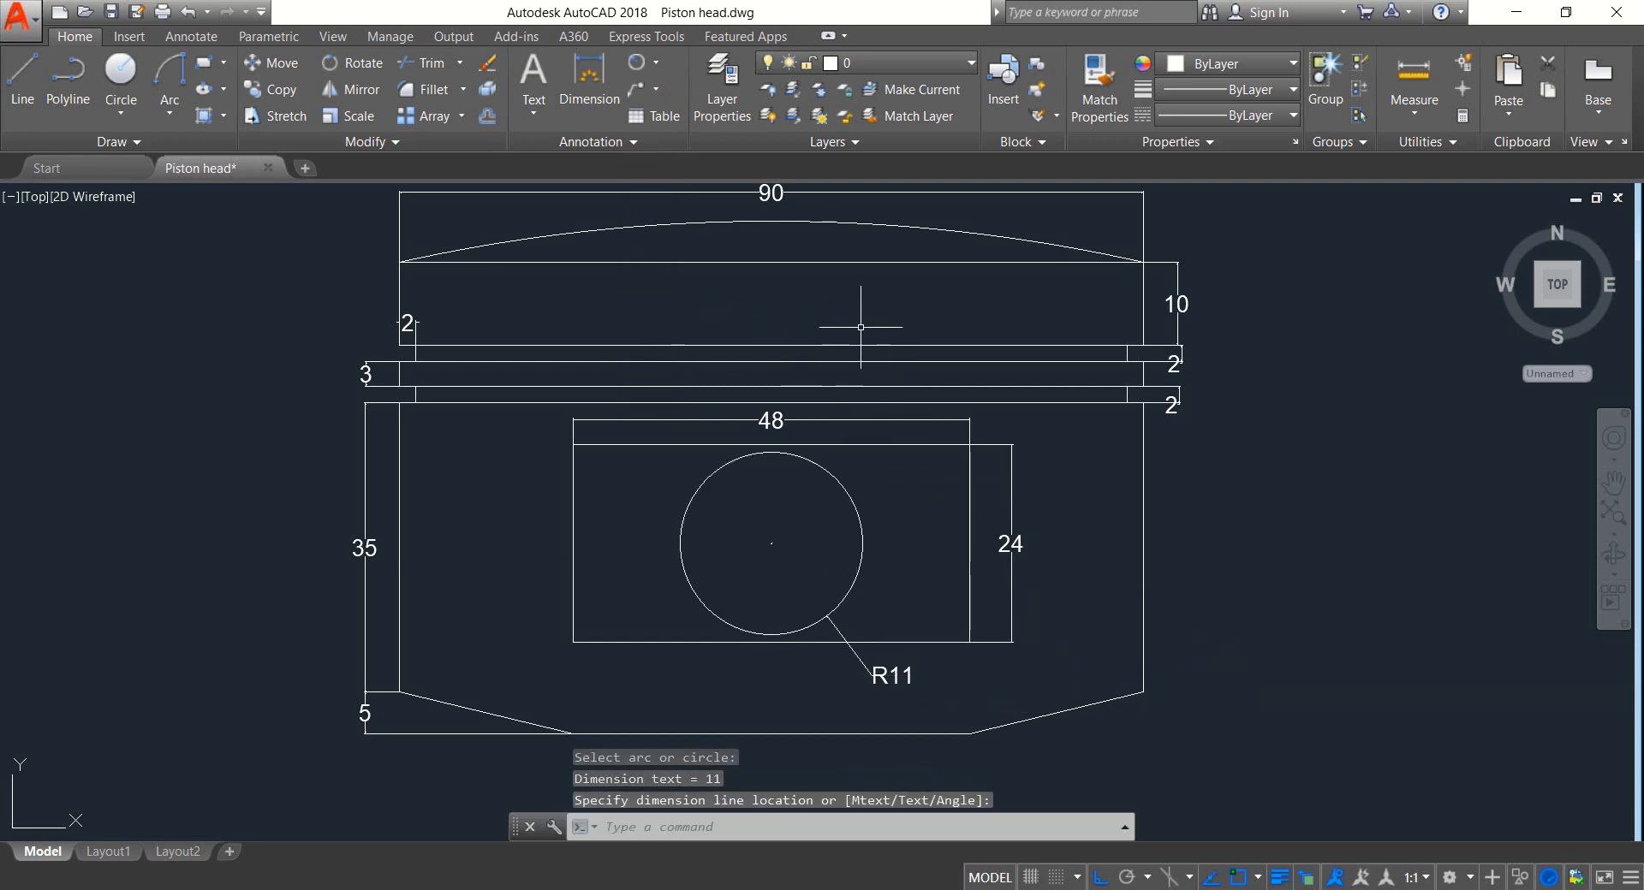
Step: Add a radius dimension to the crown arc, with its text placed above the overall width dimension
middle_click_drag(860, 327, 854, 366)
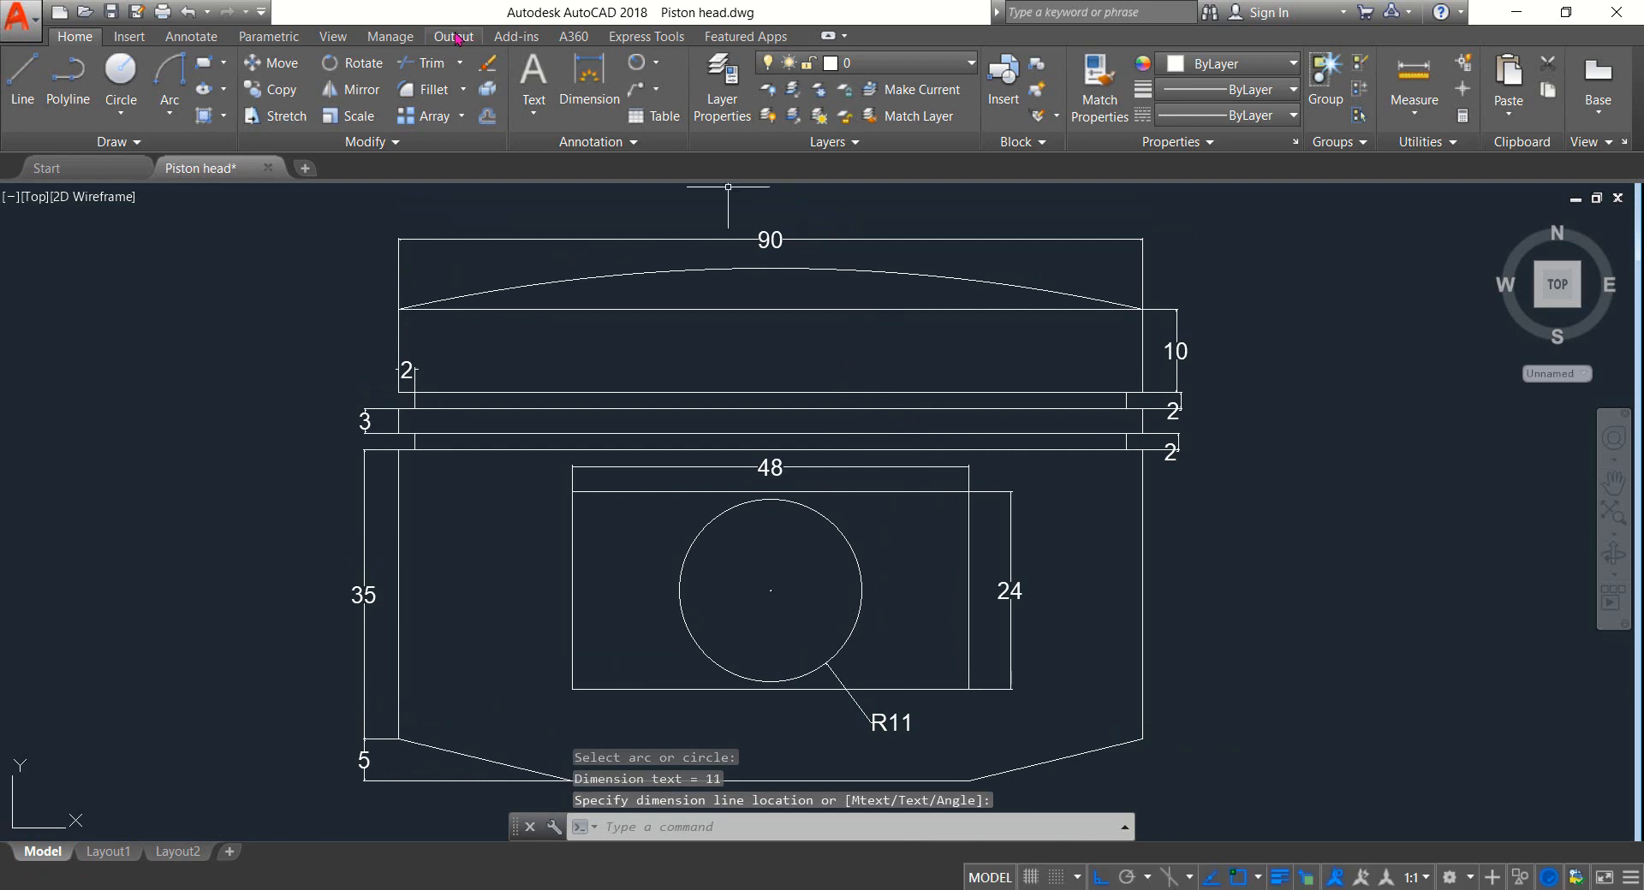
left_click(636, 62)
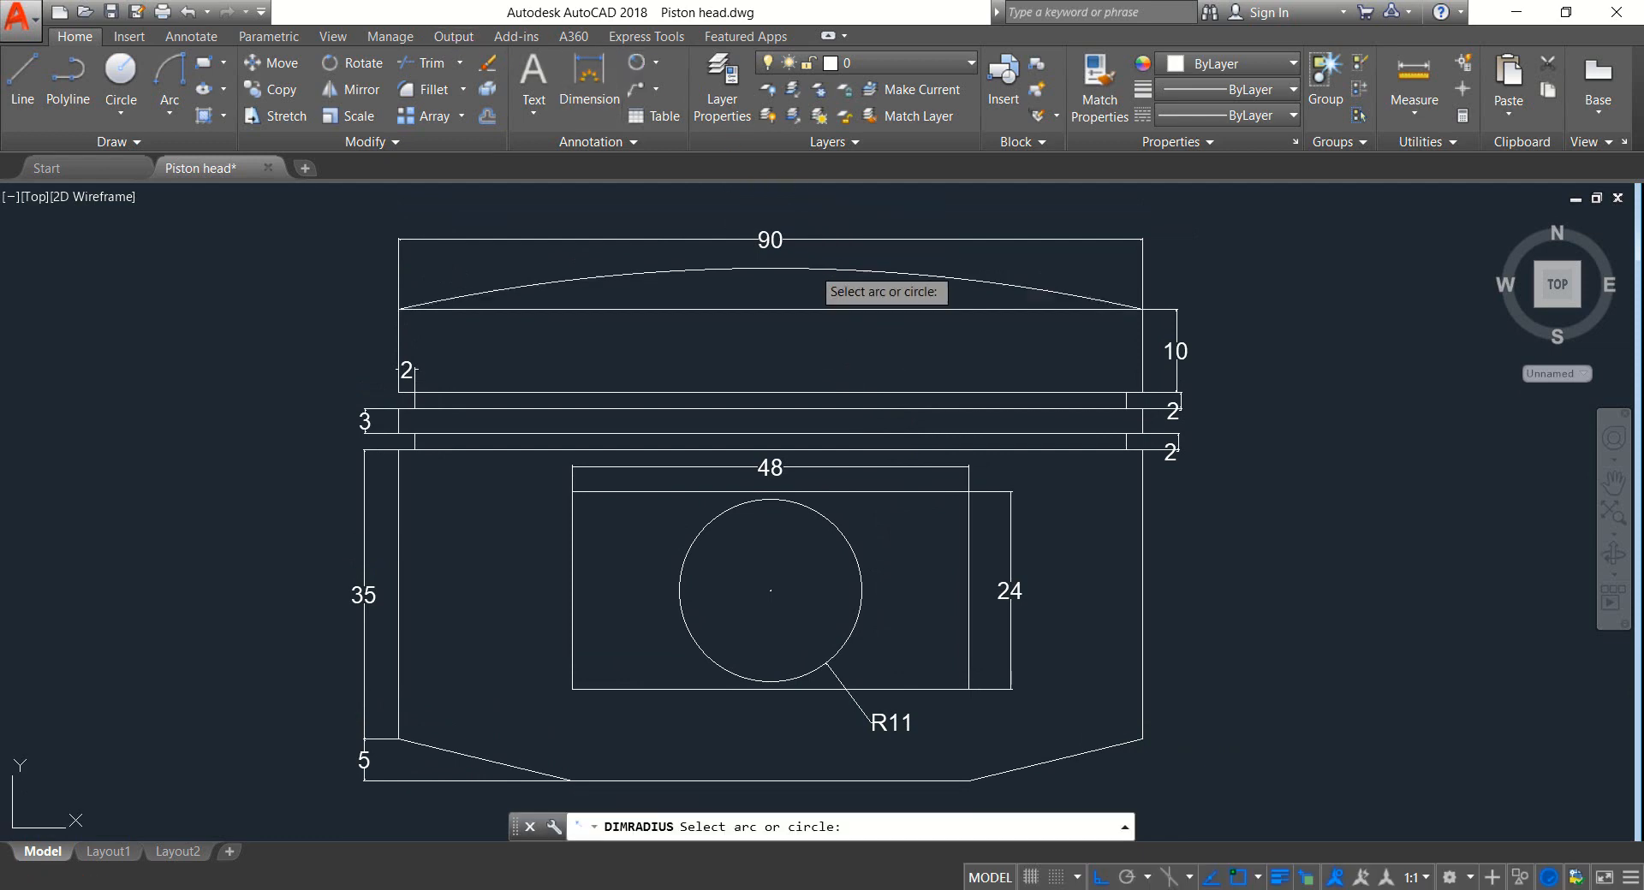
left_click(815, 270)
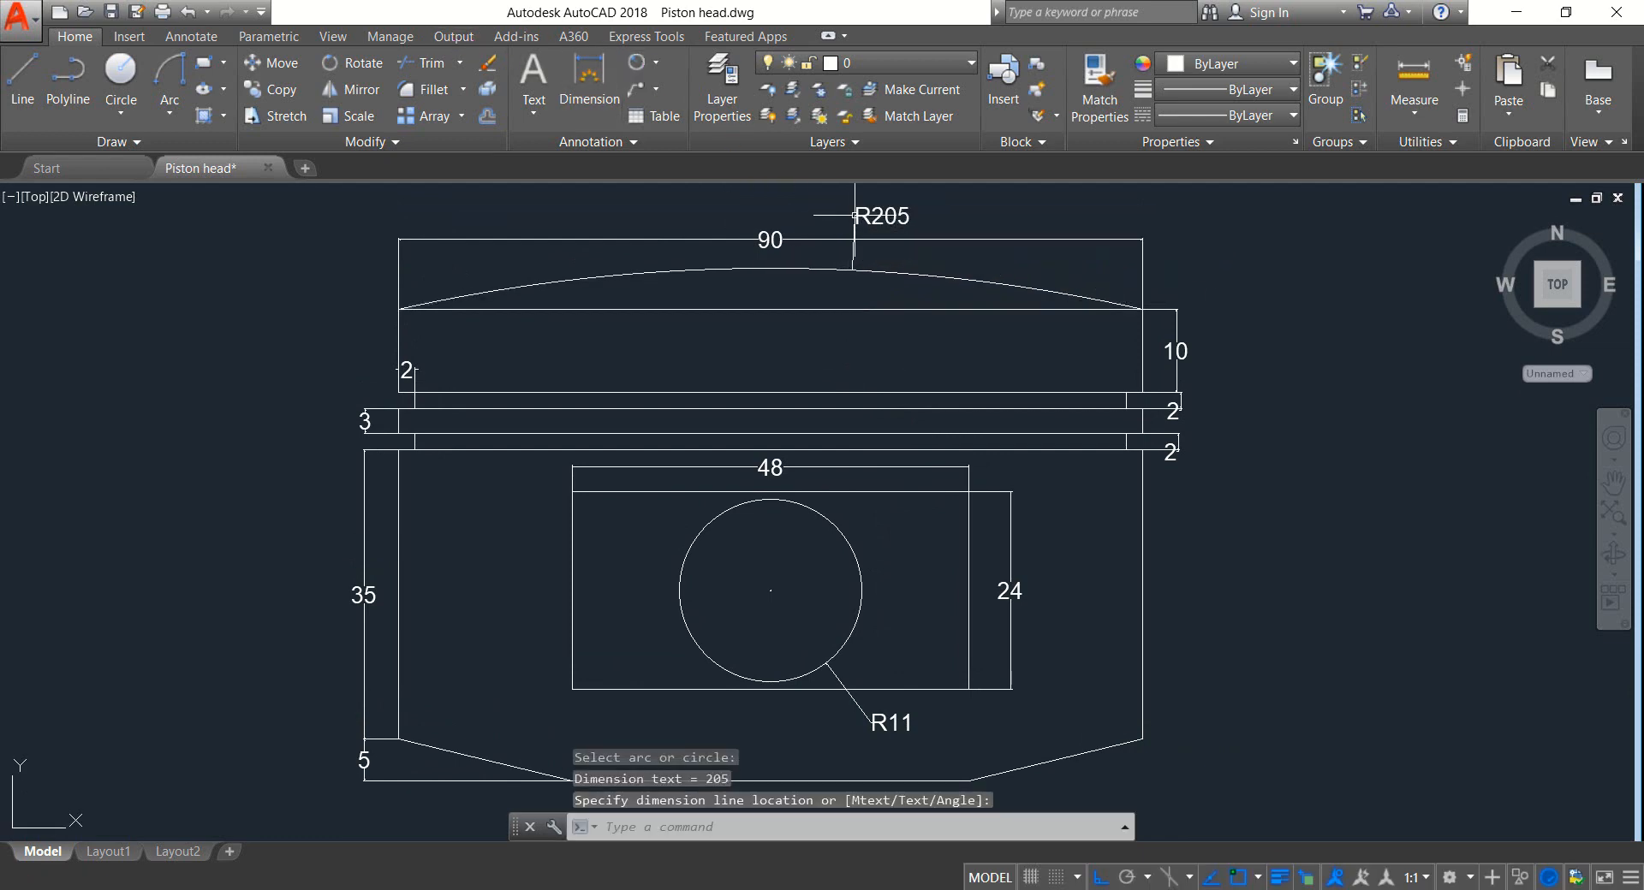
left_click(854, 215)
middle_click_drag(208, 304, 252, 309)
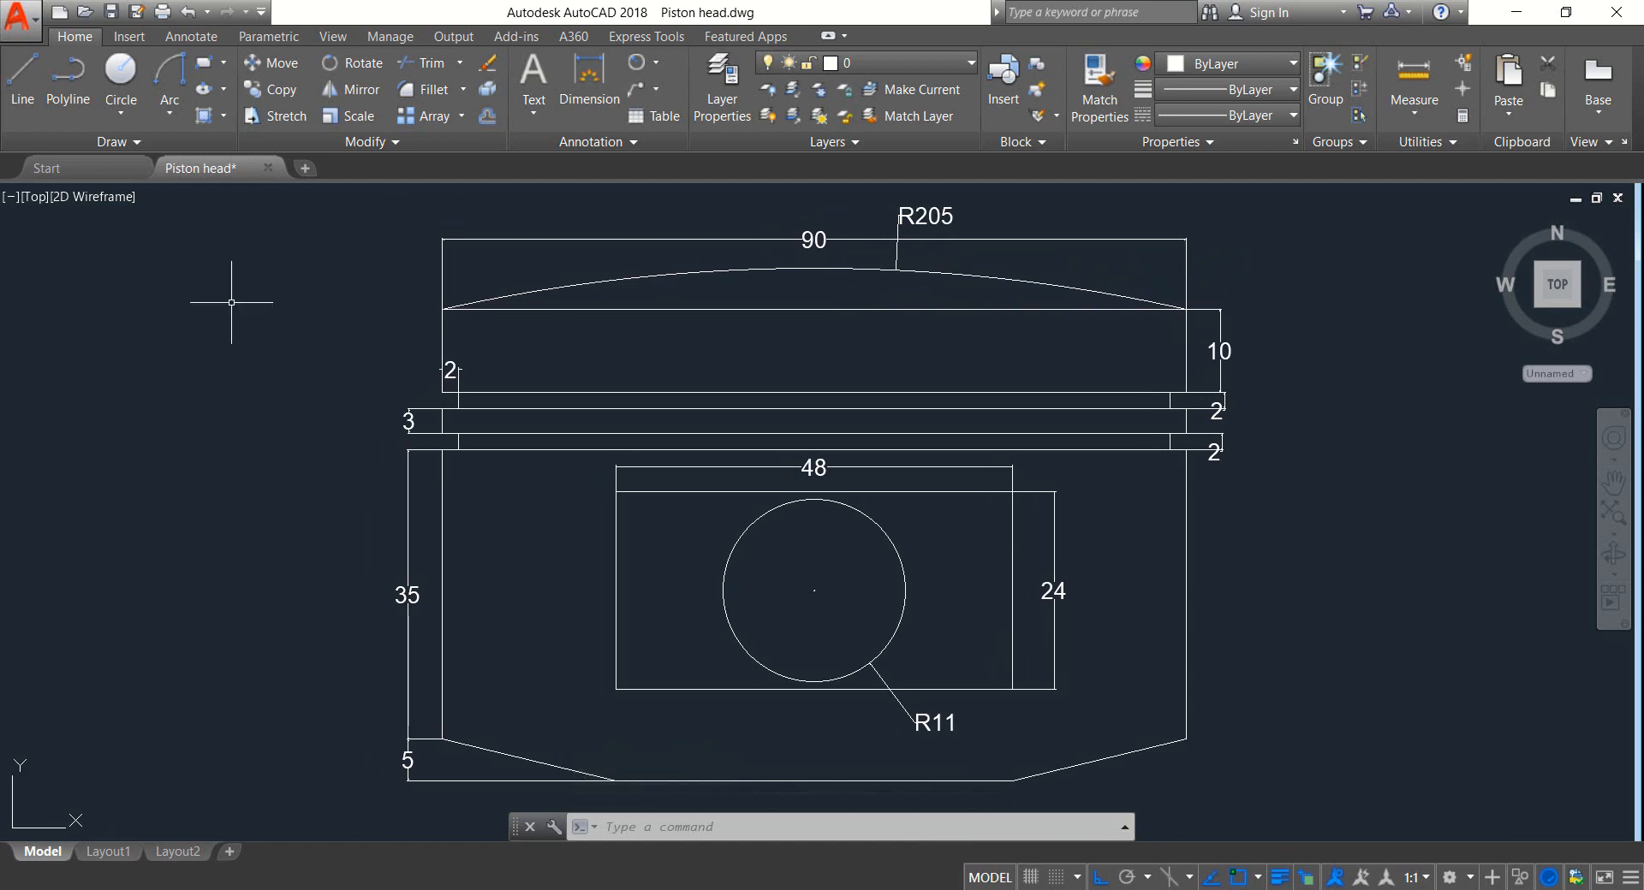